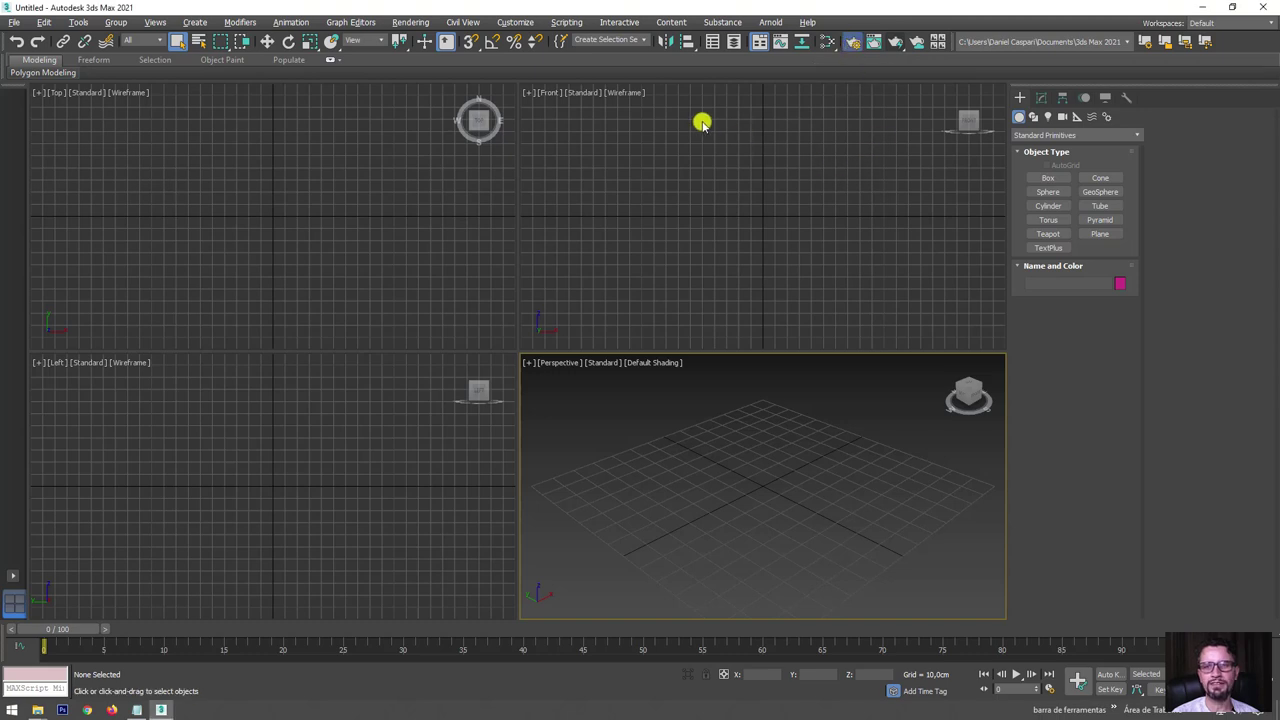
- Make Arnold the production renderer and test-render the empty scene, giving a black frame
key("F10")
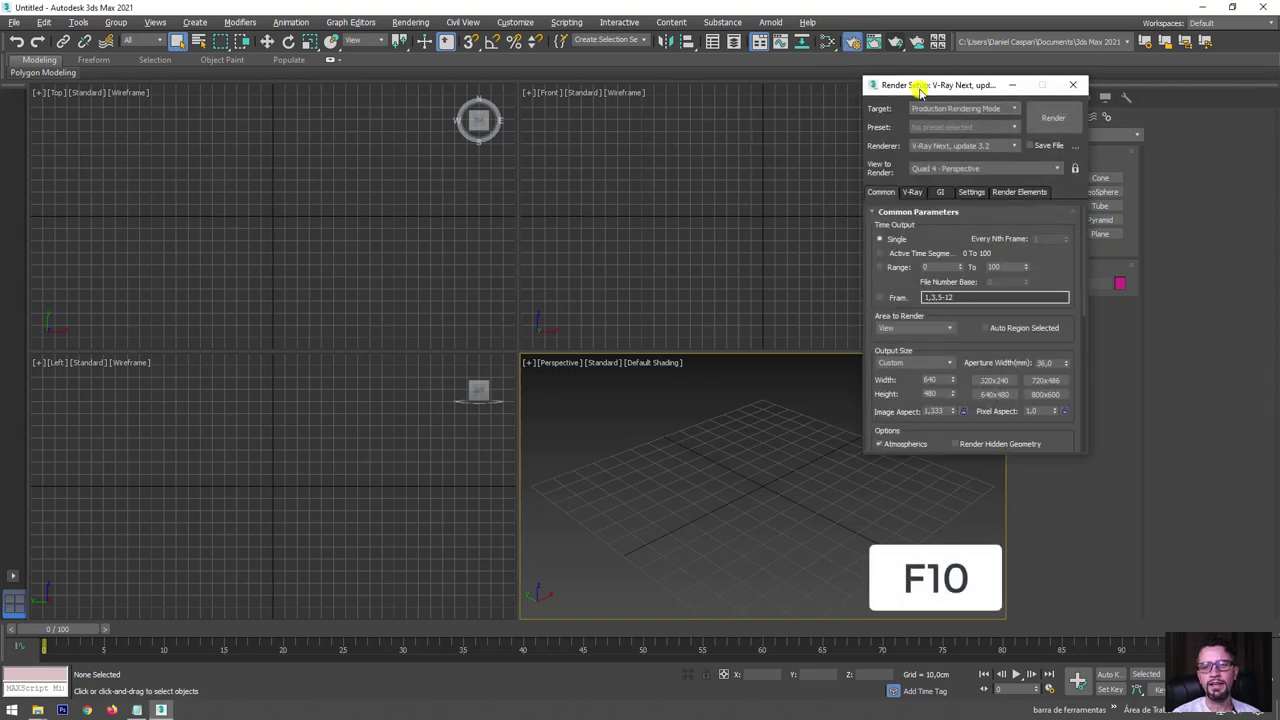
left_click_drag(946, 87, 744, 135)
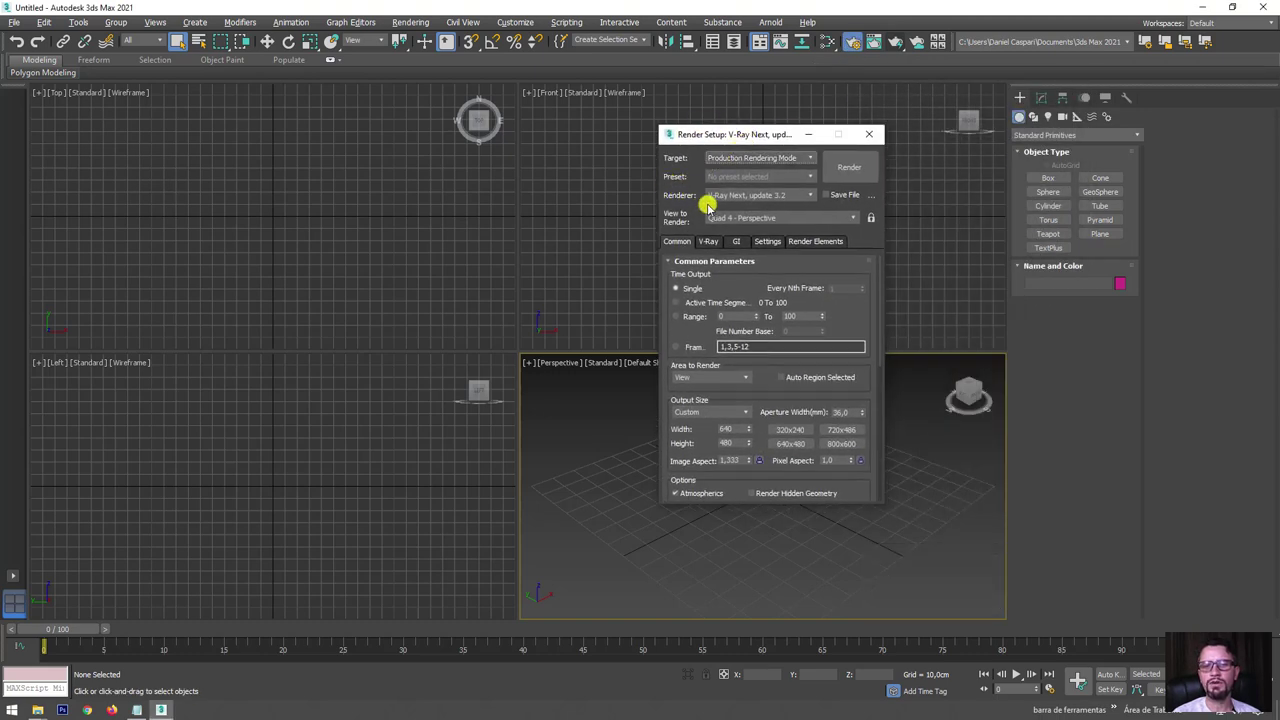
left_click(740, 195)
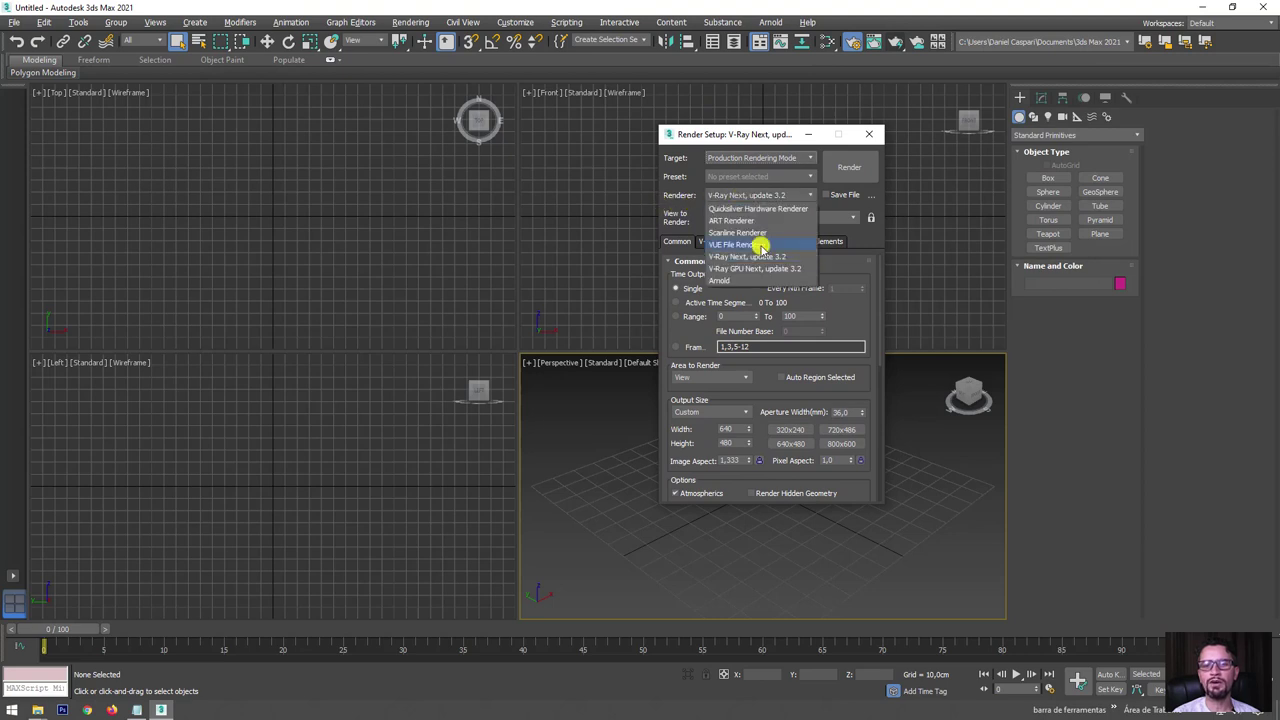
left_click(735, 279)
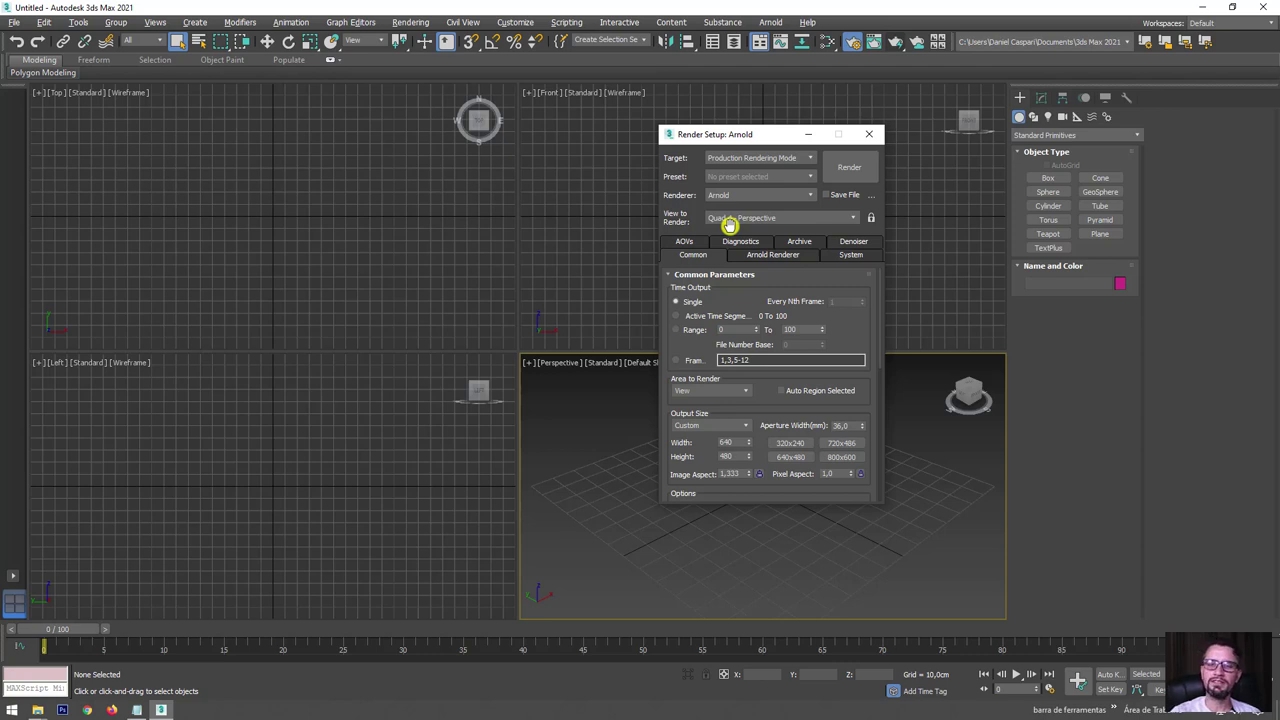
left_click(847, 166)
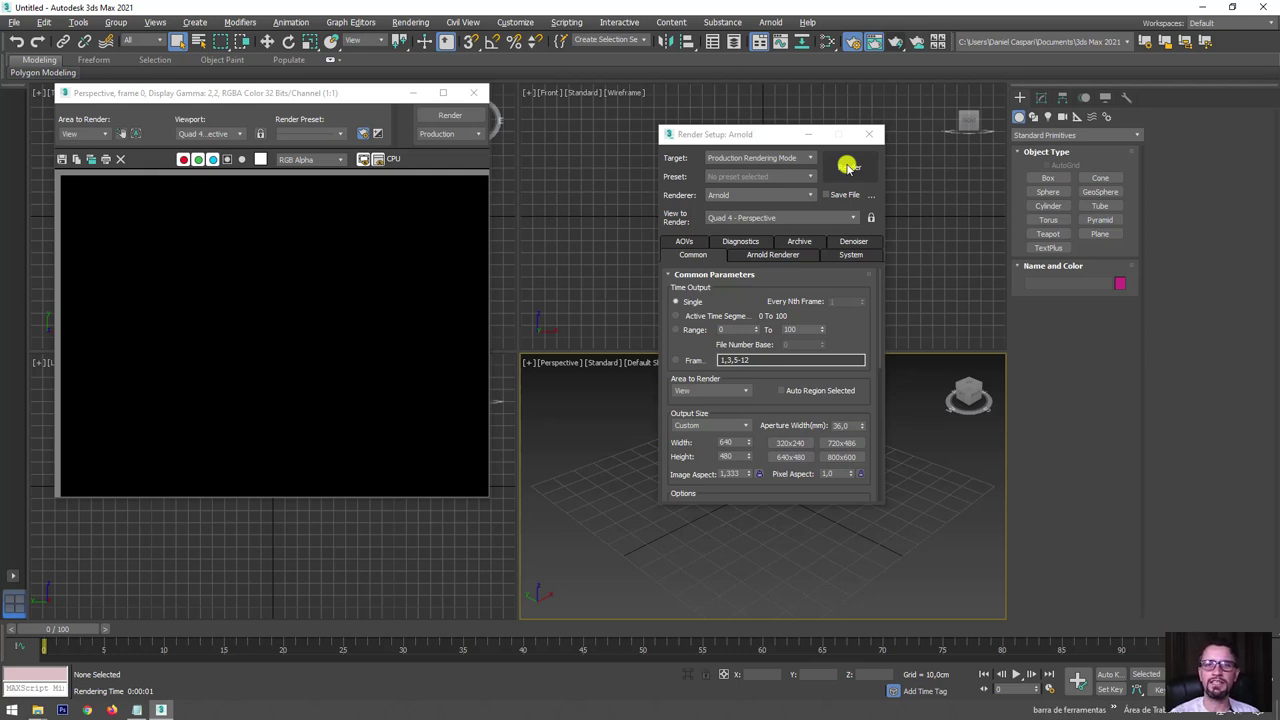
- Create a 31.202 cm radius teapot at the grid centre, render it, and reframe the view
left_click(868, 134)
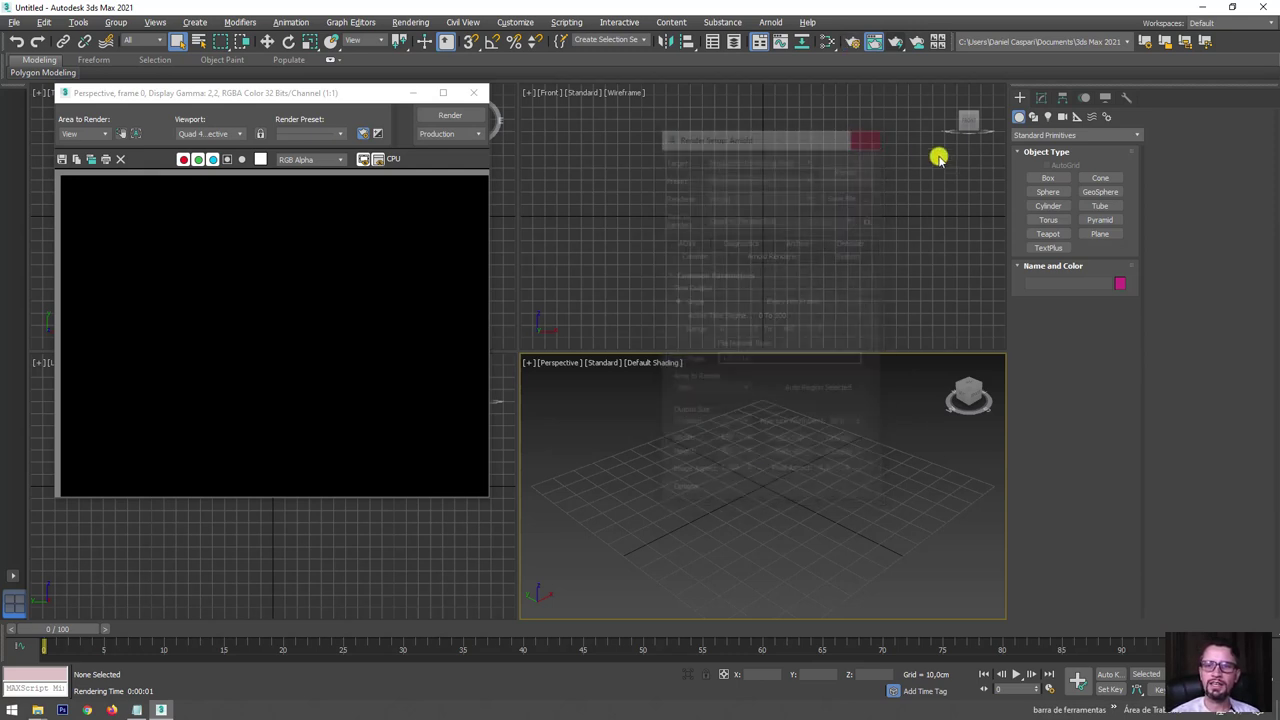
left_click(1046, 236)
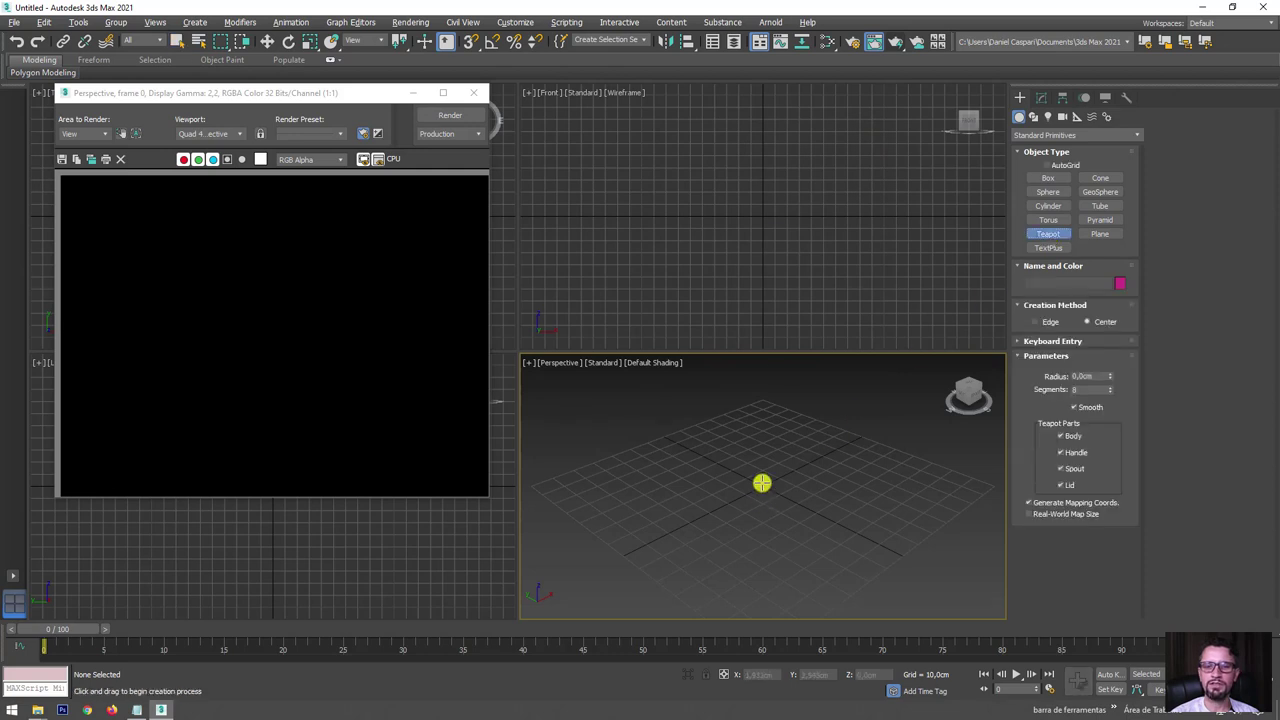
left_click_drag(763, 483, 808, 514)
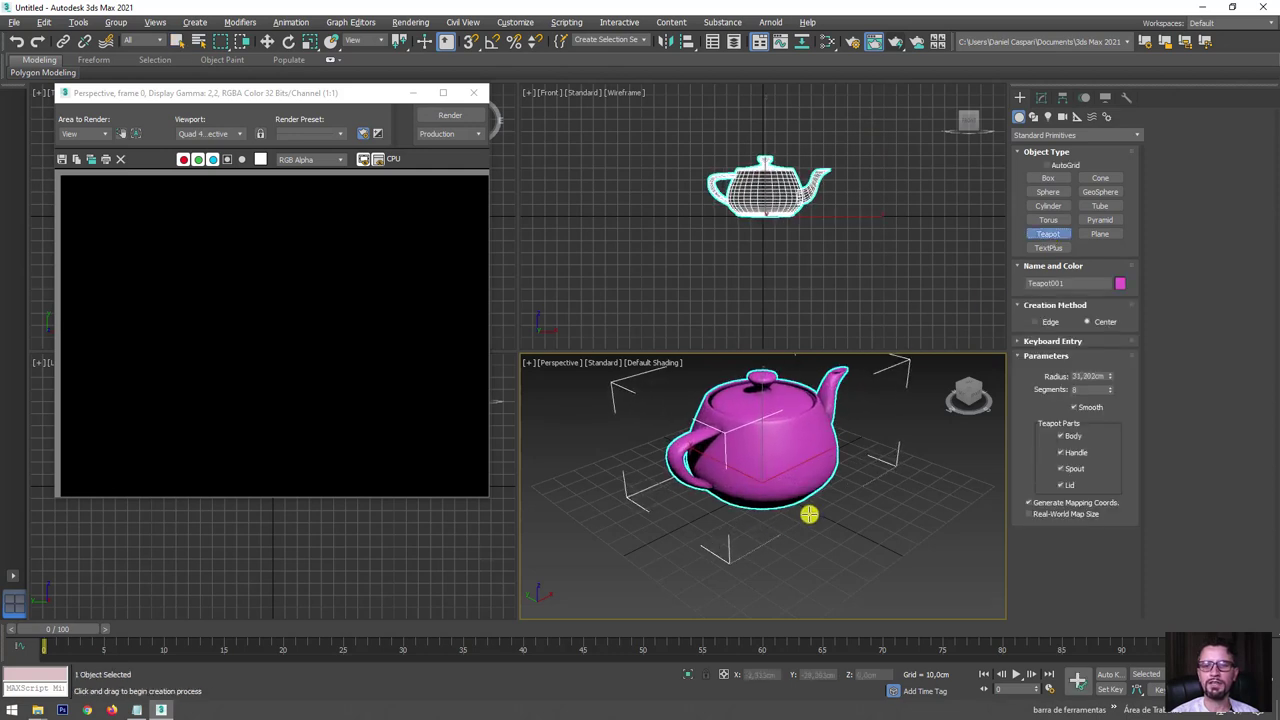
left_click(447, 116)
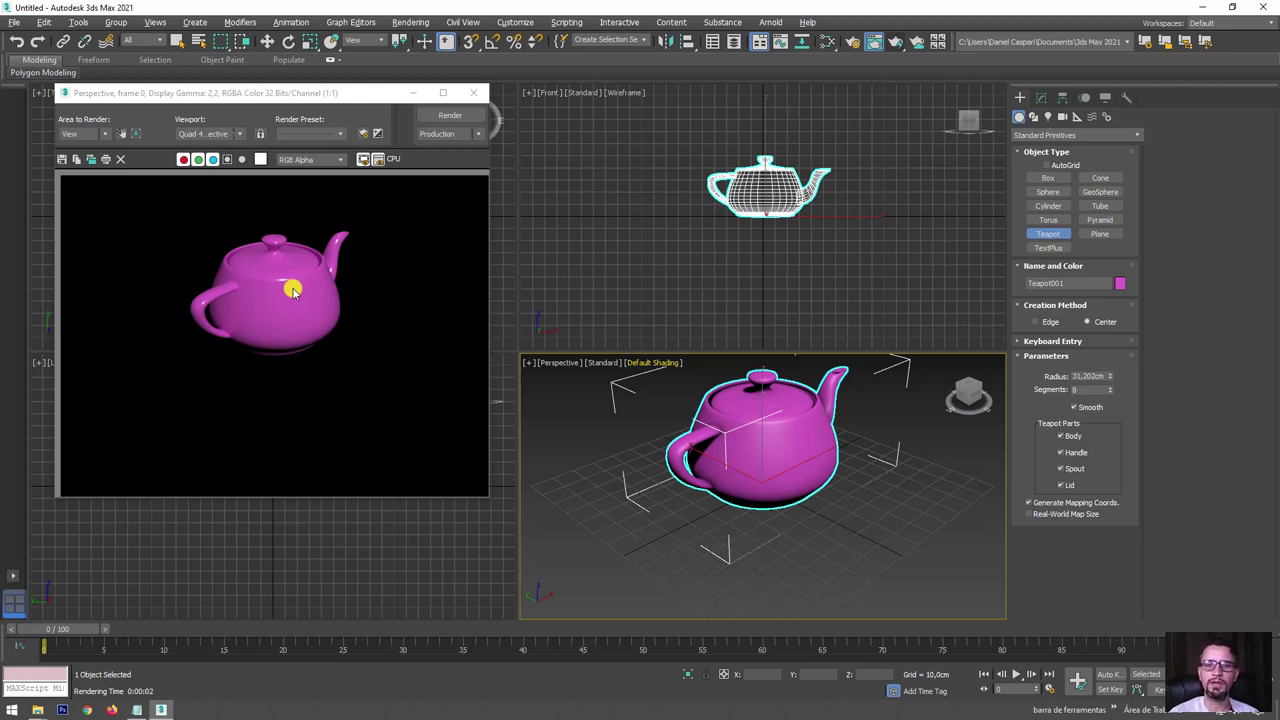
scroll(280, 305, "down", 1)
middle_click_drag(841, 449, 828, 451)
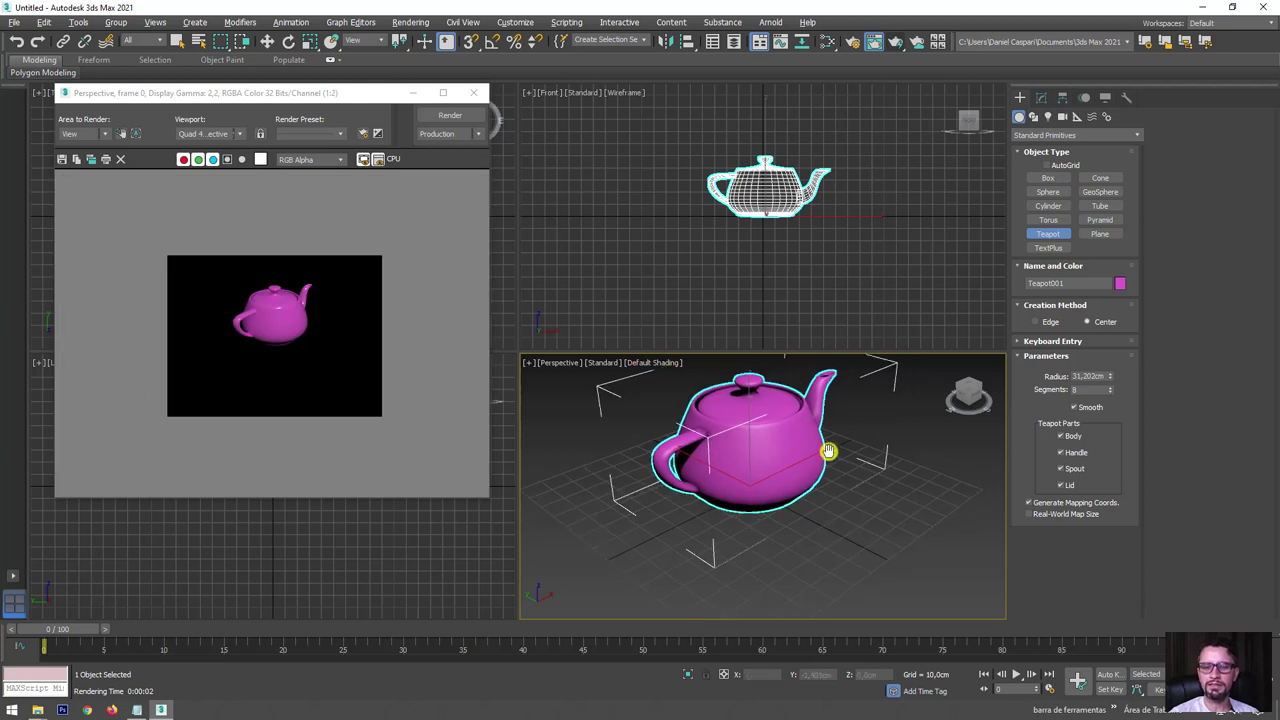
scroll(828, 451, "down", 3)
scroll(389, 341, "up", 1)
middle_click_drag(685, 446, 676, 472)
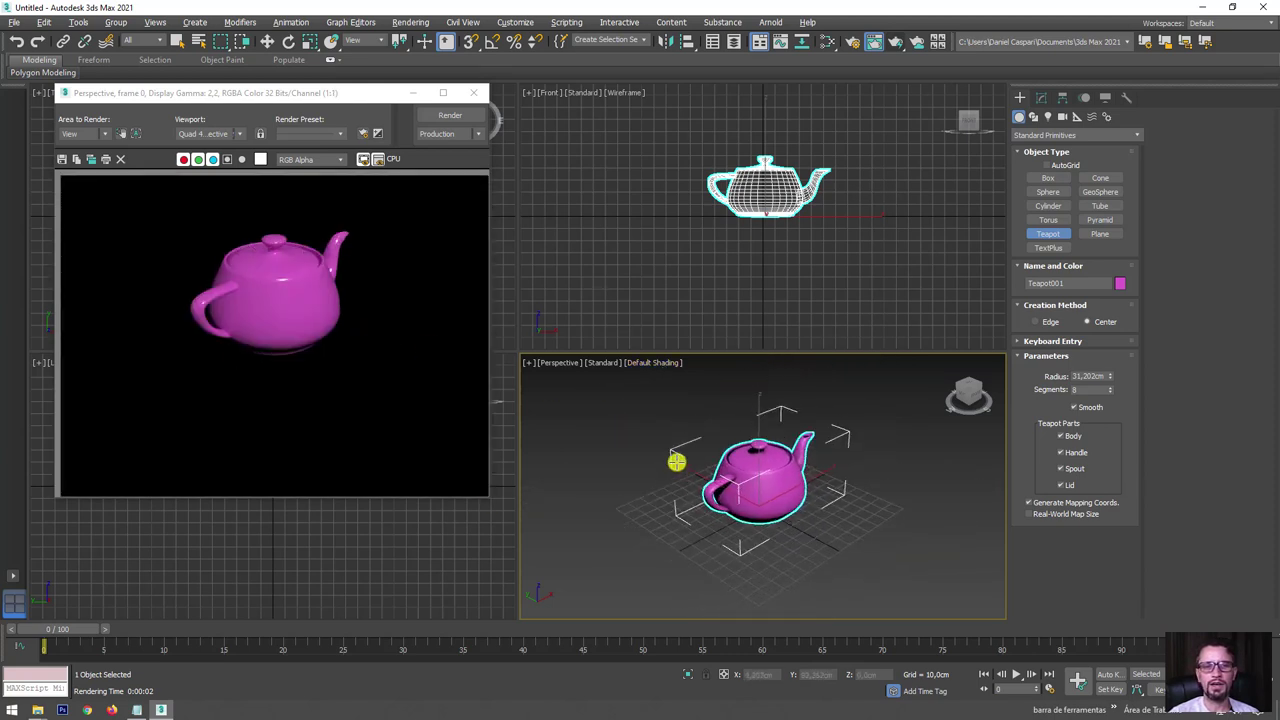
- Add a 258.229 × 245.005 cm floor plane with 1×1 segments under the teapot, then render
left_click(1092, 236)
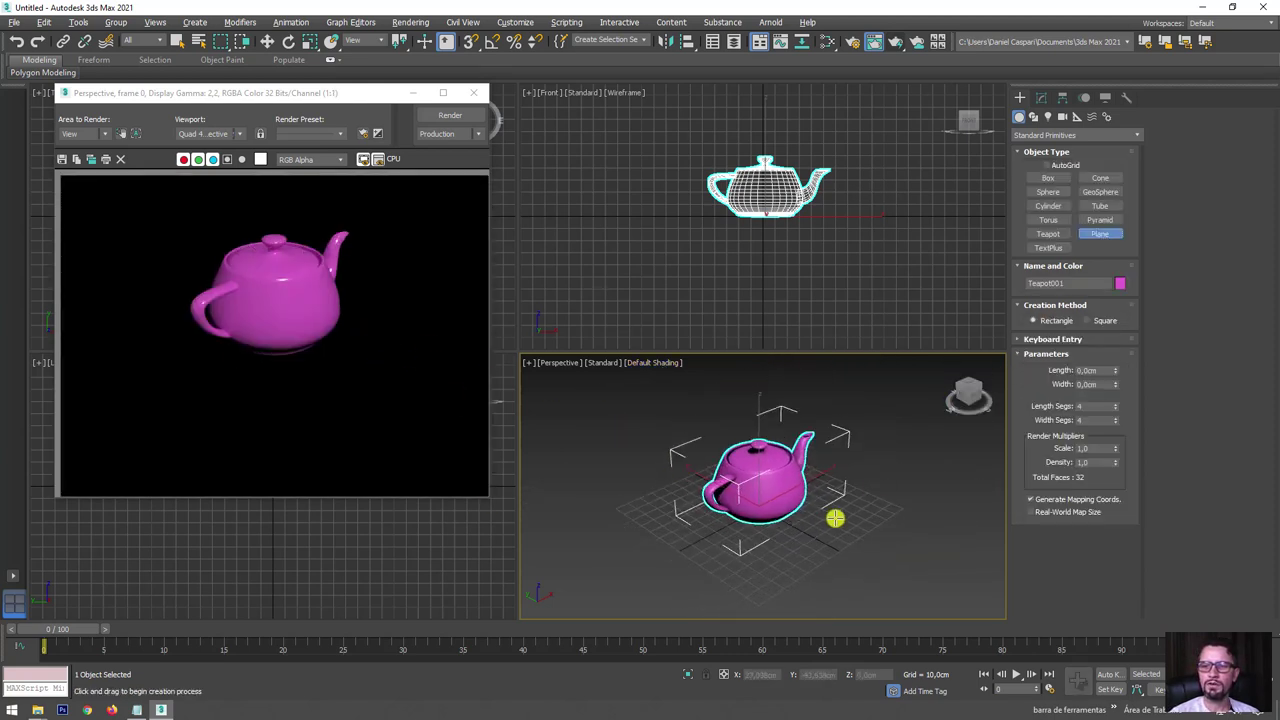
left_click_drag(536, 490, 1029, 497)
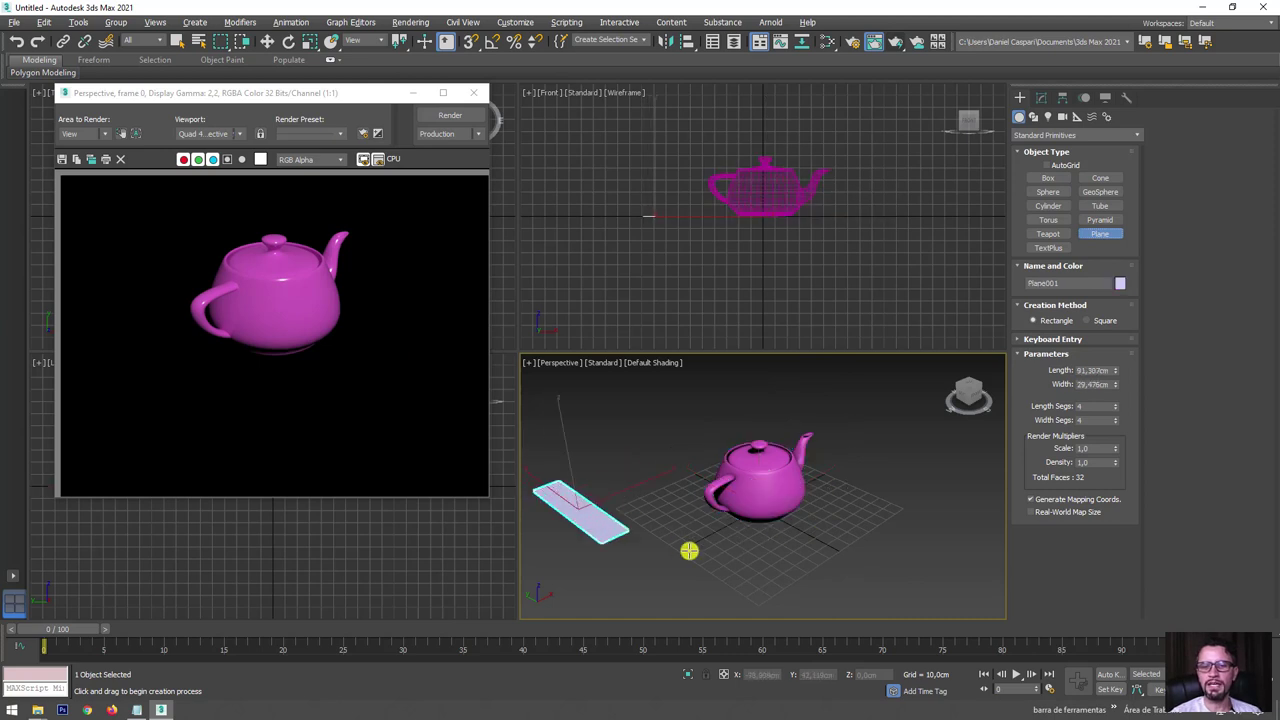
key("F3")
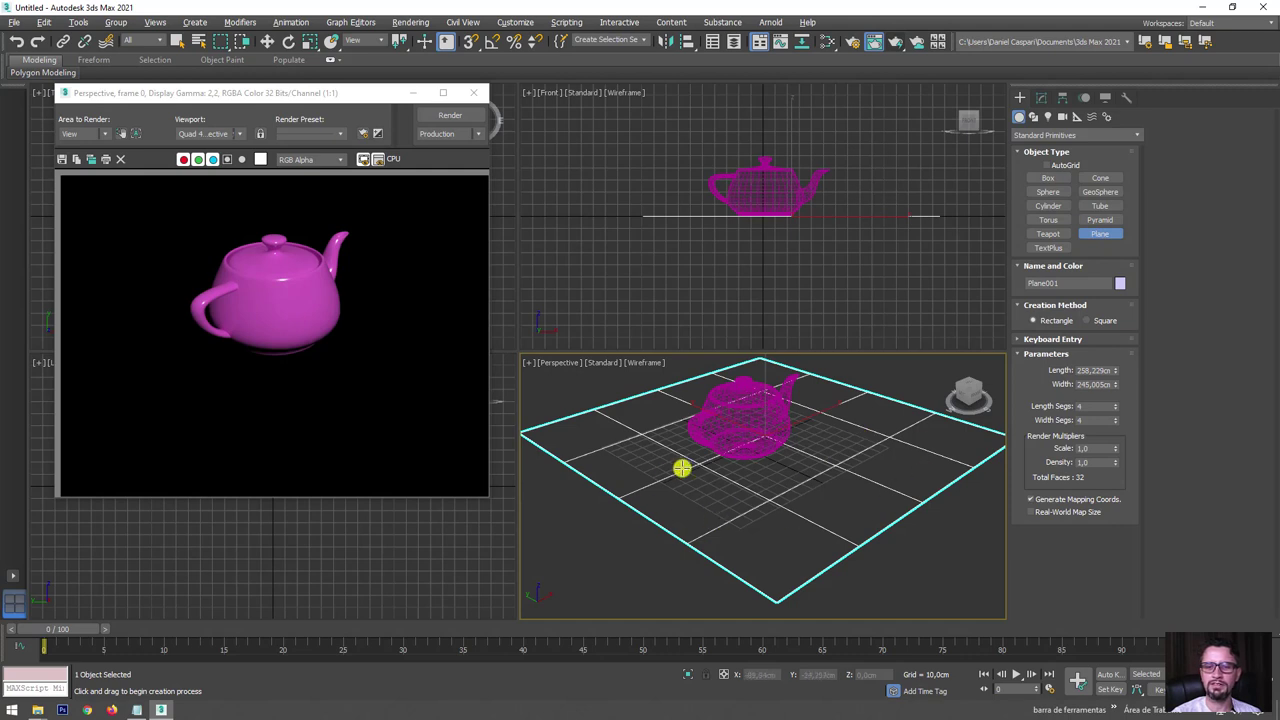
right_click(1115, 407)
right_click(1115, 420)
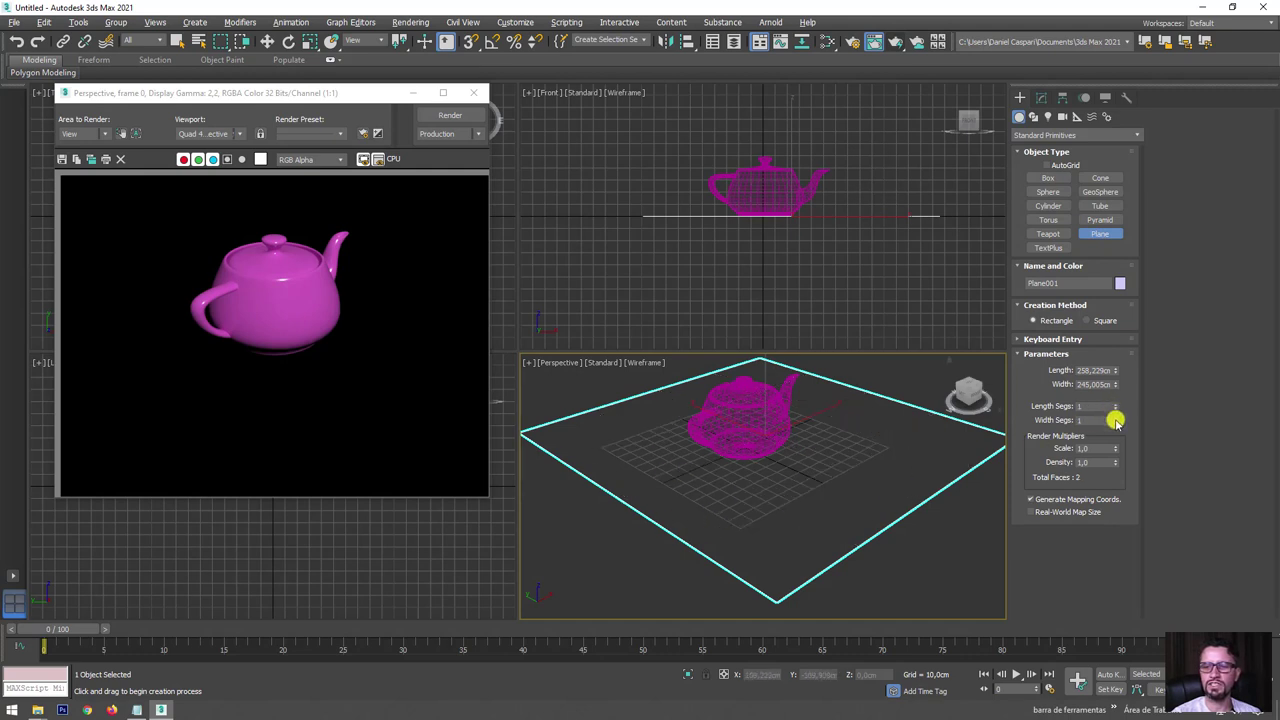
key("F3")
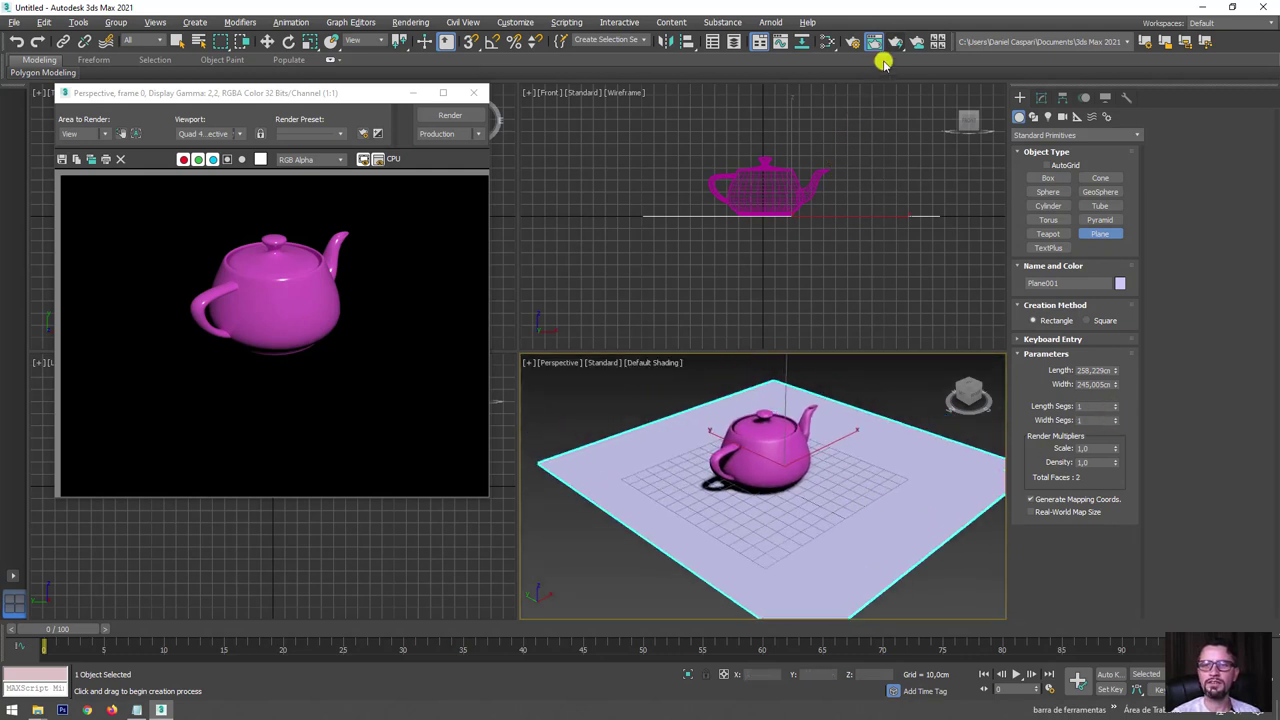
left_click(895, 40)
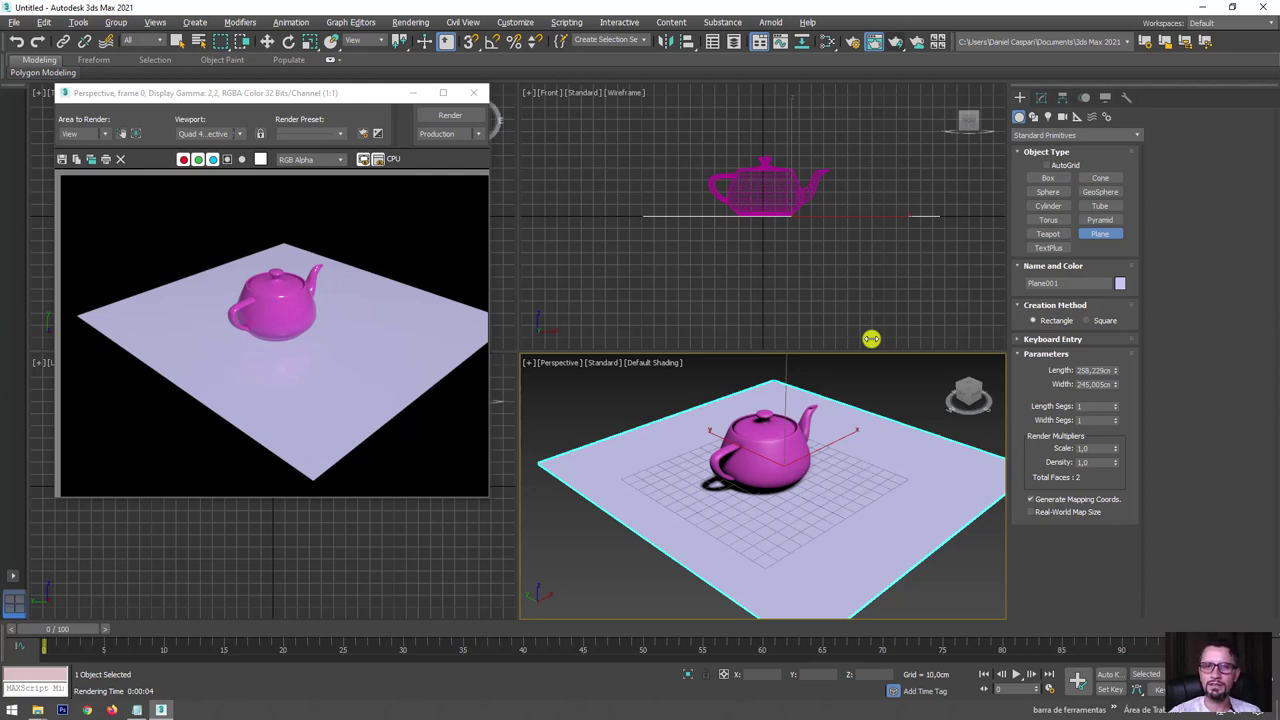
scroll(782, 414, "down", 5)
- Place a targeted 24 × 48 cm quad Arnold light aimed at the floor centre, raised high
middle_click_drag(841, 414, 789, 468)
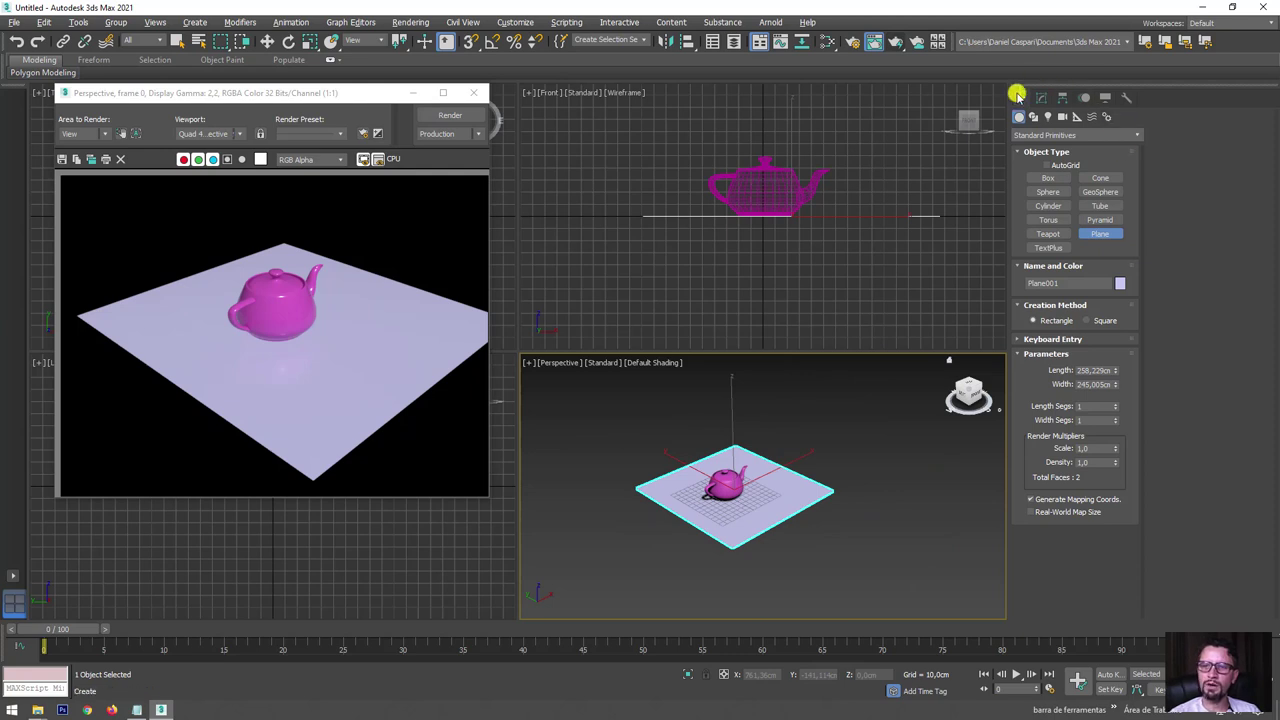
left_click(1049, 116)
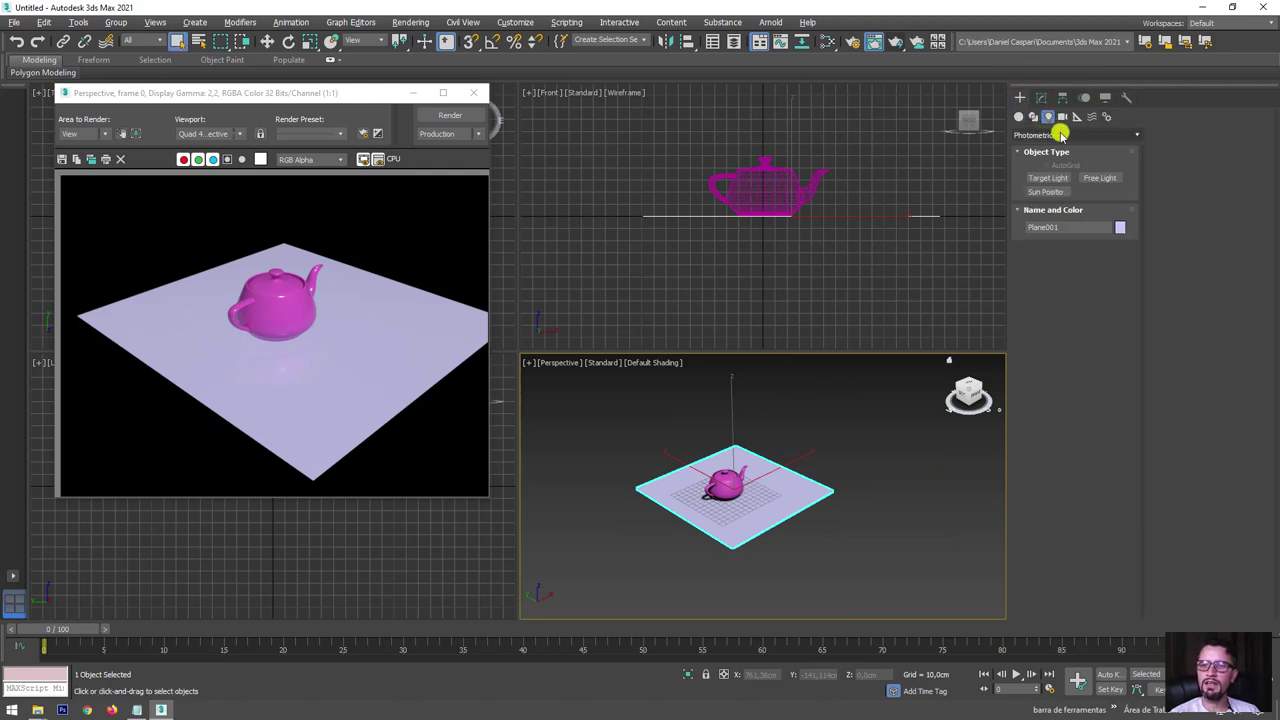
left_click(1060, 134)
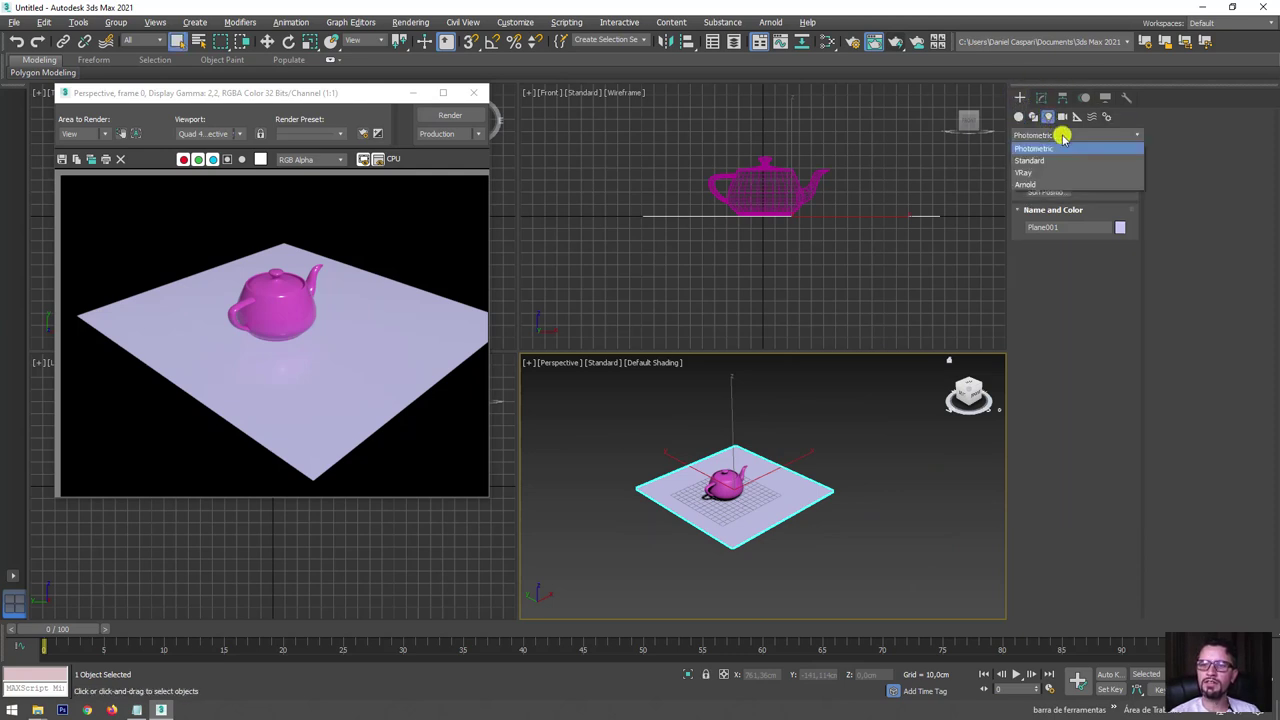
left_click(1028, 184)
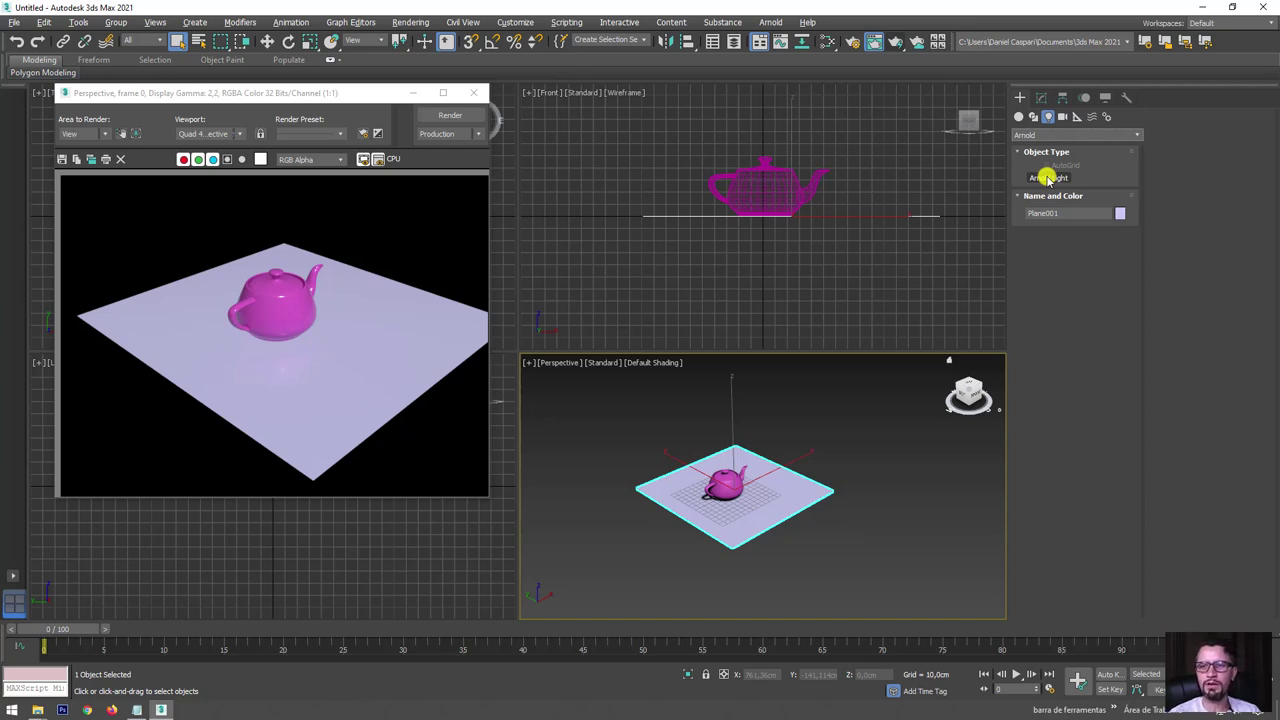
left_click(1047, 179)
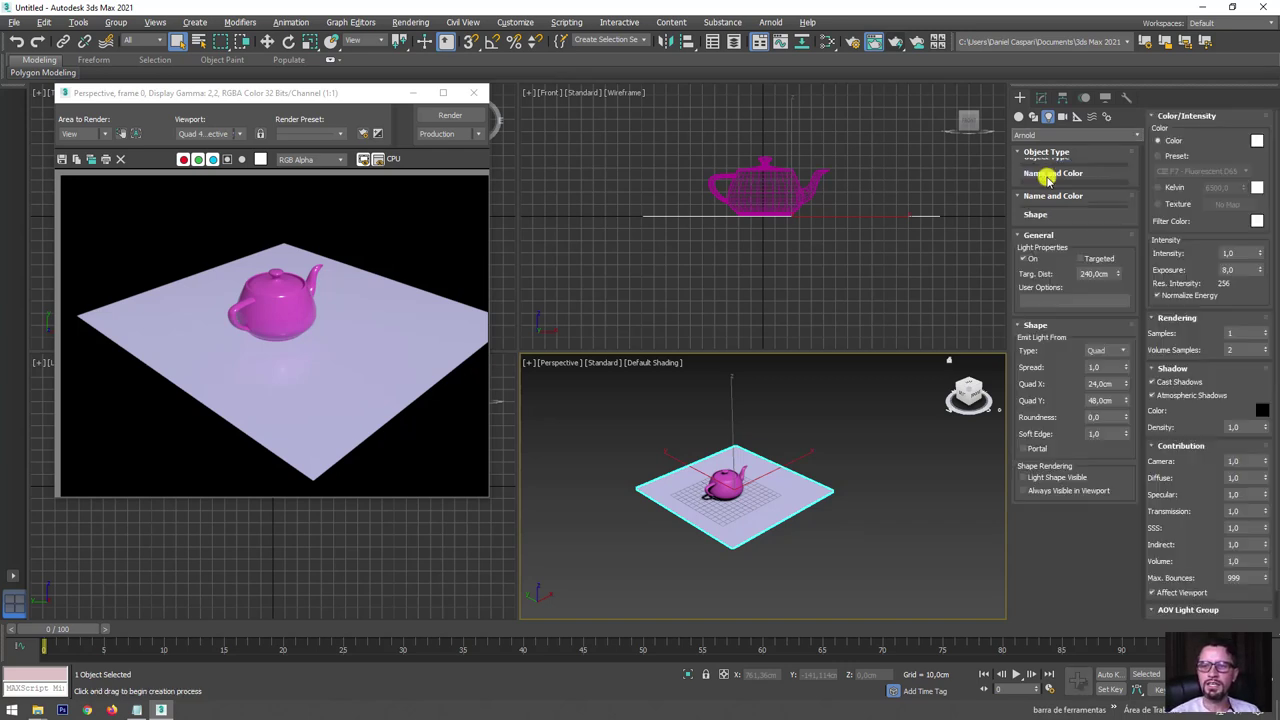
left_click_drag(911, 487, 719, 487)
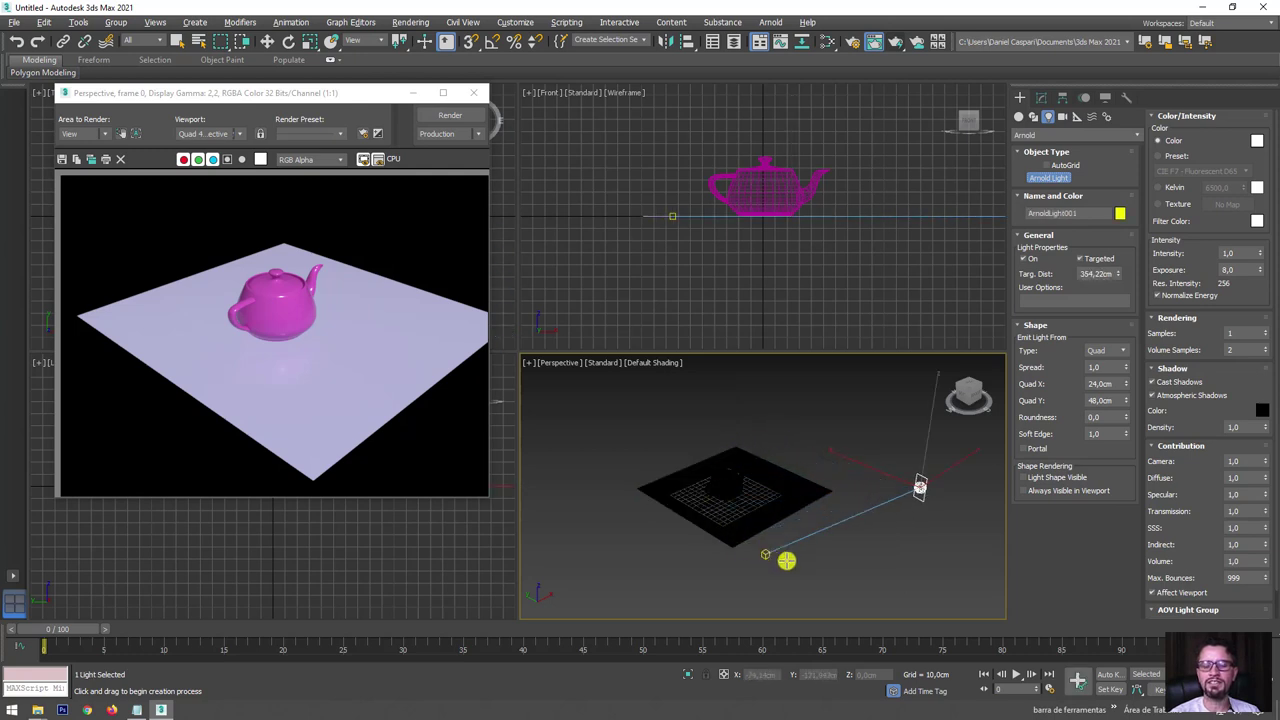
mouse_move(719, 487)
left_mouse_down()
mouse_move(748, 467)
mouse_move(728, 490)
left_mouse_up()
right_click(904, 507)
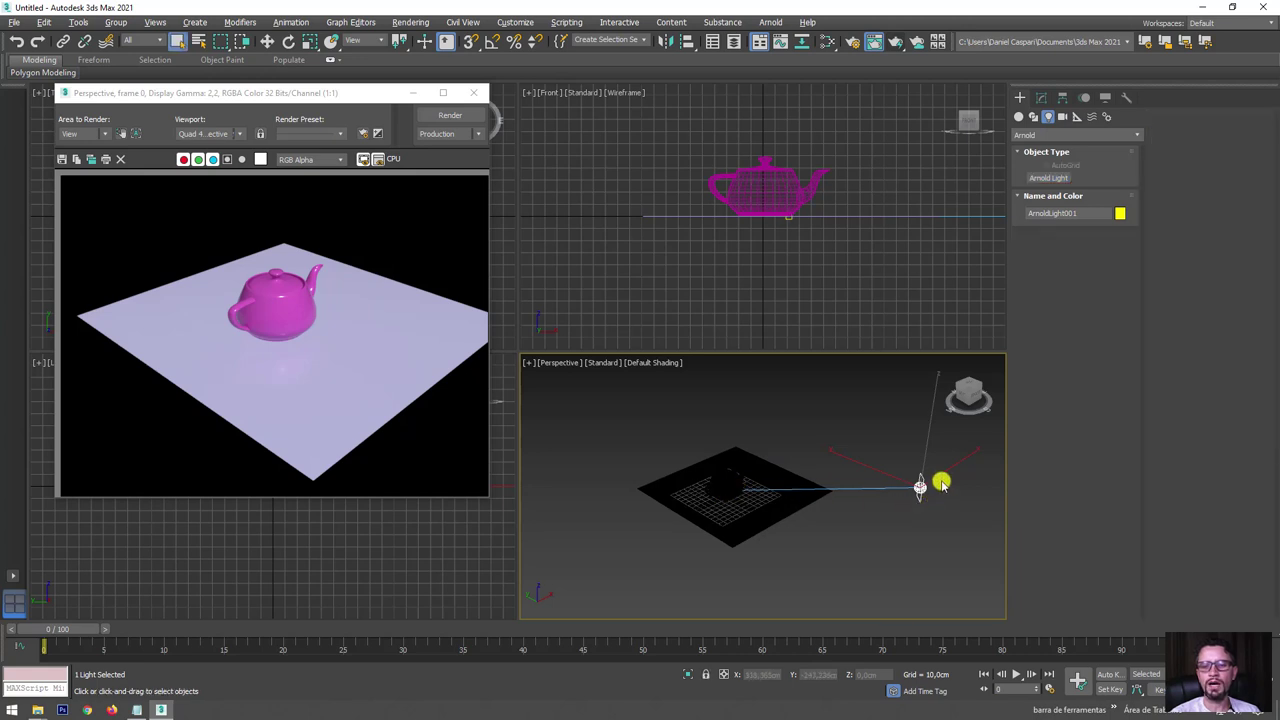
key("w")
mouse_move(928, 440)
left_mouse_down()
mouse_move(849, 385)
mouse_move(846, 401)
left_mouse_up()
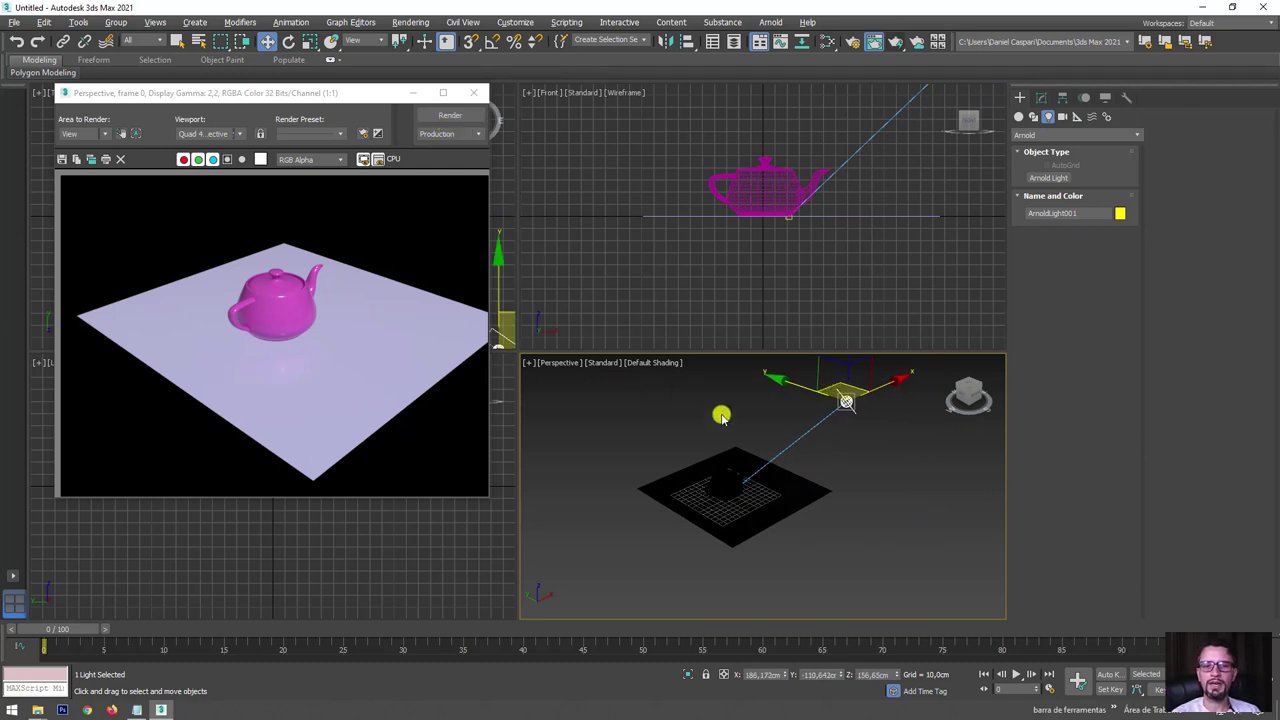
scroll(728, 500, "up", 3)
scroll(728, 491, "down", 3)
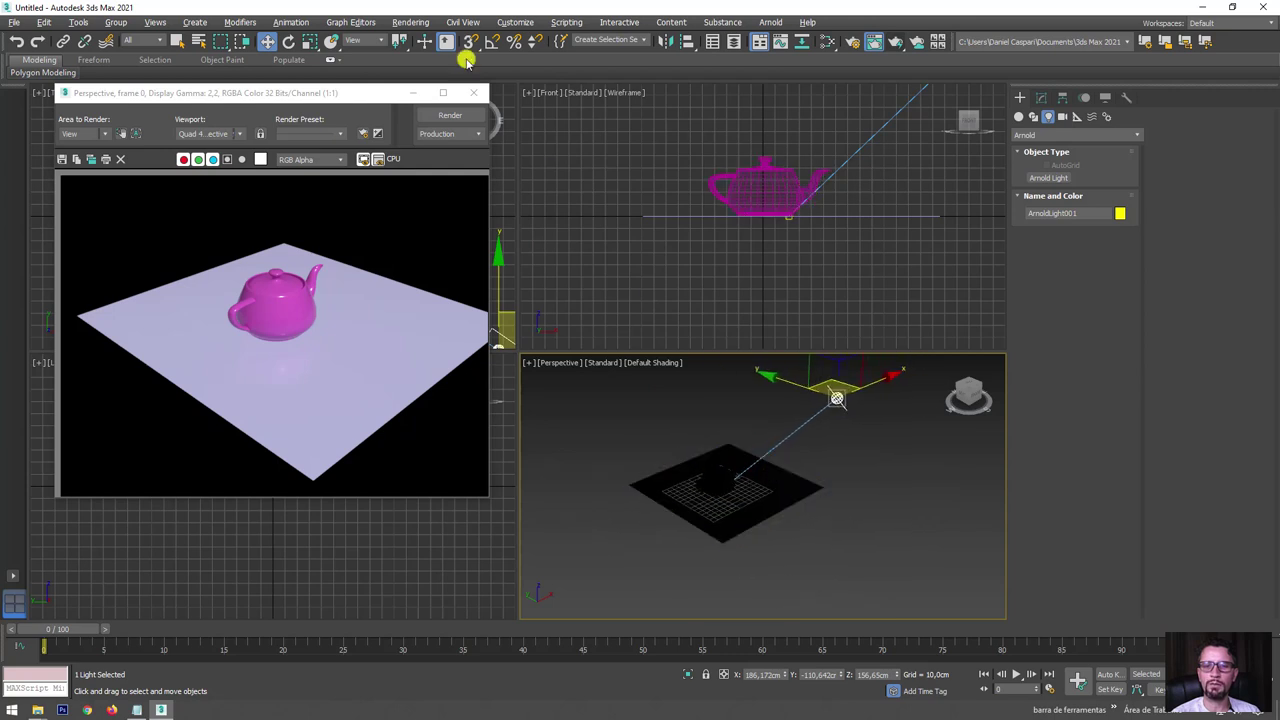
- Move the light along its local axes closer above the teapot and re-render the dim scene
left_click(355, 41)
left_click(355, 93)
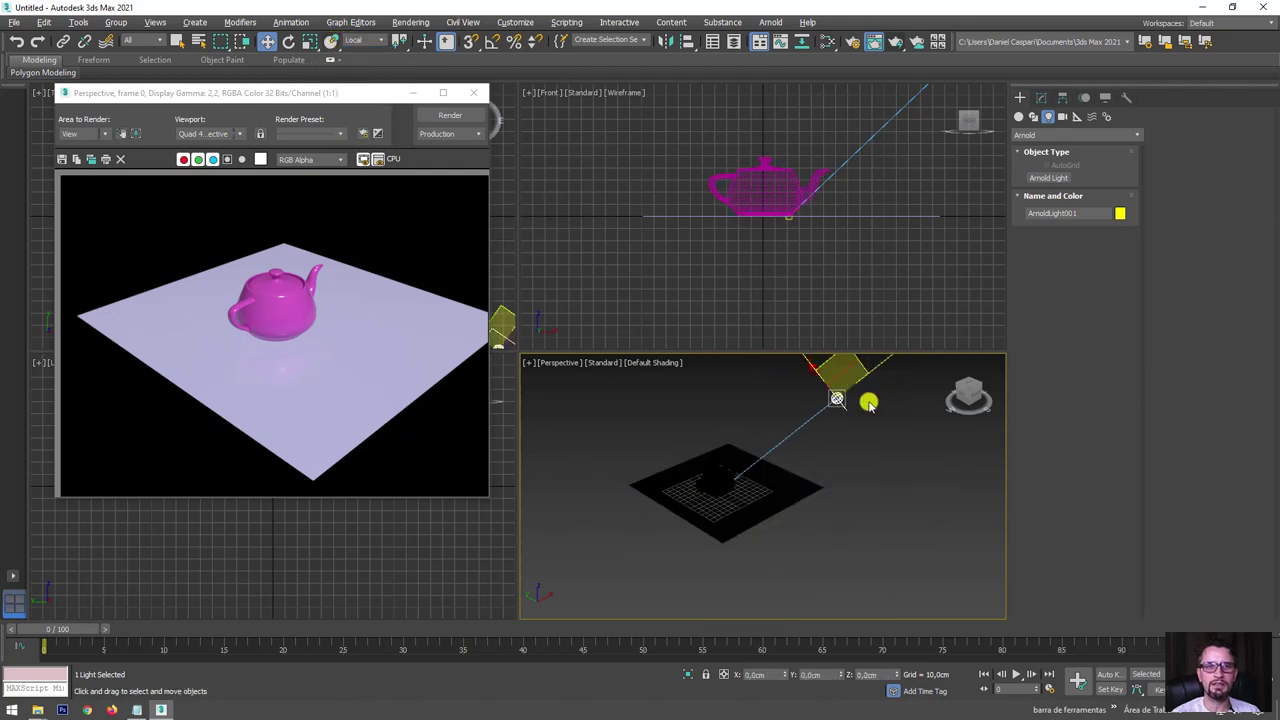
left_click_drag(875, 368, 757, 466)
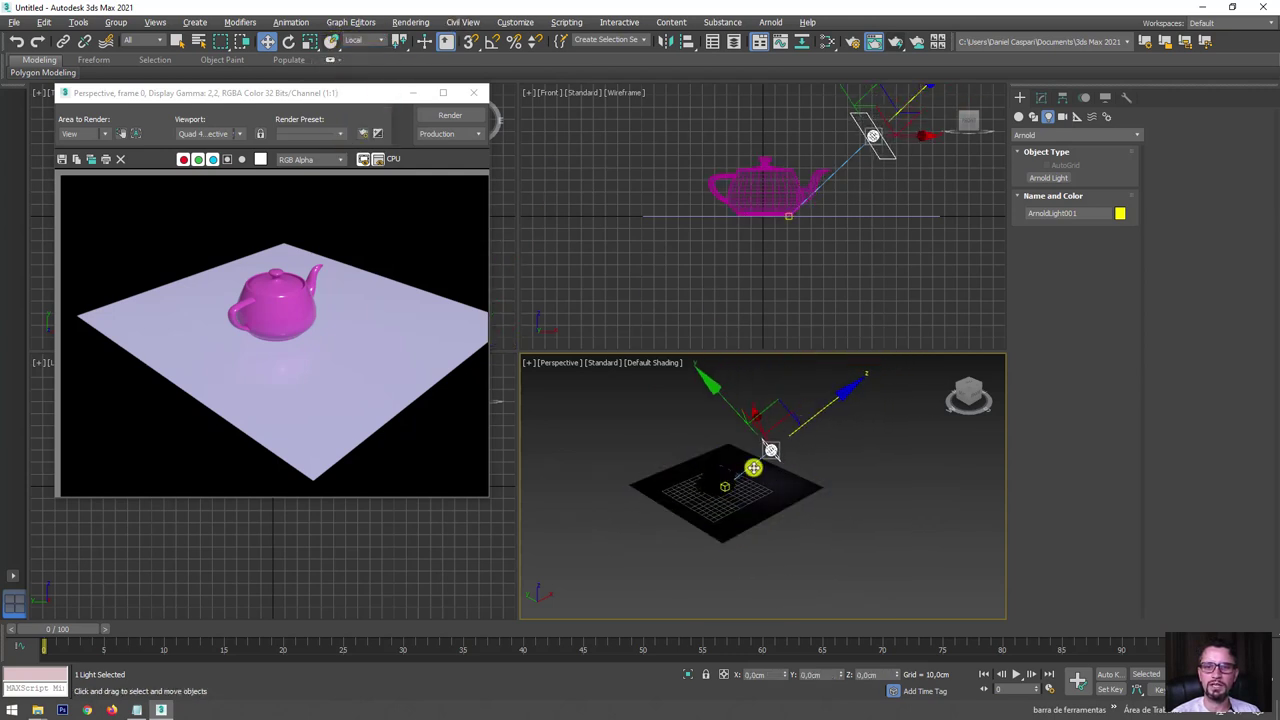
scroll(758, 471, "up", 3)
scroll(800, 450, "down", 3)
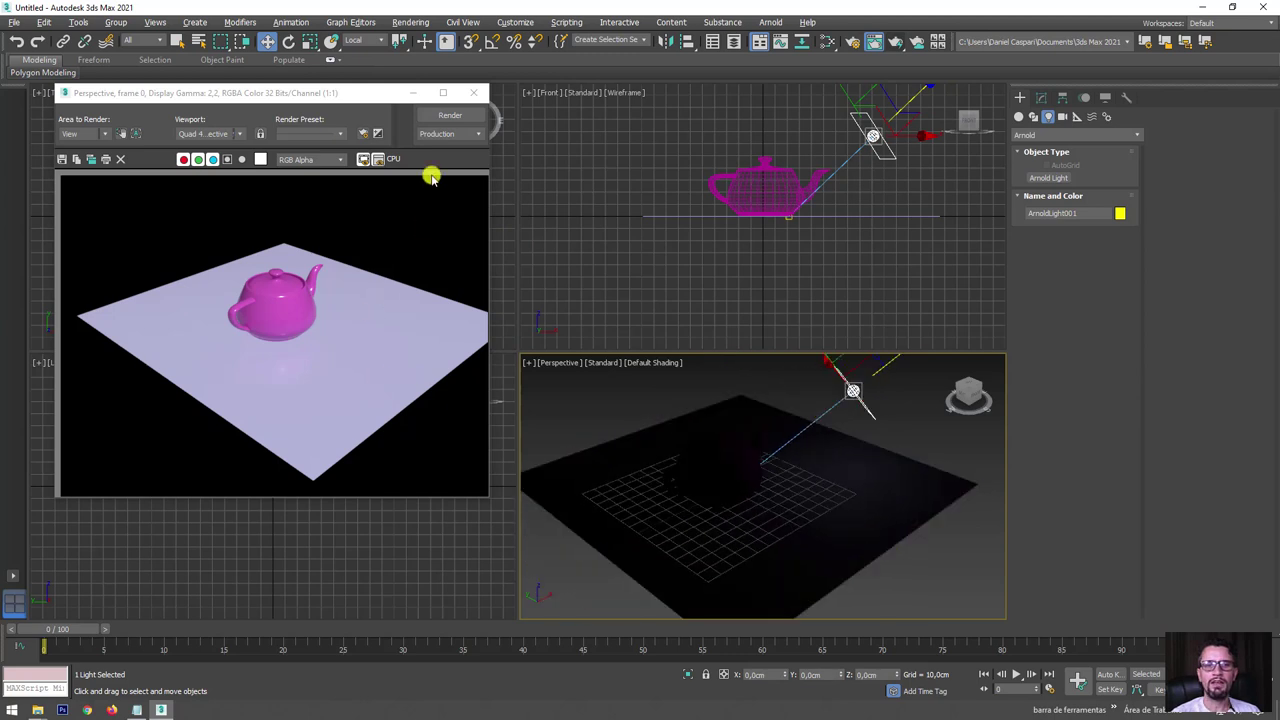
middle_click_drag(728, 443, 760, 420)
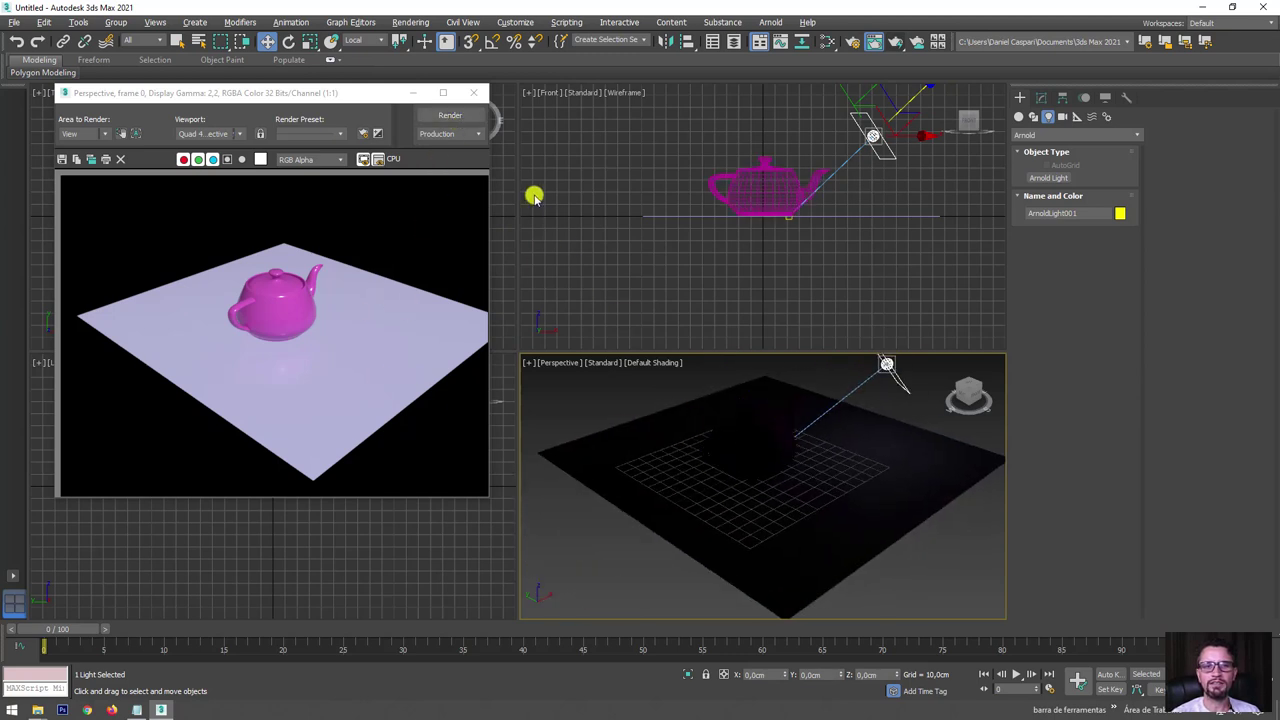
left_click(458, 118)
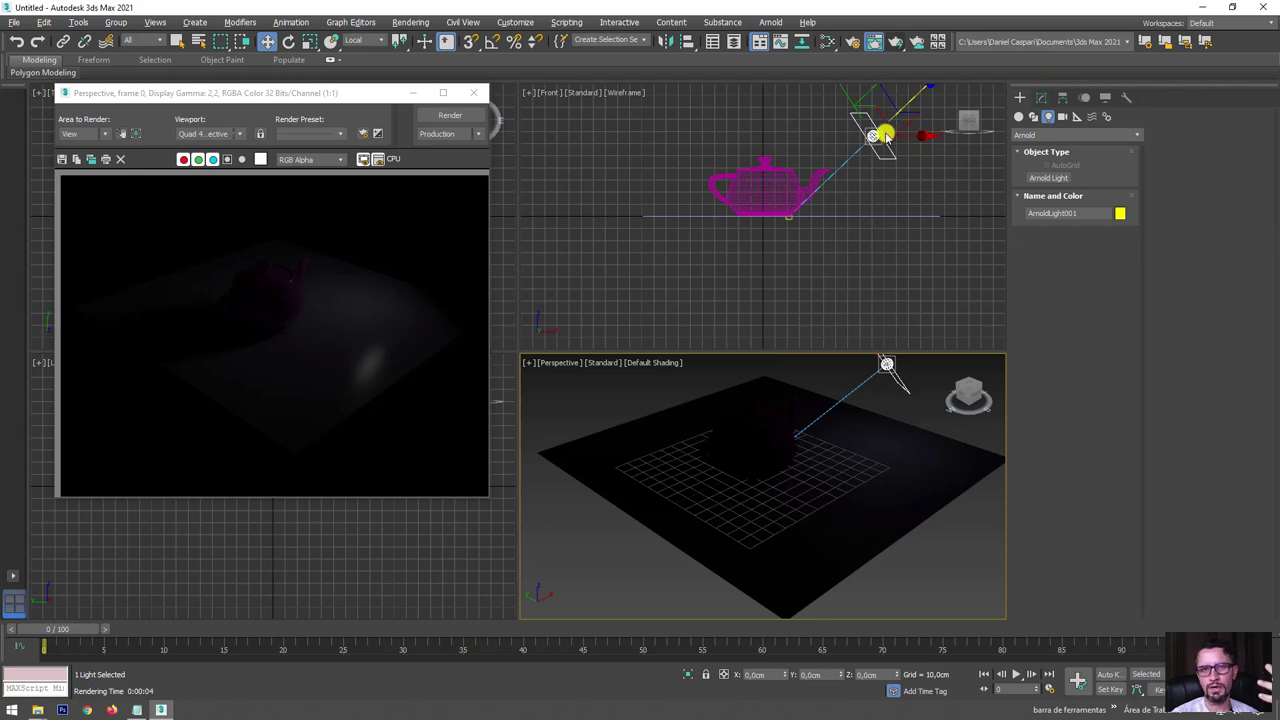
- Render with the Arnold light off, check the black image's alpha, then turn the light back on
left_click(1042, 97)
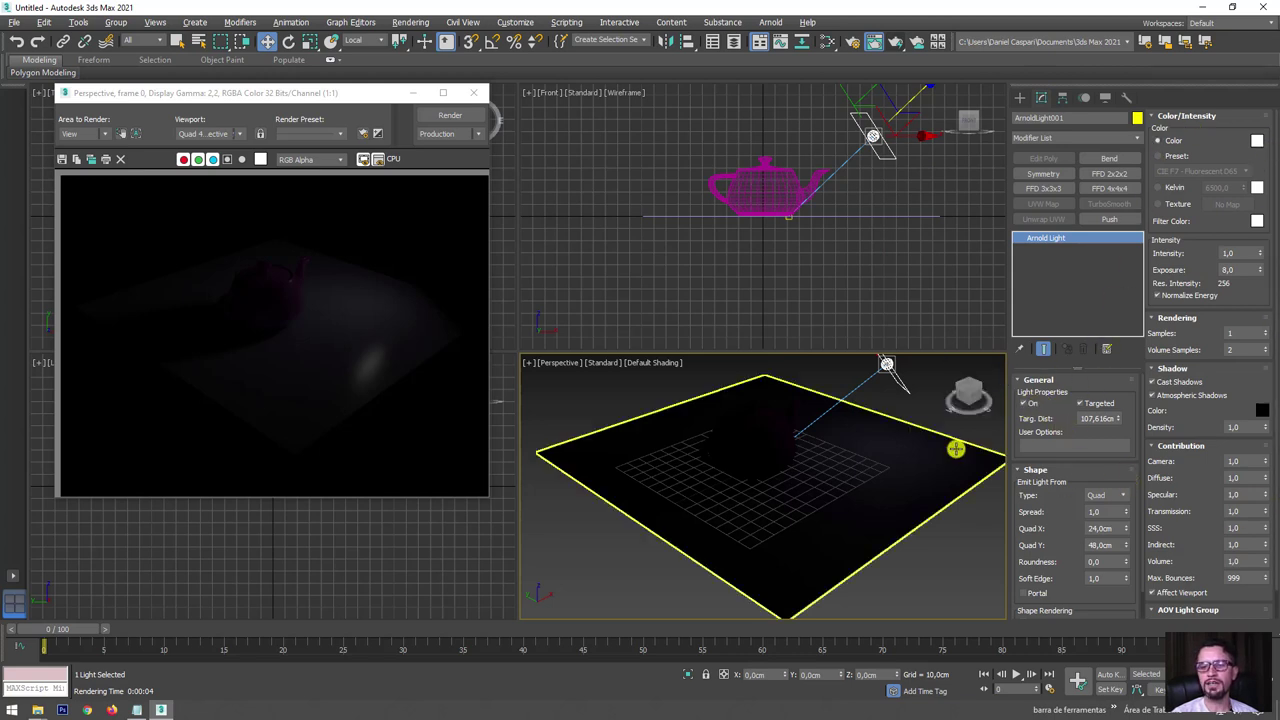
mouse_move(1049, 503)
left_mouse_down()
mouse_move(1050, 489)
mouse_move(1055, 502)
left_mouse_up()
left_click(1027, 405)
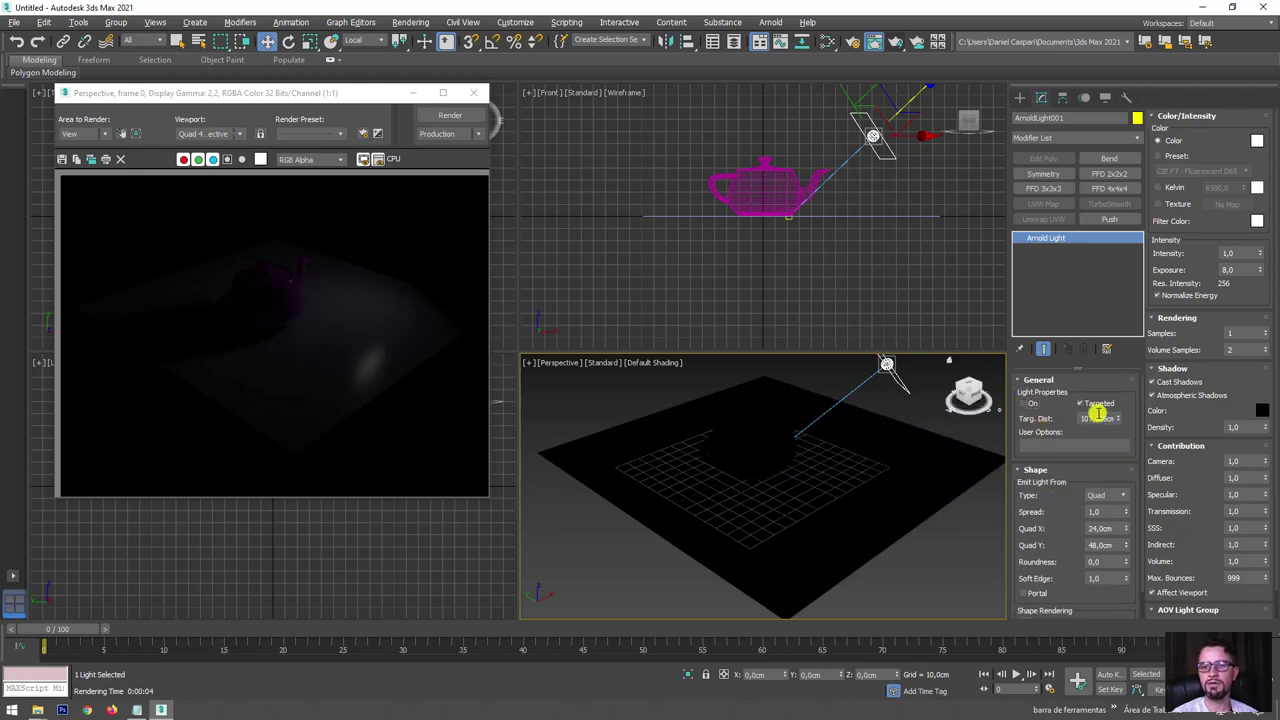
left_click(467, 115)
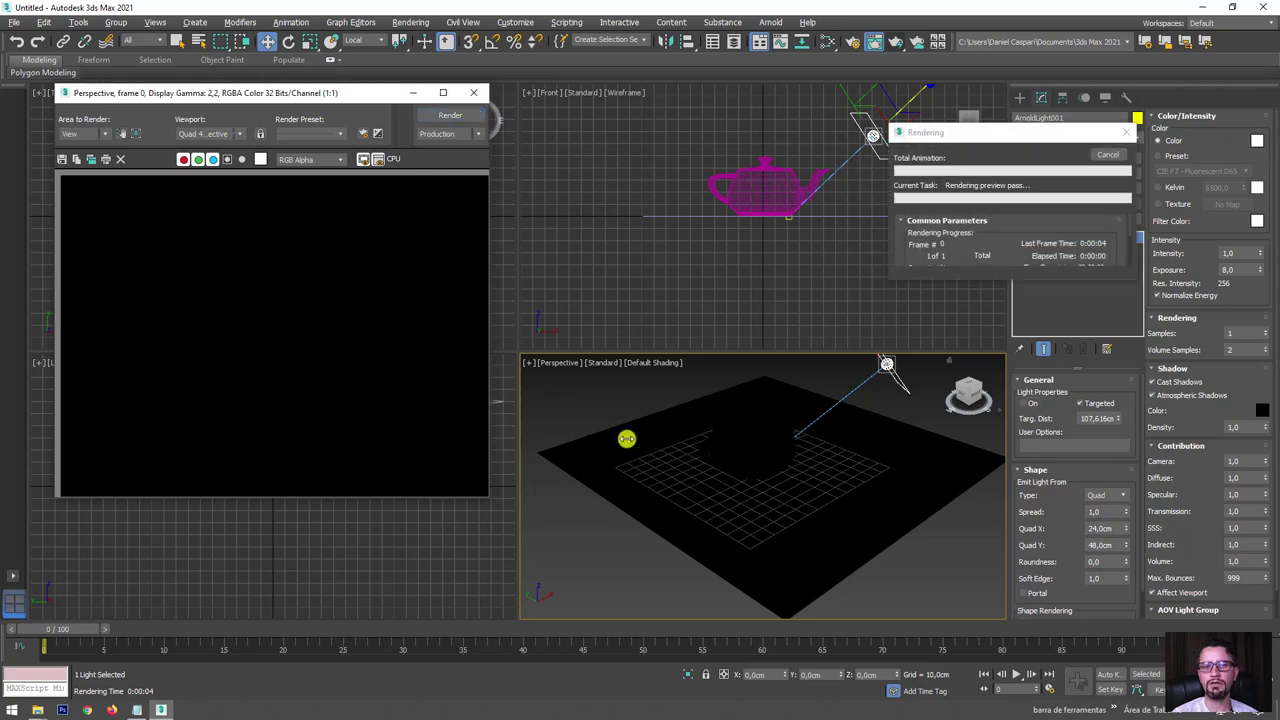
left_click(227, 159)
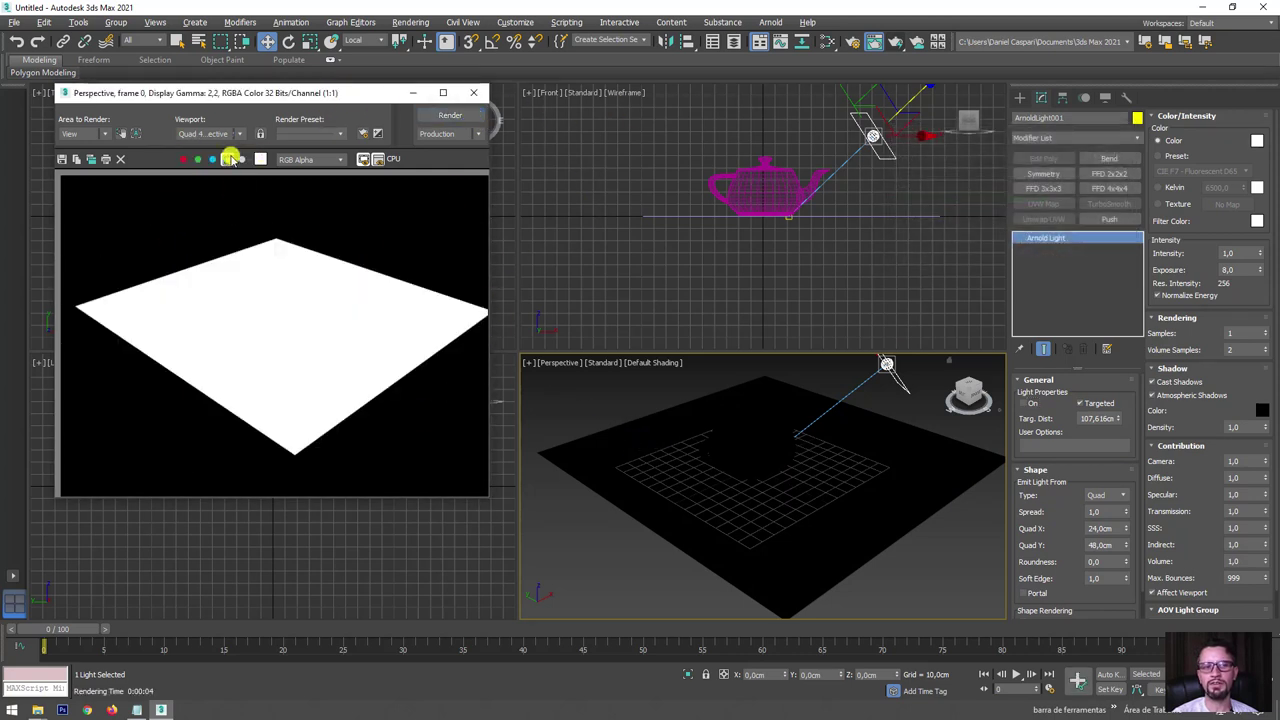
left_click(229, 159)
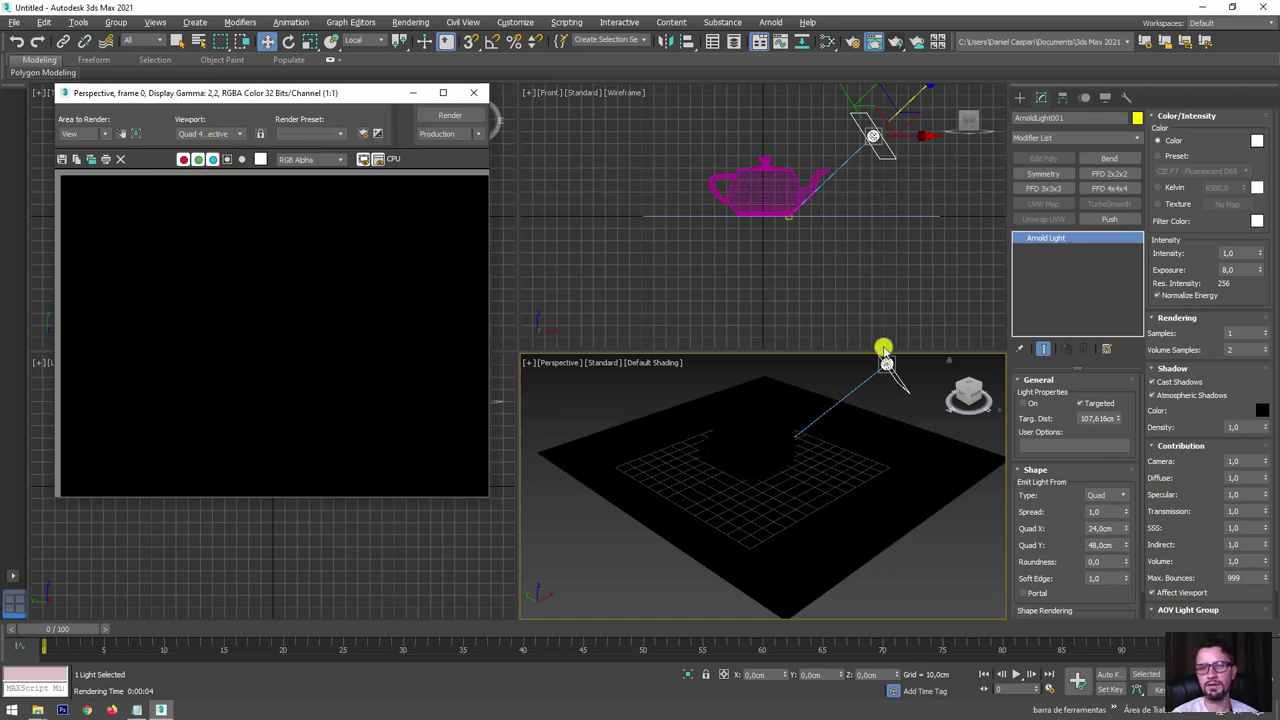
left_click(1025, 401)
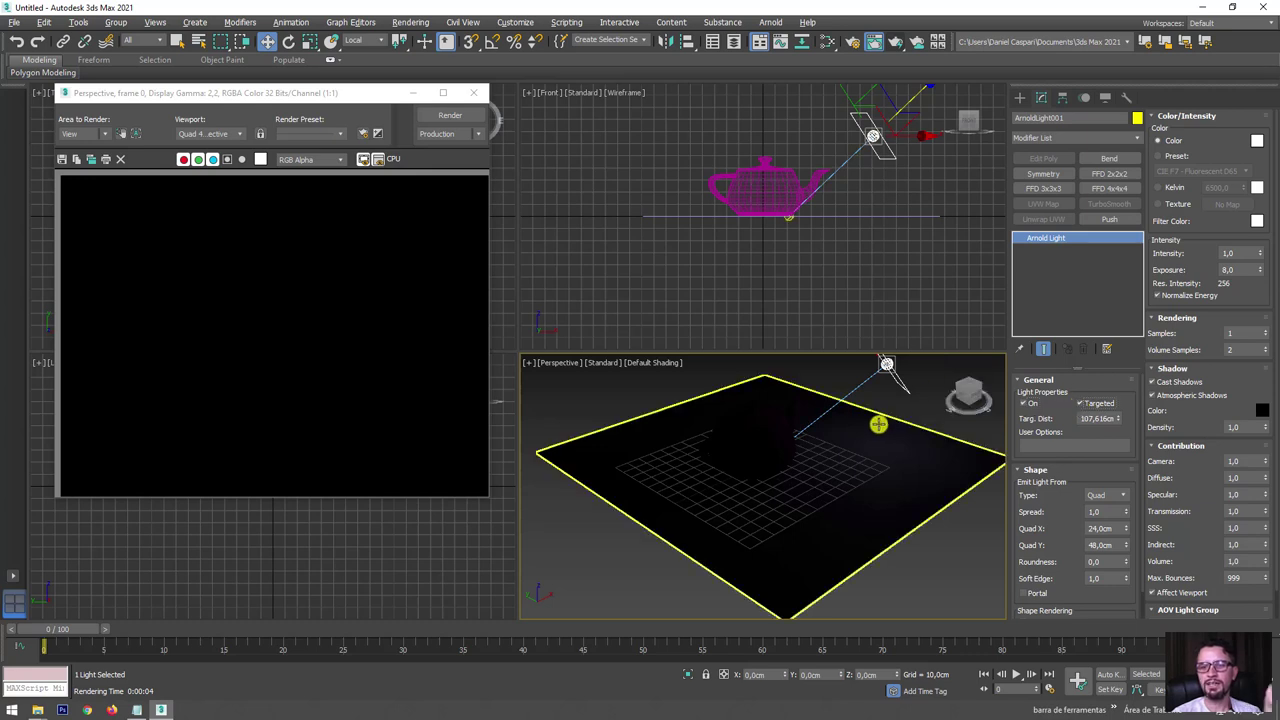
- Select the Arnold light and its target, orbit the view, and bring up the Shape Type list
key("ctrl+a")
left_click(919, 457, "alt")
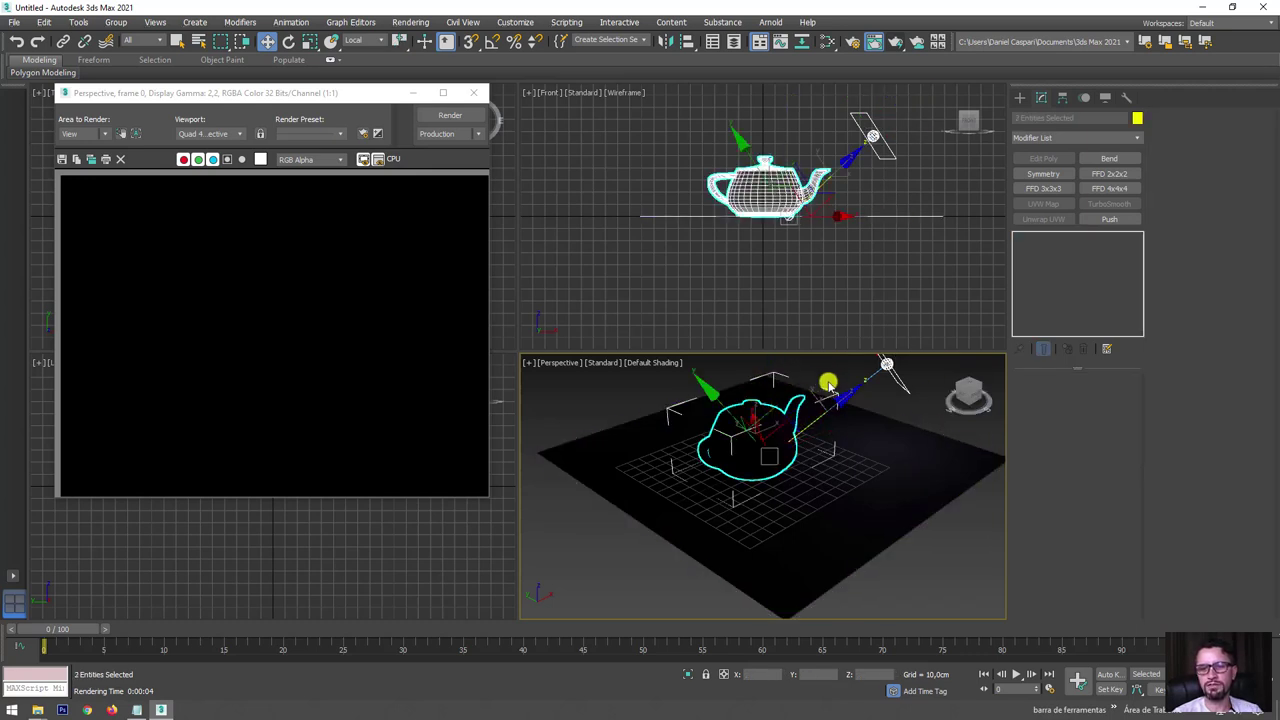
mouse_move(795, 401)
left_mouse_down()
mouse_move(715, 397)
mouse_move(773, 411)
mouse_move(729, 386)
mouse_move(820, 429)
mouse_move(711, 449)
mouse_move(769, 407)
left_mouse_up()
left_click(773, 411)
middle_click_drag(769, 406, 880, 430, "alt")
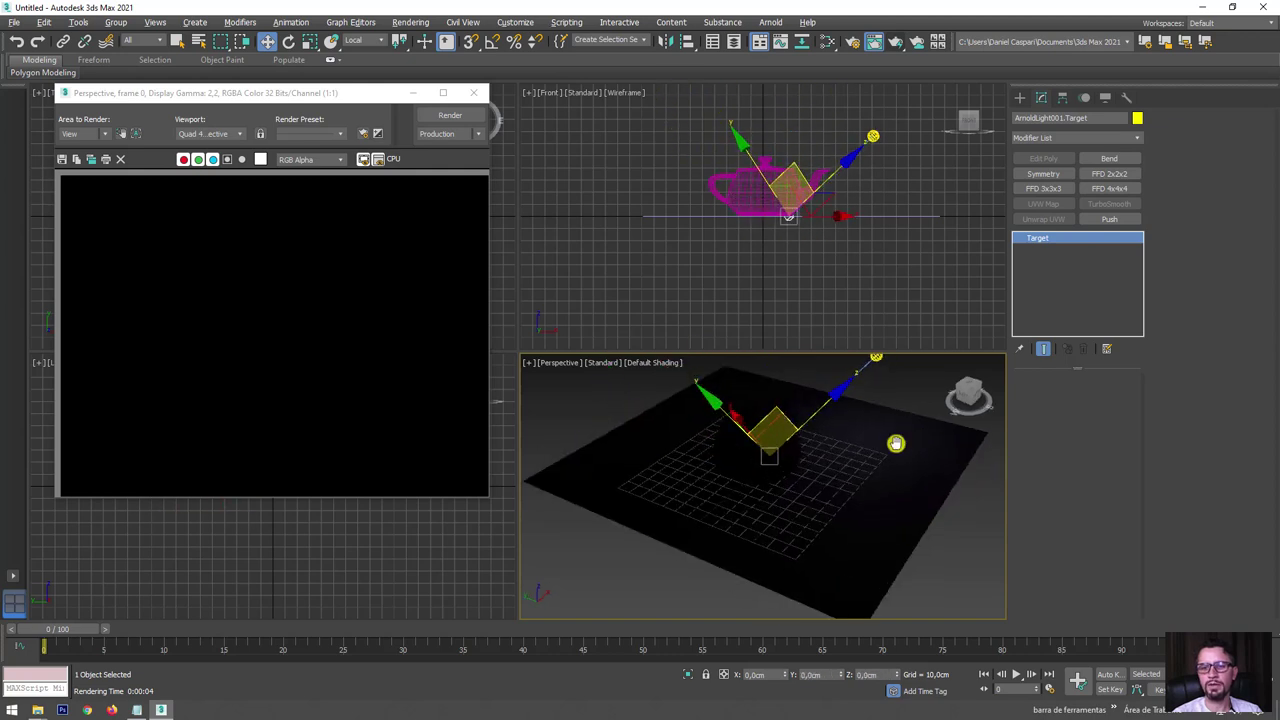
left_click(898, 401)
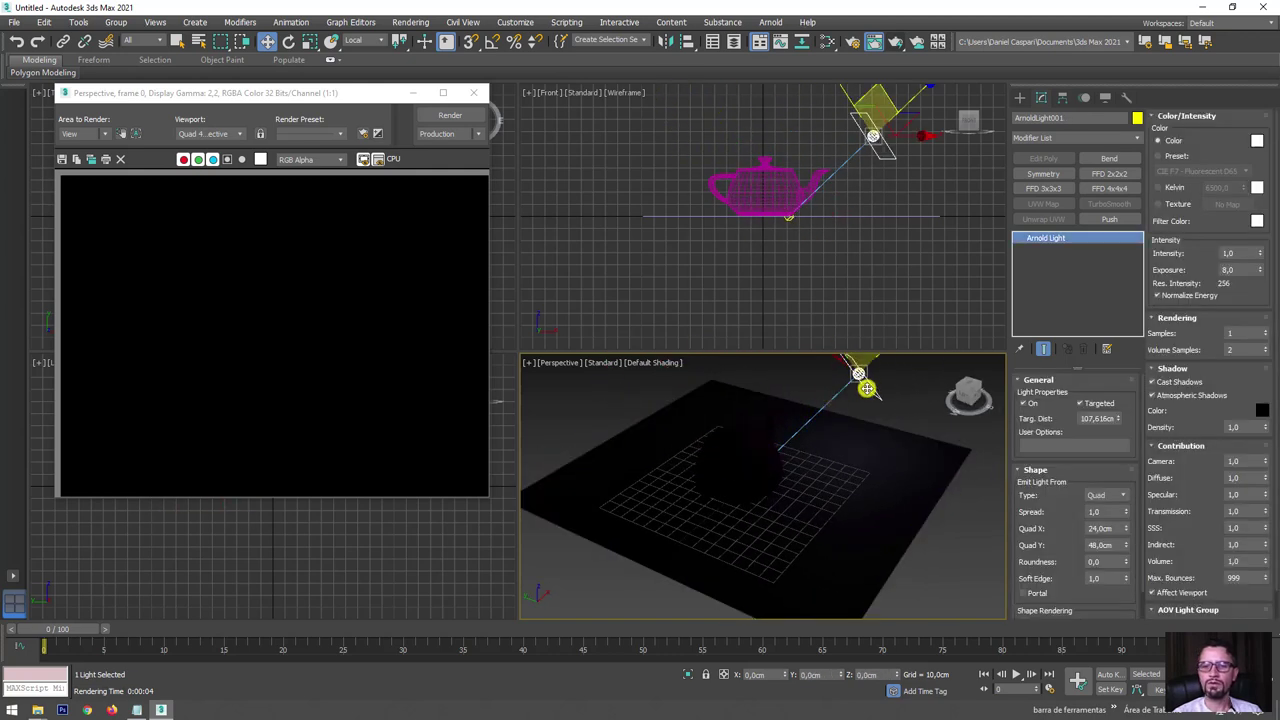
left_click(1120, 495)
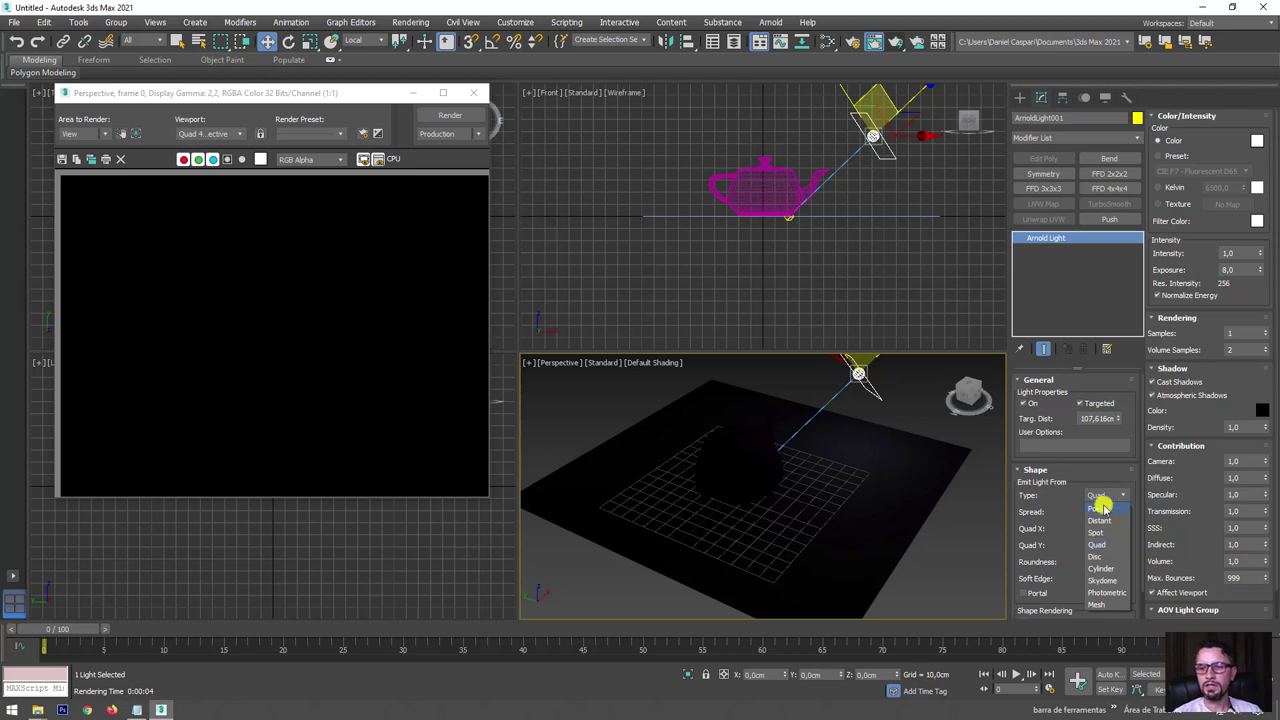
- Change the light shape to Point, then to Spot, casting a 60° cone onto the floor
left_click(1100, 509)
middle_click_drag(908, 408, 893, 451)
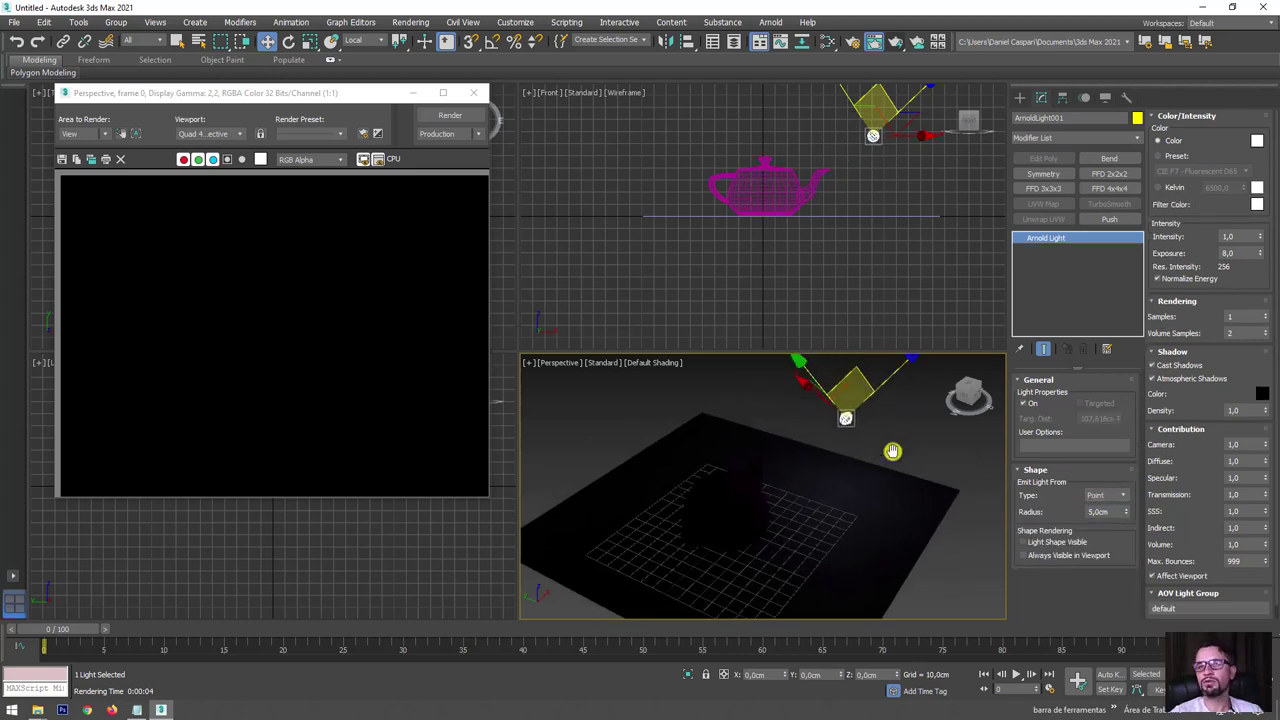
left_click(1108, 496)
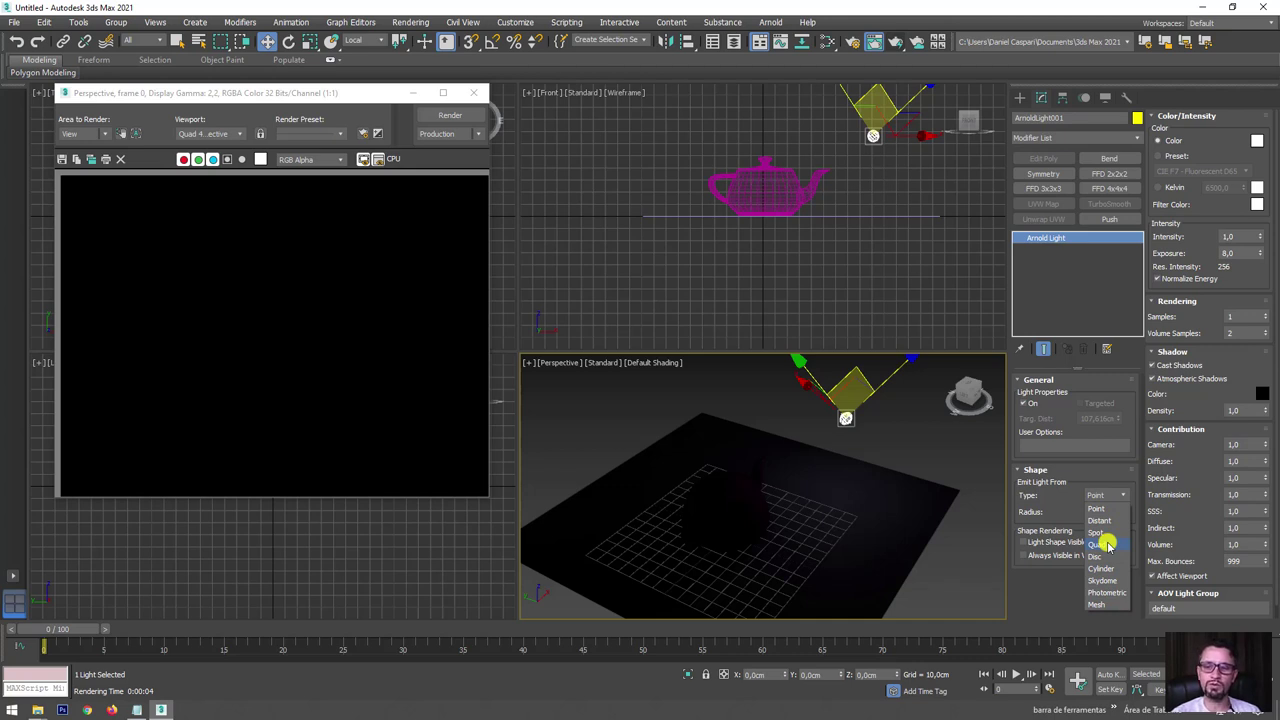
left_click(1099, 538)
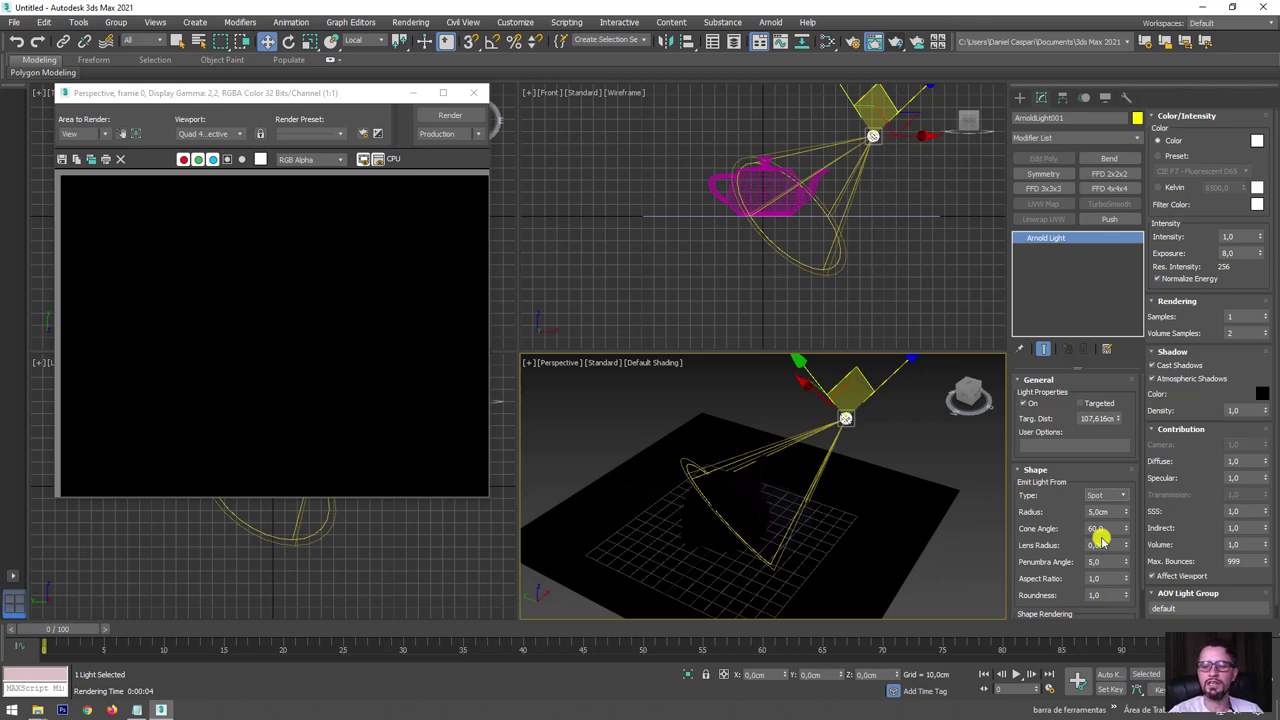
- Switch the light back to Quad and enlarge it to 46.1 × 58.1 cm
left_click(1110, 497)
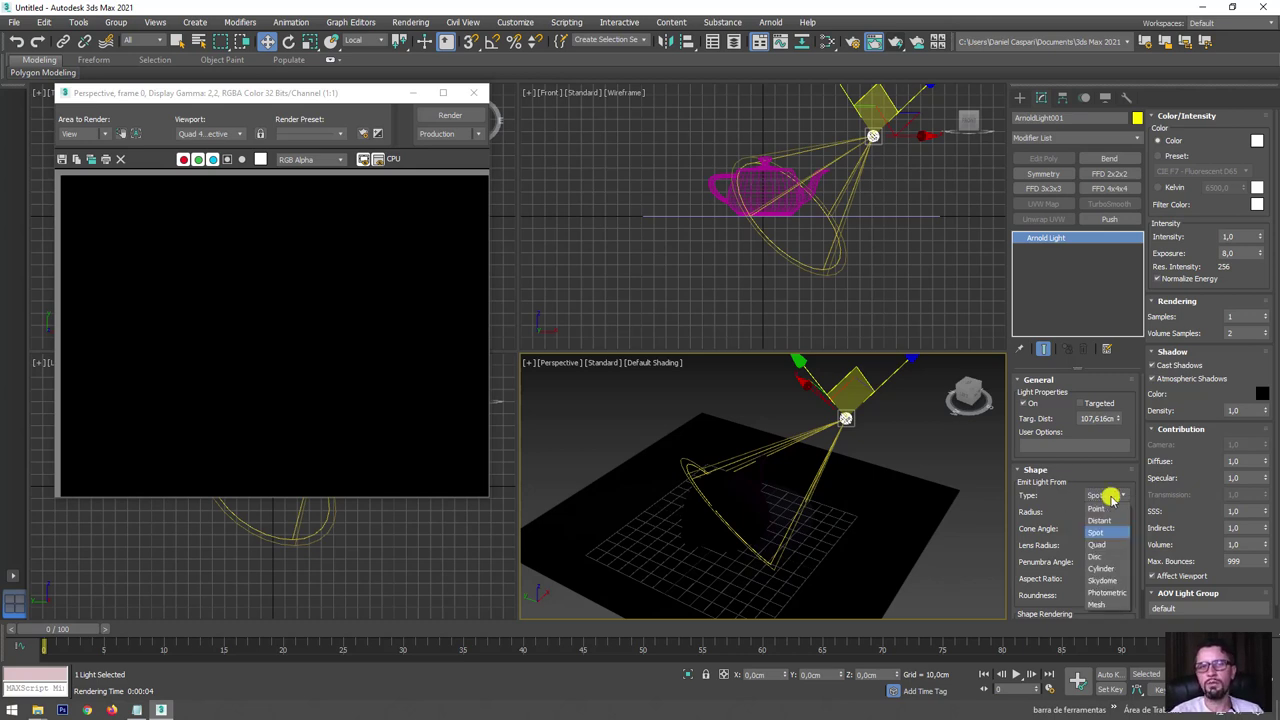
left_click(1097, 544)
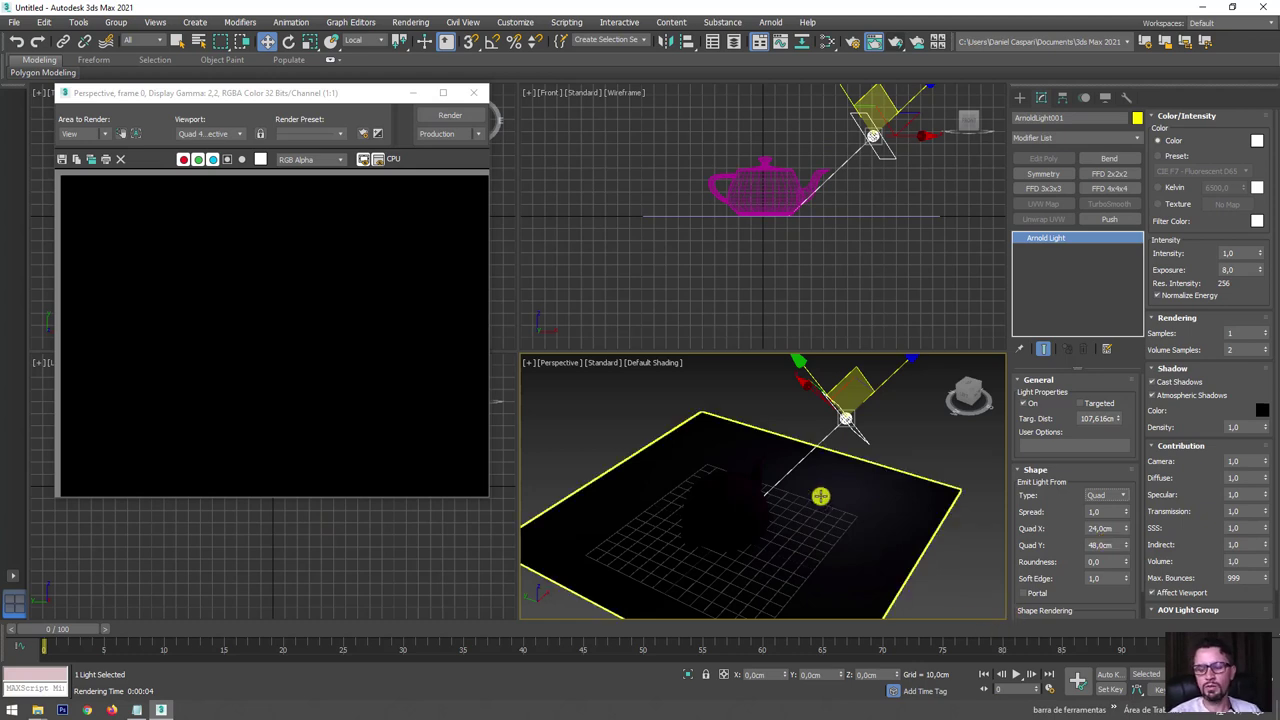
mouse_move(820, 491)
middle_mouse_down("alt")
mouse_move(835, 422)
mouse_move(848, 449)
middle_mouse_up("alt")
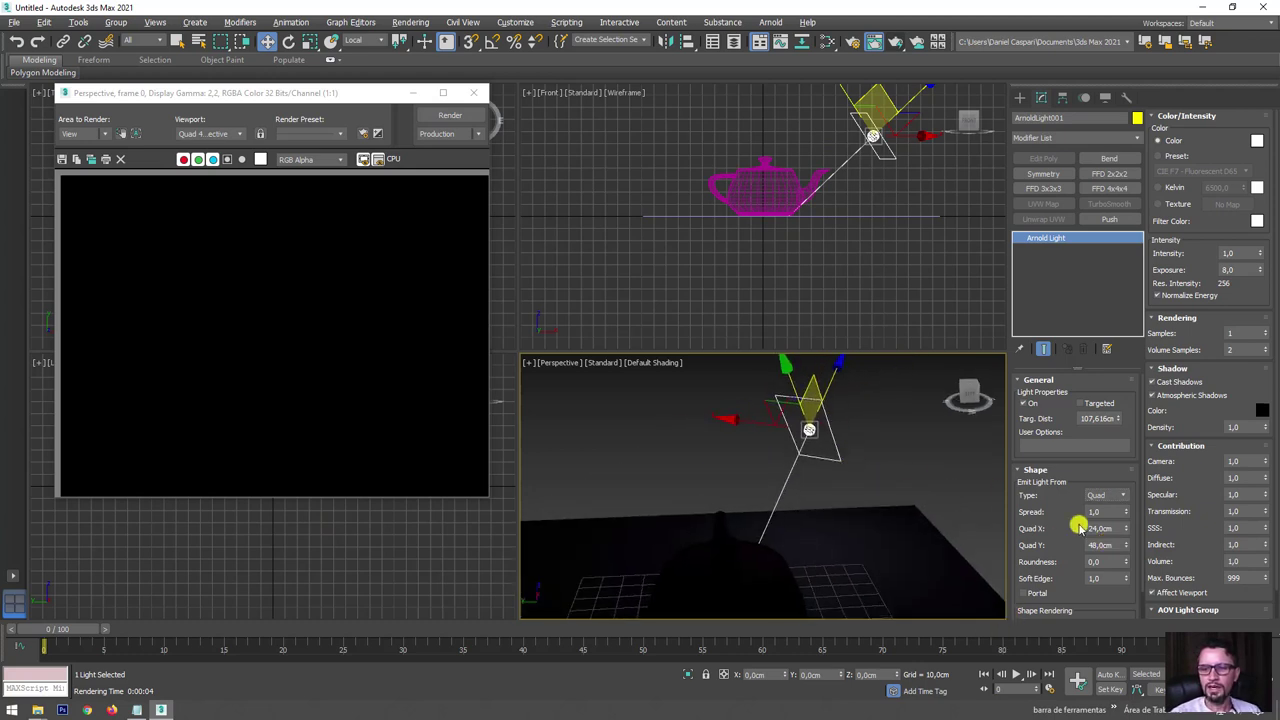
left_click_drag(1126, 532, 1110, 470)
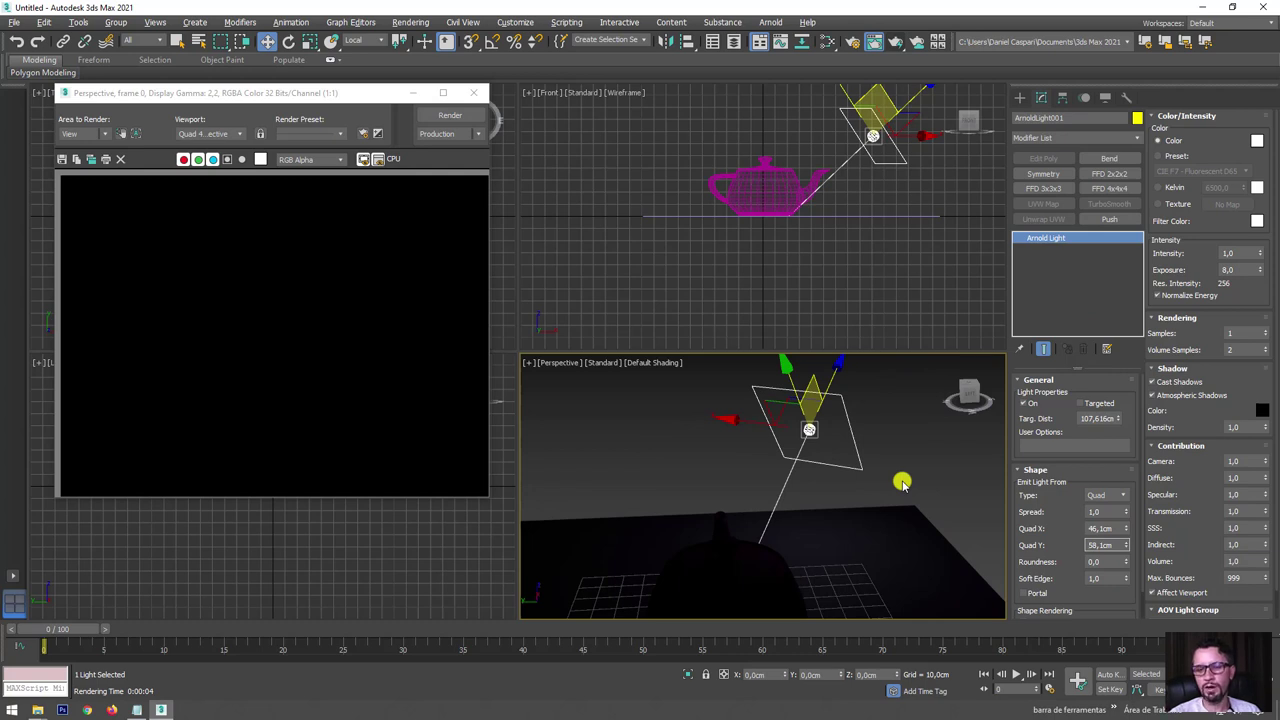
middle_click_drag(880, 506, 880, 486)
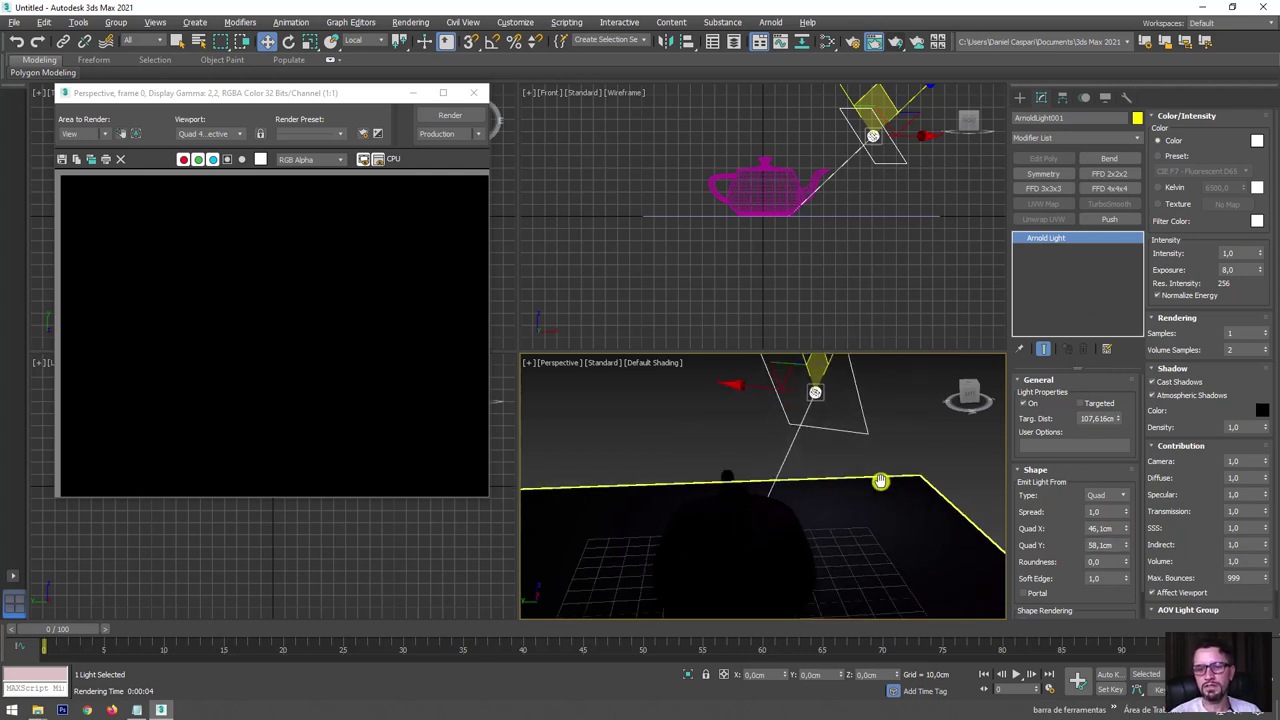
- Enable Light Shape Visible and re-render, showing a bright quad panel above the dim teapot
left_click(895, 45)
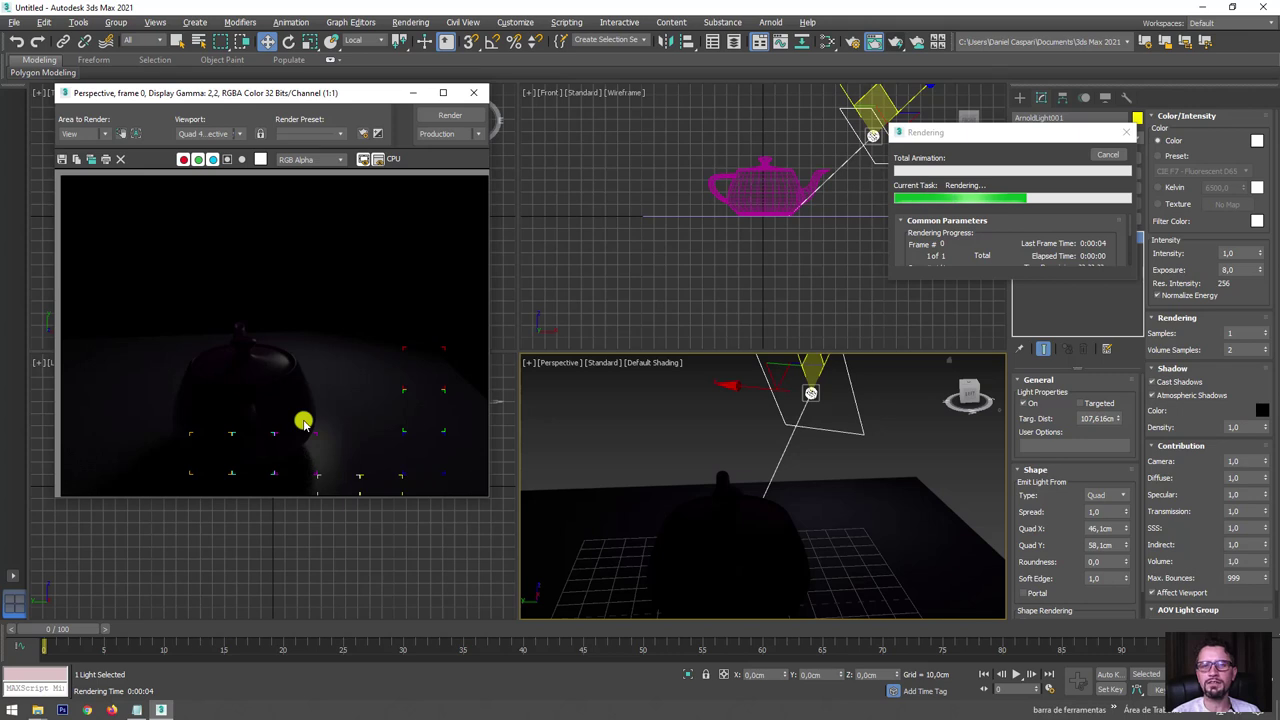
left_click(1108, 156)
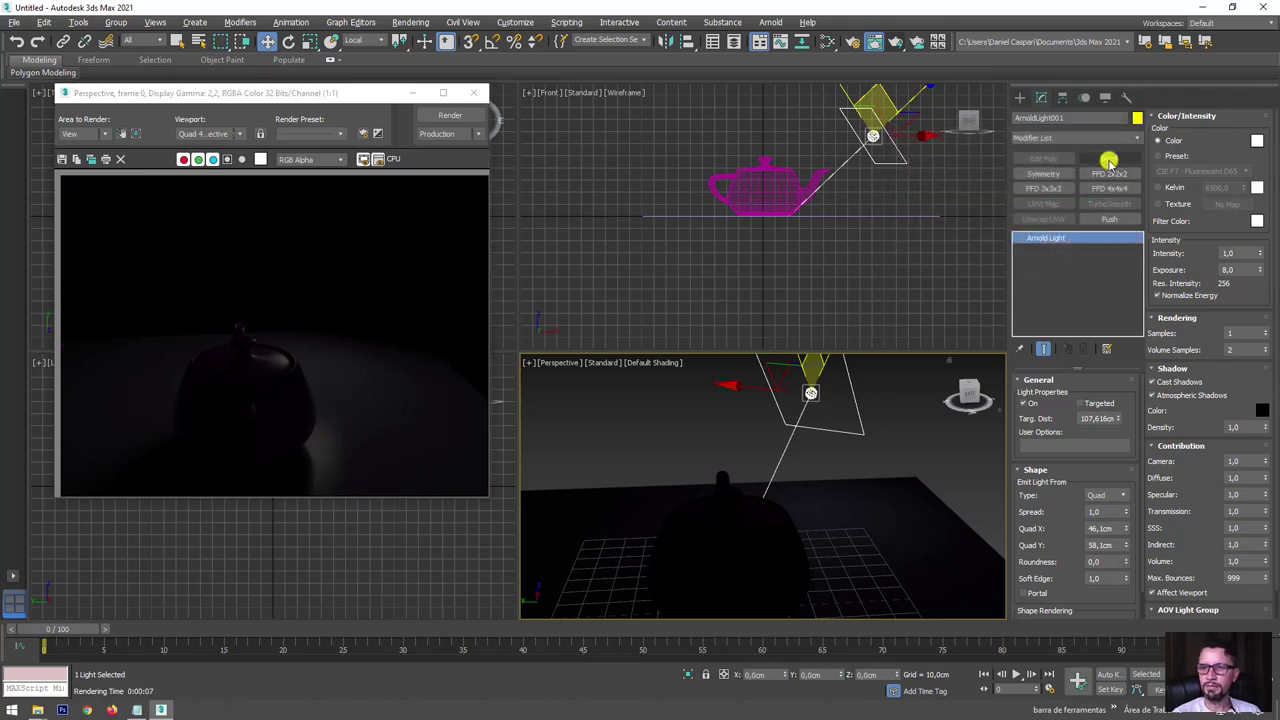
left_click_drag(1070, 579, 1070, 473)
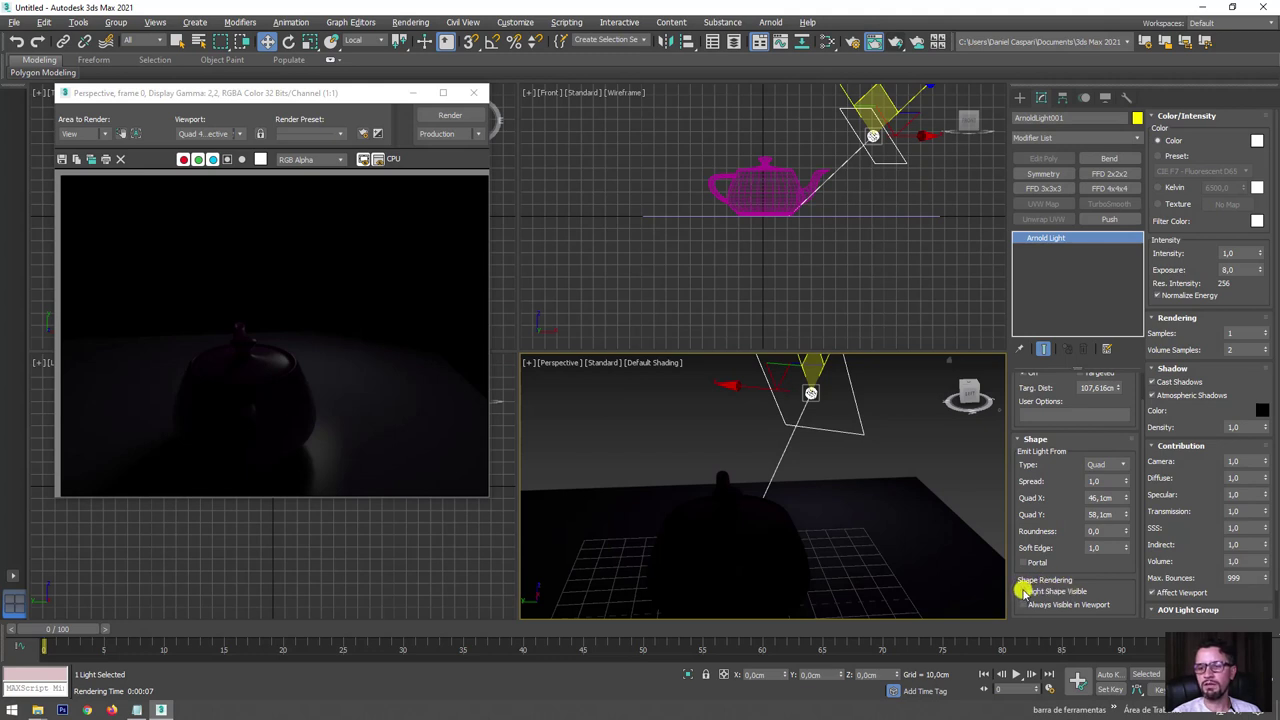
left_click(889, 44)
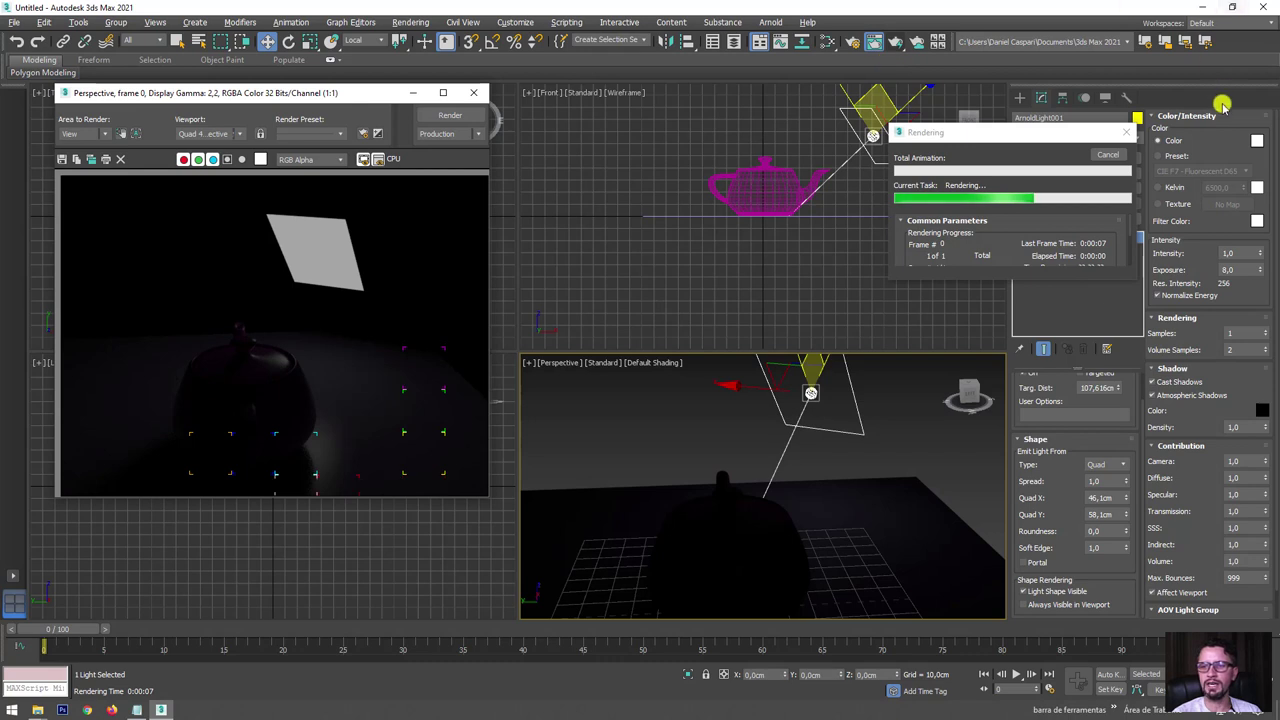
left_click(1110, 155)
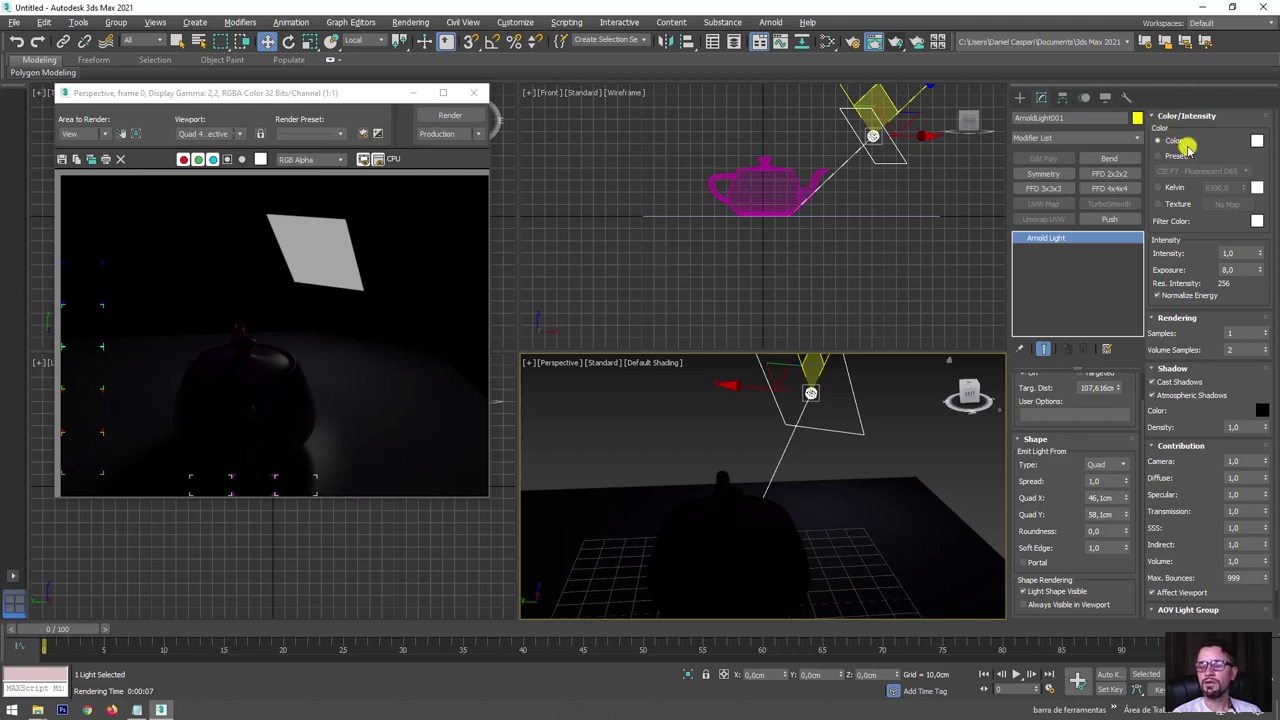
- Tint the Arnold light's colour red and test-render the scene
left_click(1257, 141)
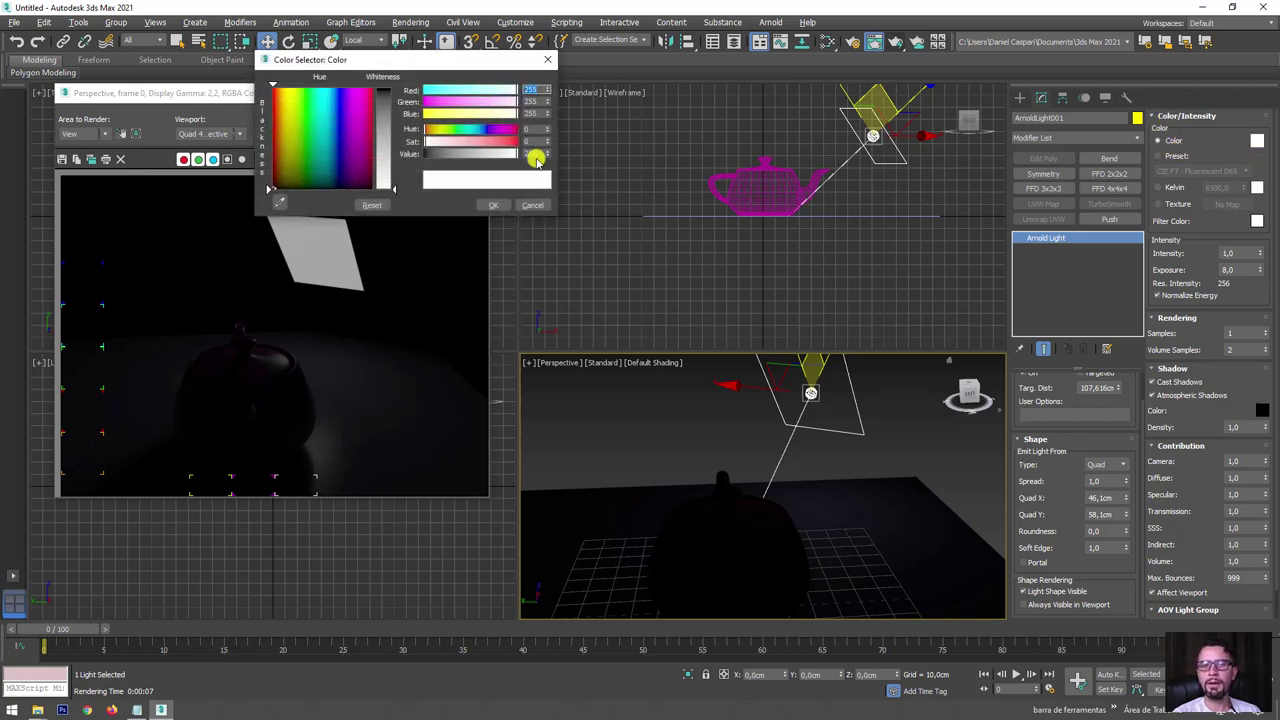
left_click_drag(497, 141, 519, 140)
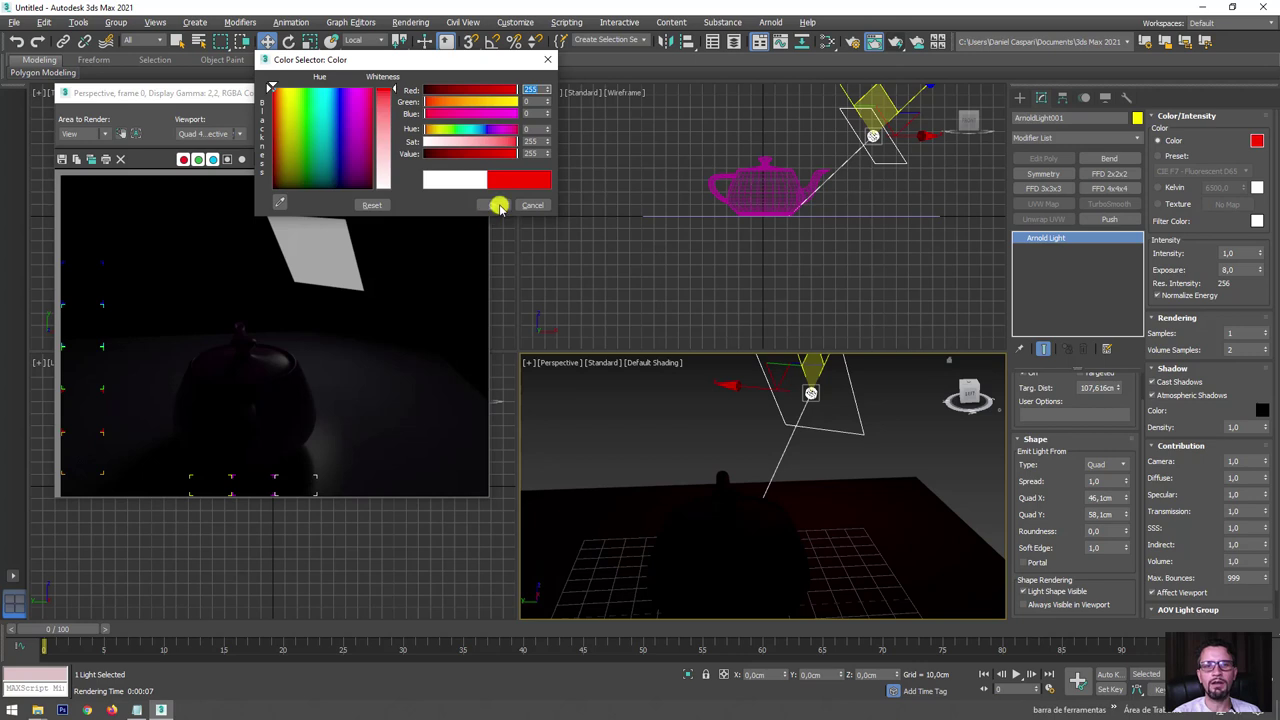
left_click(497, 205)
left_click(452, 115)
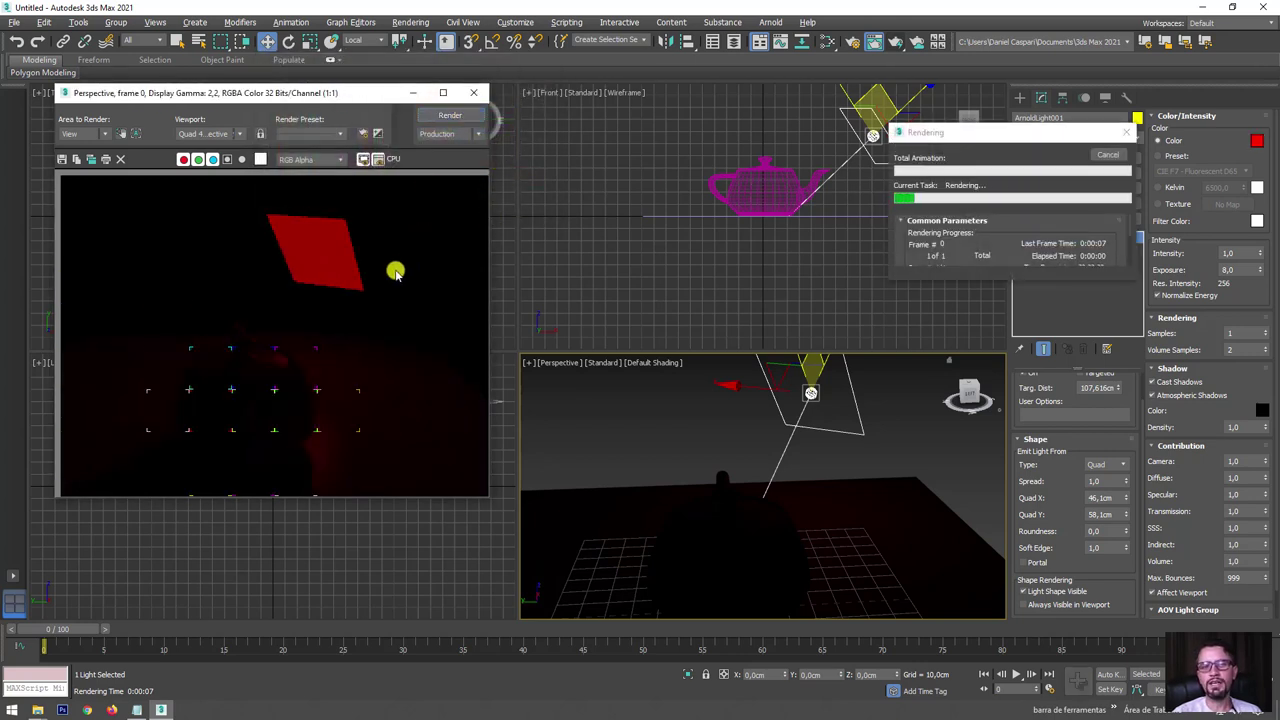
left_click(1106, 154)
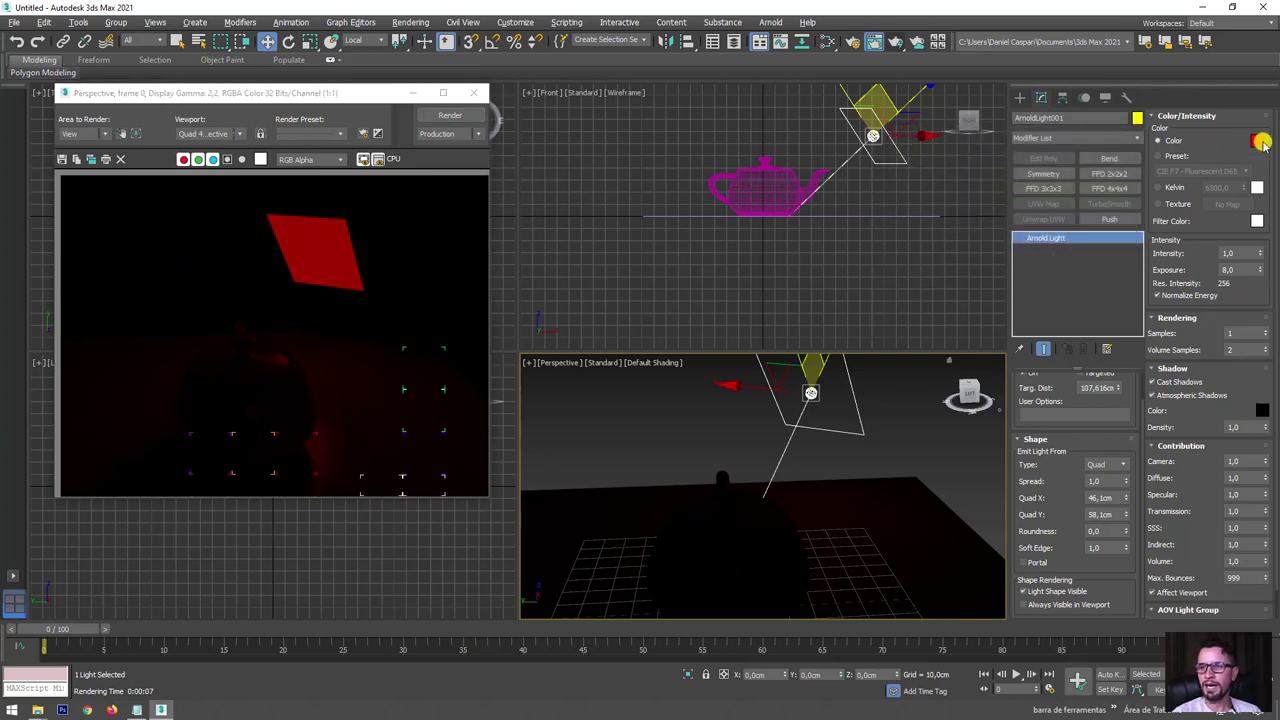
- Desaturate the light colour back to pure white
left_click(1260, 142)
left_click_drag(456, 148, 374, 140)
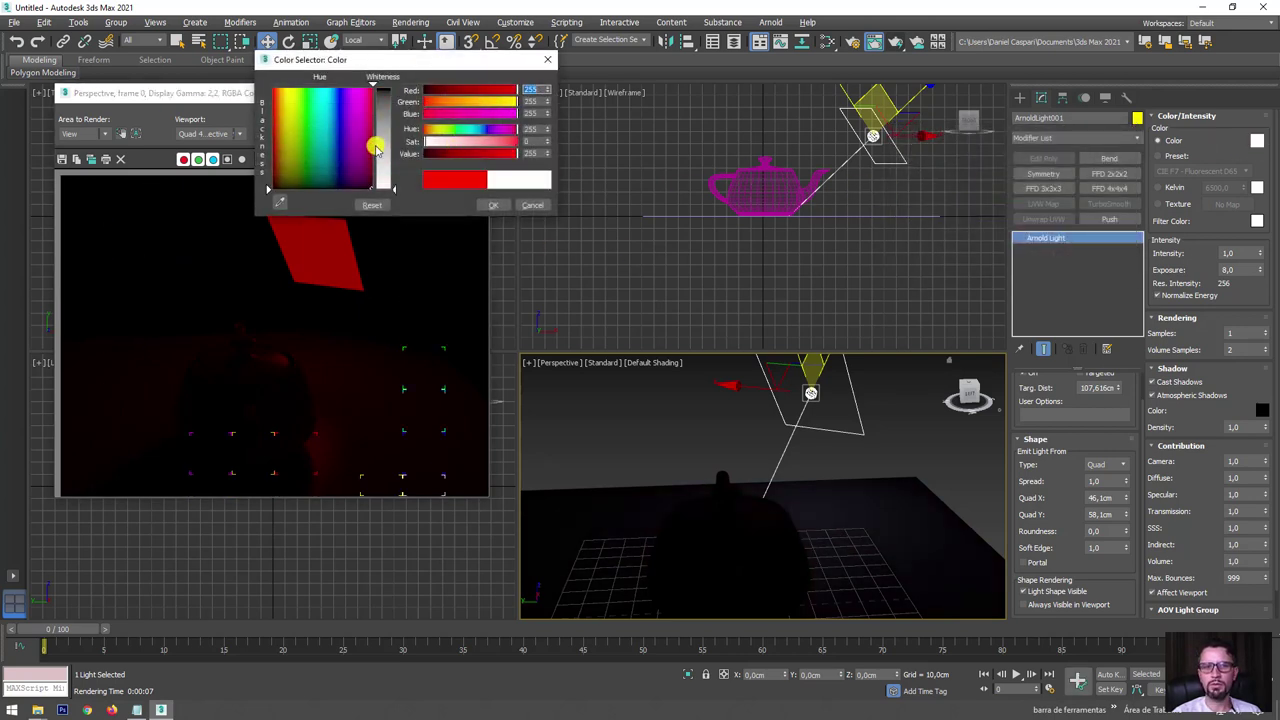
left_click(493, 205)
left_click_drag(1200, 234, 1203, 201)
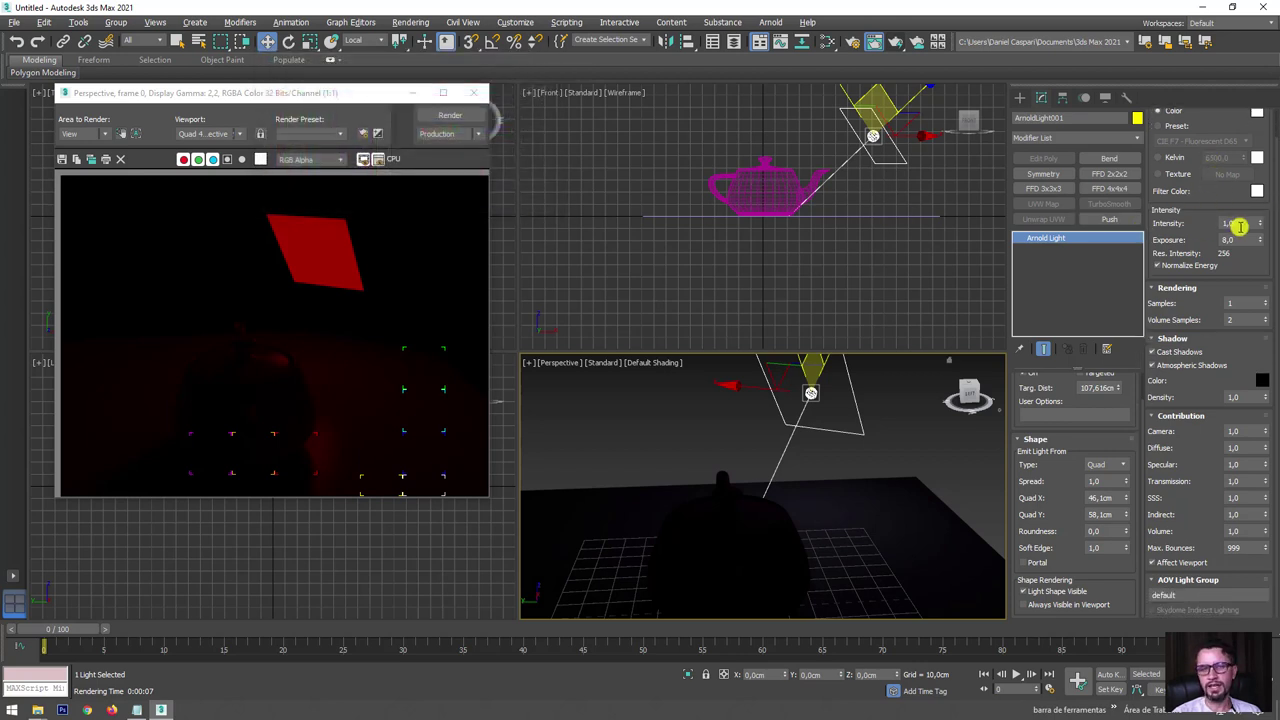
- Test-render the light at intensity 10, then at intensity 20
left_click(1239, 227)
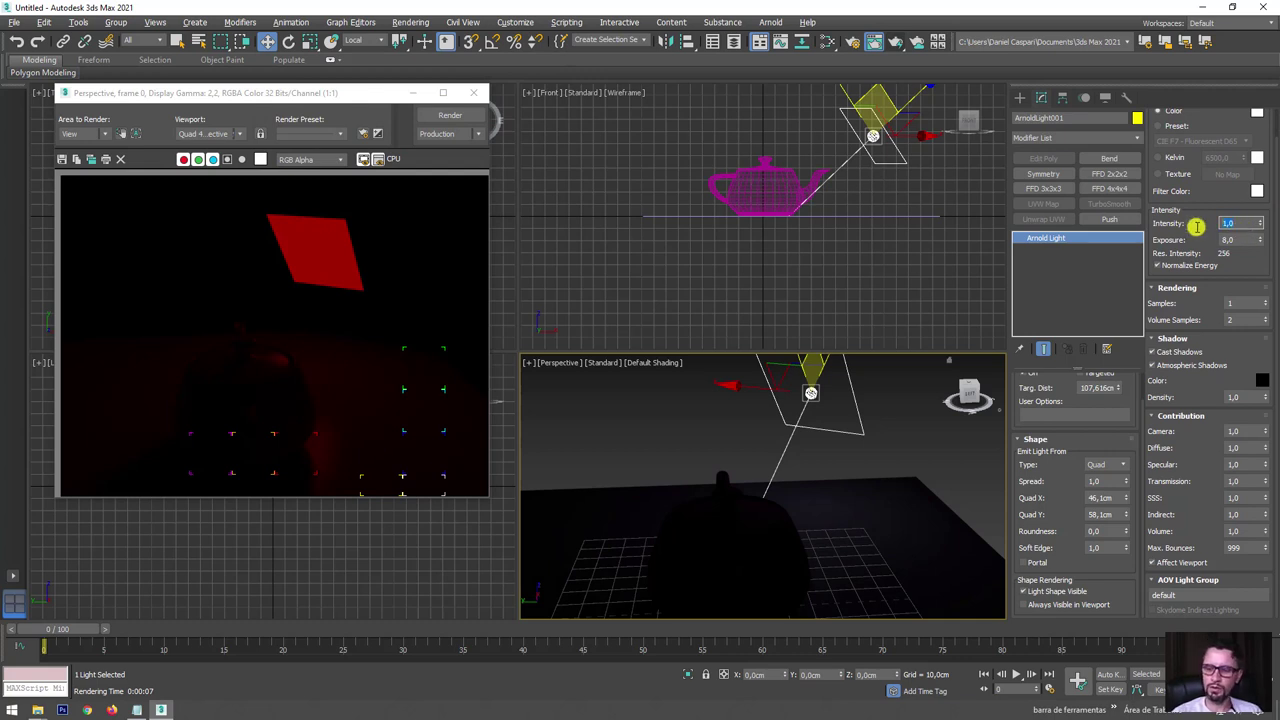
type("10")
key("Return")
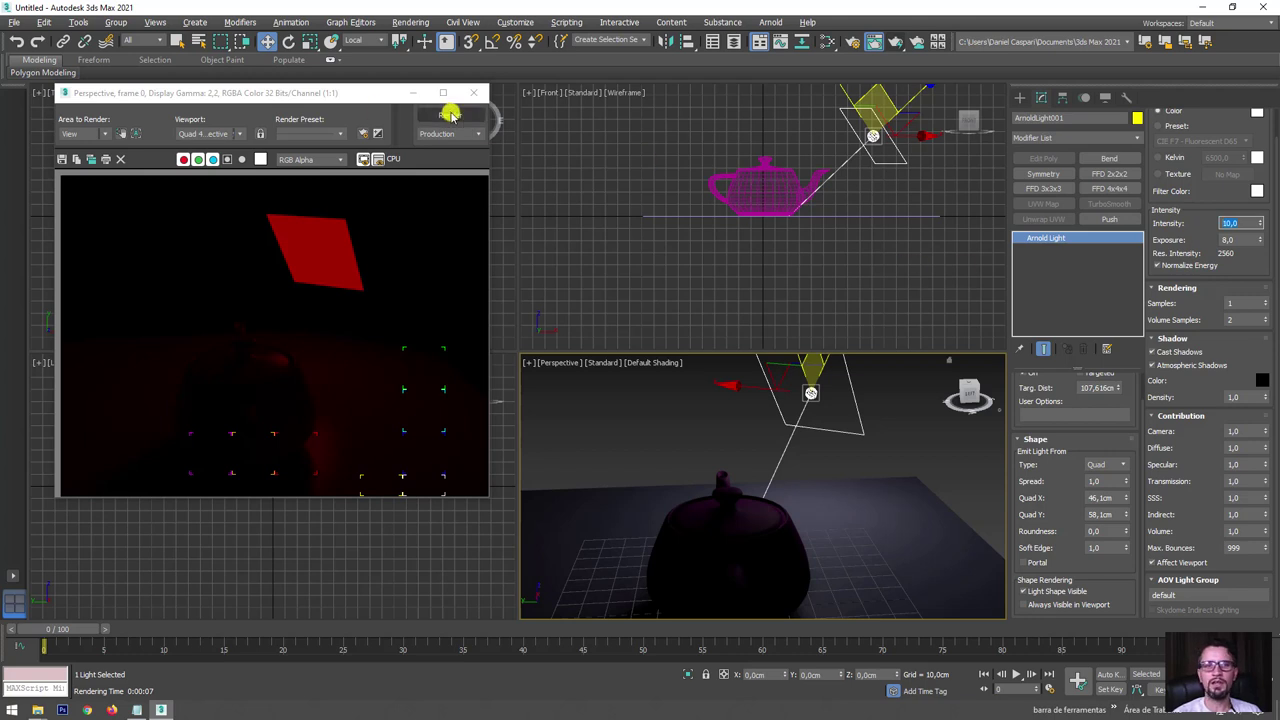
left_click(450, 115)
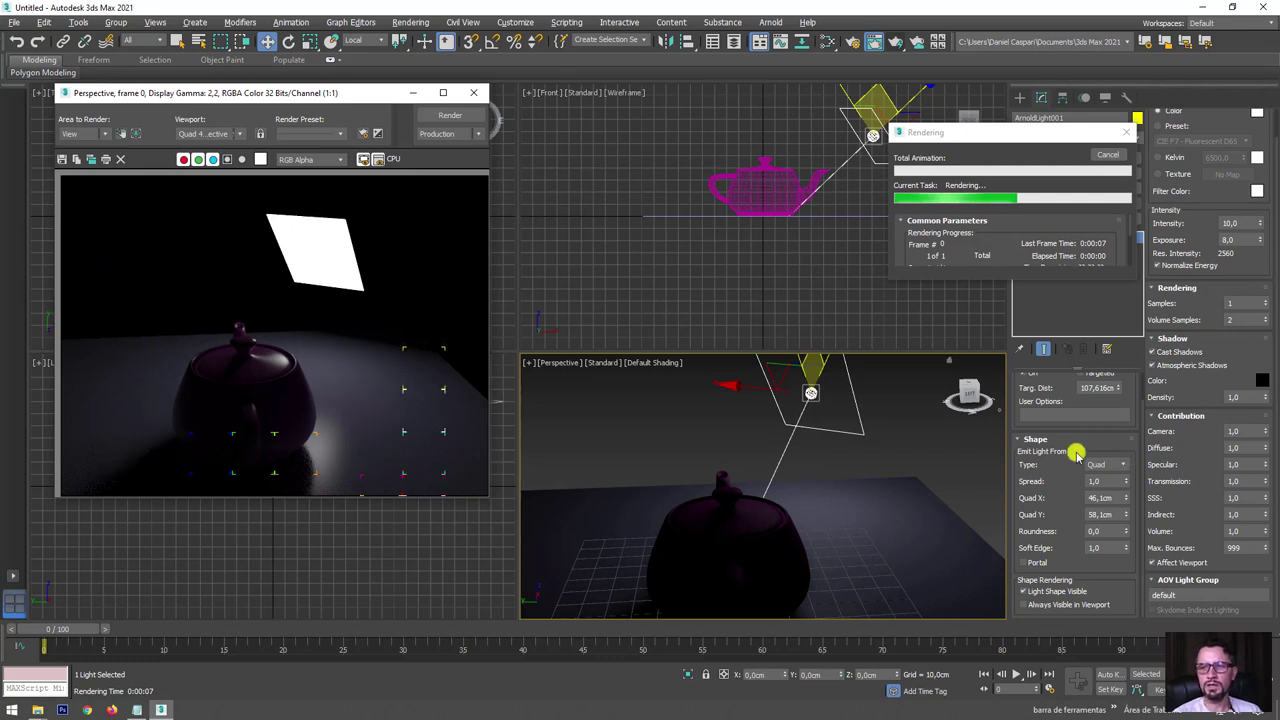
left_click(1108, 155)
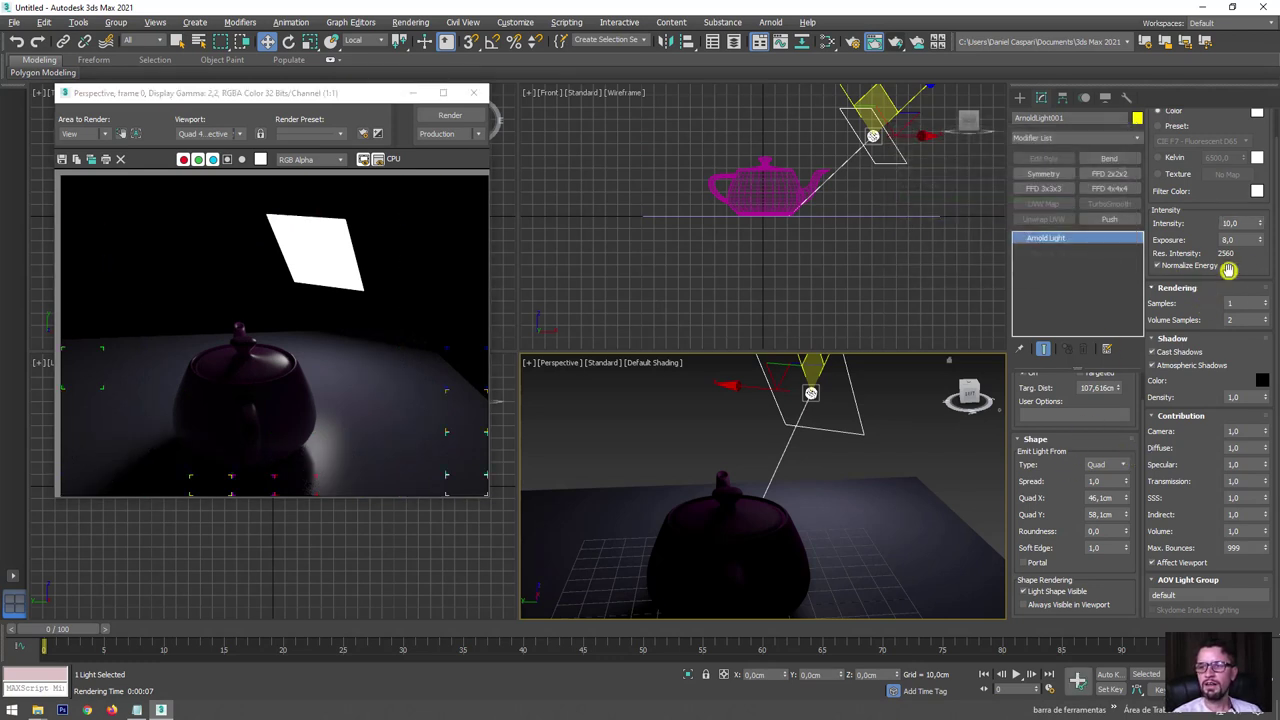
left_click_drag(1239, 224, 1195, 228)
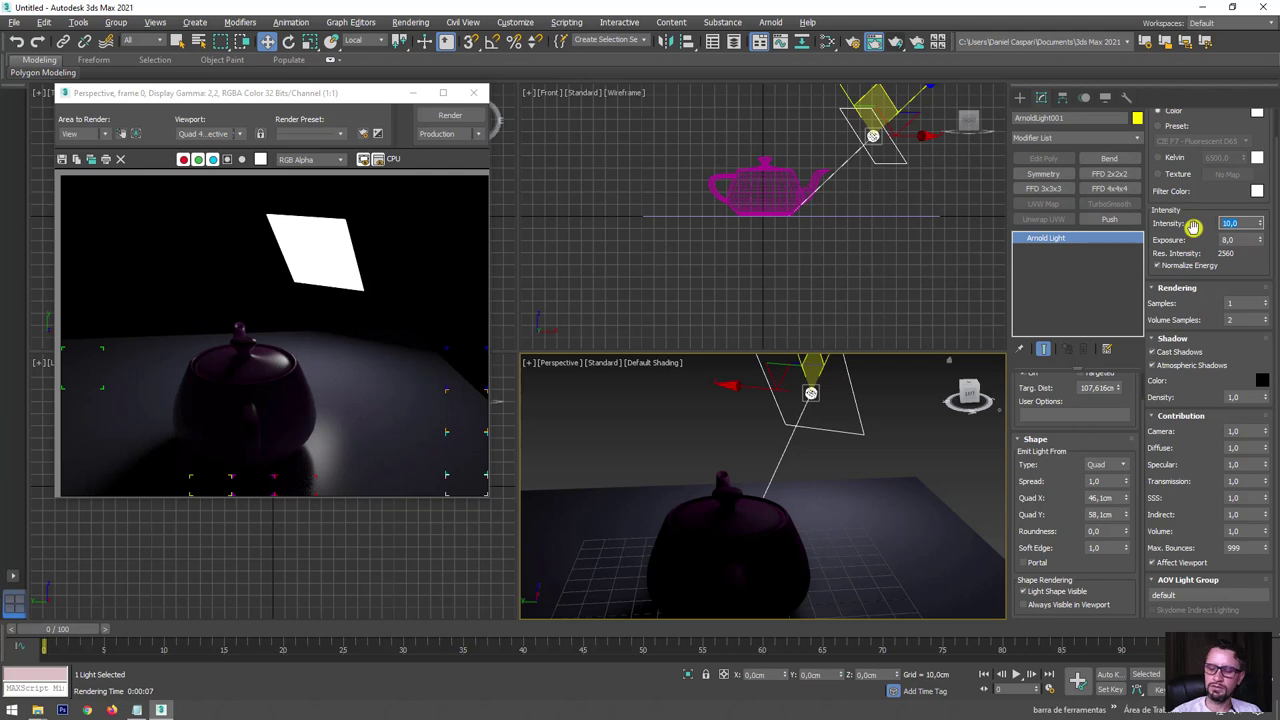
type("20")
key("Return")
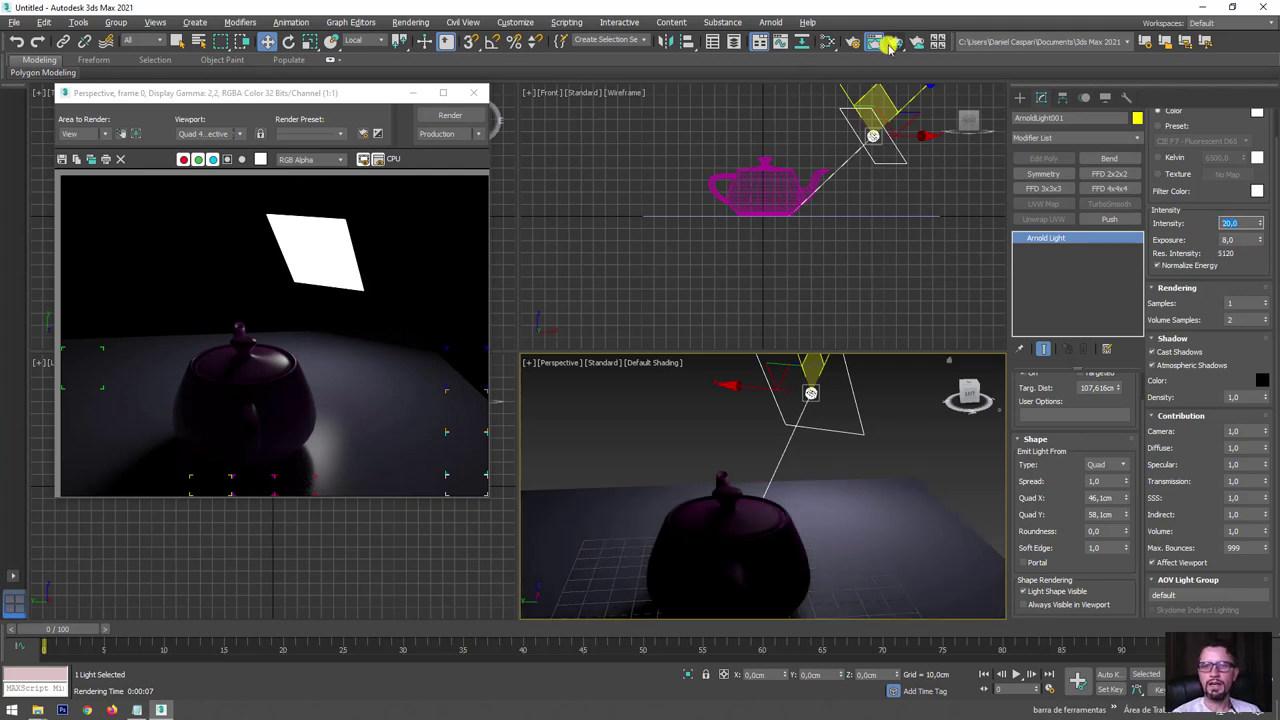
left_click(889, 47)
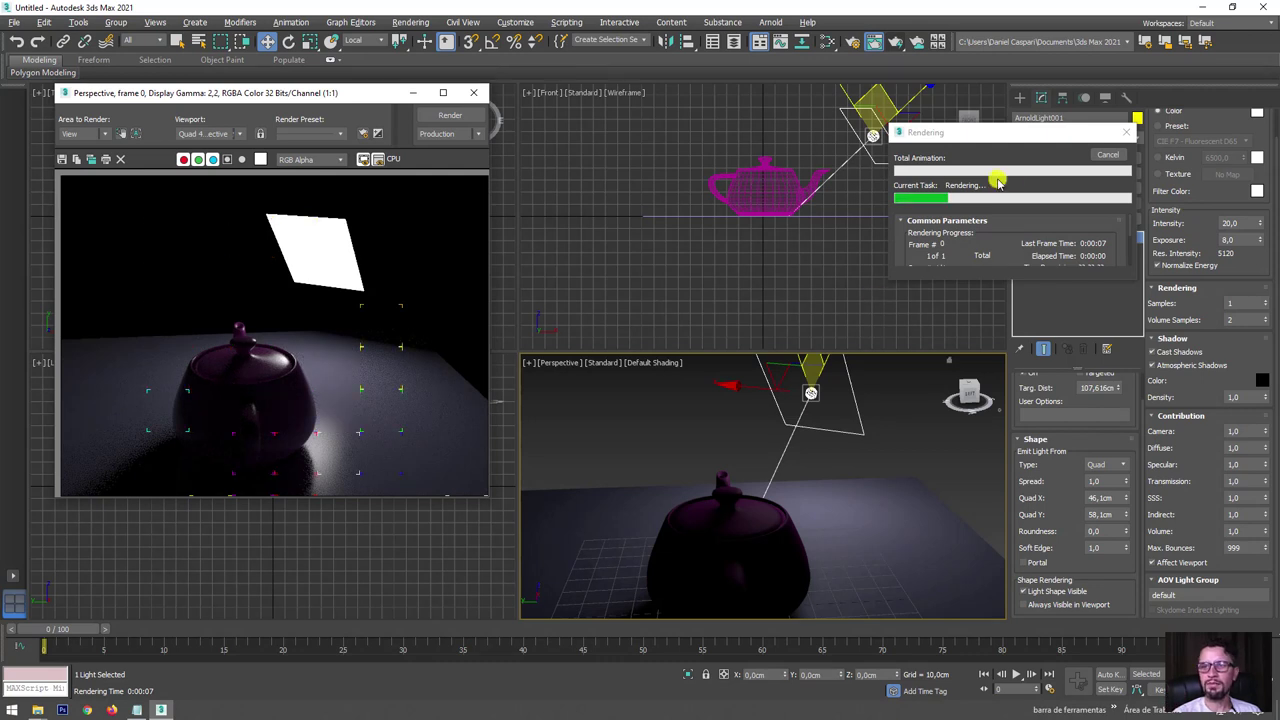
- Raise the intensity to 50, turn off Normalize Energy, and re-render
double_click(1226, 223)
type("50")
key("Return")
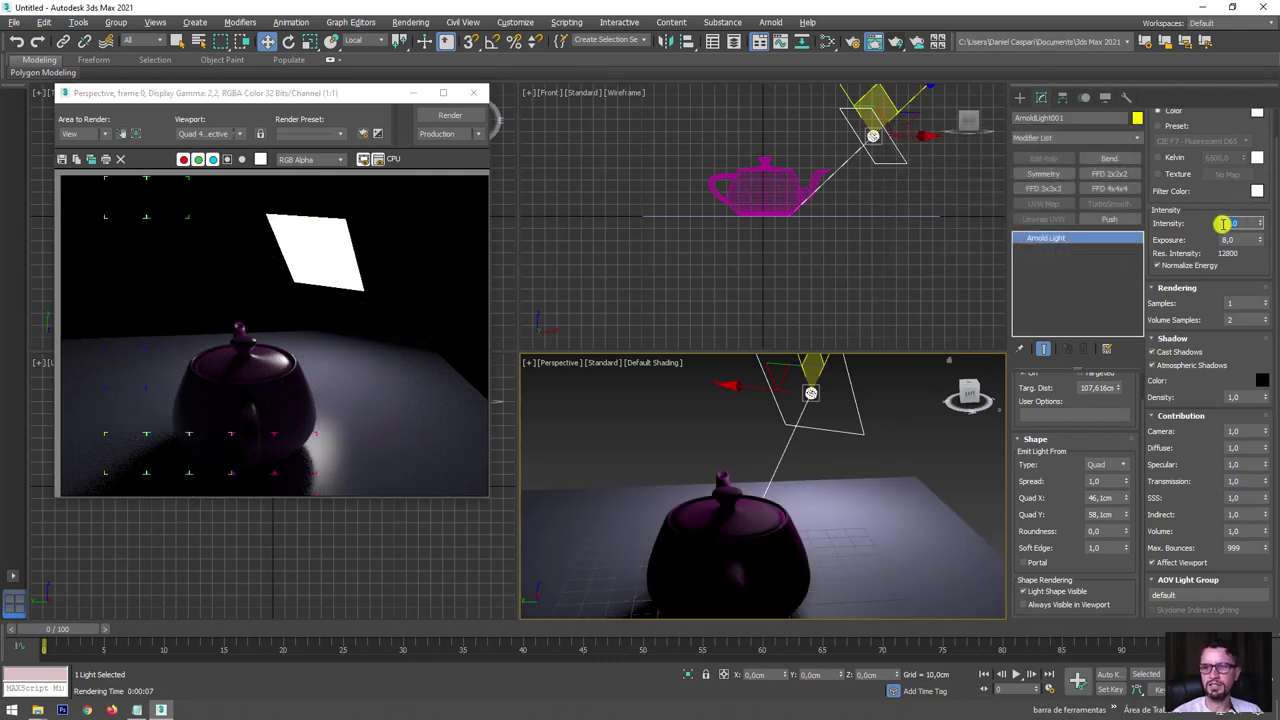
left_click(450, 115)
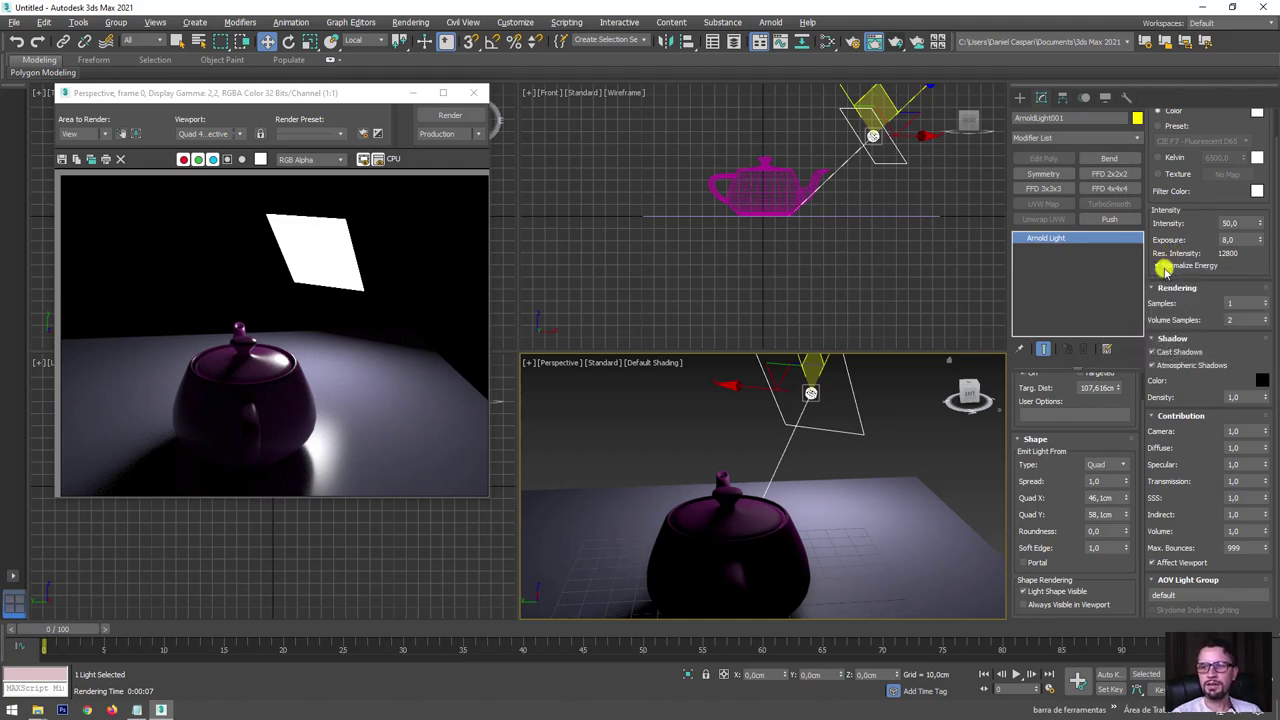
left_click(1163, 265)
left_click(451, 117)
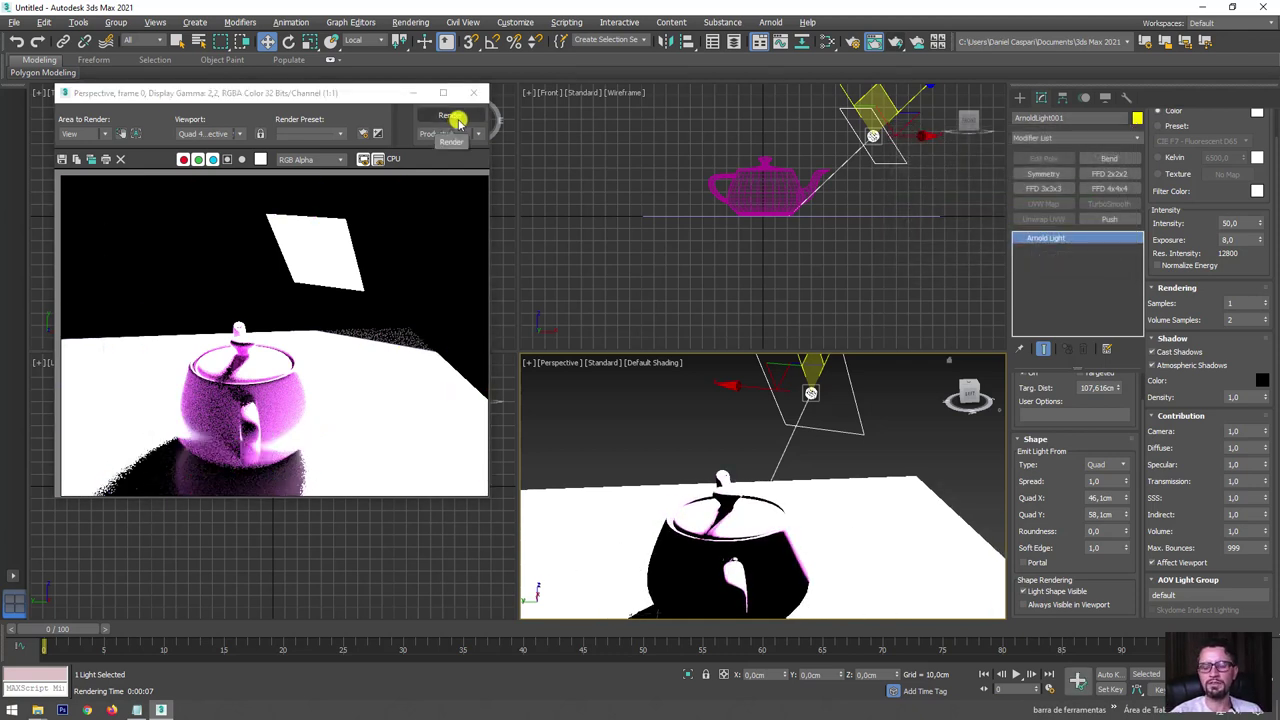
- Reset the light intensity to 1 and test-render
double_click(1233, 221)
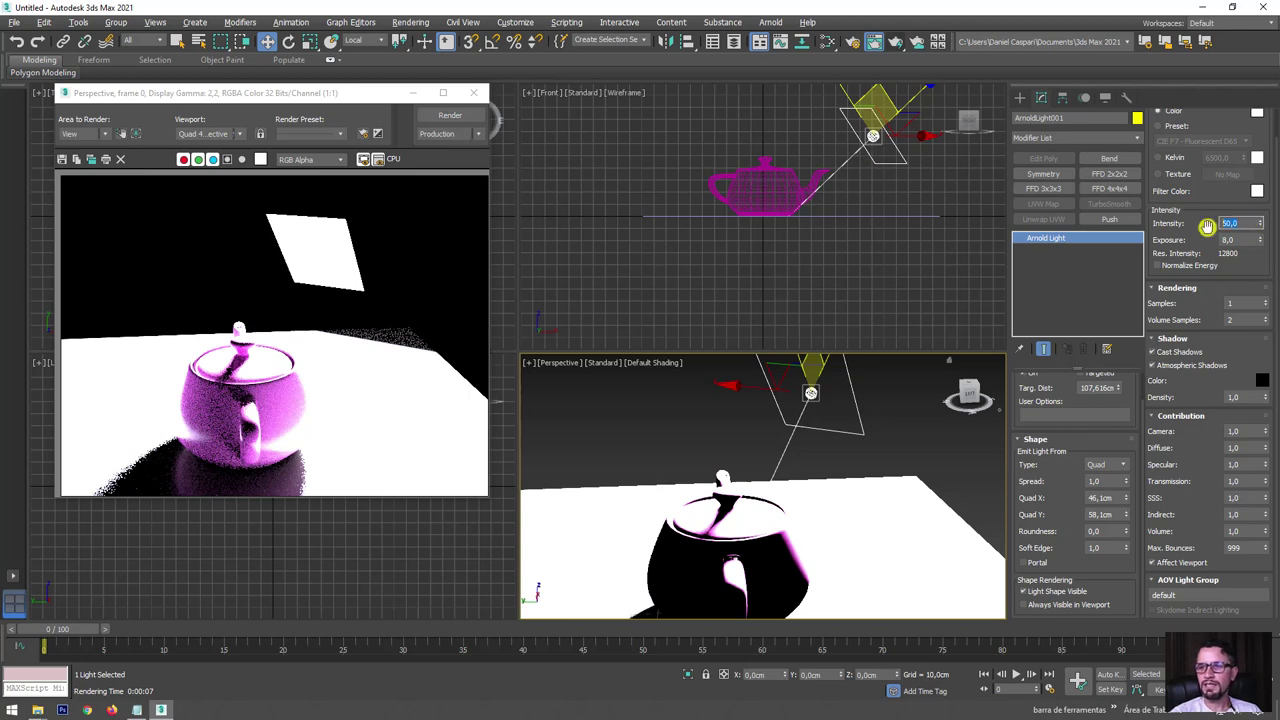
type("1")
key("Return")
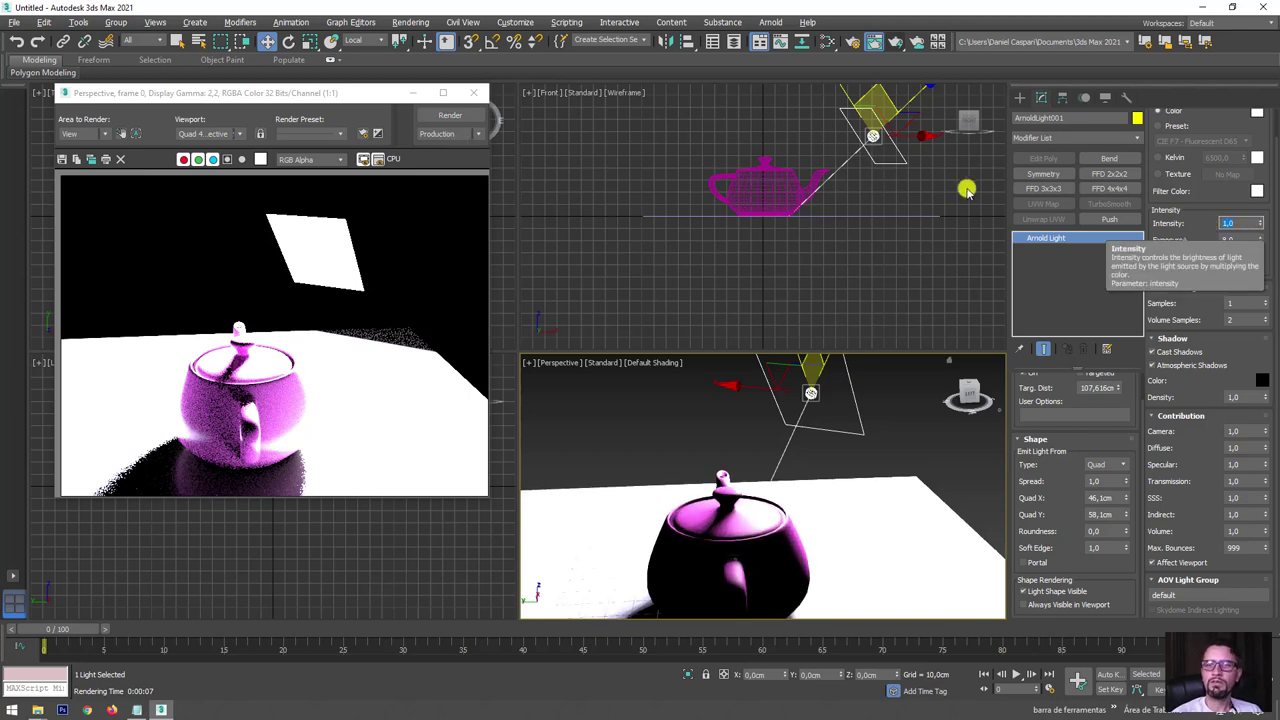
left_click(886, 40)
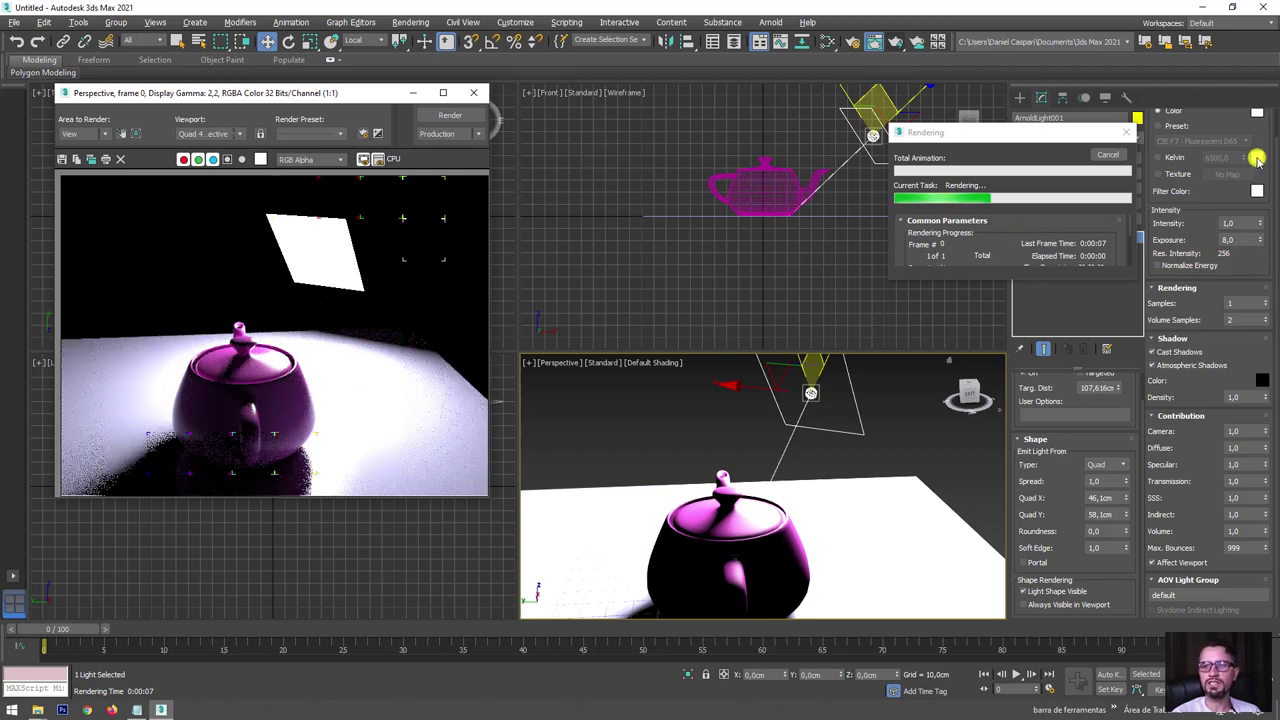
left_click(1108, 155)
- Set the light exposure to 3, then 4, and render
double_click(1222, 240)
type("3")
key("Return")
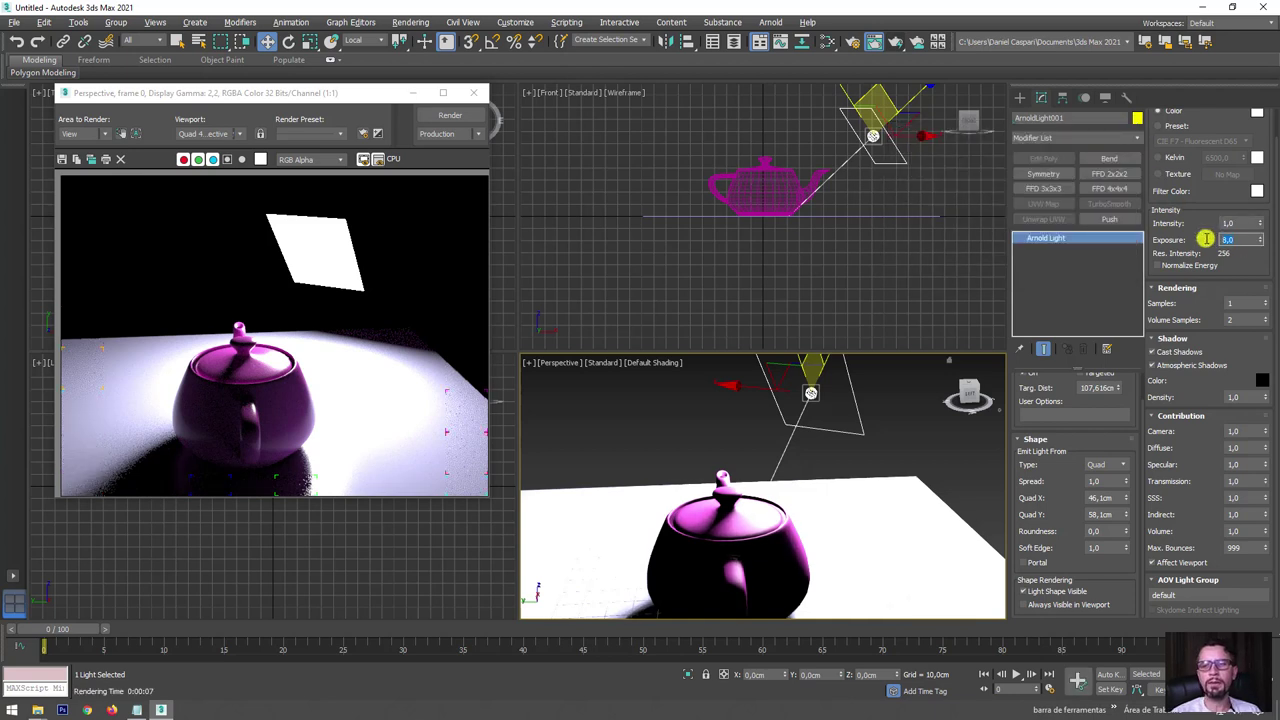
type("4")
key("Return")
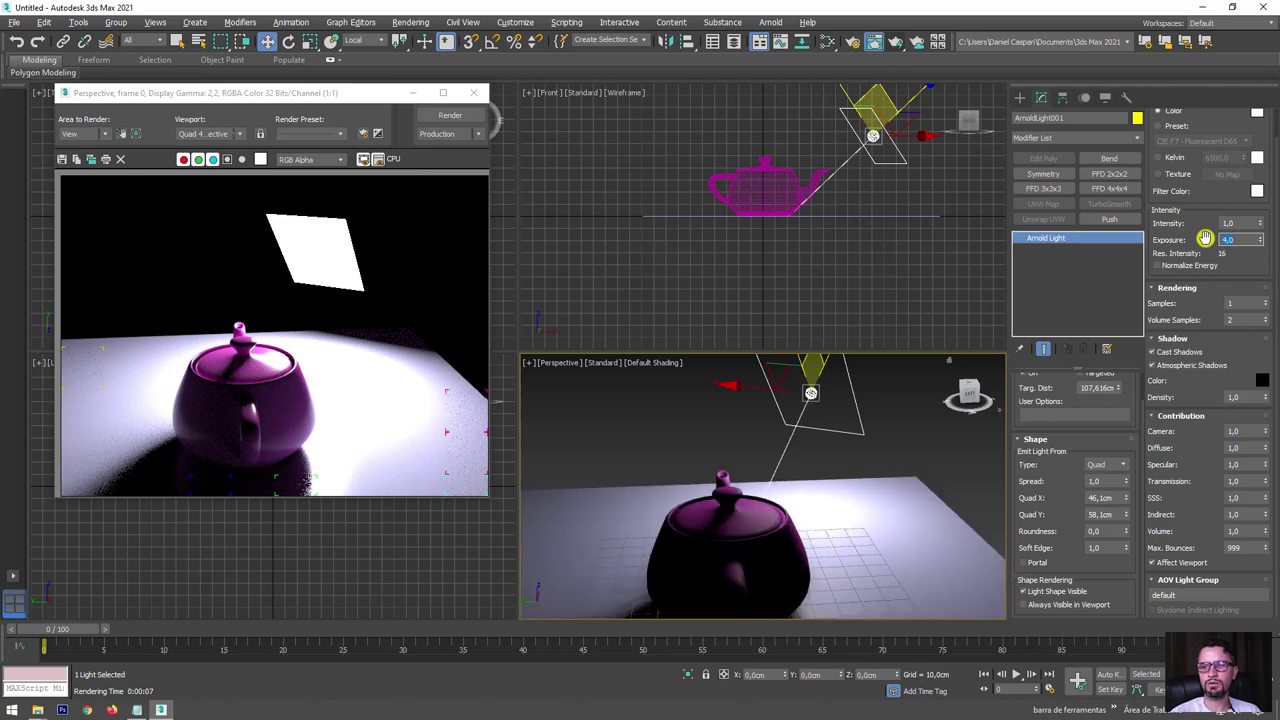
left_click(898, 39)
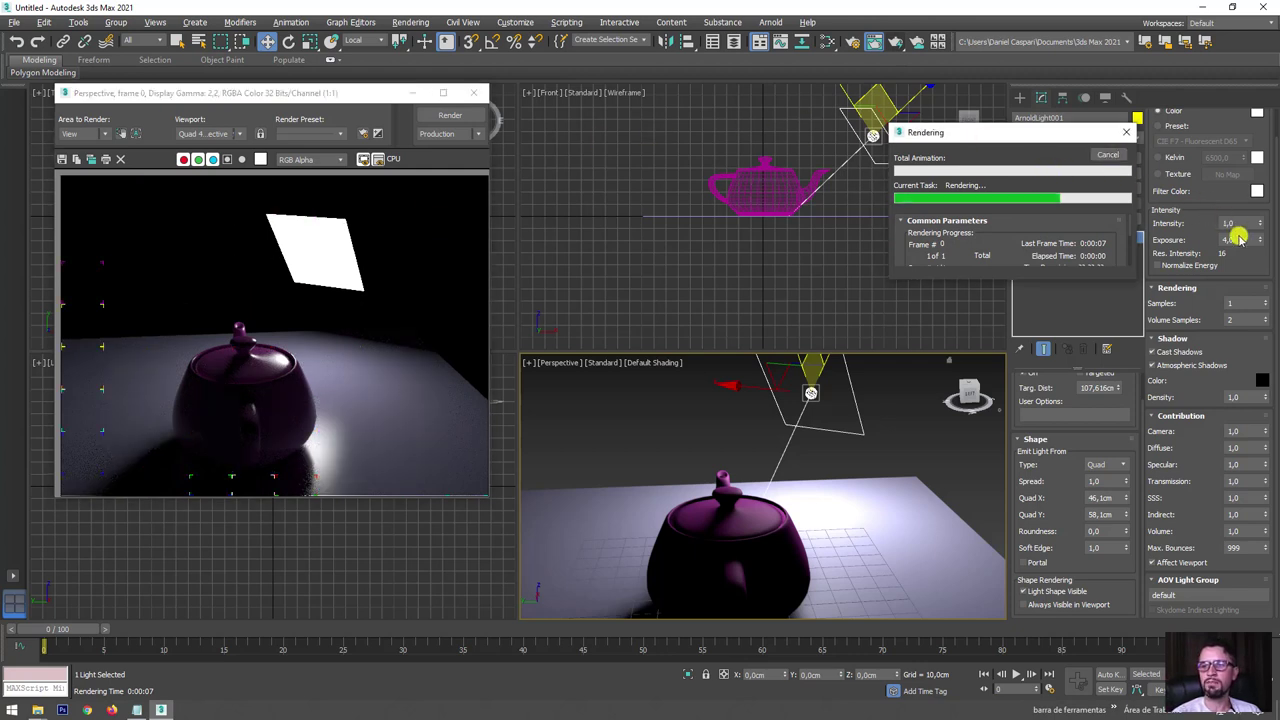
left_click(1118, 160)
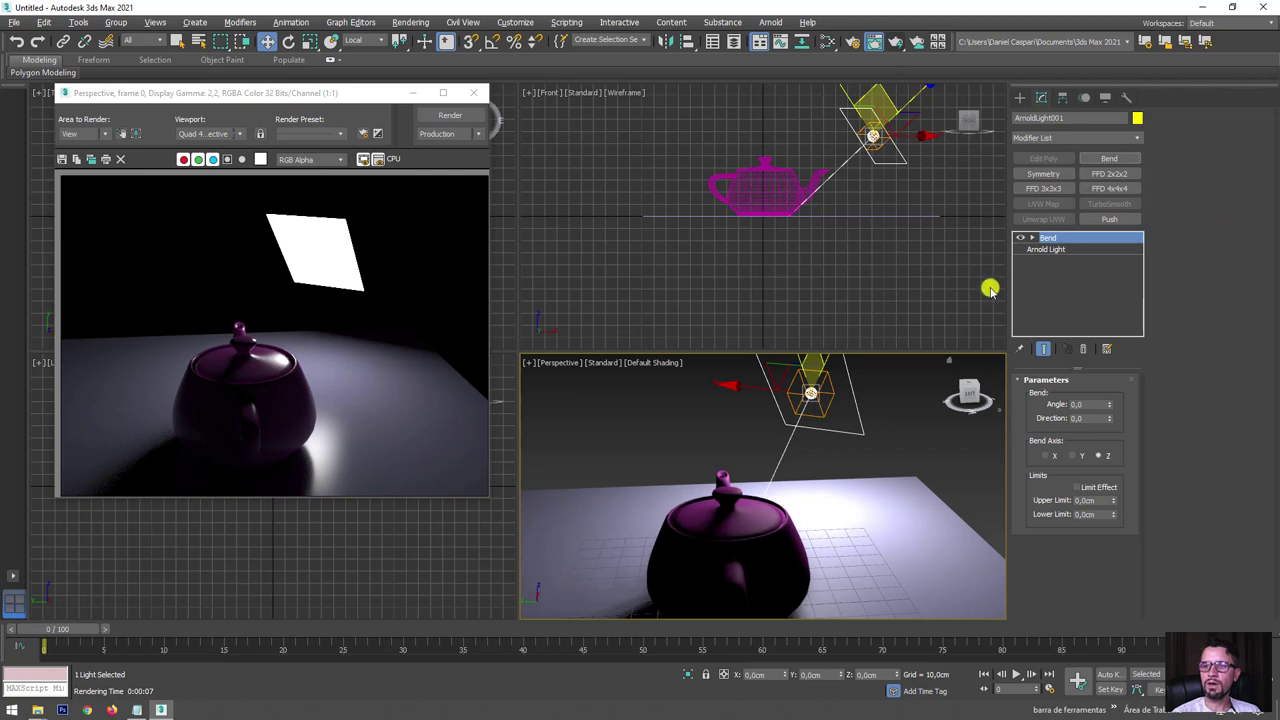
- Delete the Bend modifier and render with exposure set to 5
left_click(1082, 348)
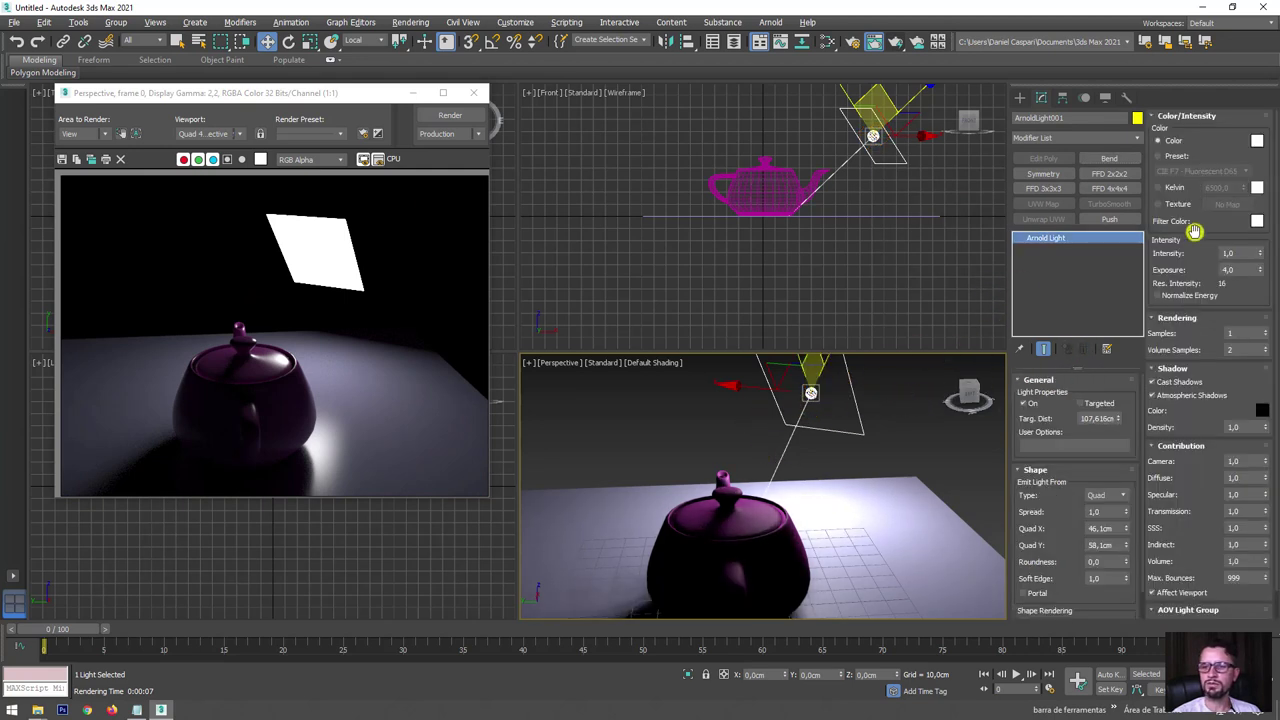
left_click_drag(1246, 270, 1165, 270)
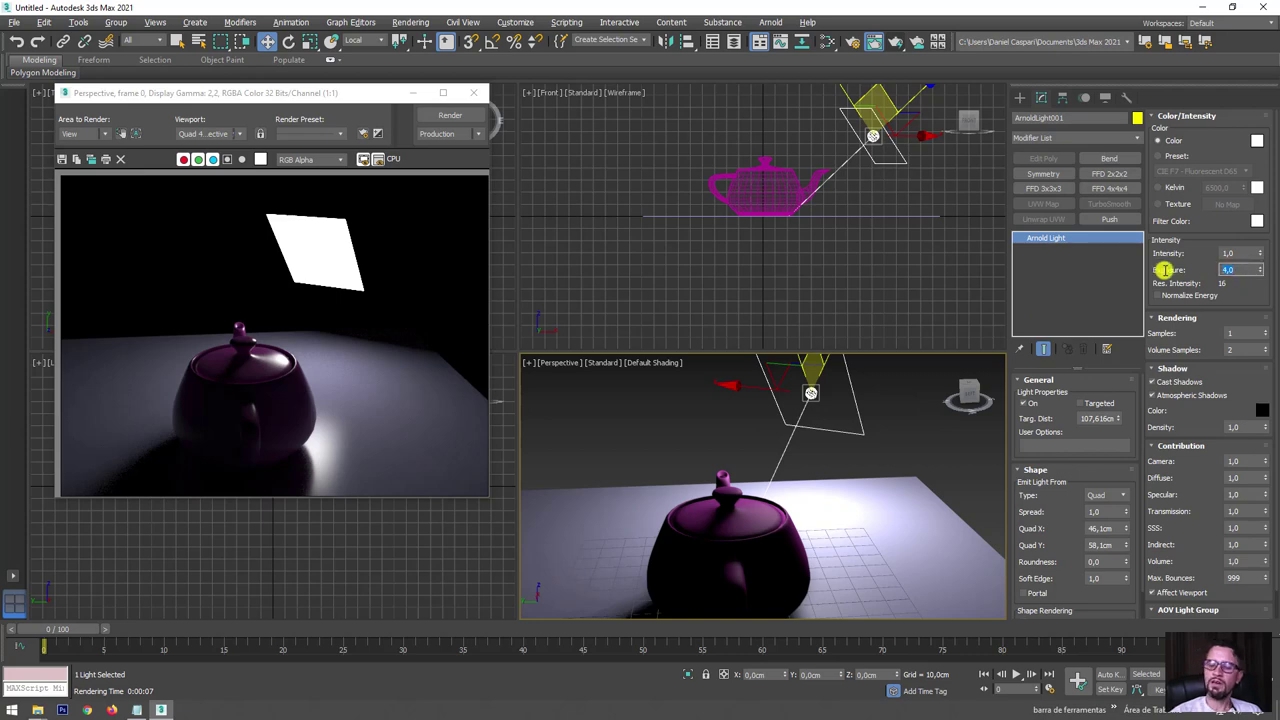
type("5")
key("Return")
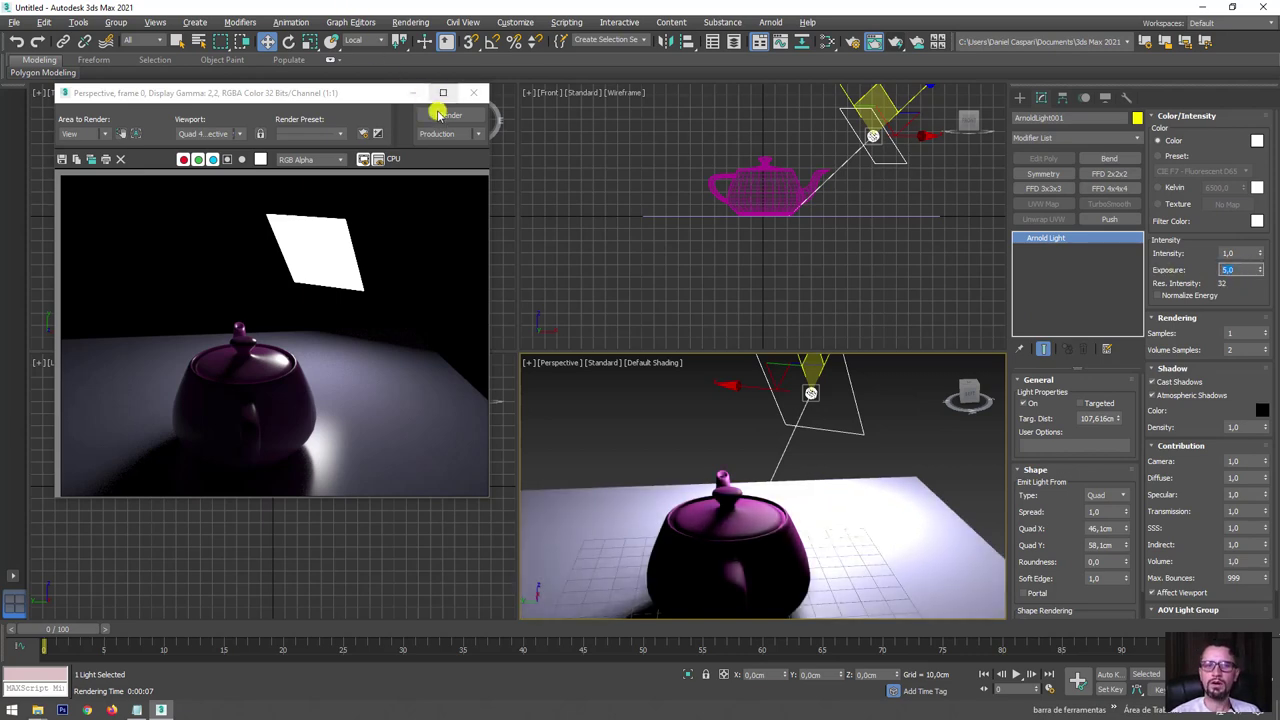
left_click(445, 120)
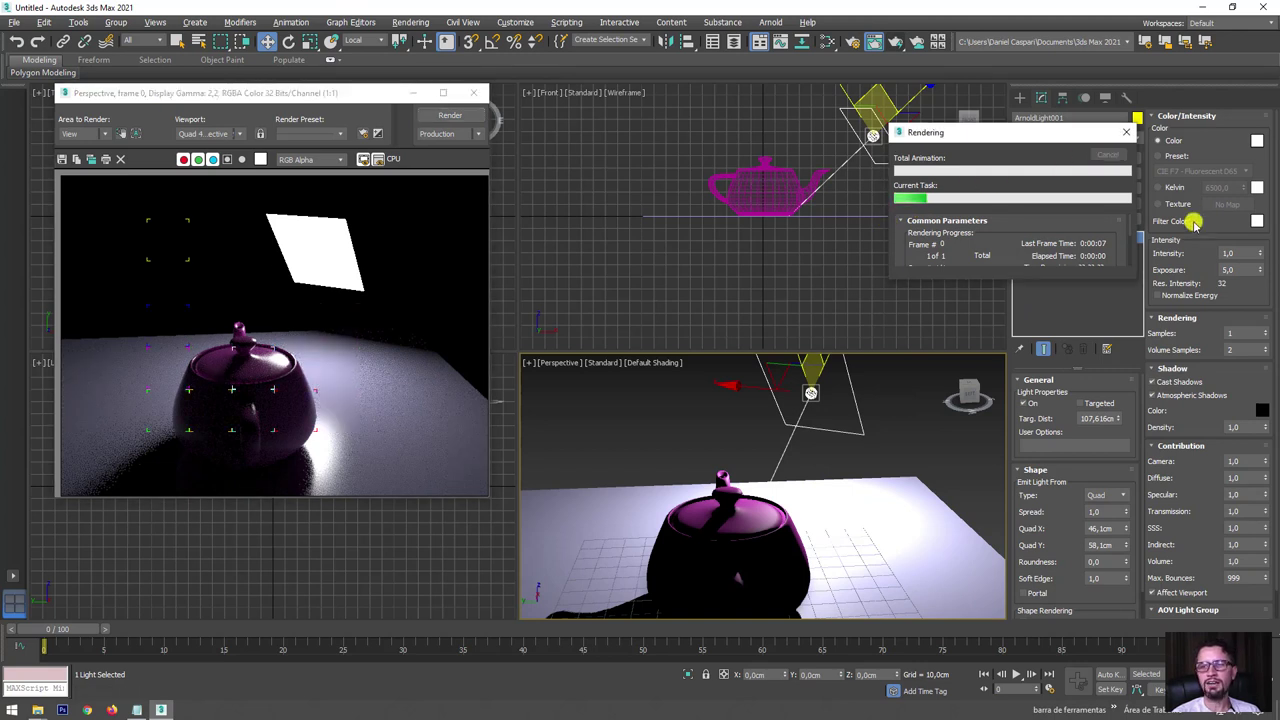
- Raise the light exposure to 6 and render
left_click_drag(1236, 270, 1207, 264)
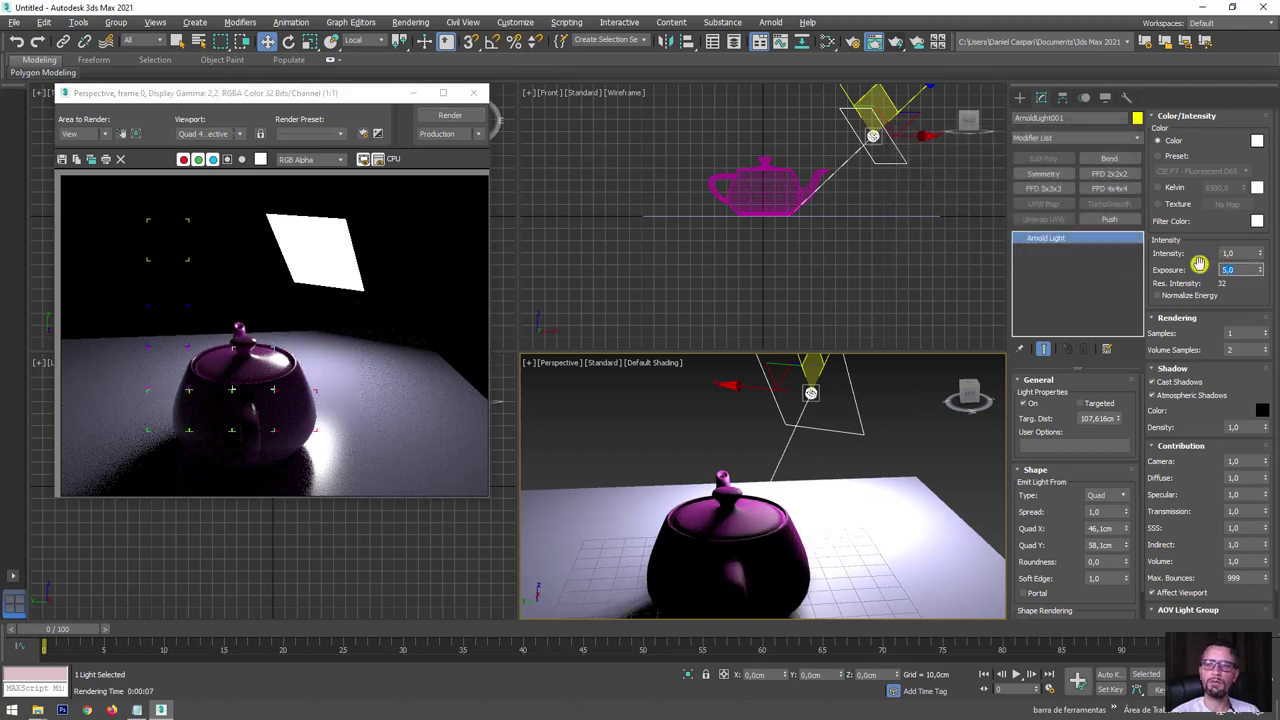
type("6")
key("Return")
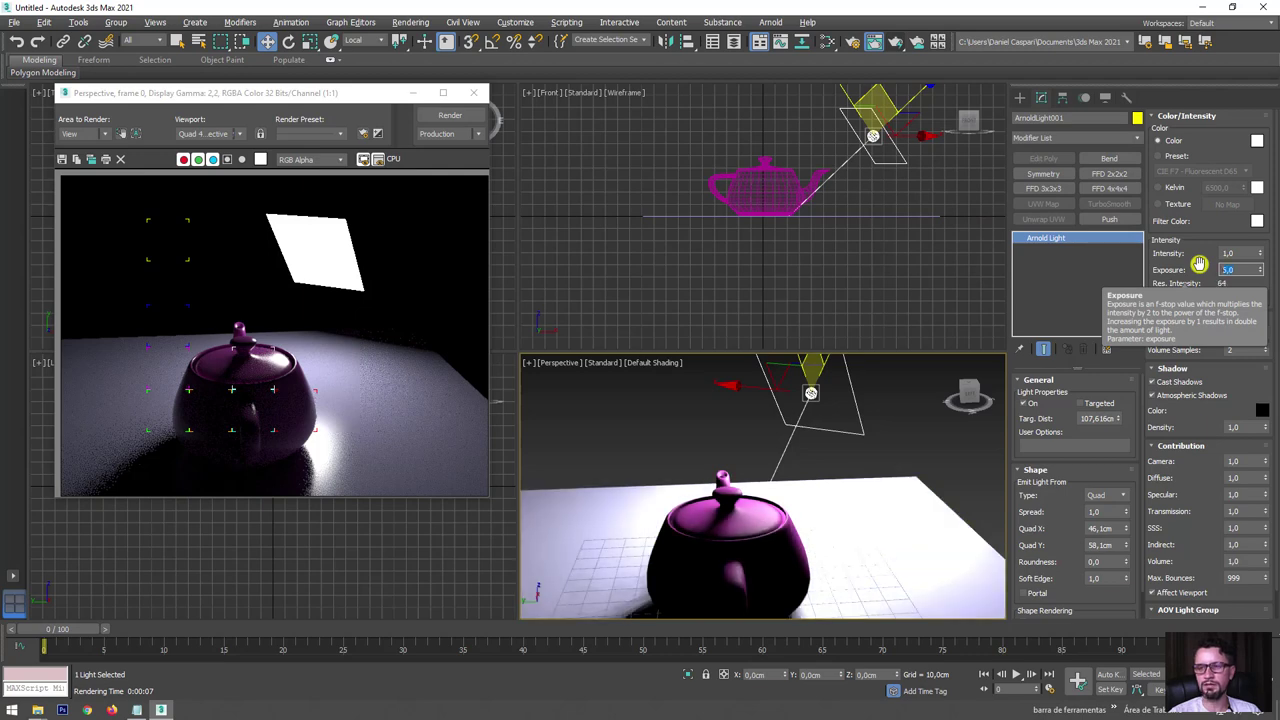
type("6")
left_click(452, 116)
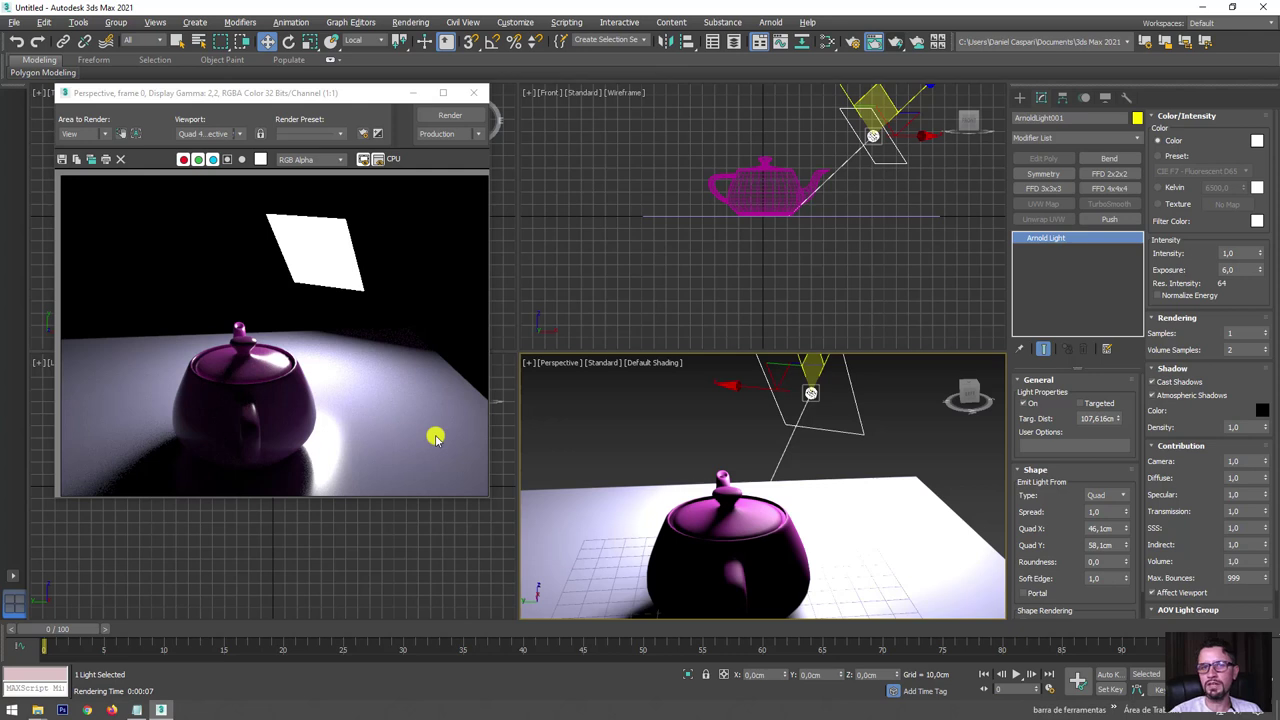
- Frame the light in the Front view and set the reference coordinate system to View
middle_click_drag(786, 215, 780, 263)
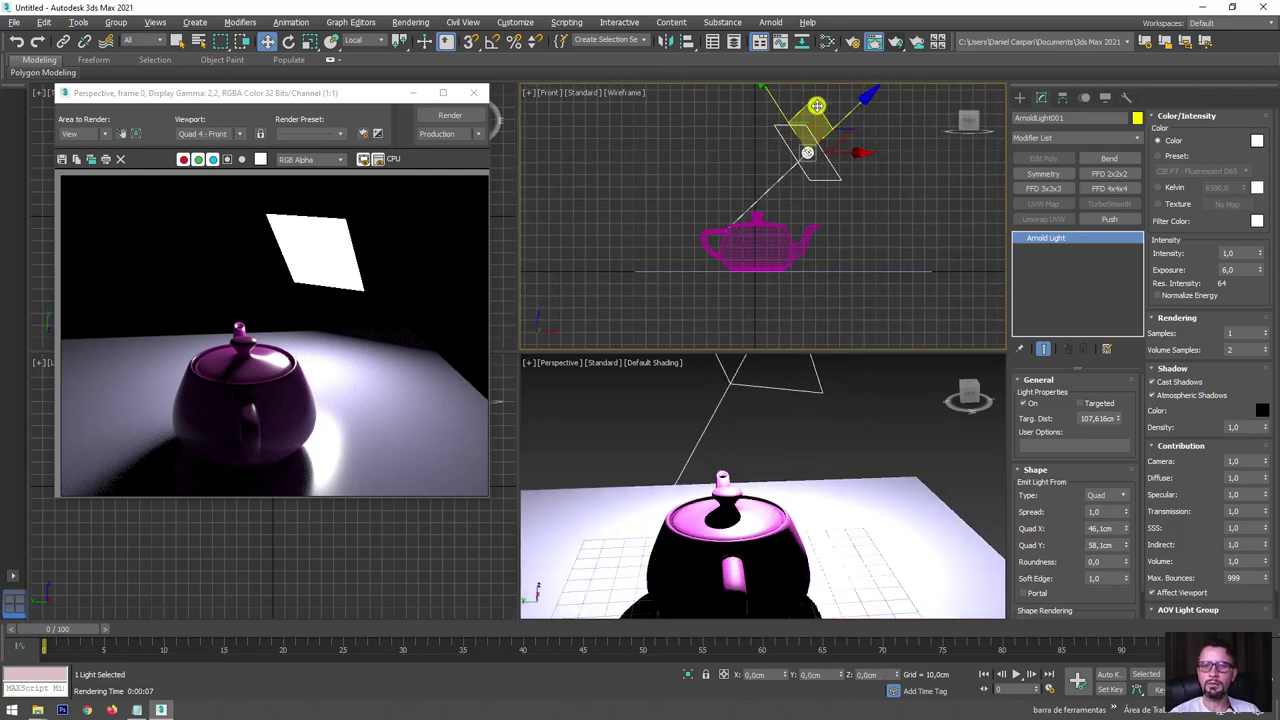
left_click(1082, 404)
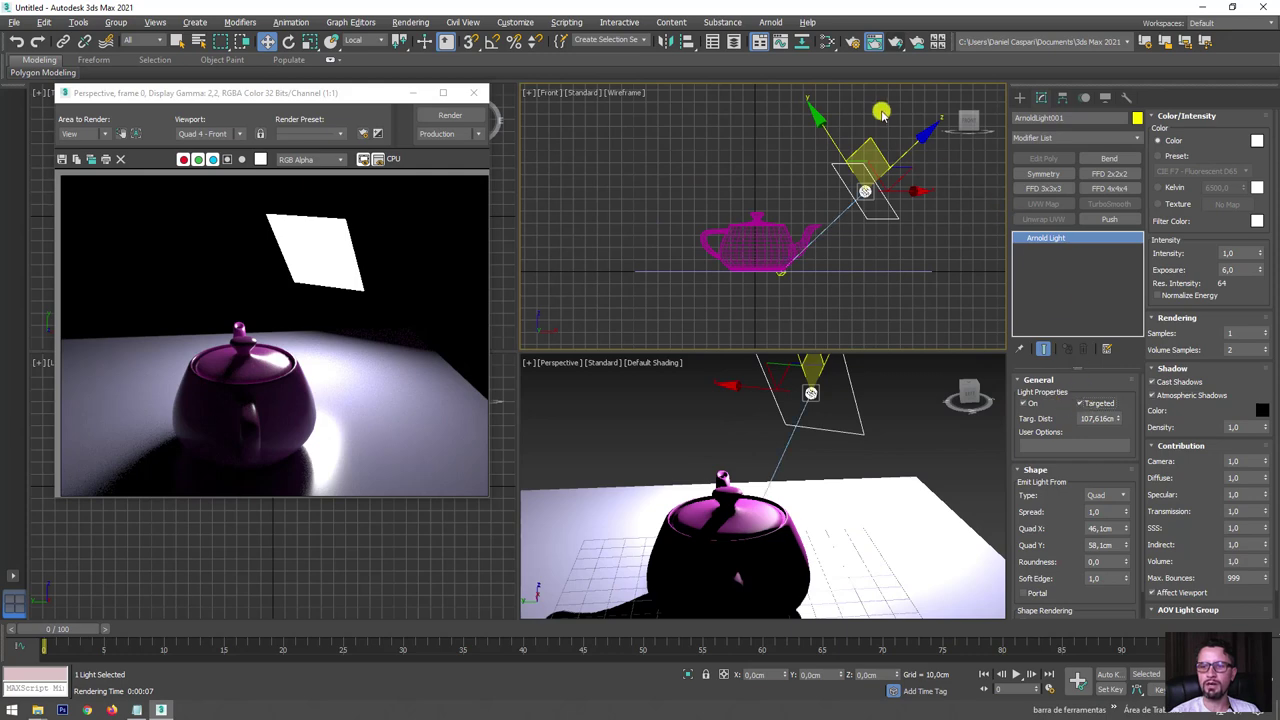
left_click_drag(869, 142, 812, 130)
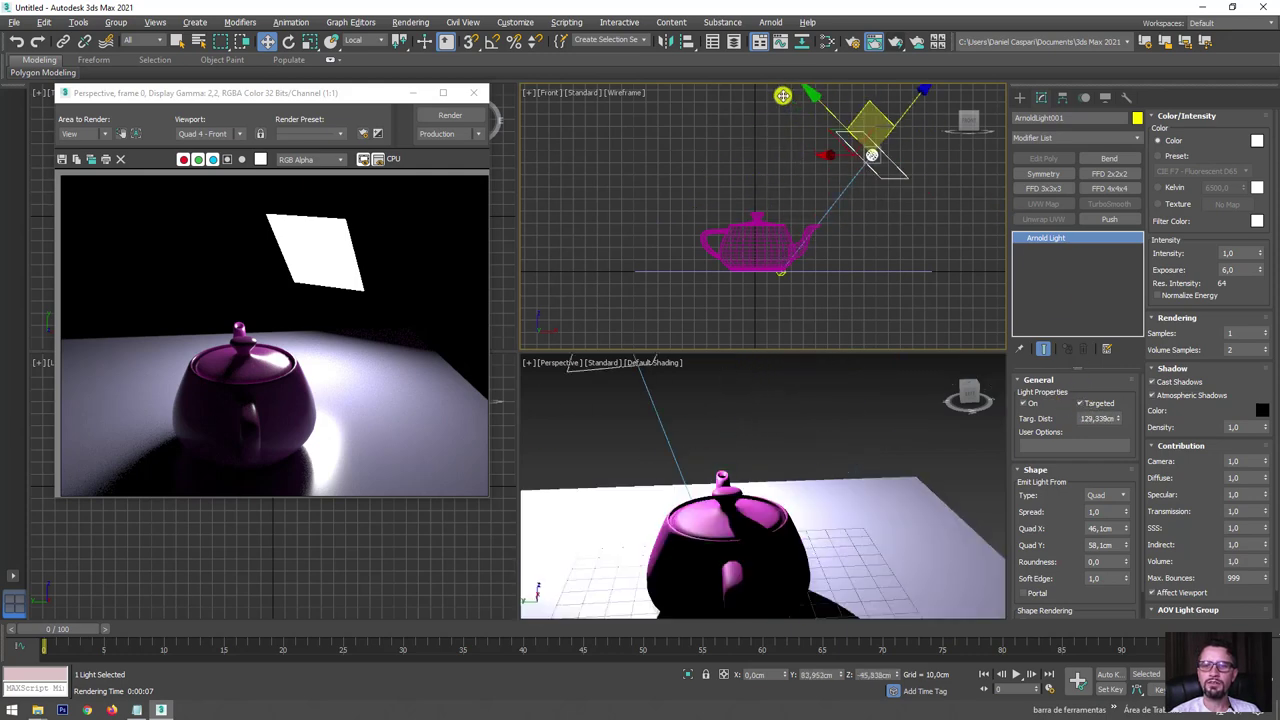
right_click(812, 130)
left_click(360, 41)
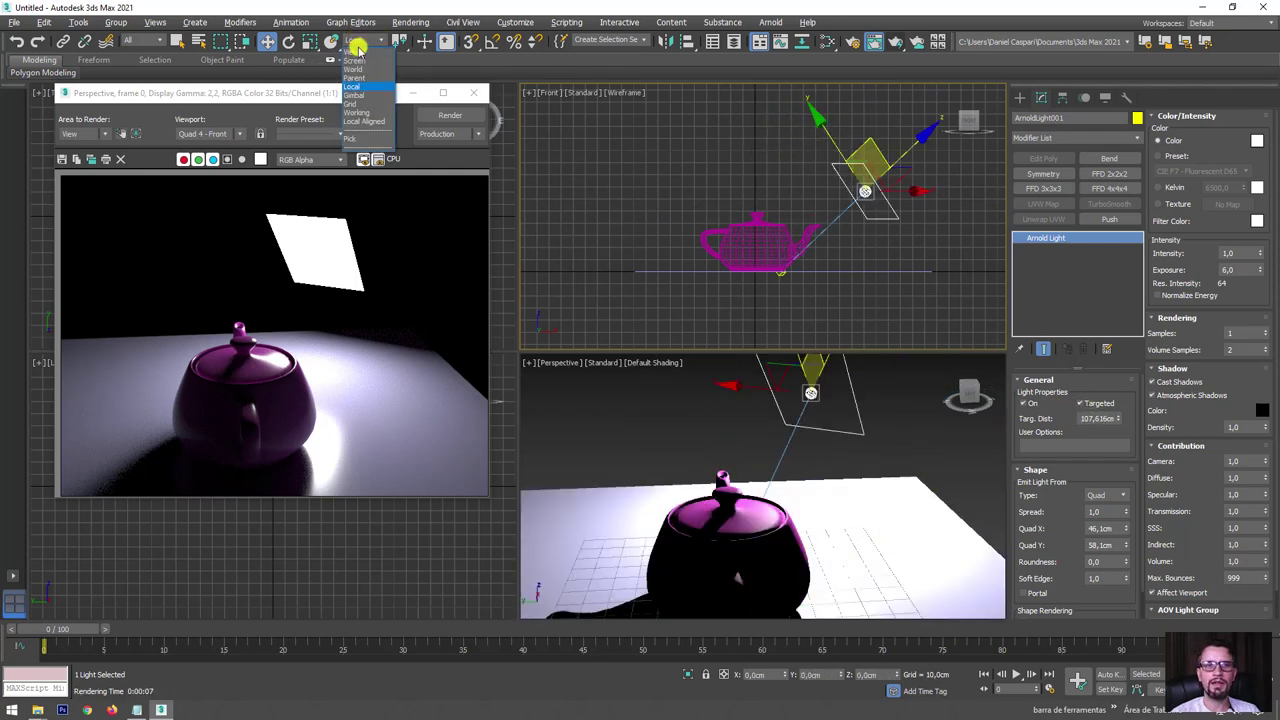
left_click(355, 54)
- Move the light above the teapot, zoom the Perspective view in, and render
left_click_drag(893, 152, 809, 90)
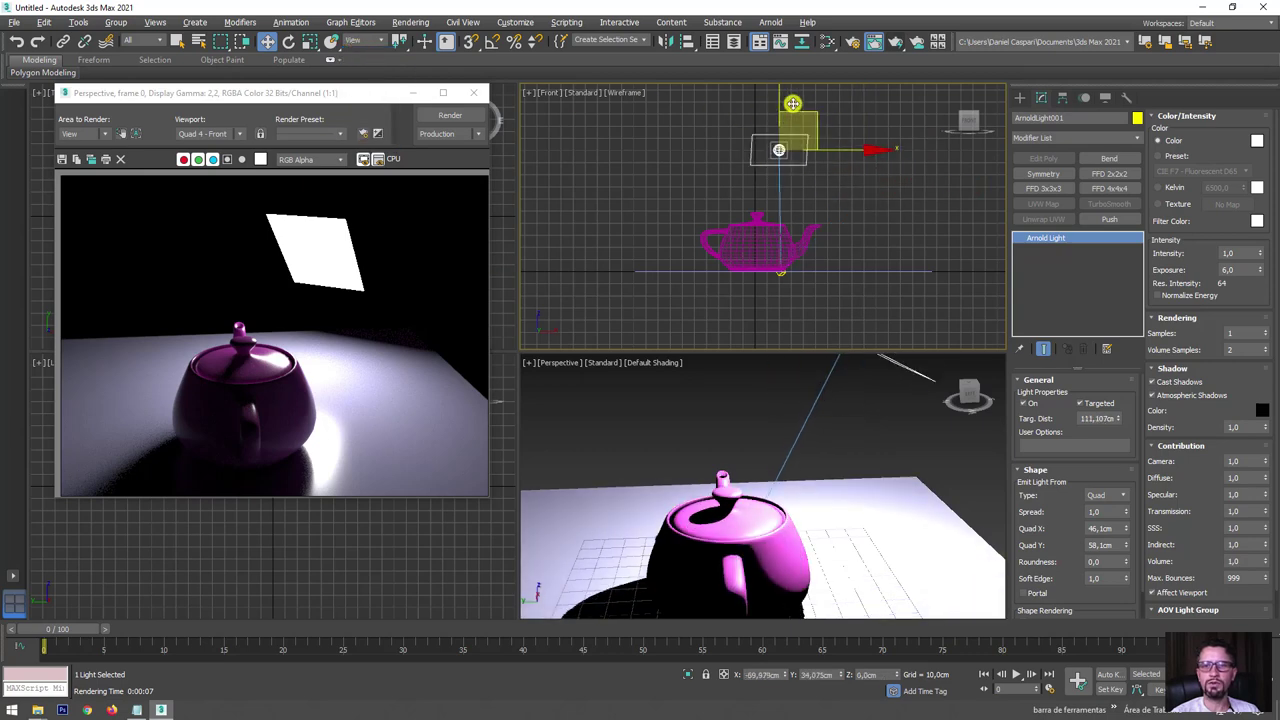
middle_click_drag(809, 90, 849, 172, "alt")
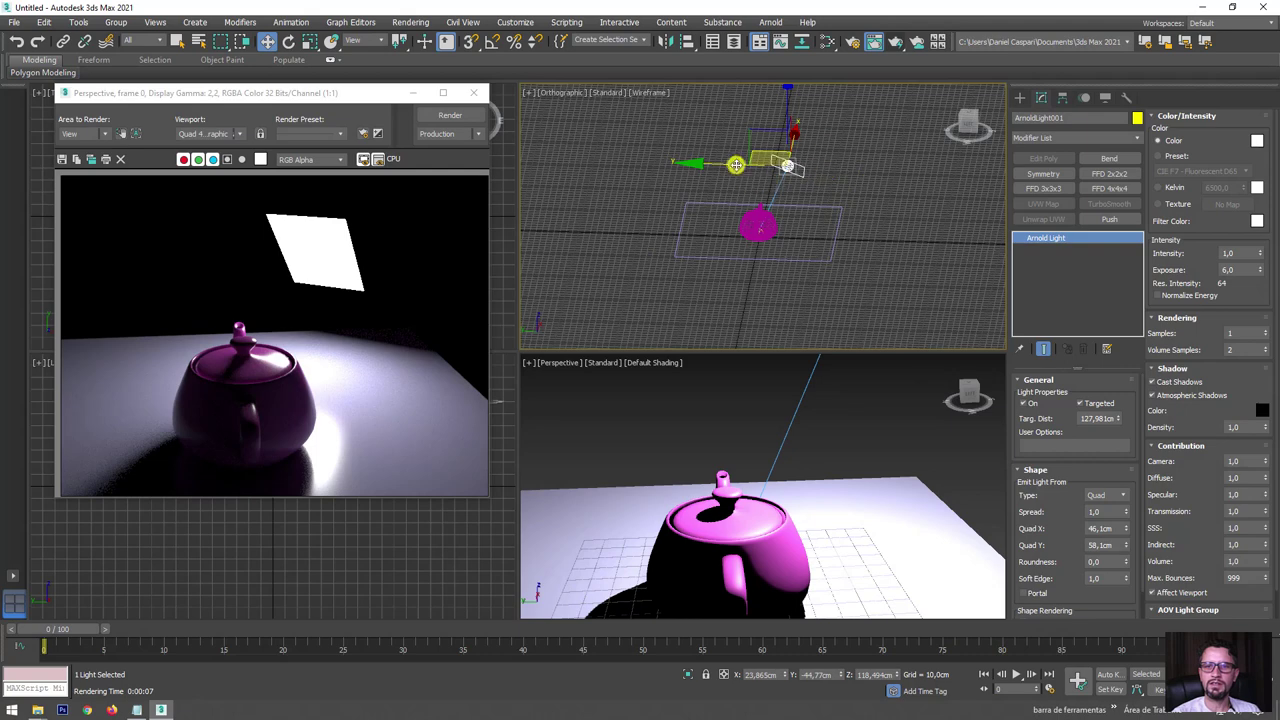
left_click_drag(790, 166, 733, 178)
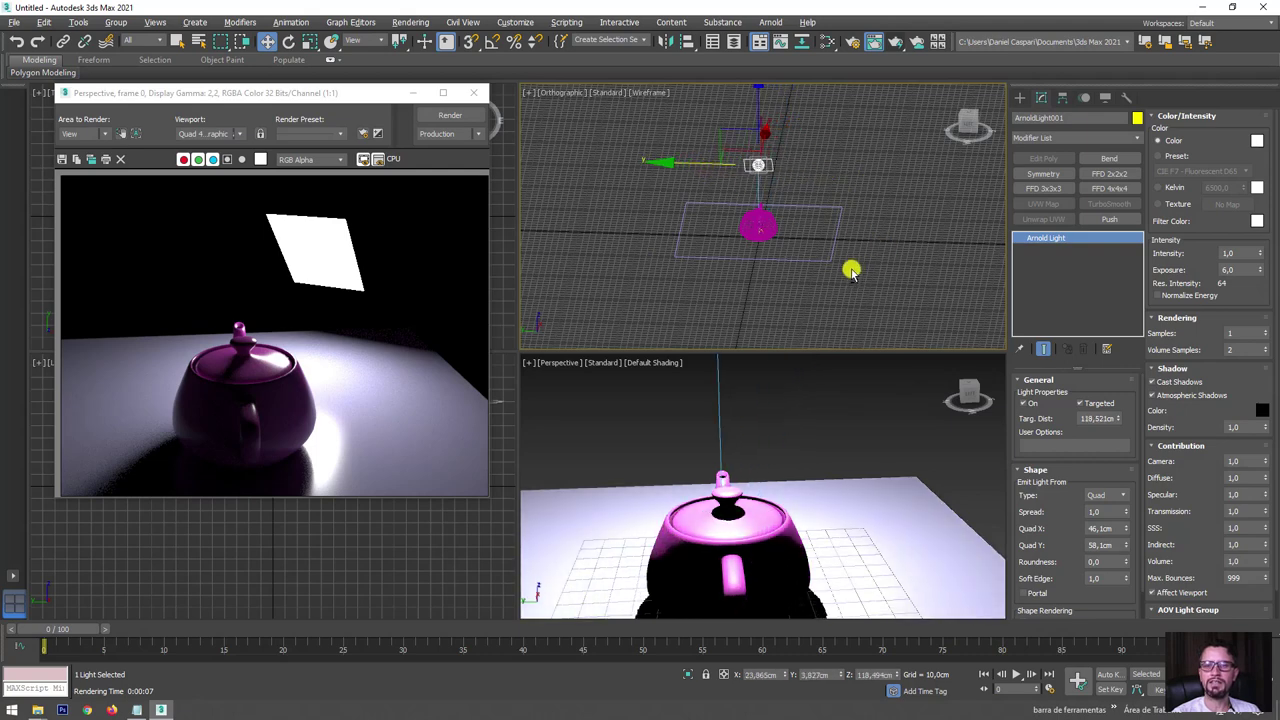
scroll(811, 508, "down", 5)
scroll(850, 535, "up", 3)
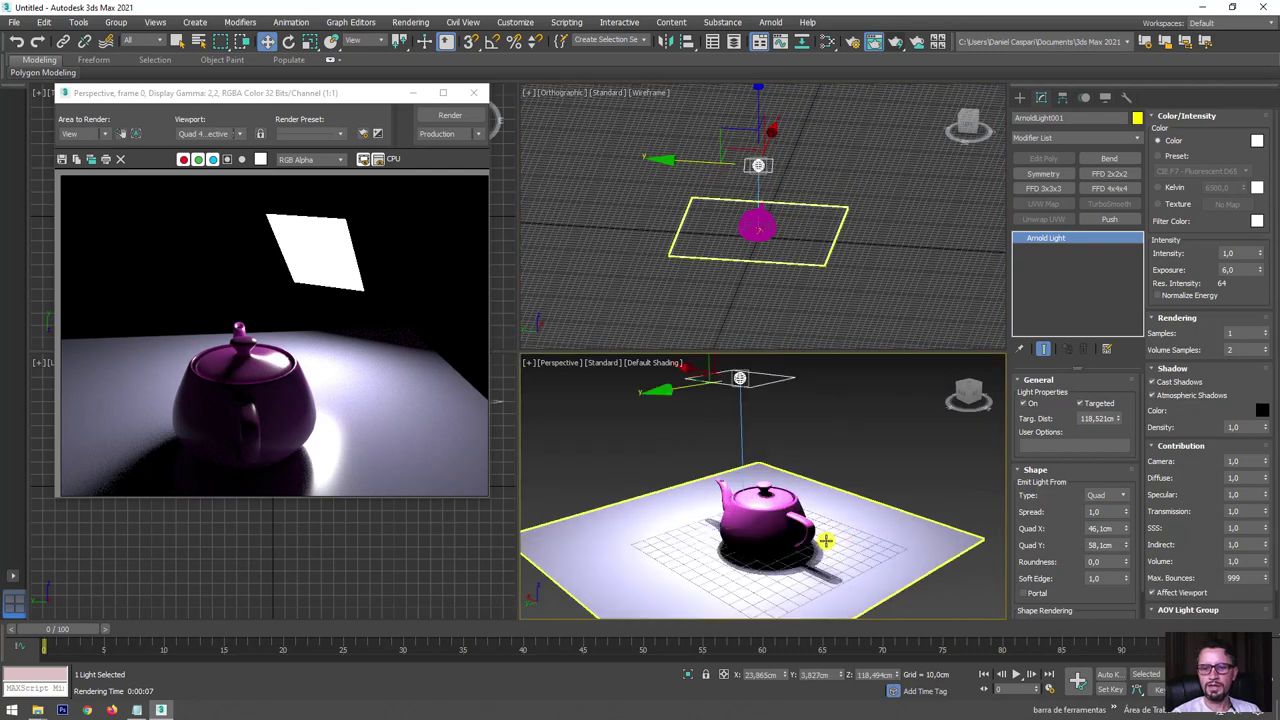
scroll(828, 550, "up", 3)
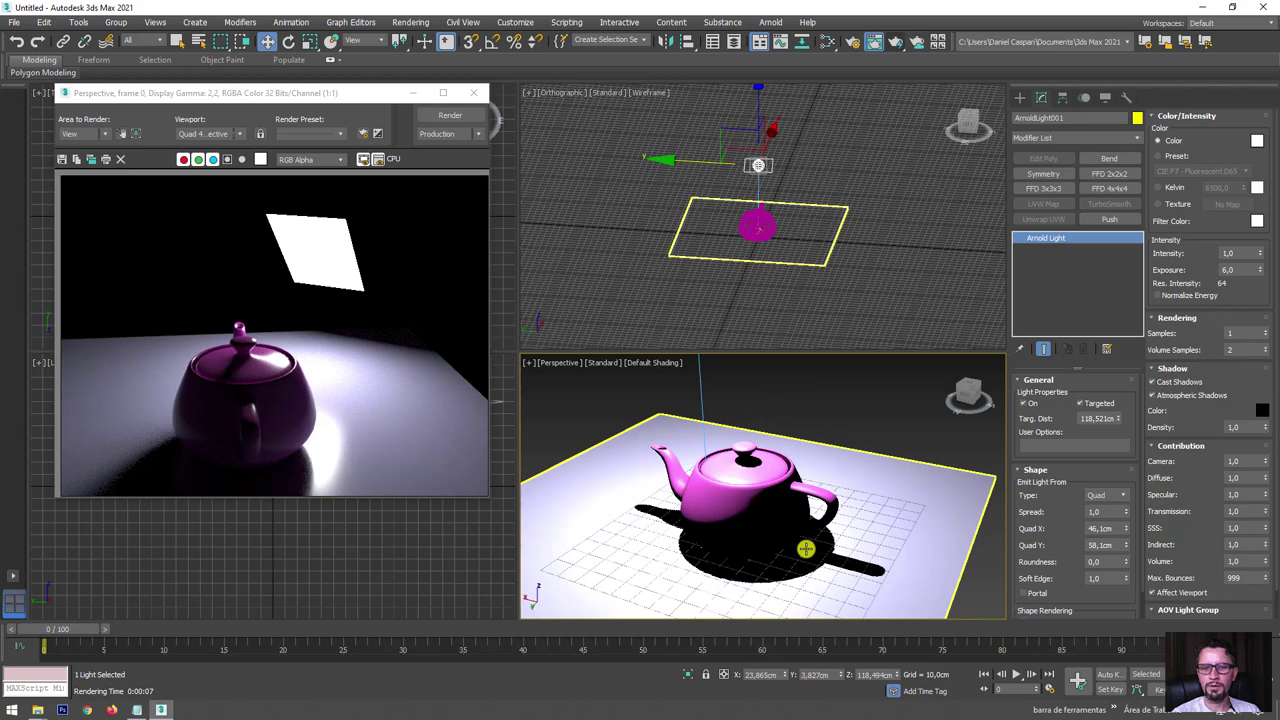
left_click(895, 41)
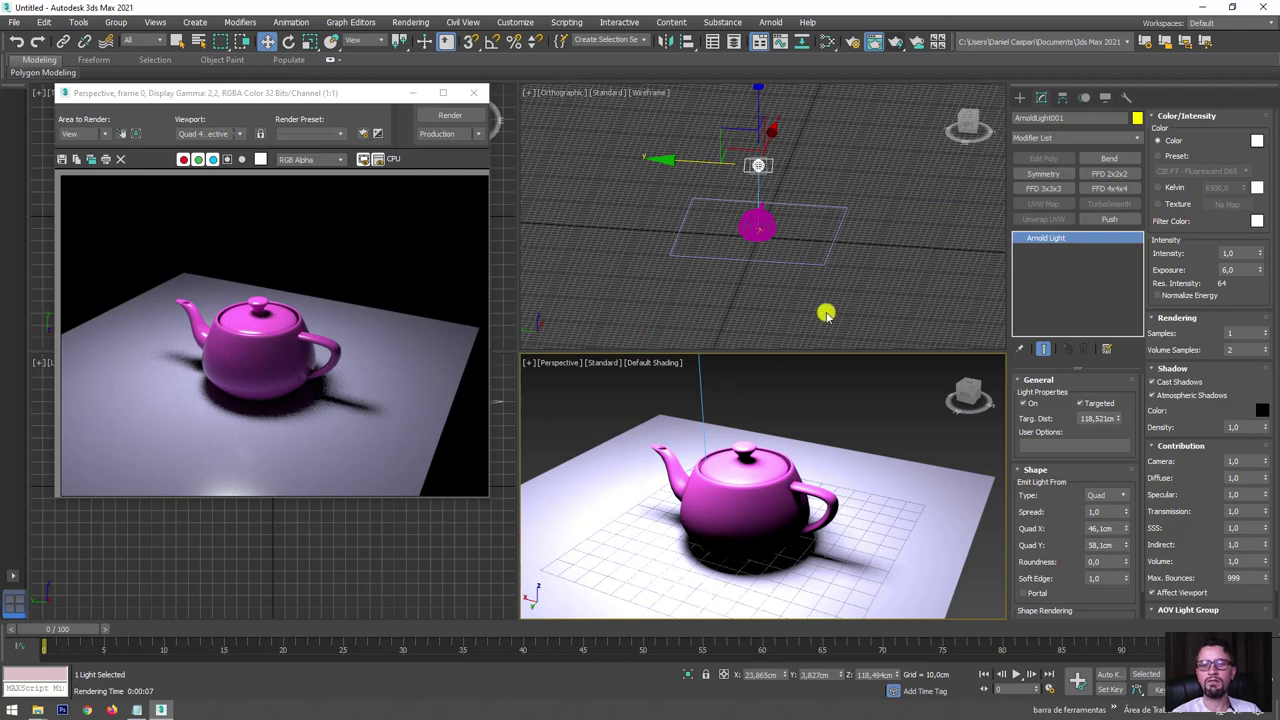
- Shift-drag two copies of the light, creating ArnoldLight002 and ArnoldLight003
middle_click_drag(849, 437, 855, 446, "alt")
key("p")
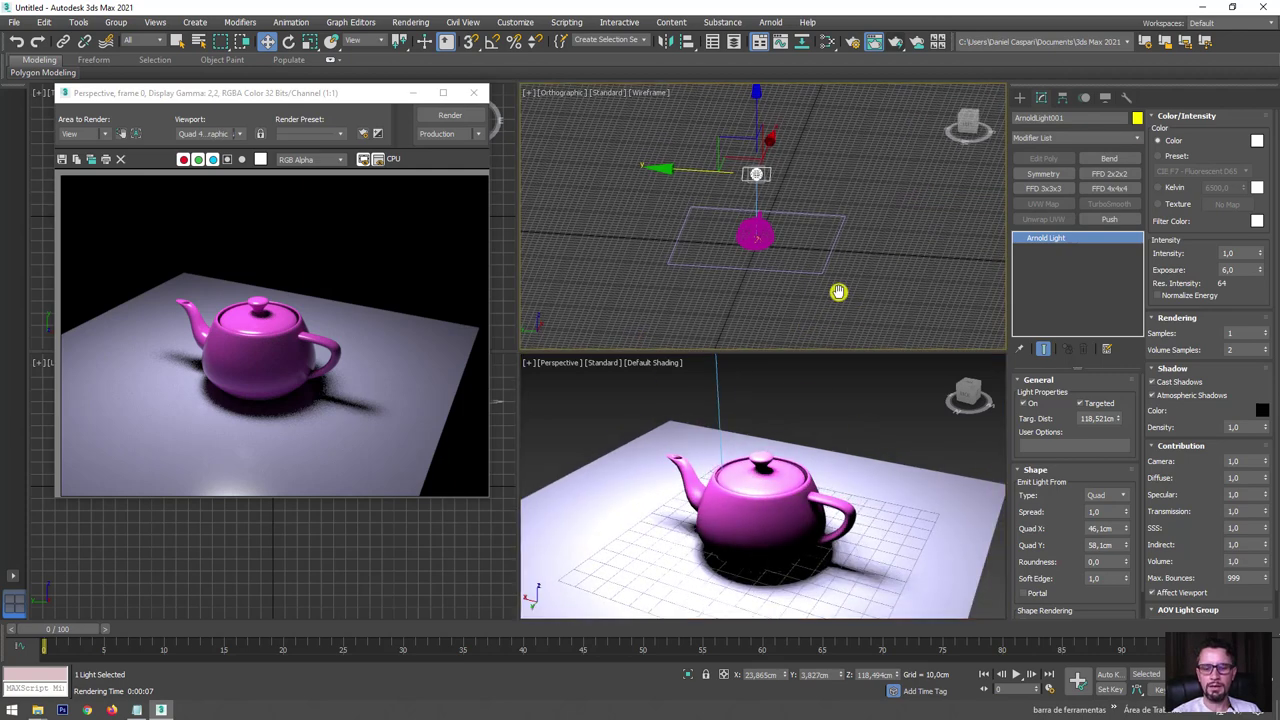
middle_click_drag(826, 263, 787, 244, "alt")
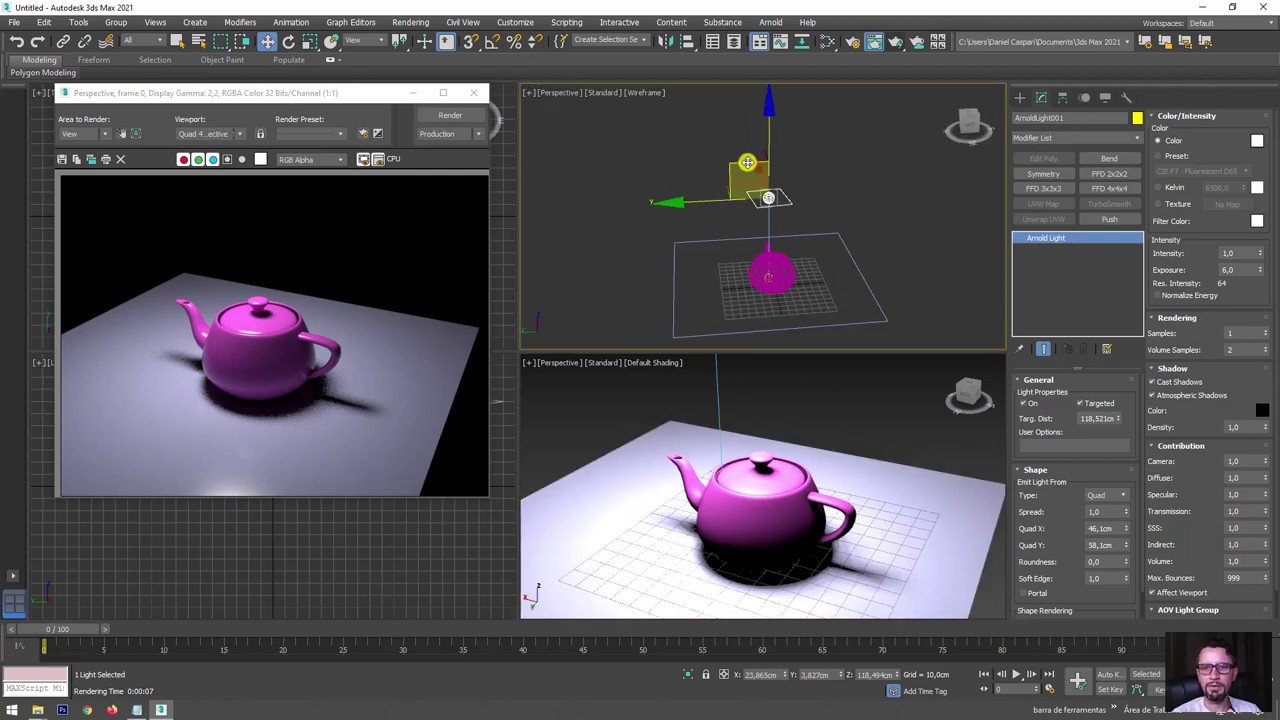
left_click_drag(736, 161, 853, 167, "shift")
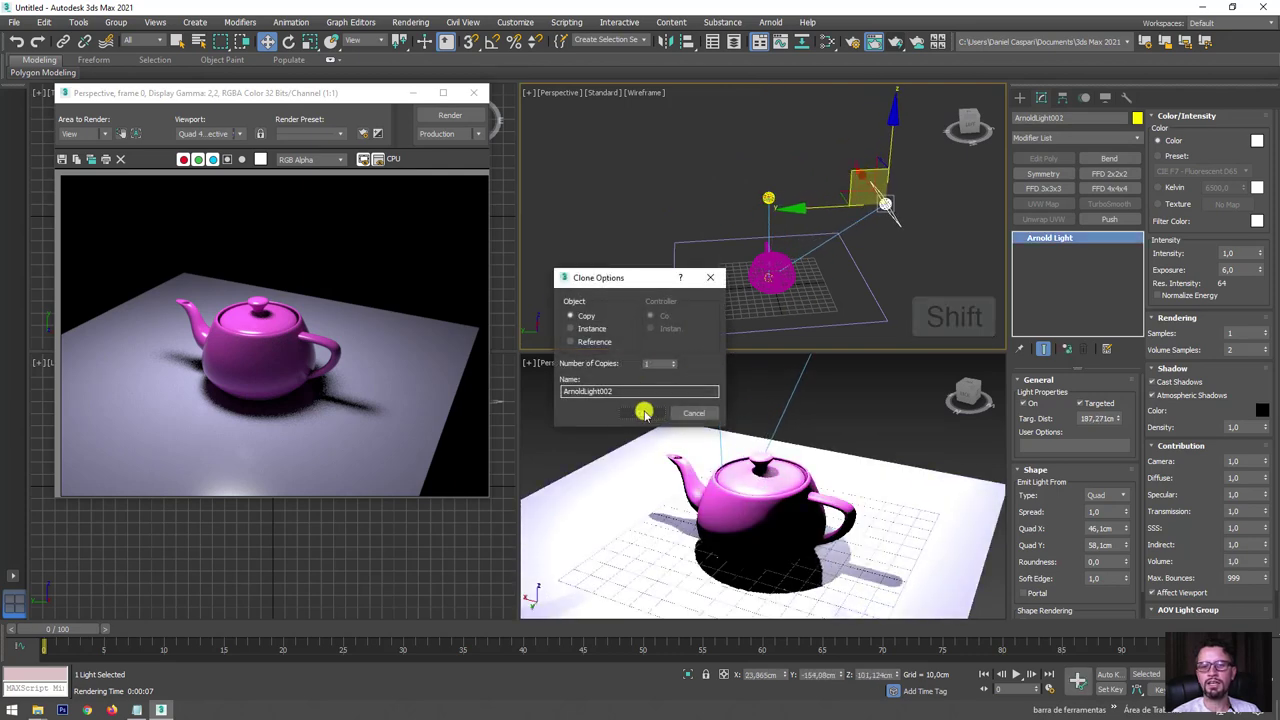
left_click(641, 413)
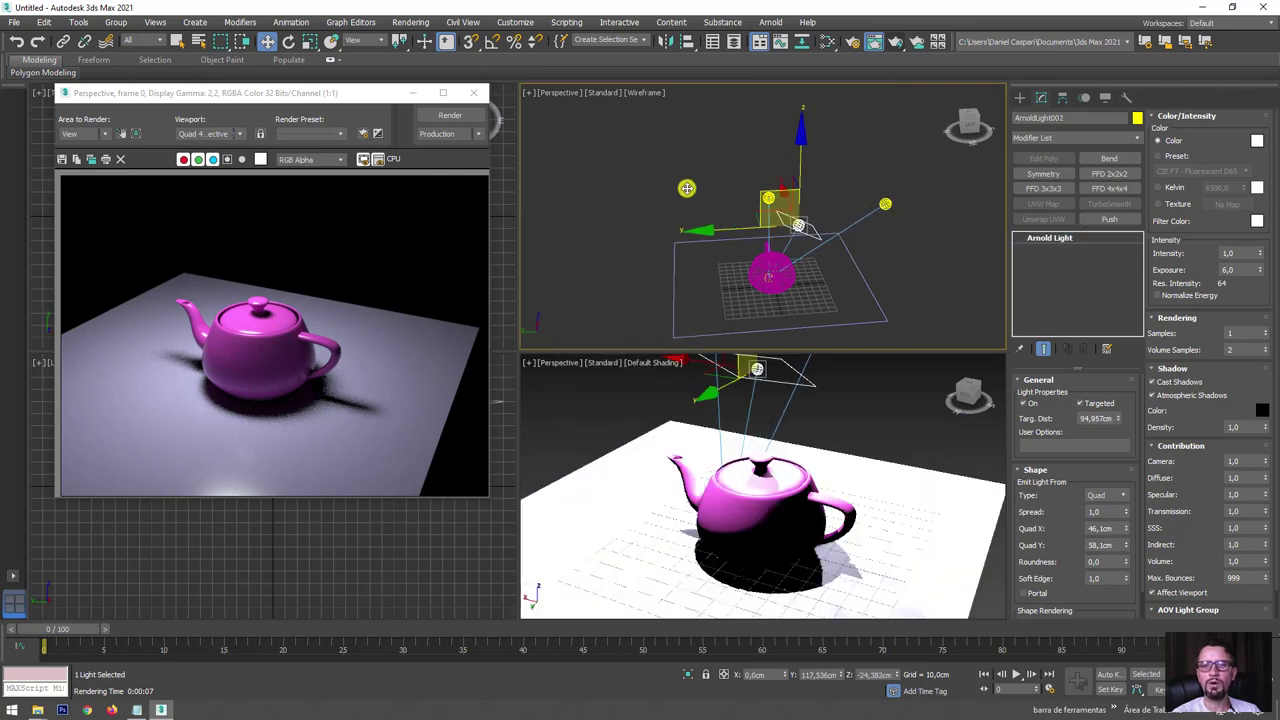
left_click_drag(858, 167, 615, 195, "shift")
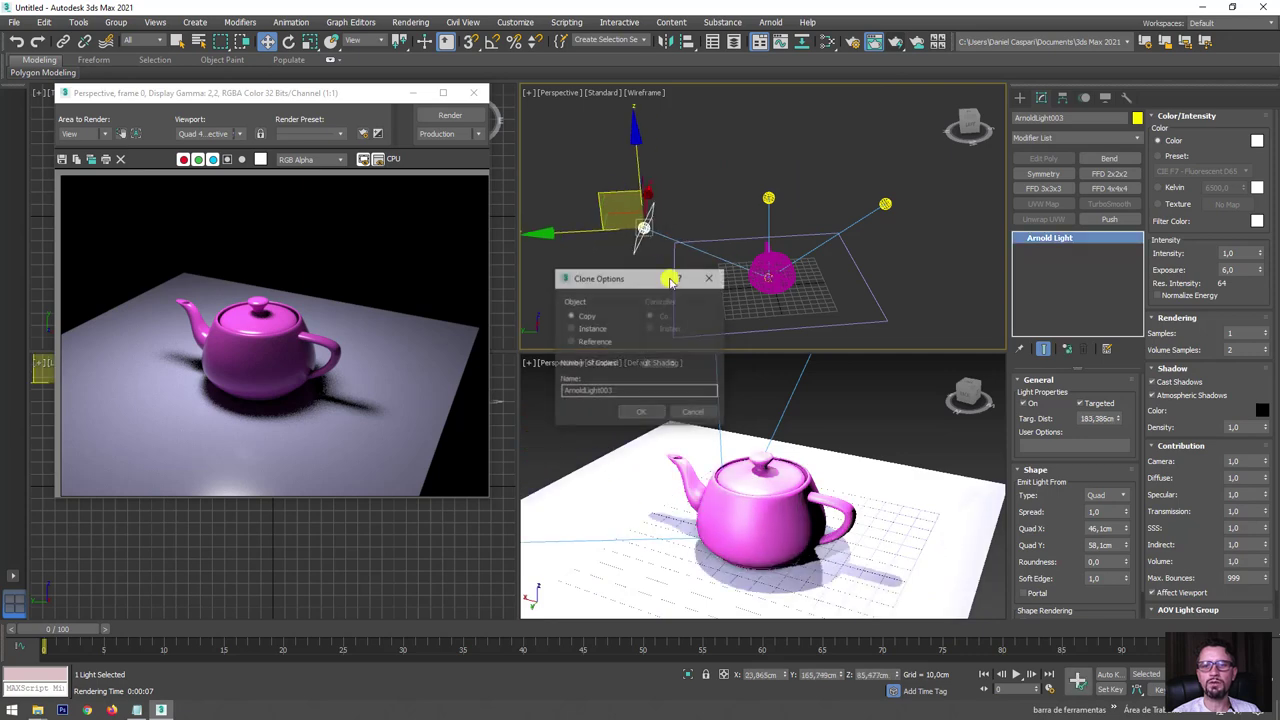
left_click(641, 413)
- Move ArnoldLight003 and ArnoldLight002 to positions around the teapot
right_click(816, 514)
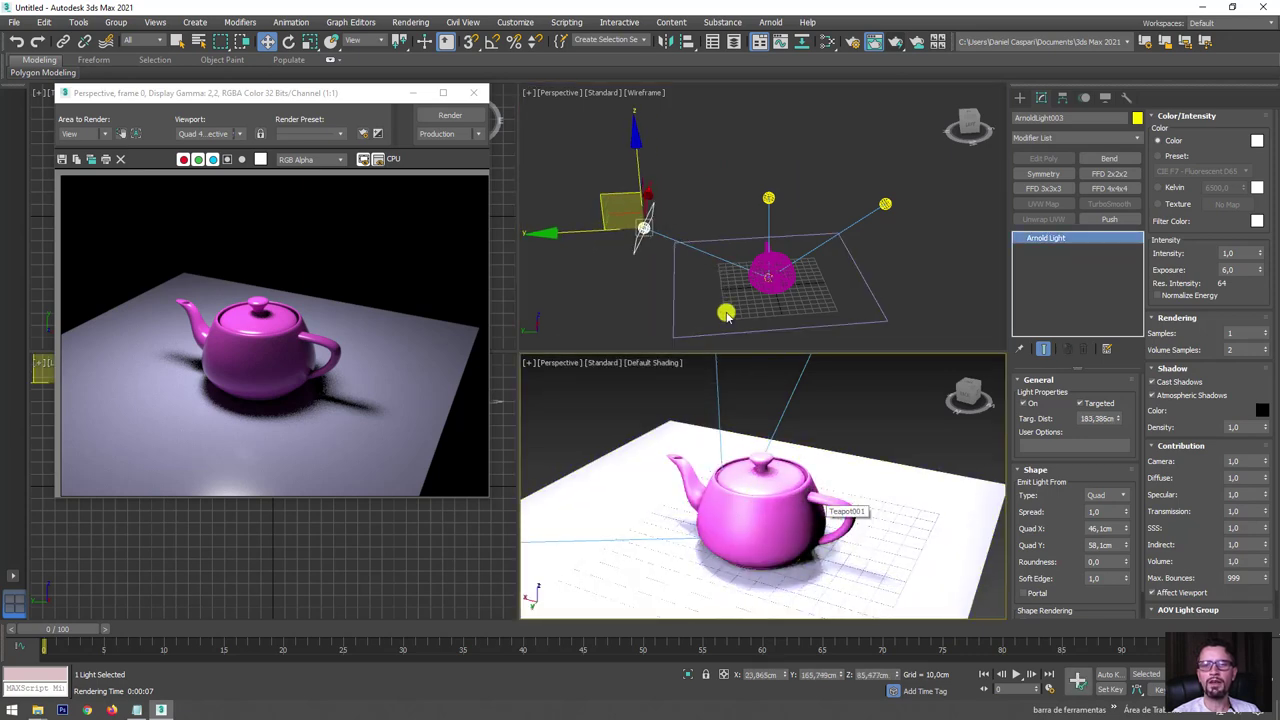
middle_click_drag(726, 313, 652, 326, "alt")
left_click_drag(652, 326, 747, 270)
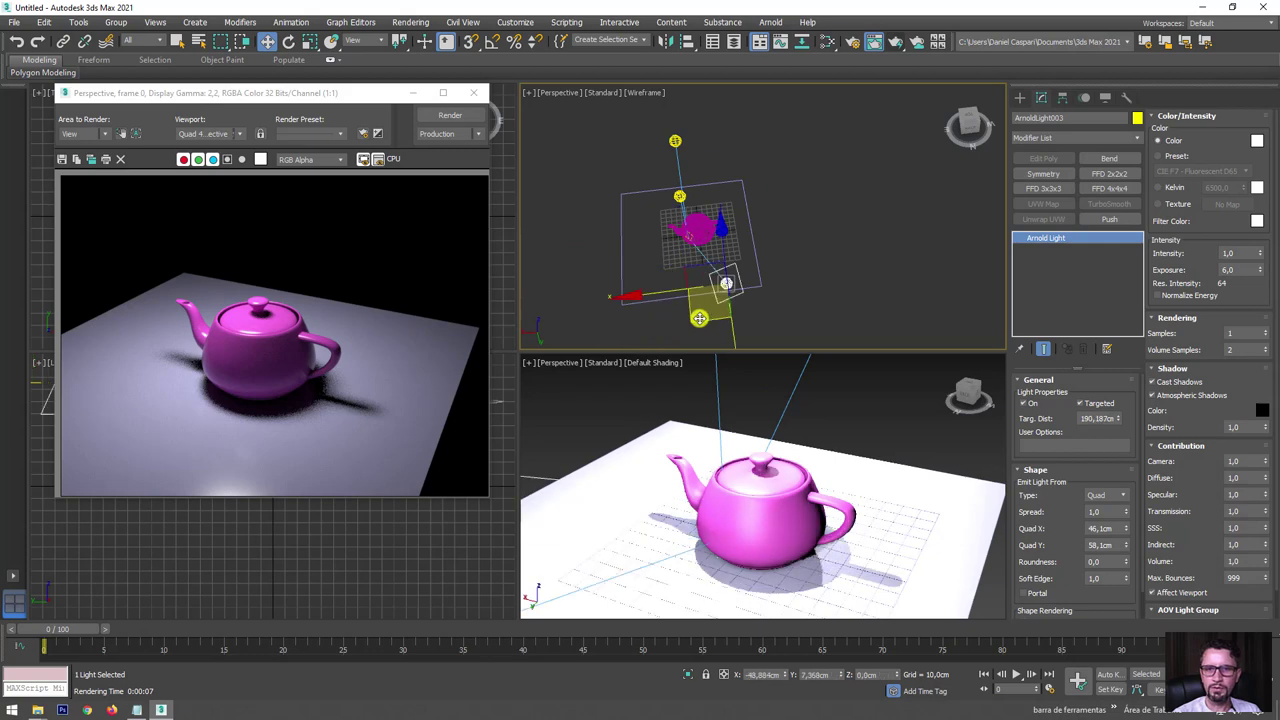
left_click(672, 138)
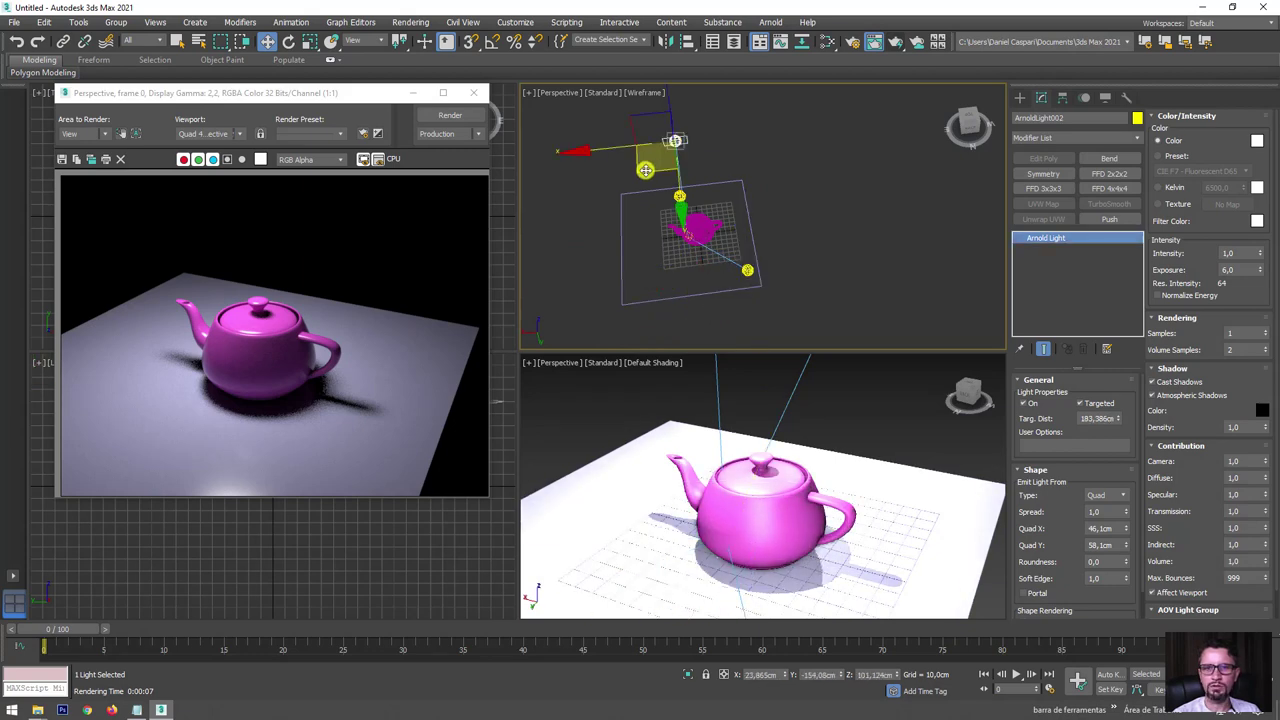
left_click_drag(672, 138, 671, 150)
middle_click_drag(671, 150, 716, 330, "alt")
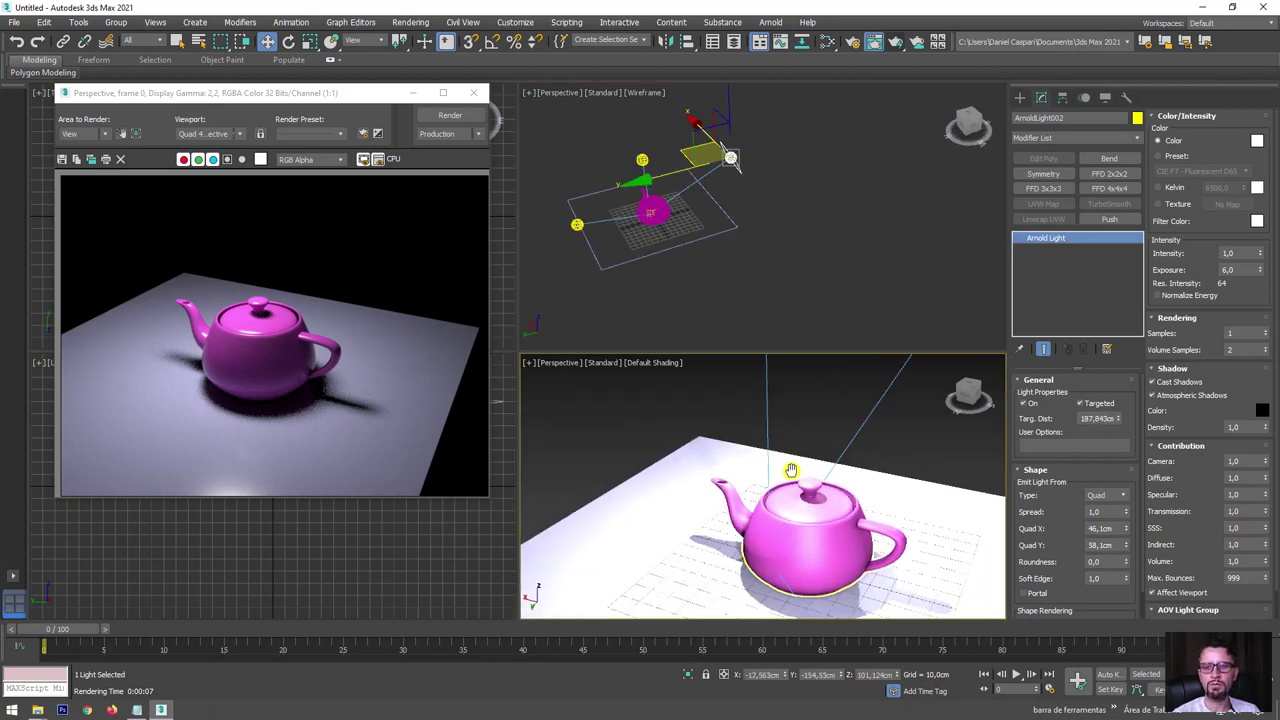
middle_click_drag(765, 470, 775, 485, "alt")
- Render the three-light teapot scene and zoom the finished image to 4:1
left_click(899, 43)
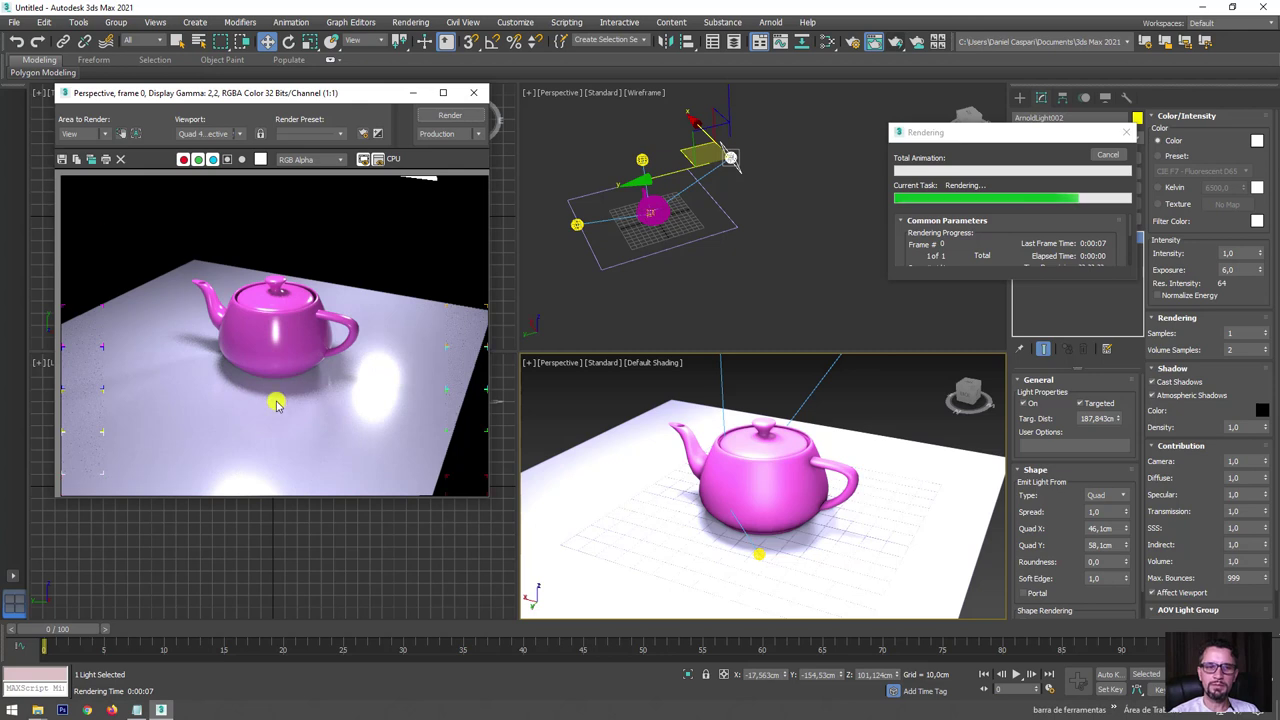
left_click(1066, 142)
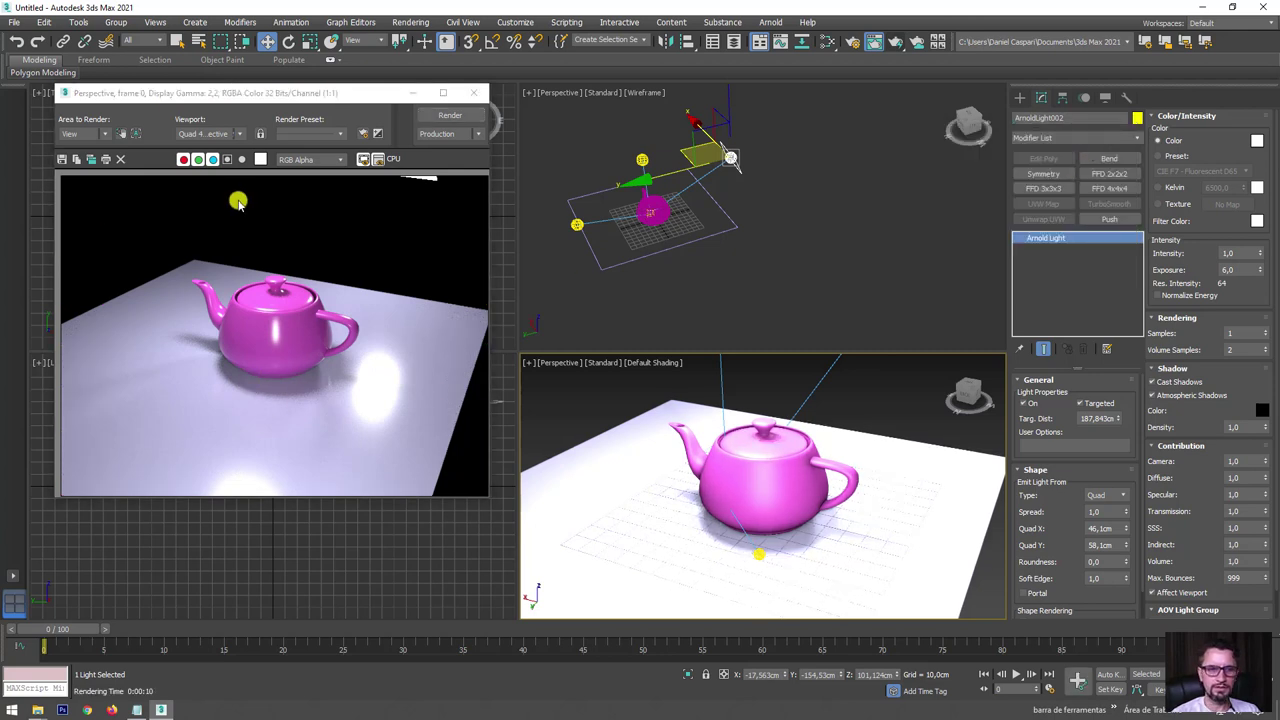
scroll(270, 388, "up", 1)
scroll(270, 388, "up", 1)
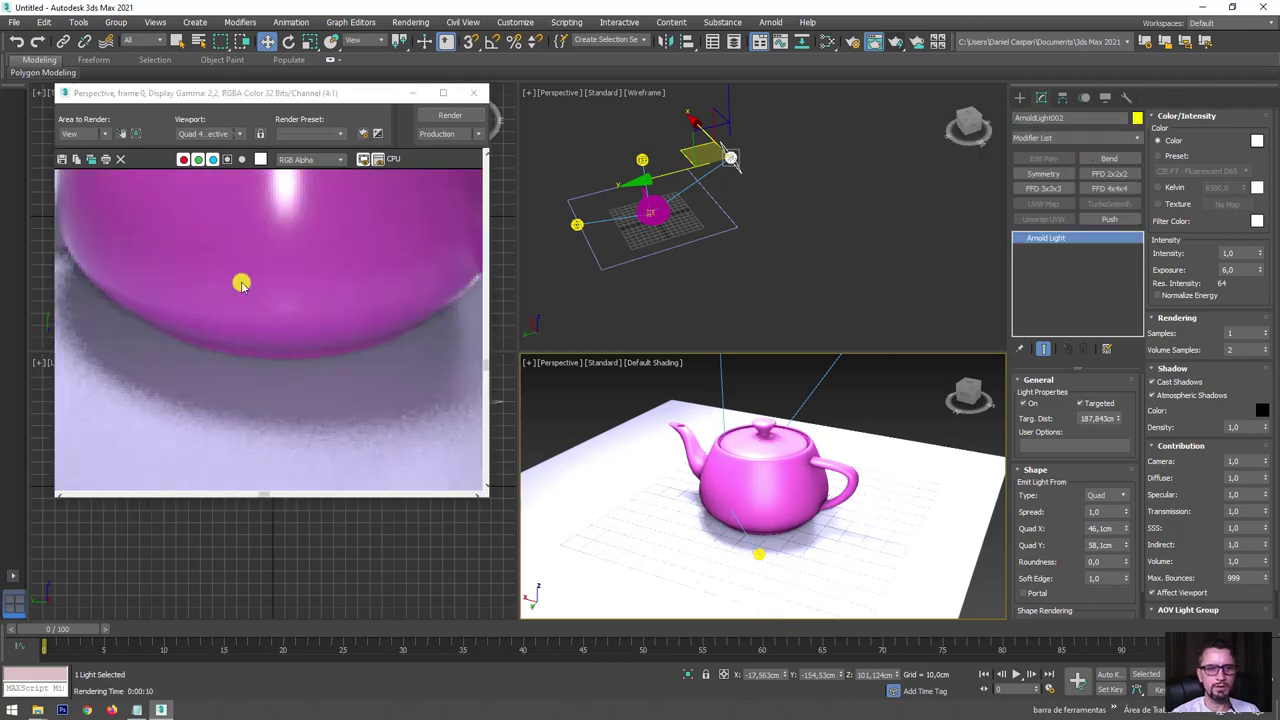
- Restrict rendering to a region over the teapot's shadow and set ArnoldLight002's samples to 16
left_click(124, 135)
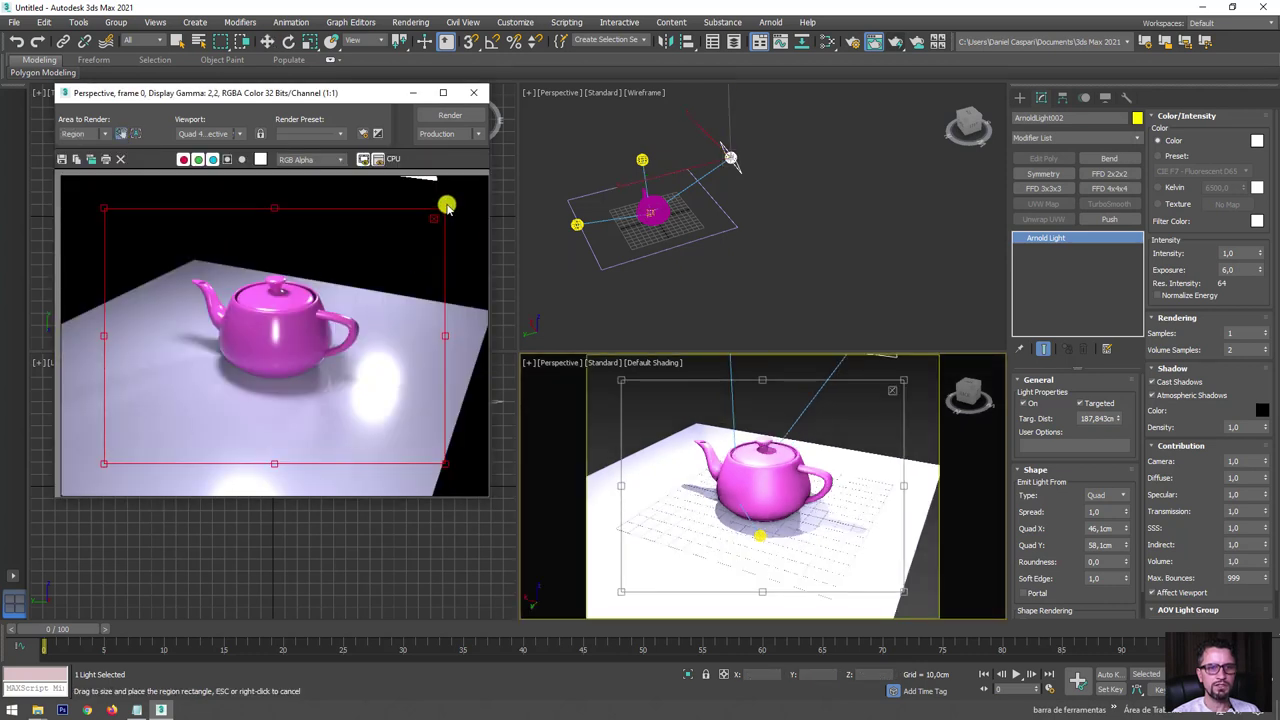
mouse_move(445, 210)
left_mouse_down()
mouse_move(357, 289)
mouse_move(157, 363)
mouse_move(143, 417)
mouse_move(126, 422)
mouse_move(265, 380)
left_mouse_up()
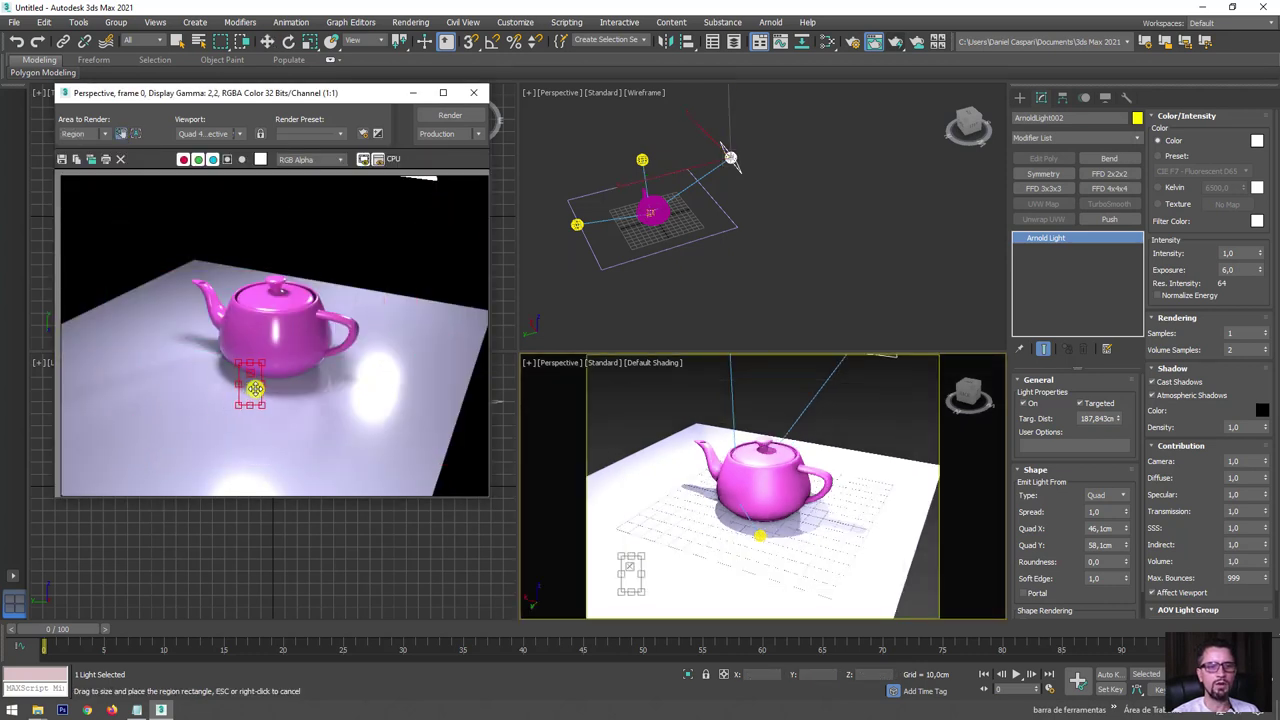
key("w")
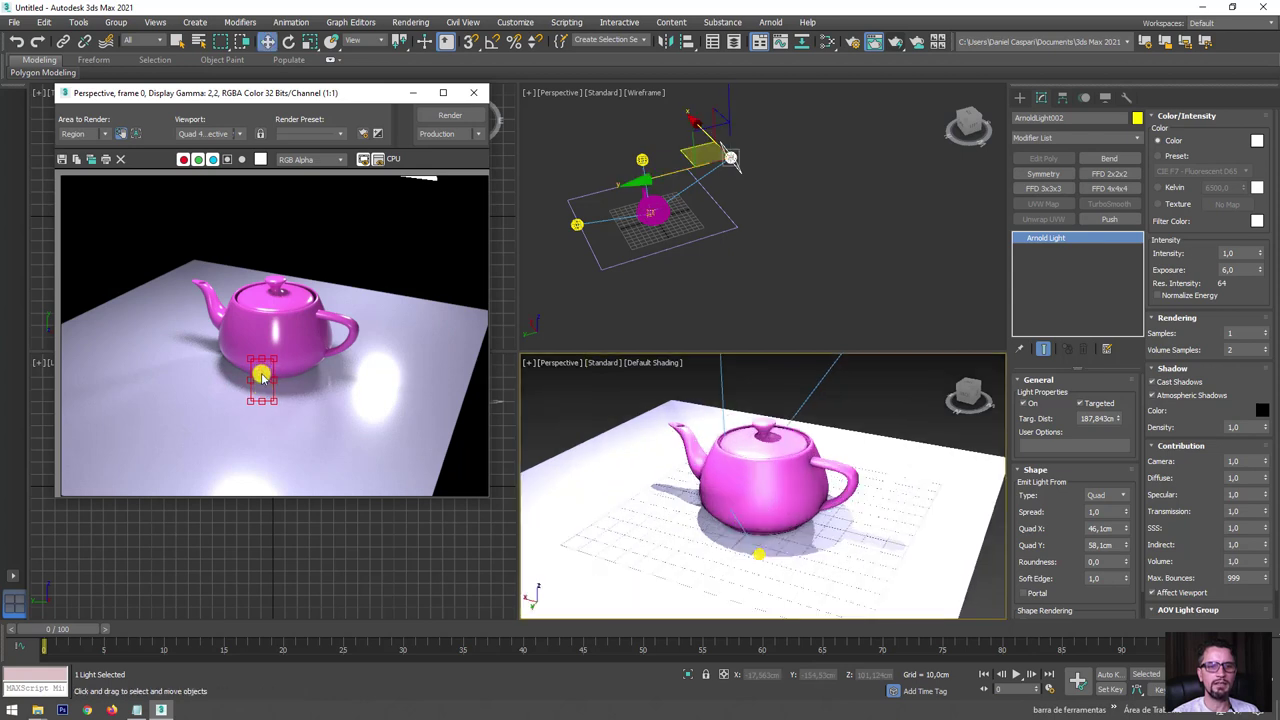
scroll(263, 380, "up", 1)
scroll(266, 391, "up", 1)
scroll(373, 322, "up", 1)
middle_click_drag(332, 360, 300, 311)
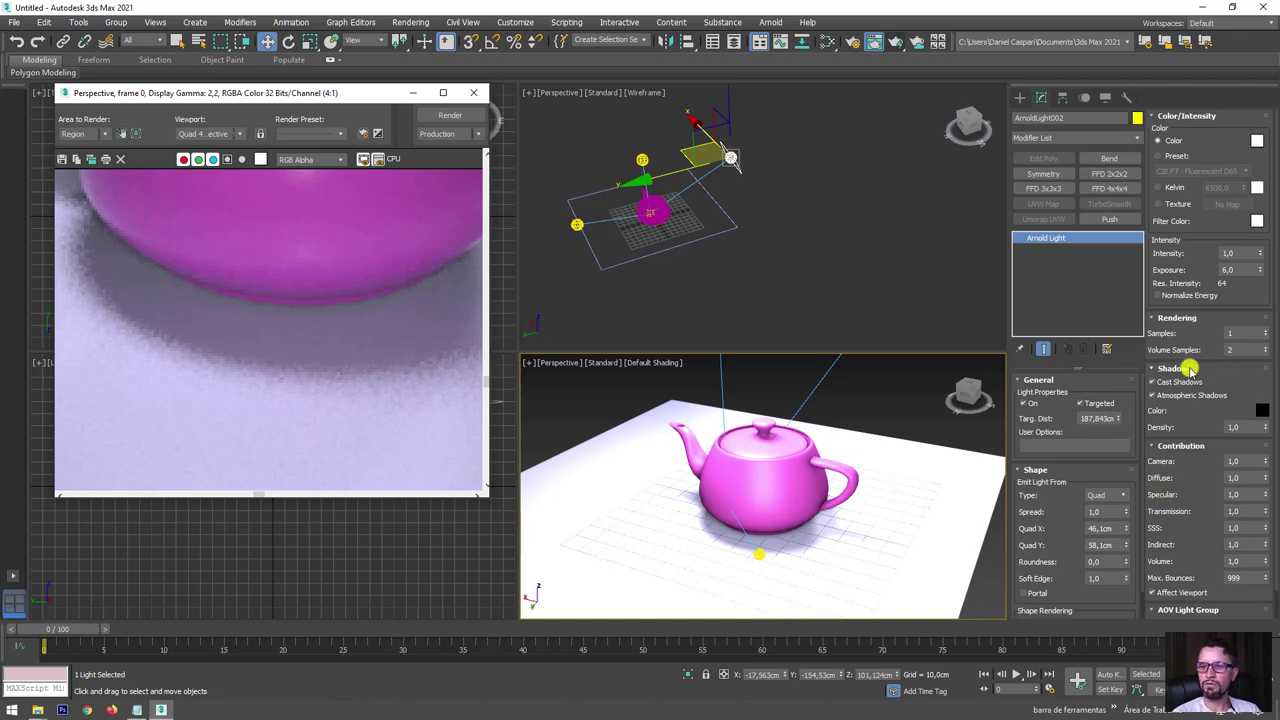
left_click_drag(1204, 314, 1206, 289)
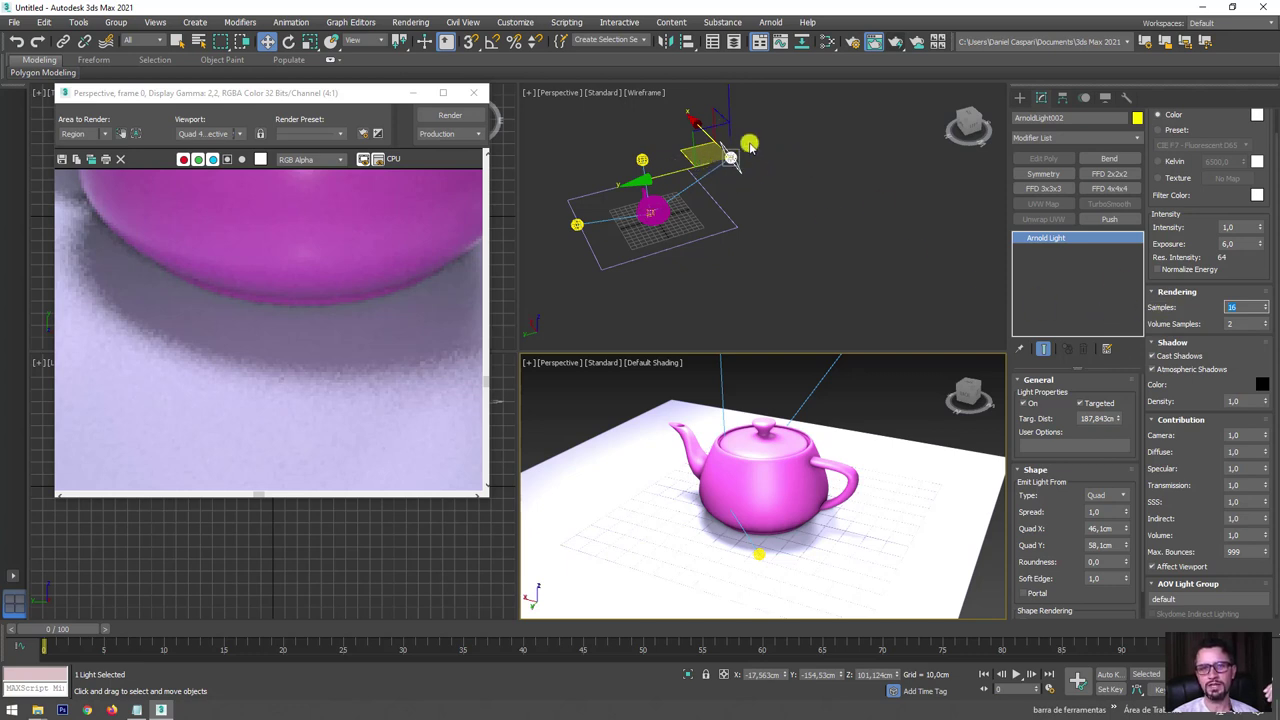
- Render the region, give ArnoldLight001 and ArnoldLight003 16 samples too, and re-render
left_click(450, 115)
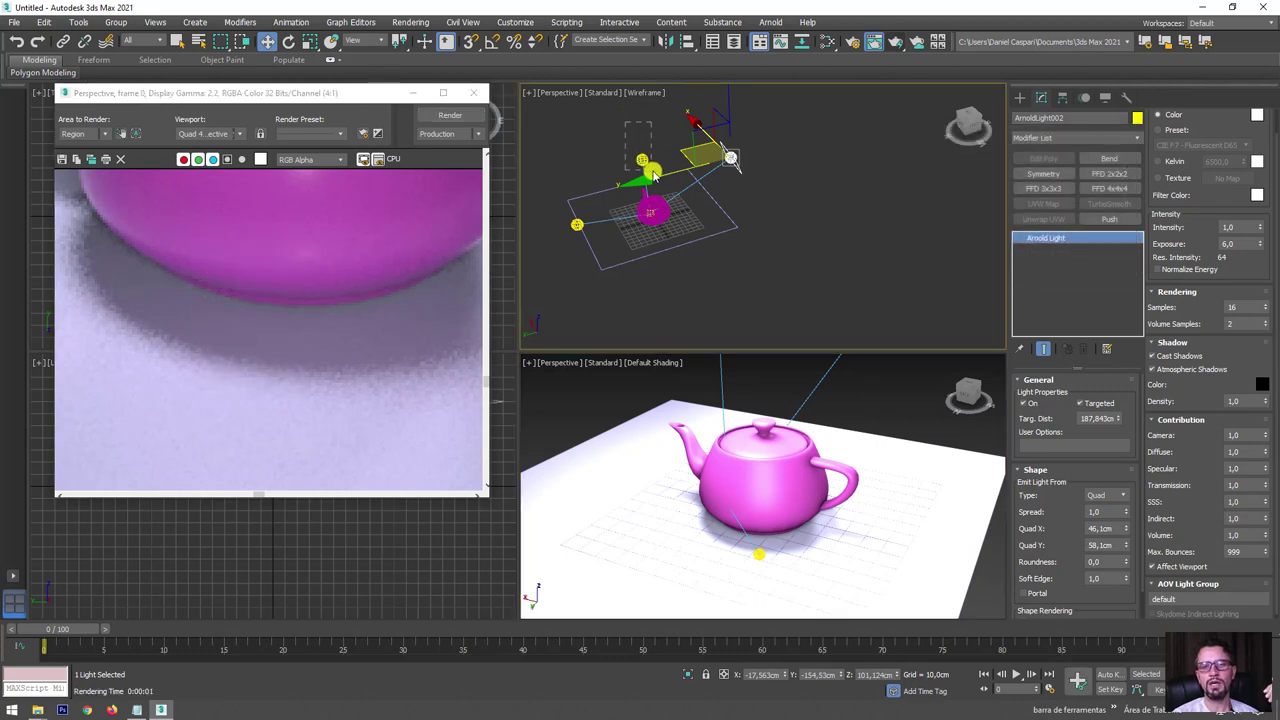
left_click(630, 113)
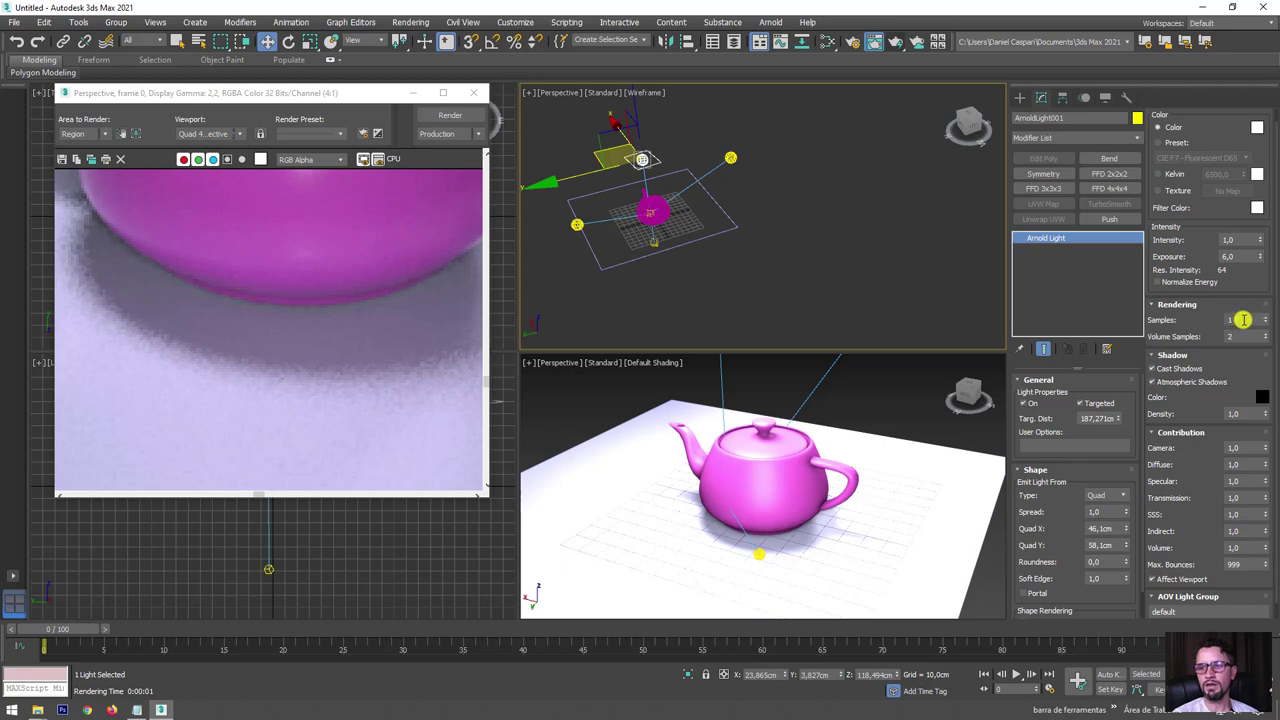
left_click(1238, 320)
type("6")
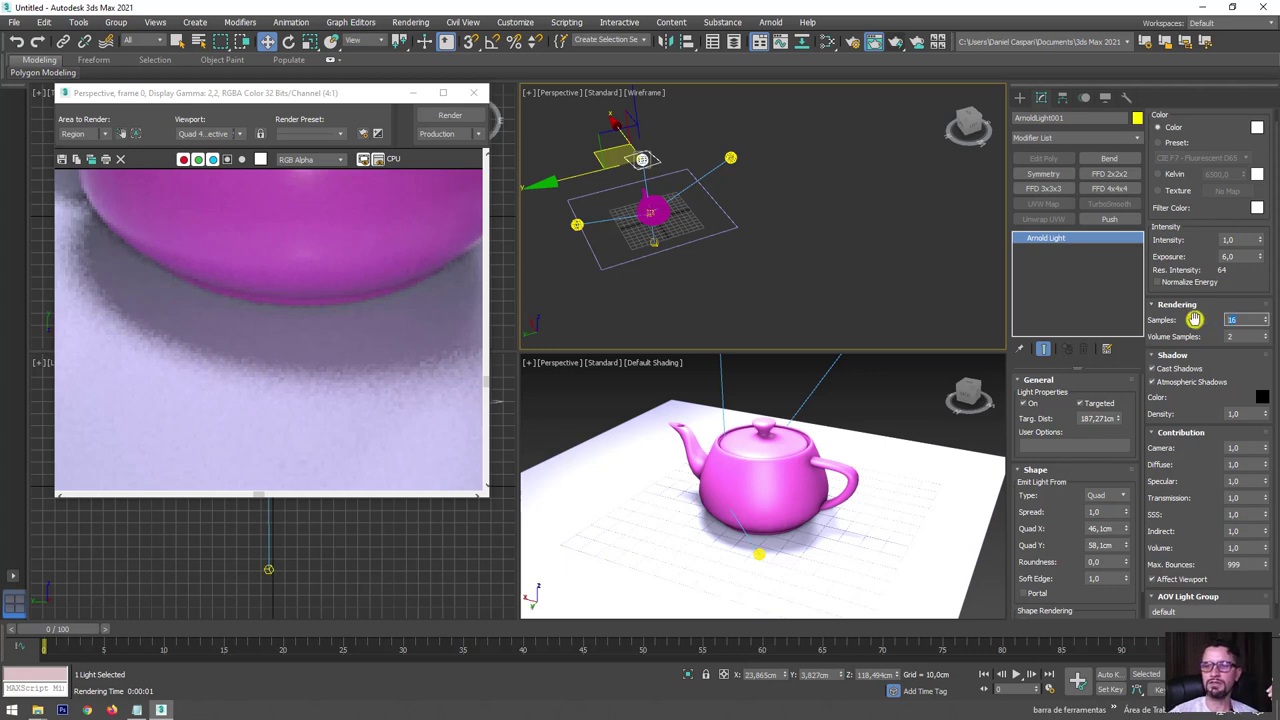
left_click(577, 224)
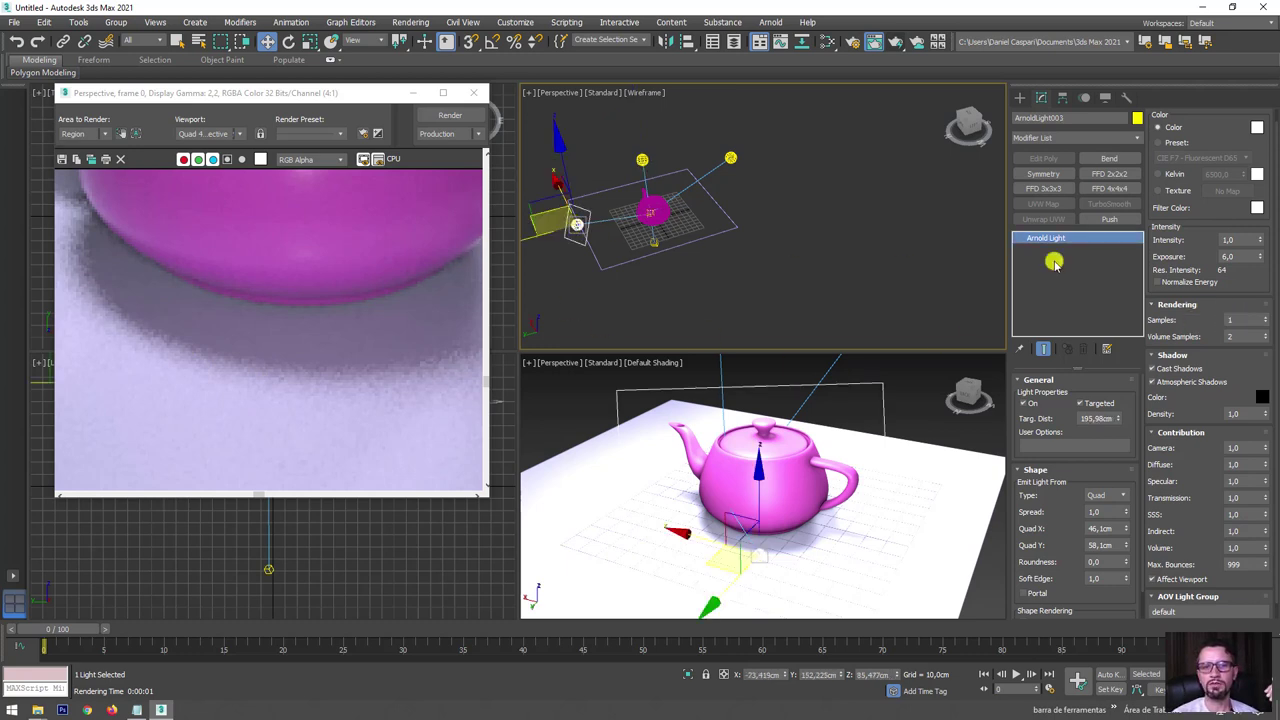
left_click(1230, 320)
type("6")
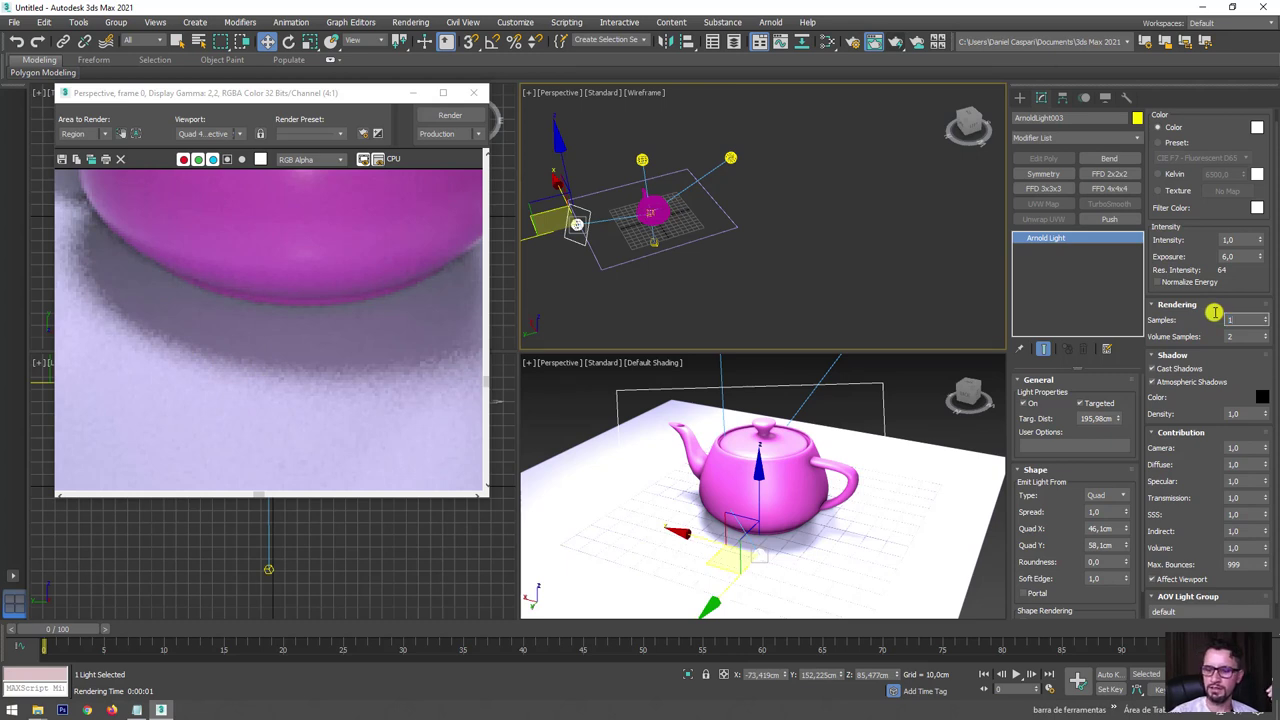
left_click(449, 116)
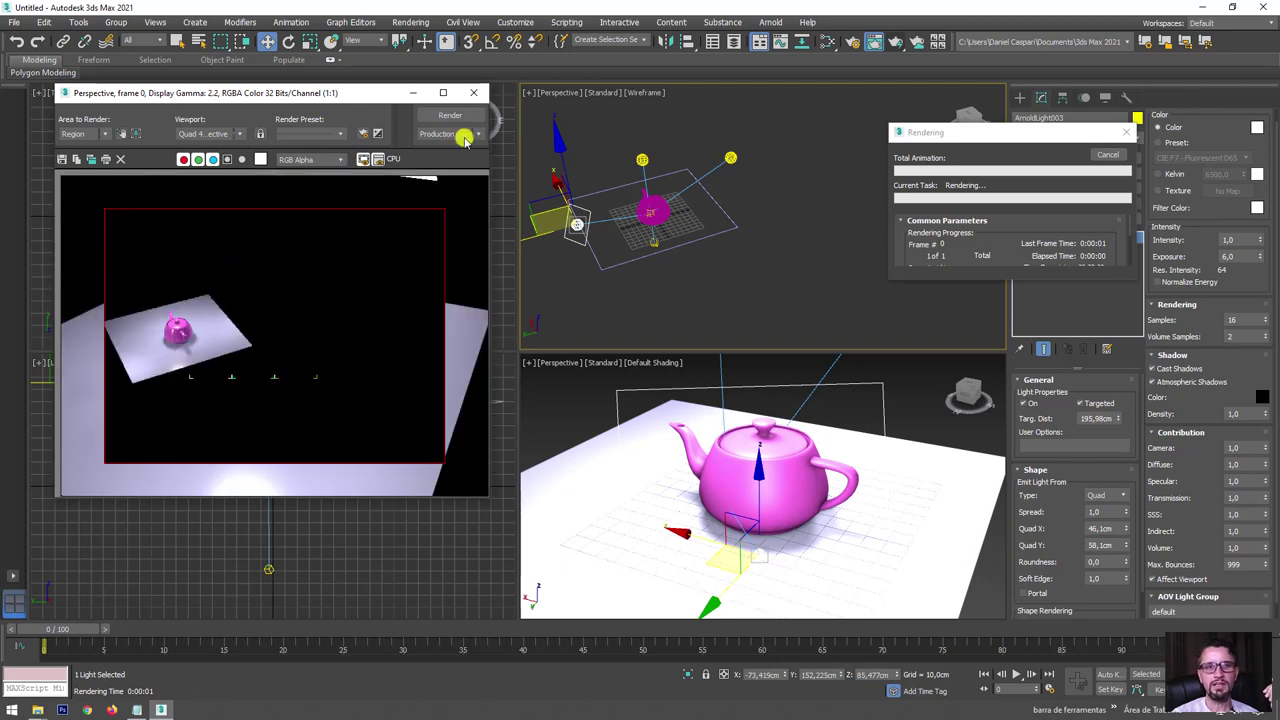
- Close the rendered image window, then start and cancel a new perspective render
left_click(473, 92)
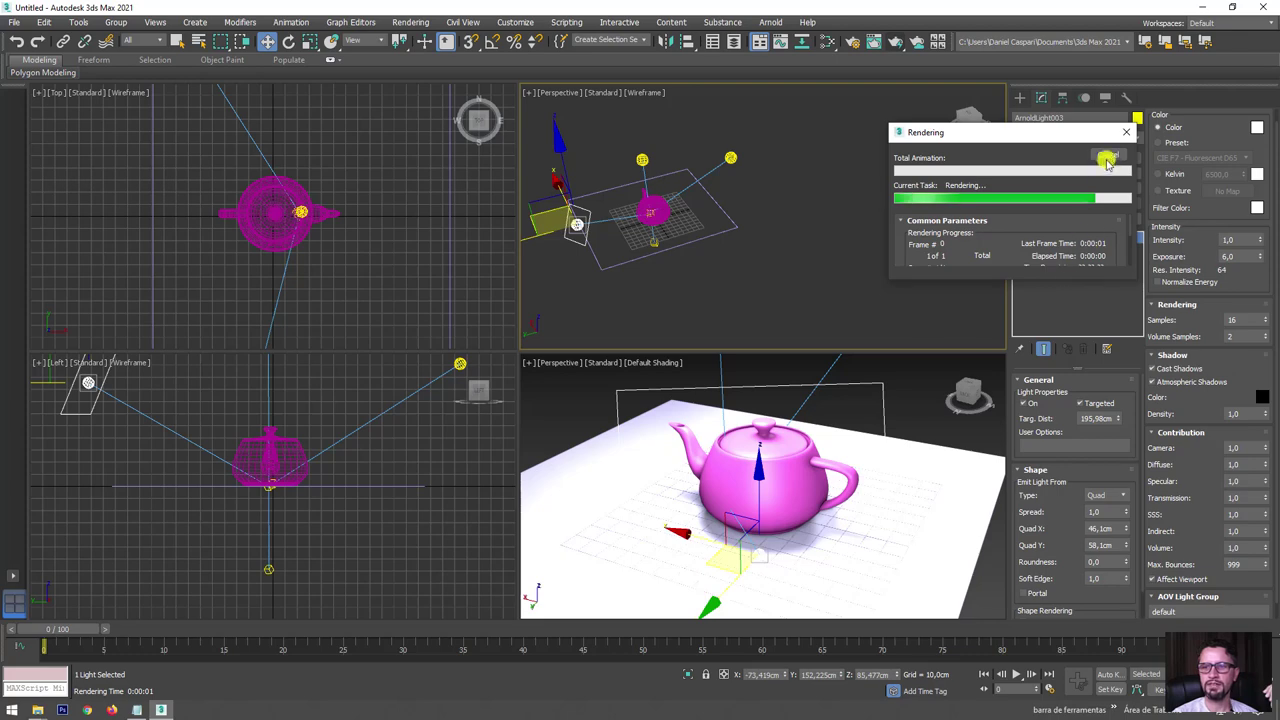
left_click(1106, 155)
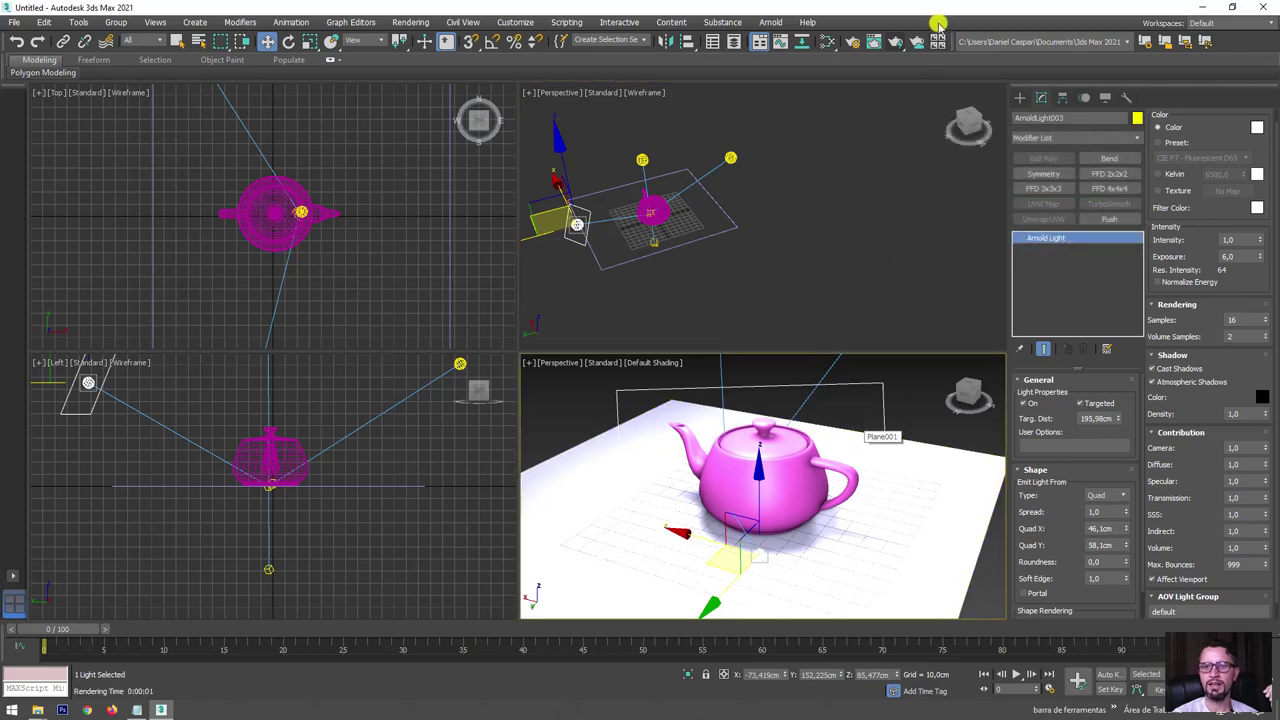
left_click(917, 41)
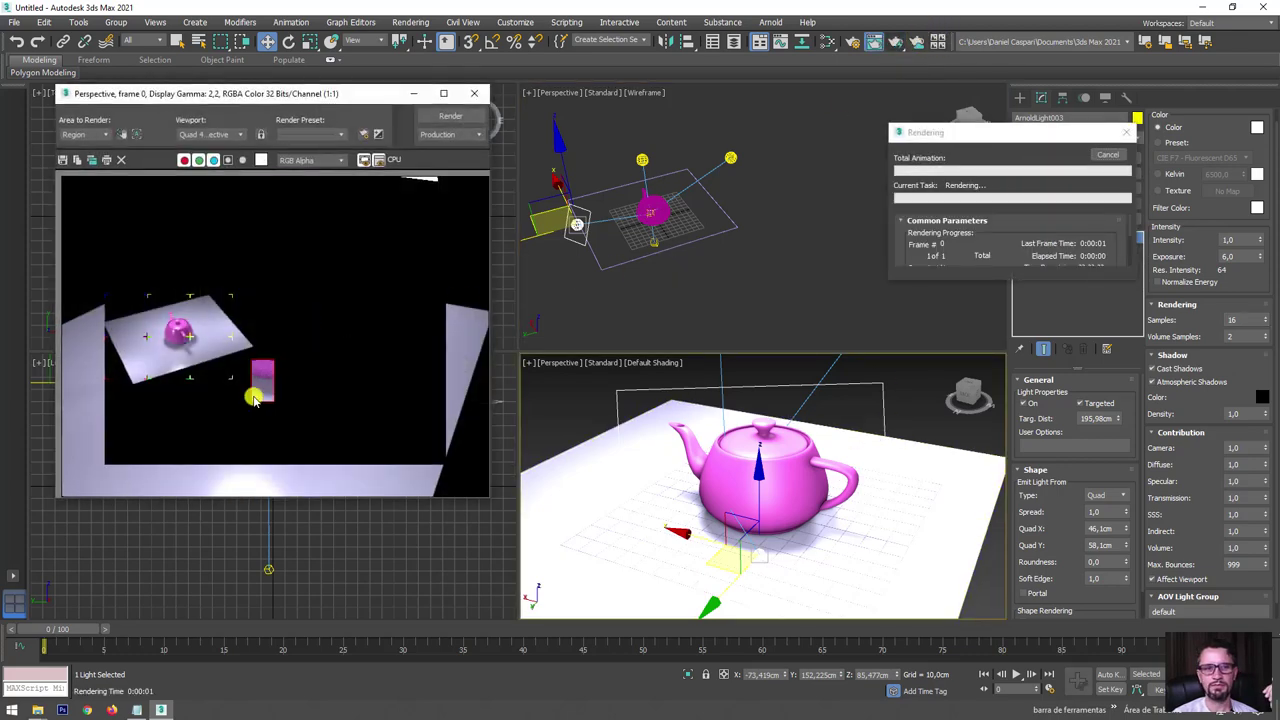
left_click(1110, 155)
- Render the full view with Area to Render set to View, then switch back to Region
left_click(100, 135)
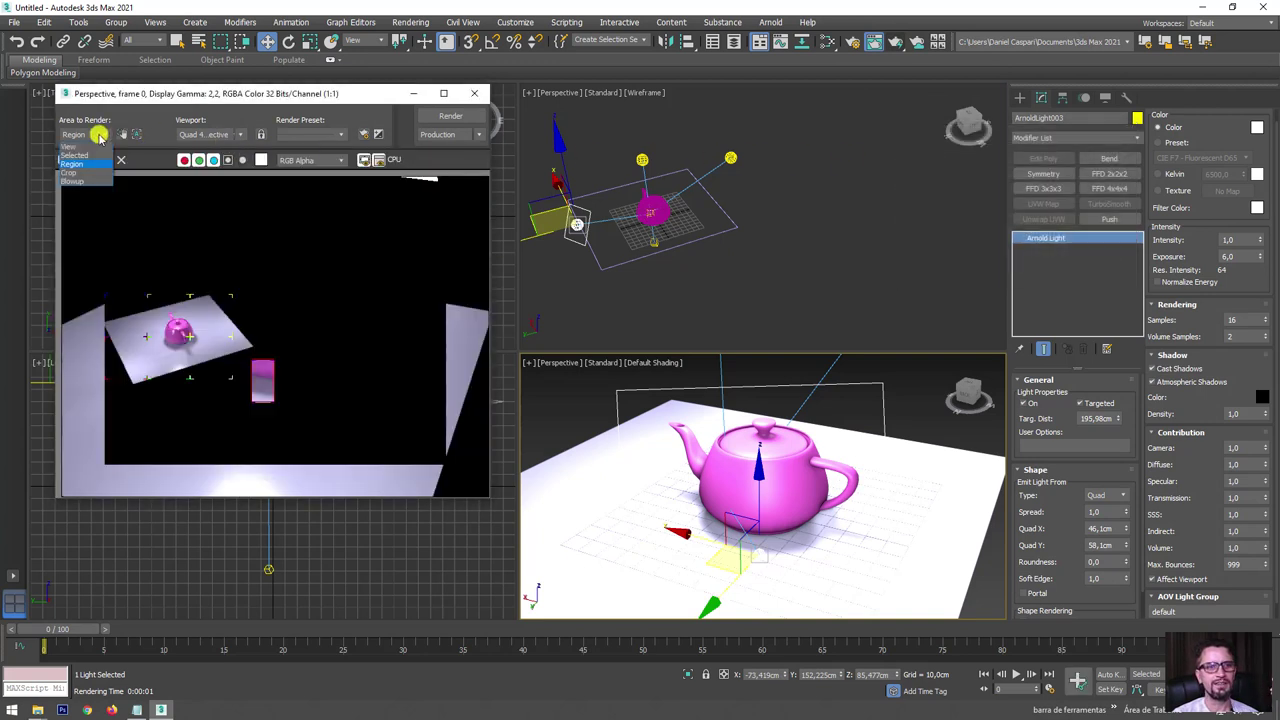
left_click(69, 146)
left_click(448, 116)
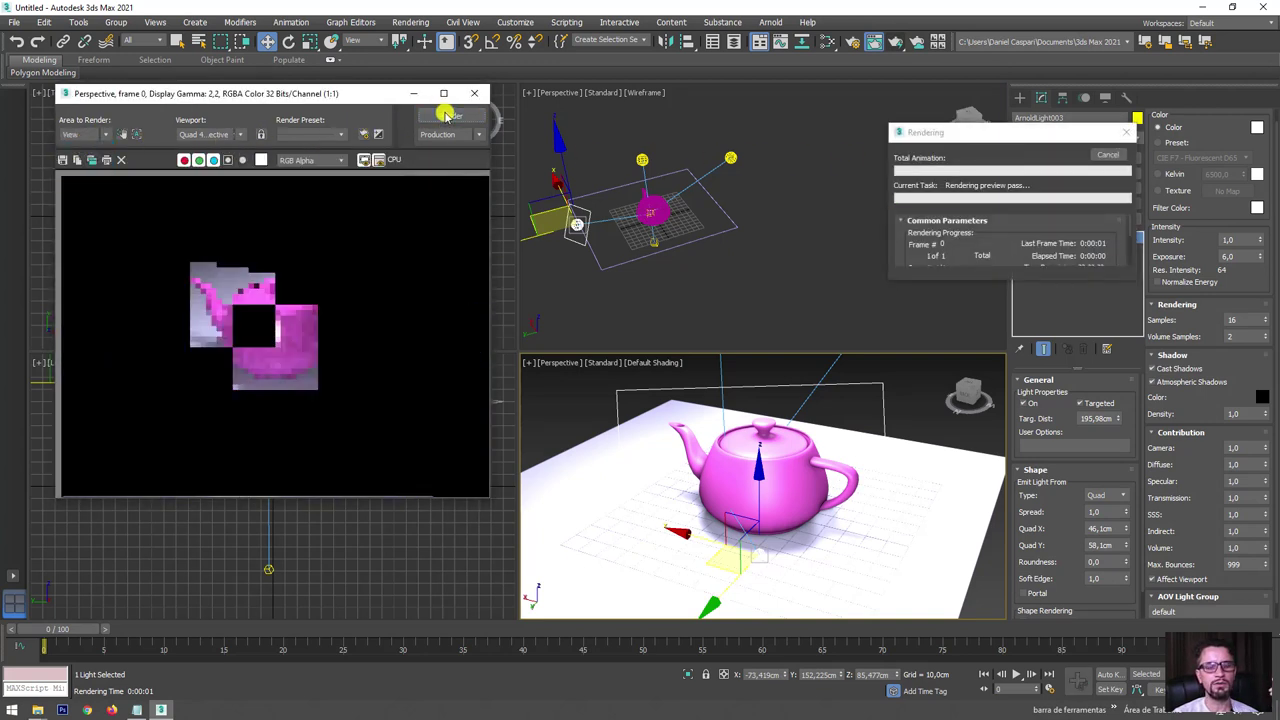
left_click(1108, 157)
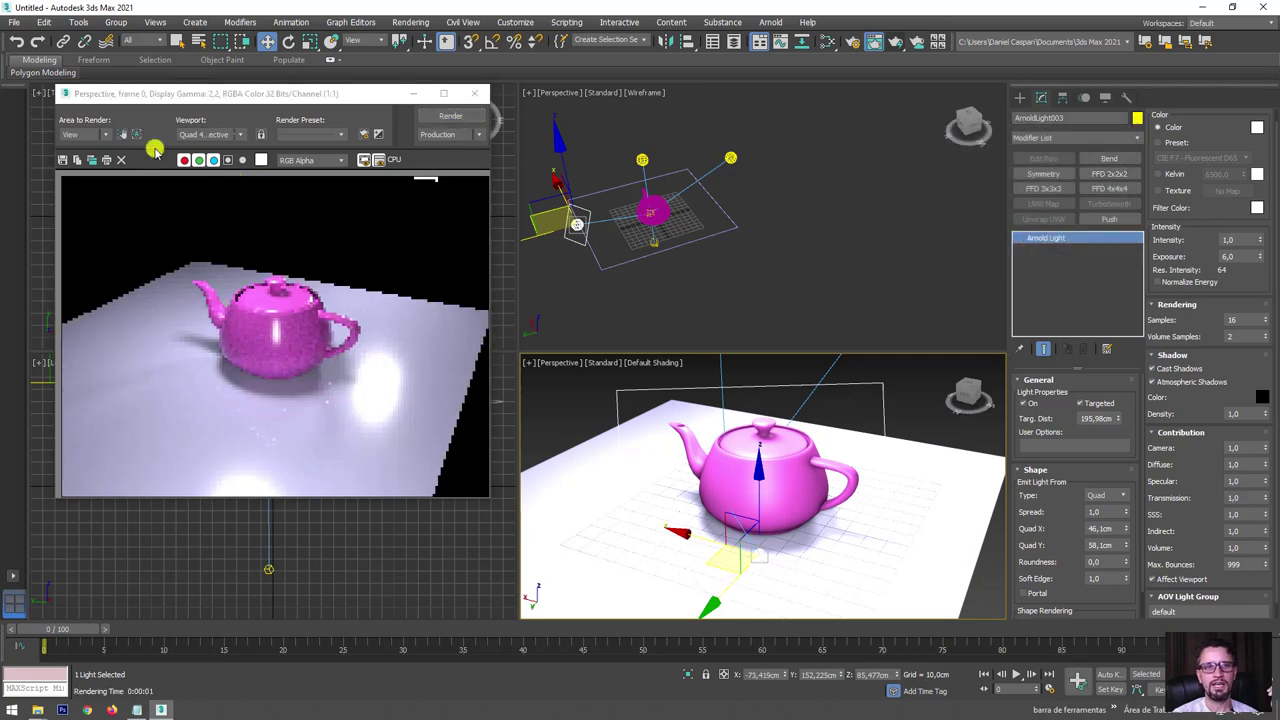
left_click(121, 134)
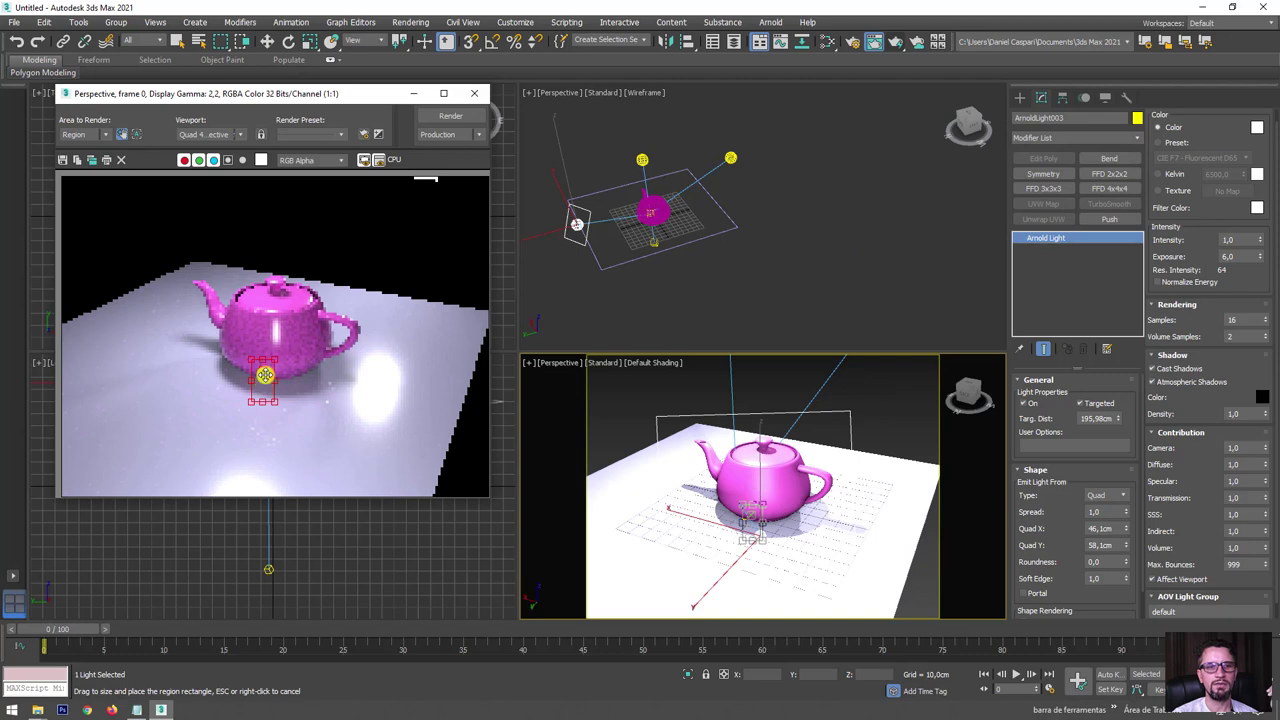
- Render only the marked region at the teapot's base, then zoom the frame buffer back to 1:1
scroll(262, 370, "up", 2)
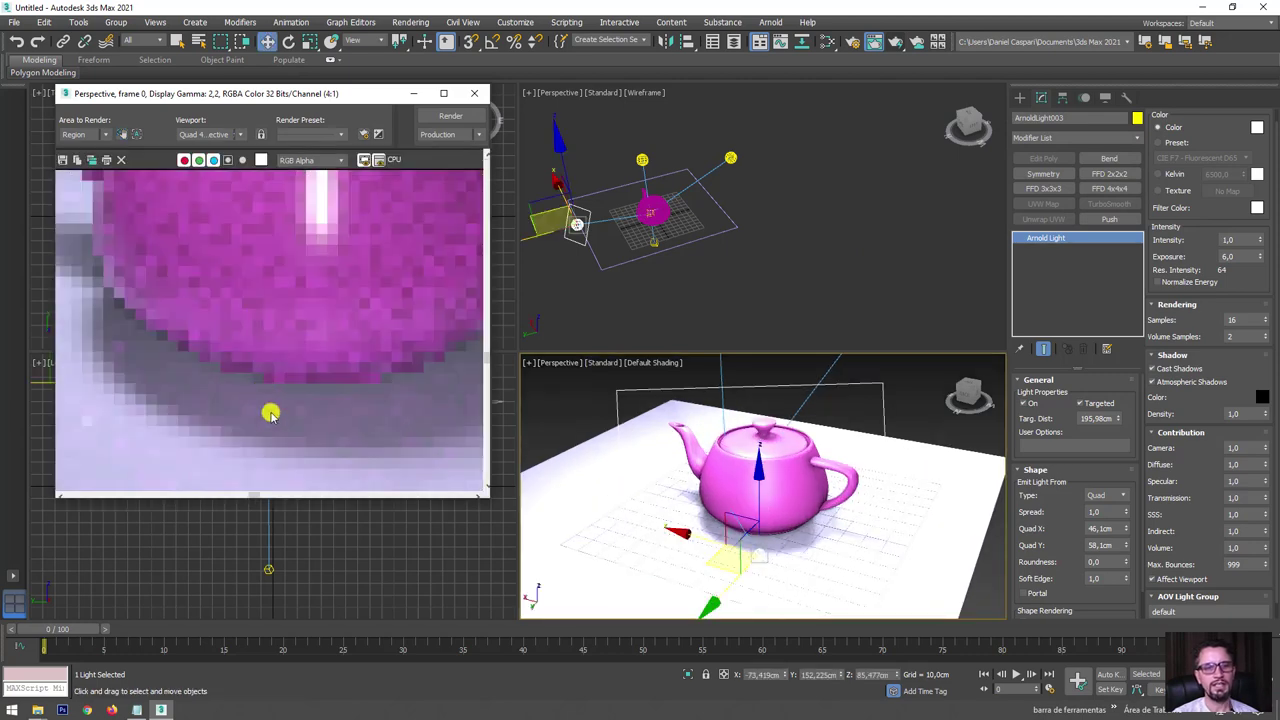
middle_click_drag(271, 414, 271, 343)
left_click(450, 116)
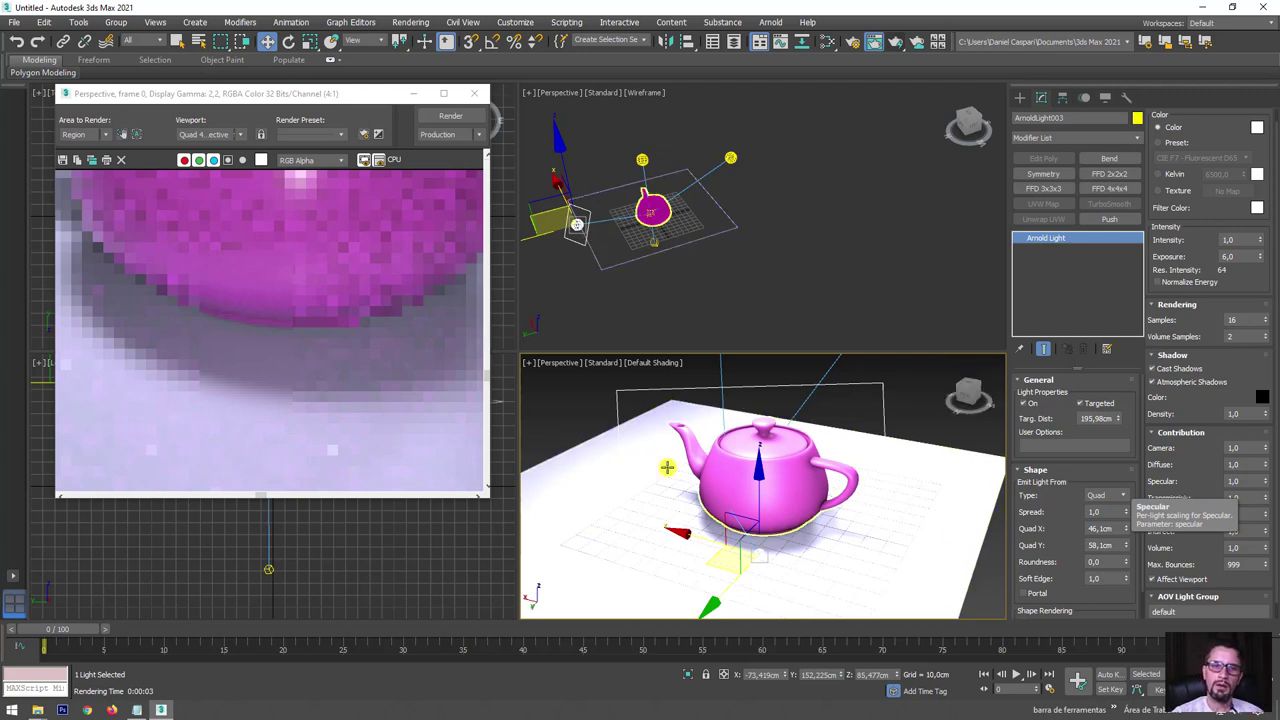
scroll(191, 240, "down", 1)
scroll(155, 208, "down", 1)
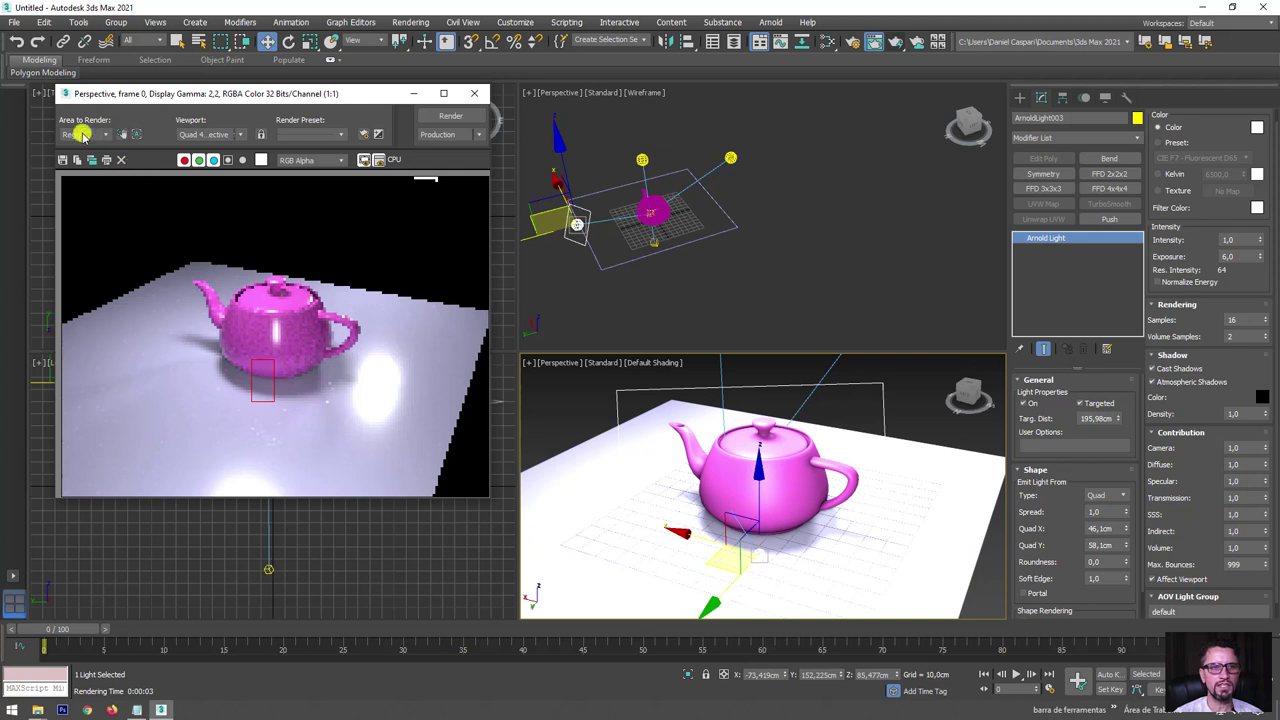
- Switch the render area back to View, start a full render, then cancel it
left_click(88, 134)
left_click(78, 146)
left_click(449, 117)
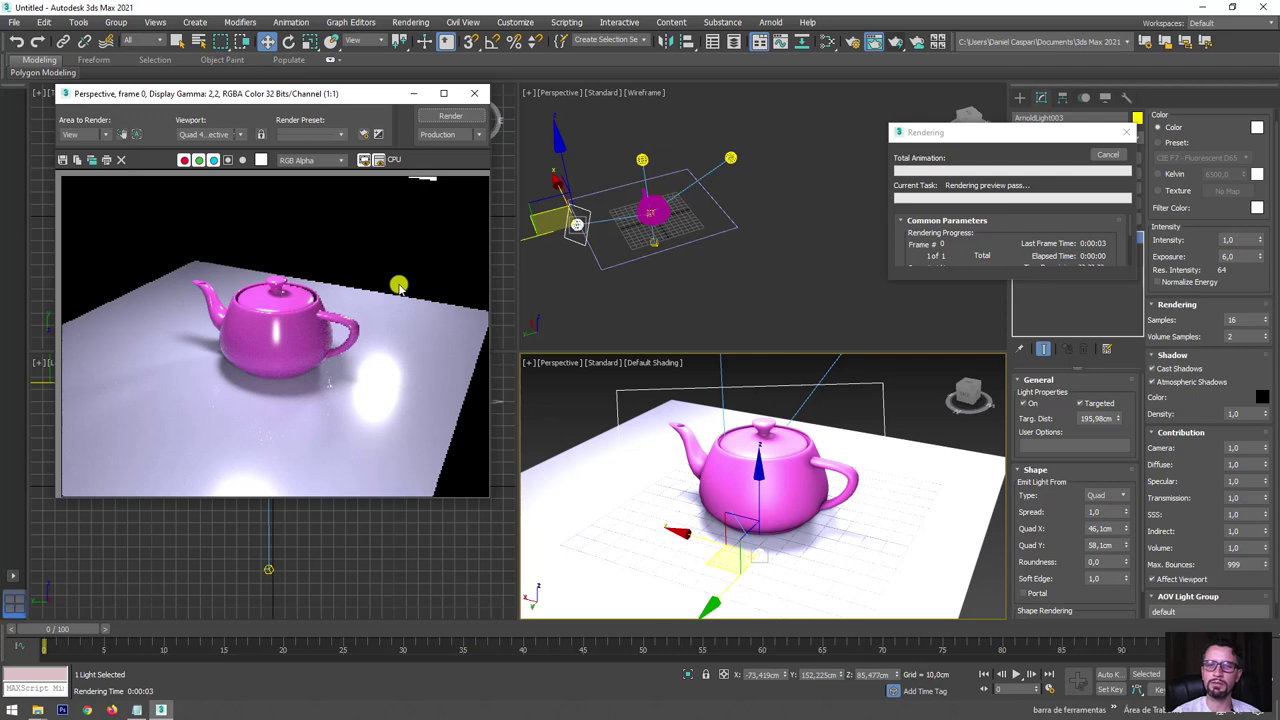
left_click(1108, 154)
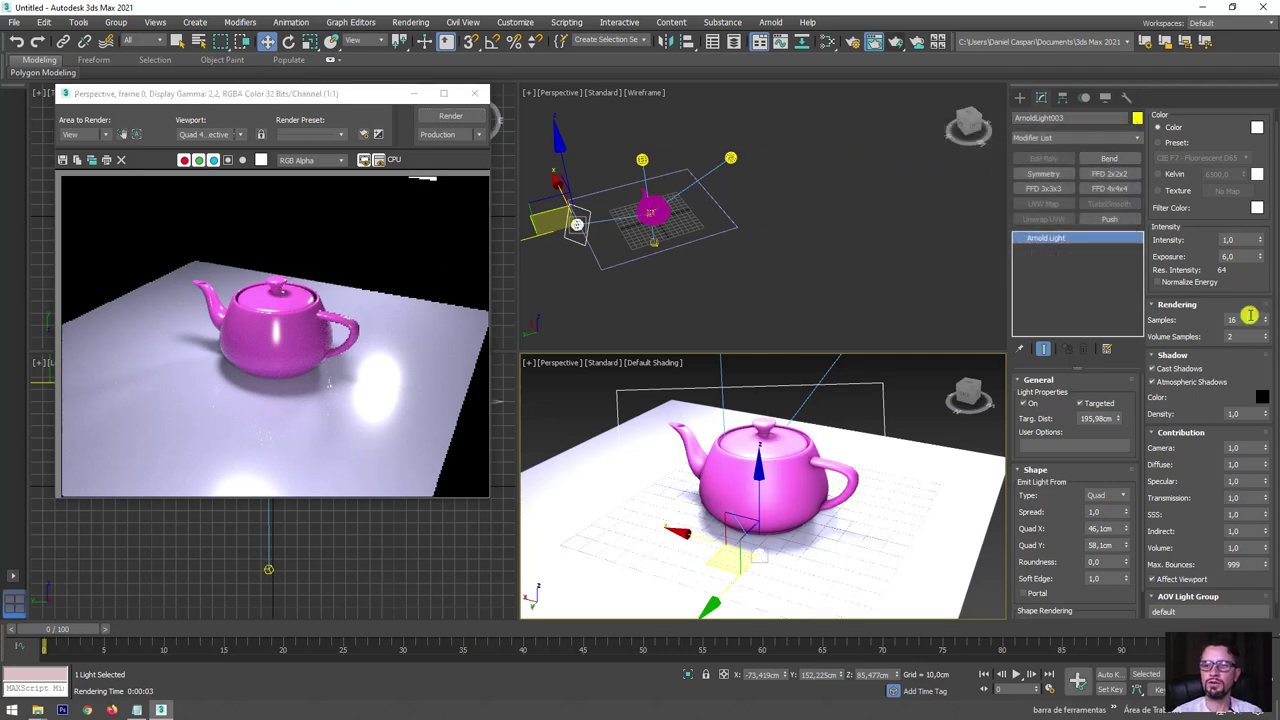
- Drop Samples from 16 to 1 on ArnoldLight003, 002 and 001
left_click_drag(1249, 316, 1225, 318)
type("1")
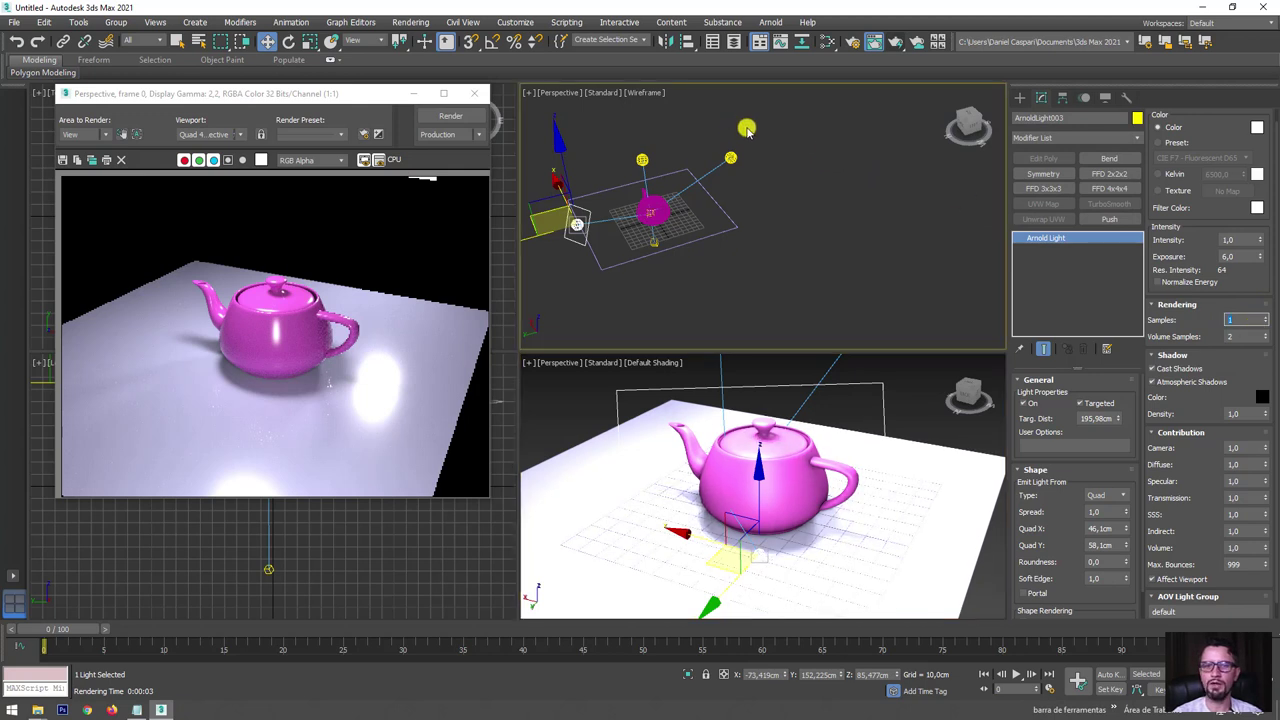
left_click(730, 158)
type("1")
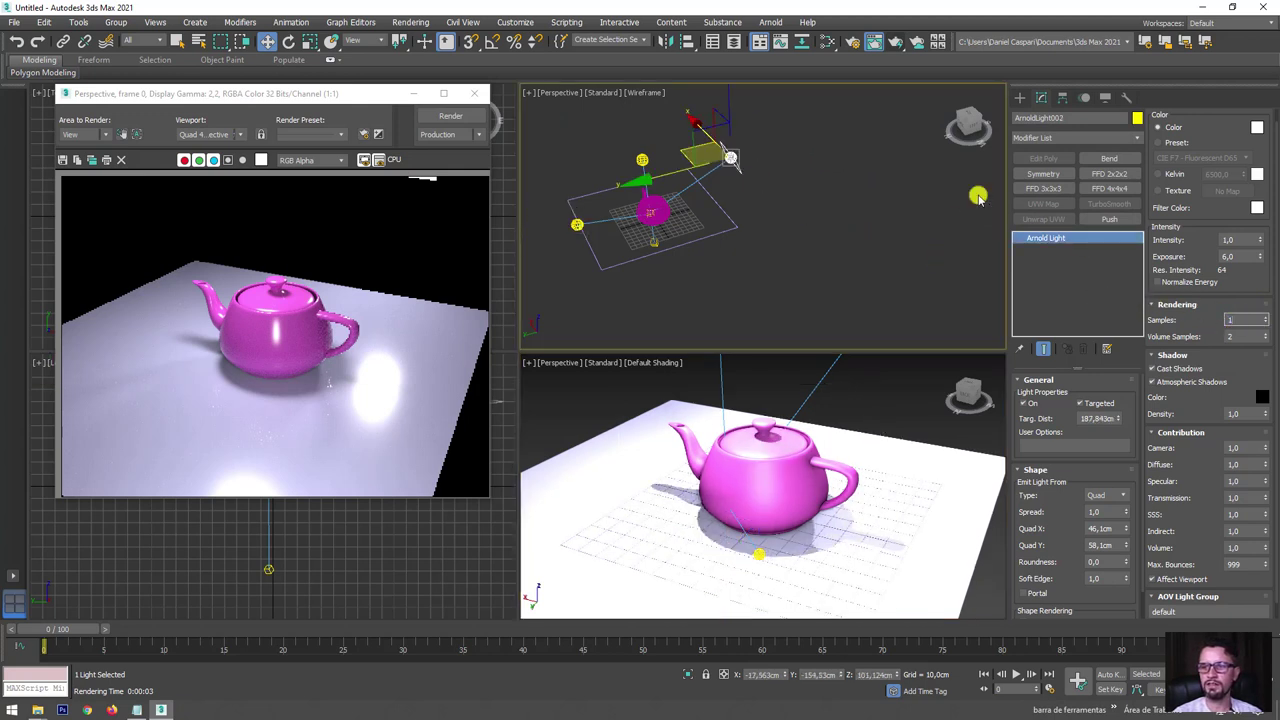
left_click_drag(580, 131, 660, 176)
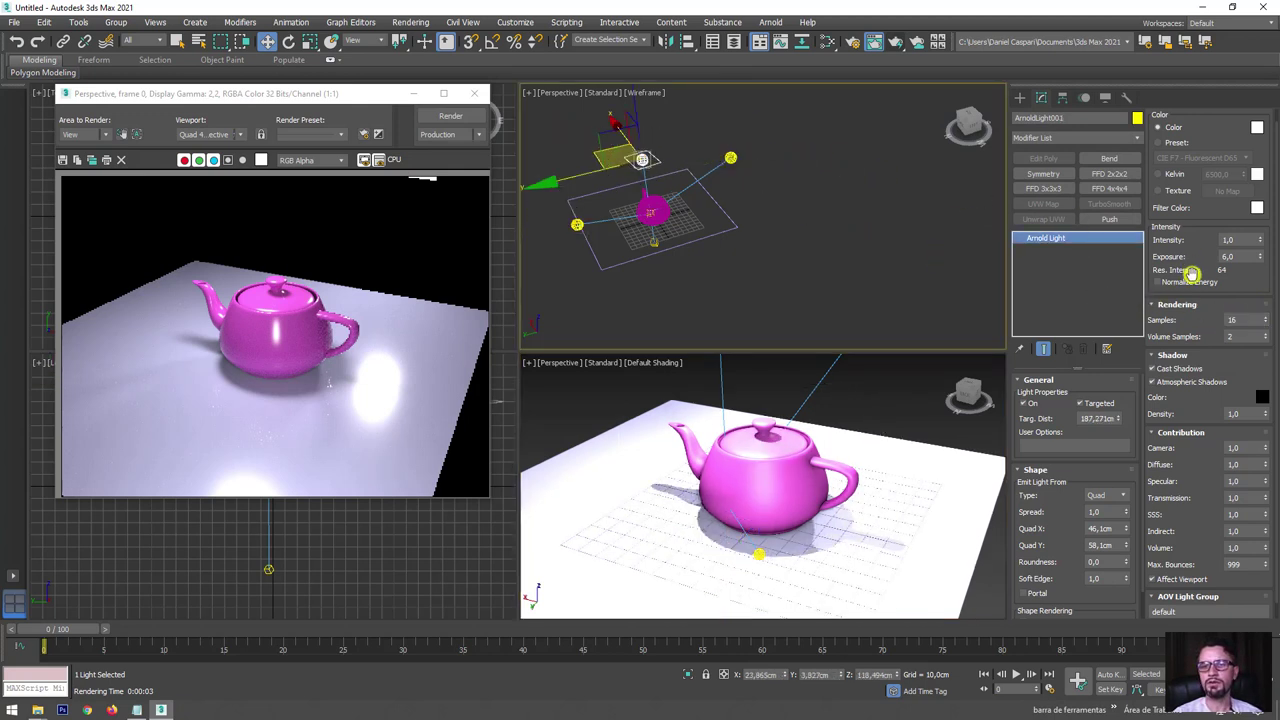
double_click(1240, 318)
type("1")
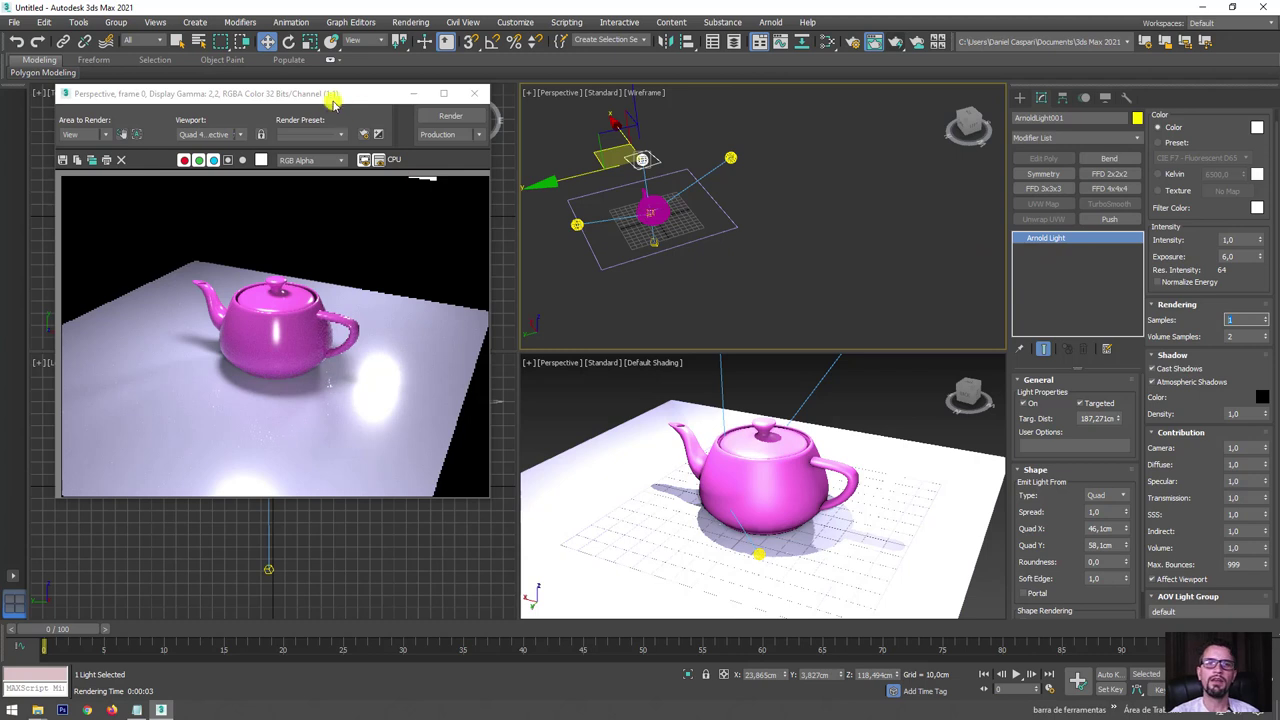
mouse_move(327, 95)
left_mouse_down()
mouse_move(290, 88)
mouse_move(315, 87)
left_mouse_up()
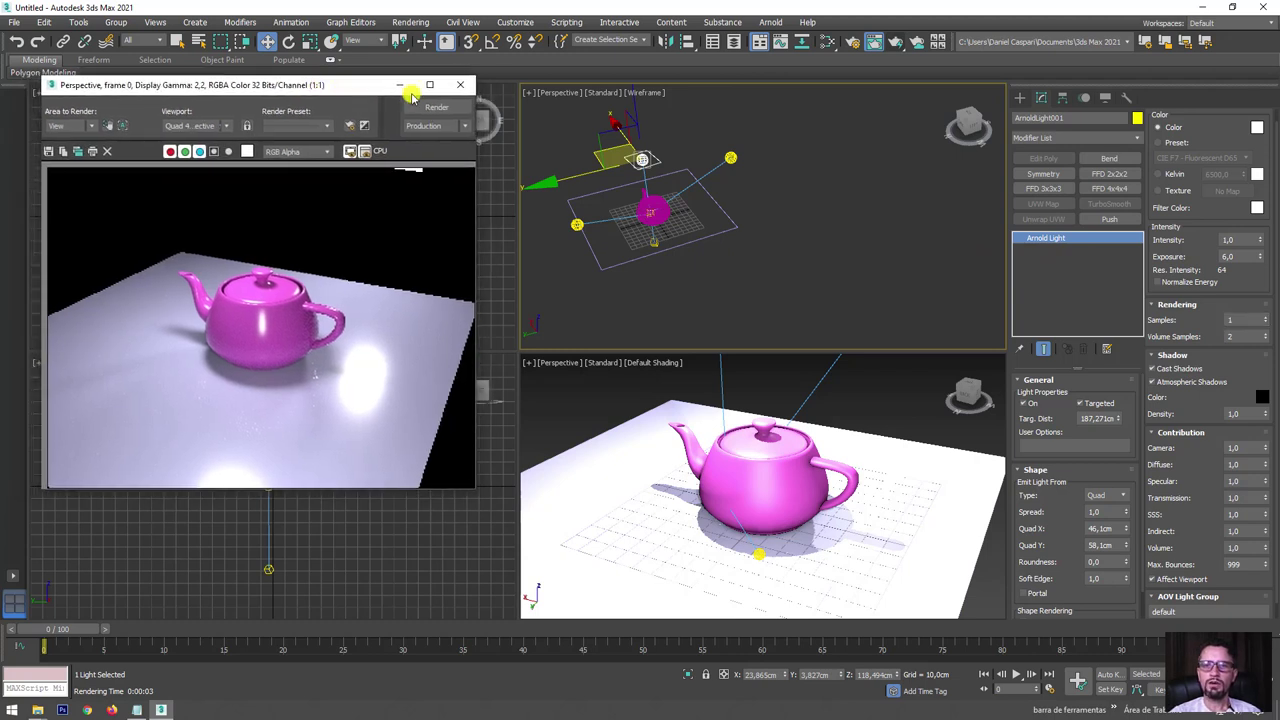
- Open the Slate Material Editor and shift its window slightly right
left_click(827, 41)
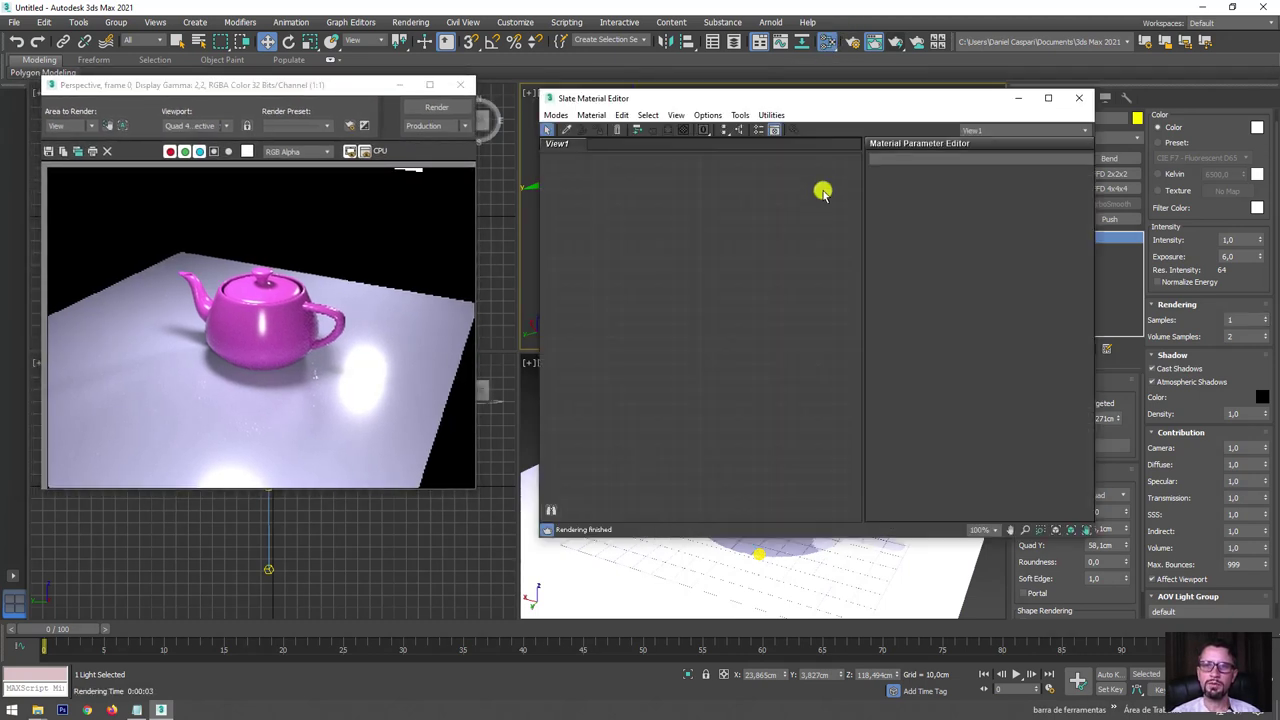
left_click_drag(771, 94, 813, 102)
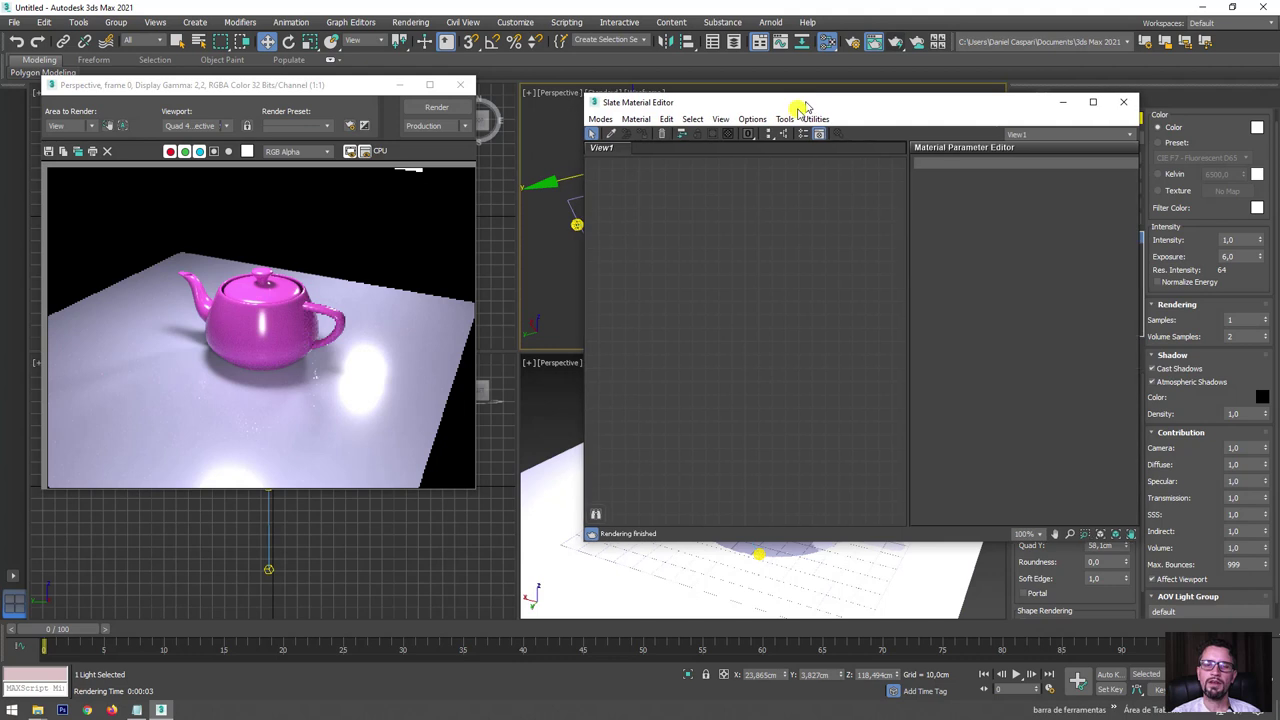
right_click(653, 193)
left_click(752, 148)
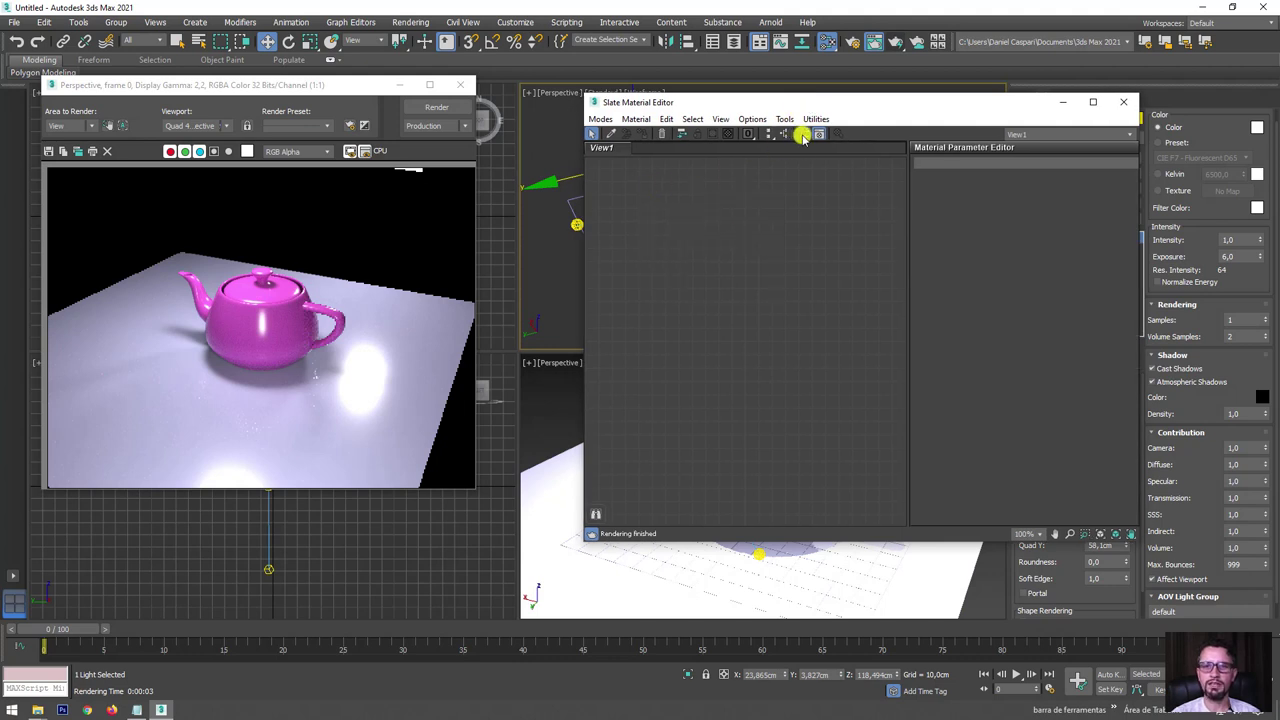
- Hide the Material/Map Browser and Parameter Editor panels, then open View1's Materials > Arnold > Surface menu
left_click(802, 135)
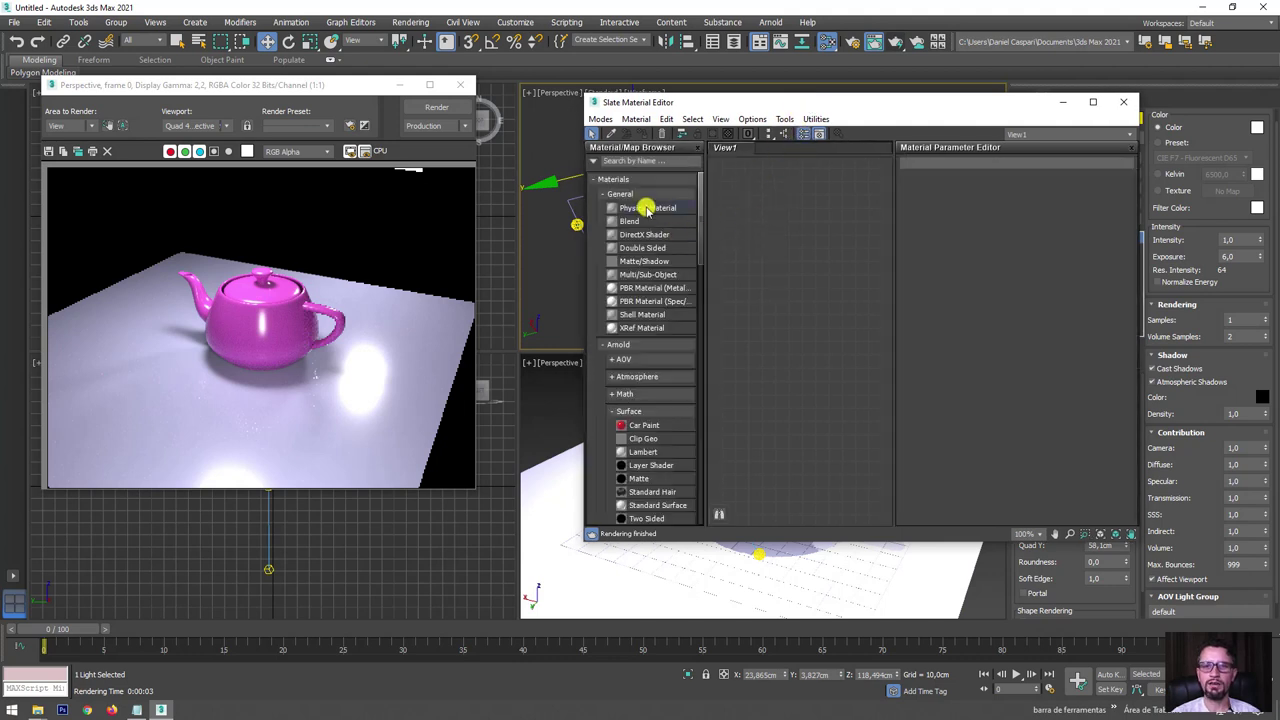
left_click(698, 149)
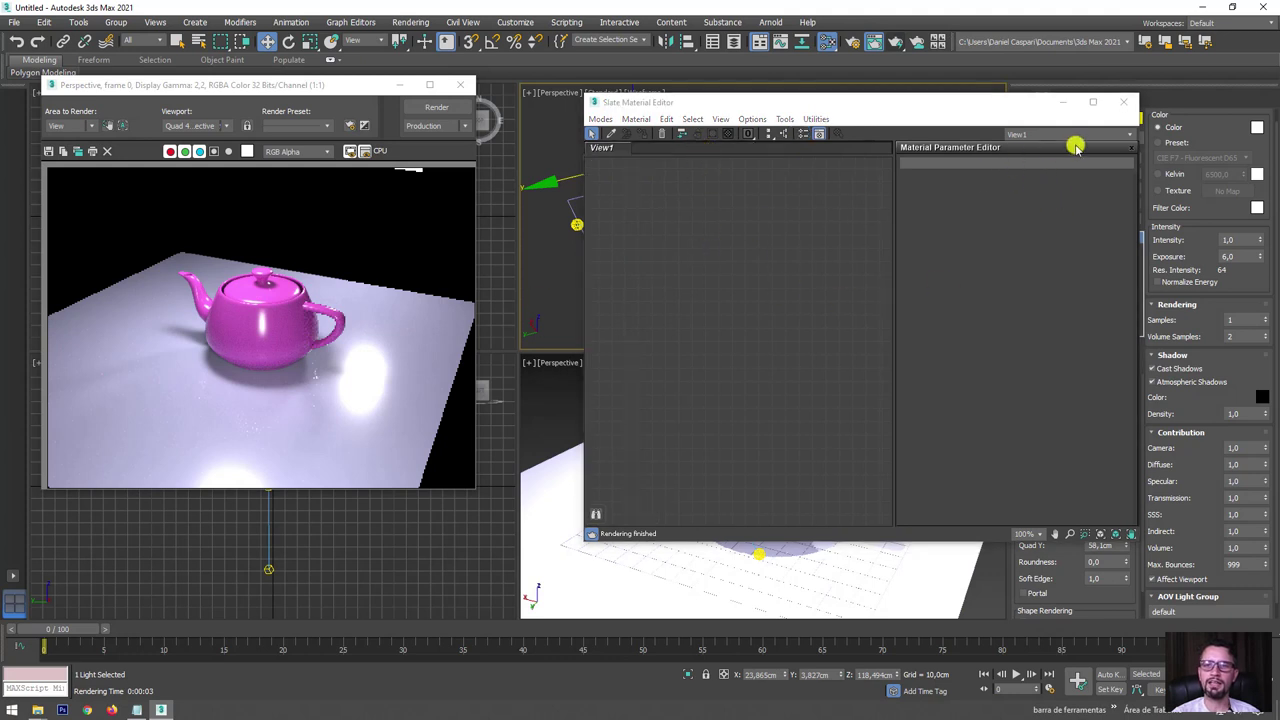
left_click(1131, 148)
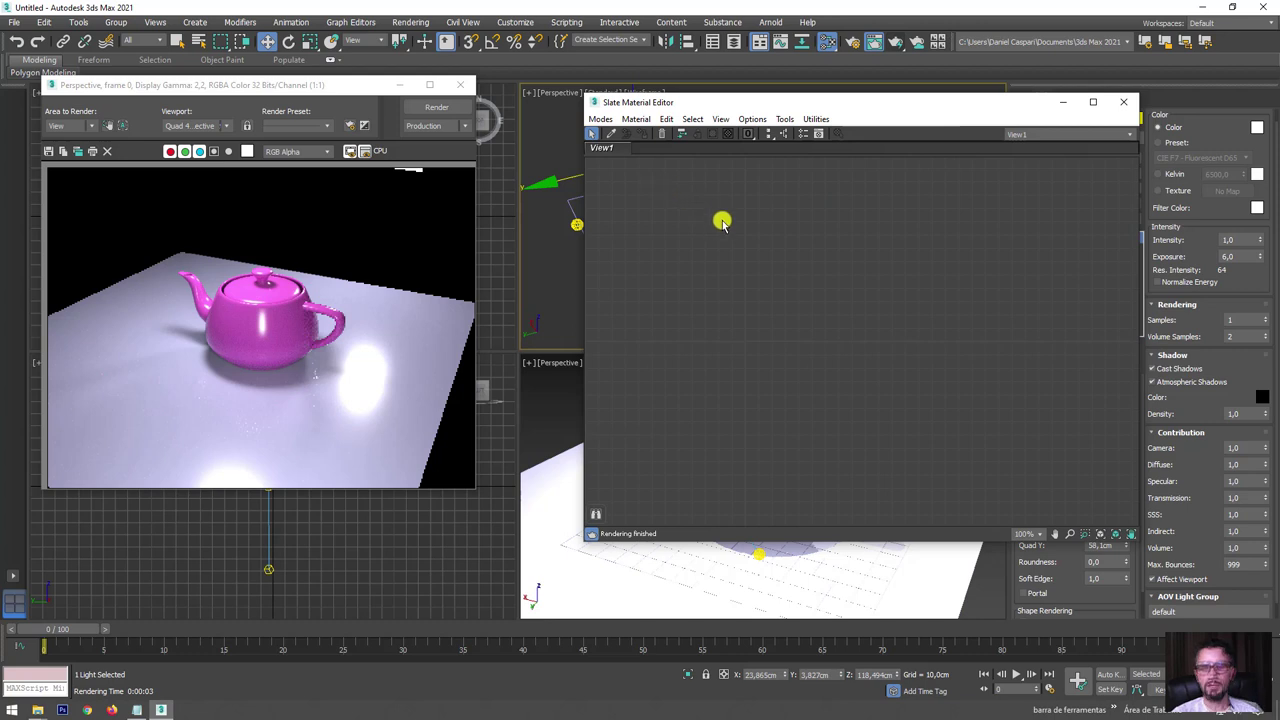
right_click(690, 204)
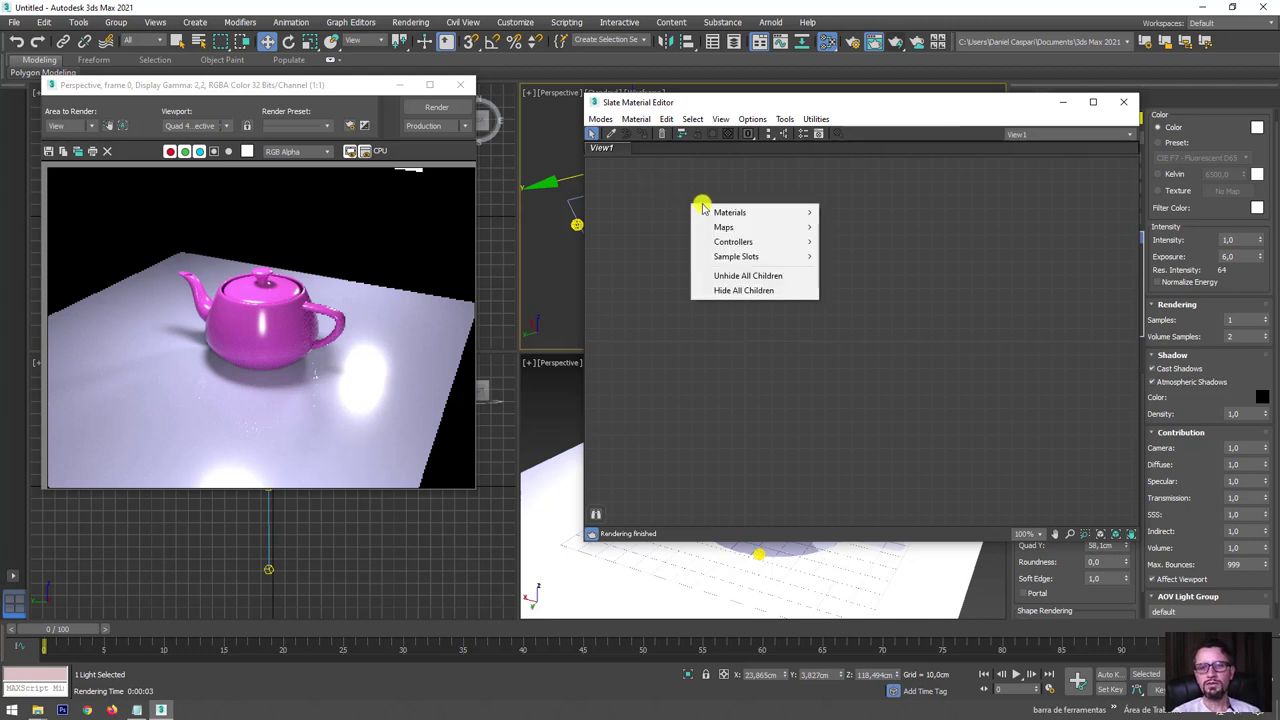
mouse_move(740, 212)
mouse_move(851, 227)
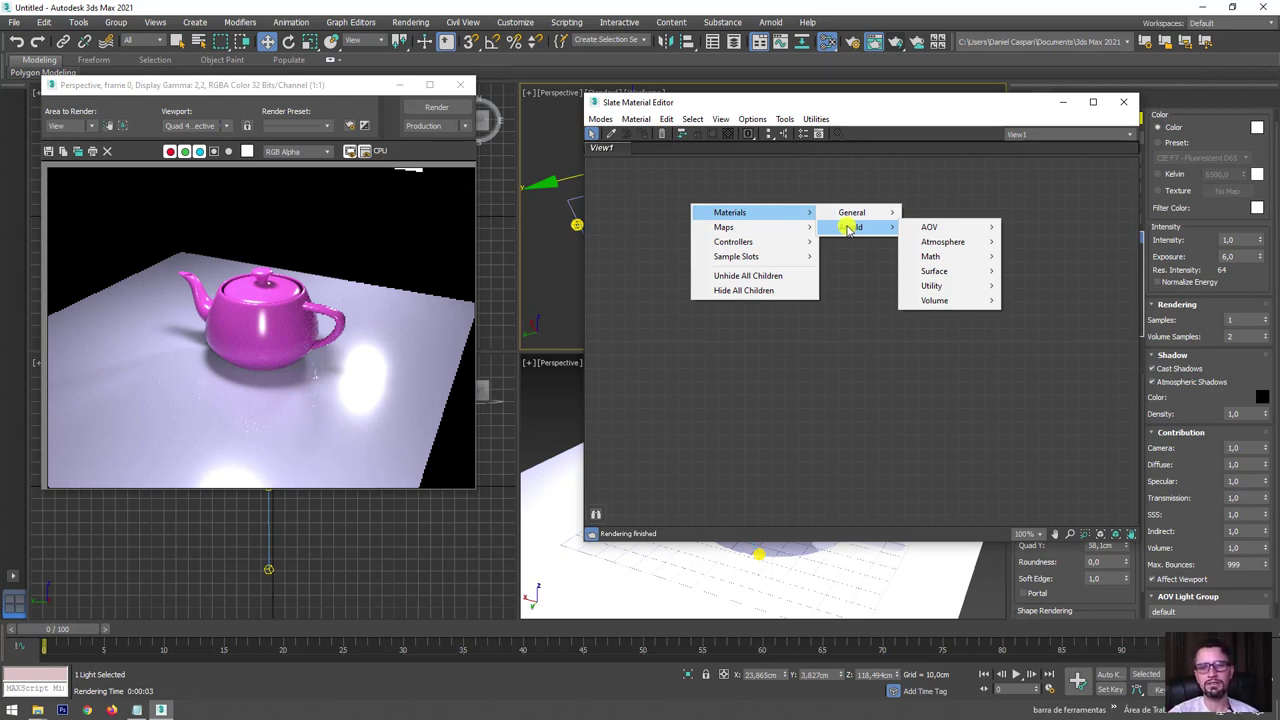
mouse_move(934, 271)
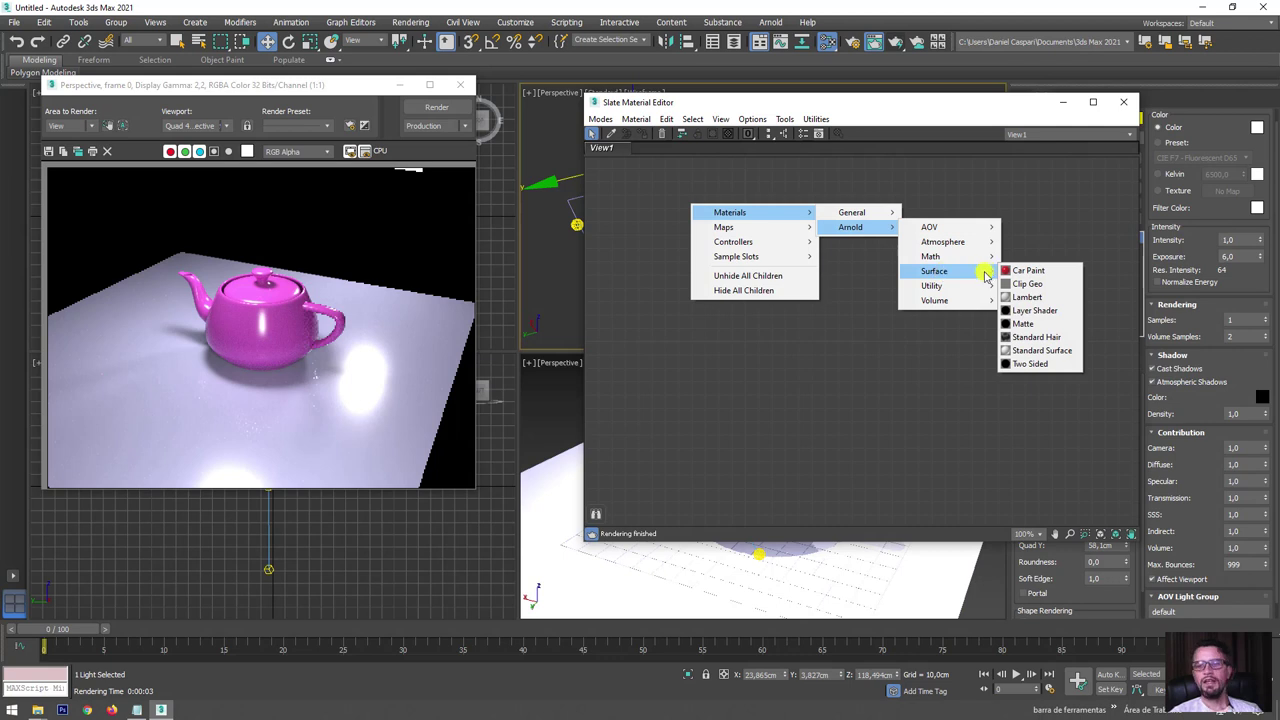
- Create a Standard Surface node (Material #25), move it left, and start renaming it piso
left_click(1045, 352)
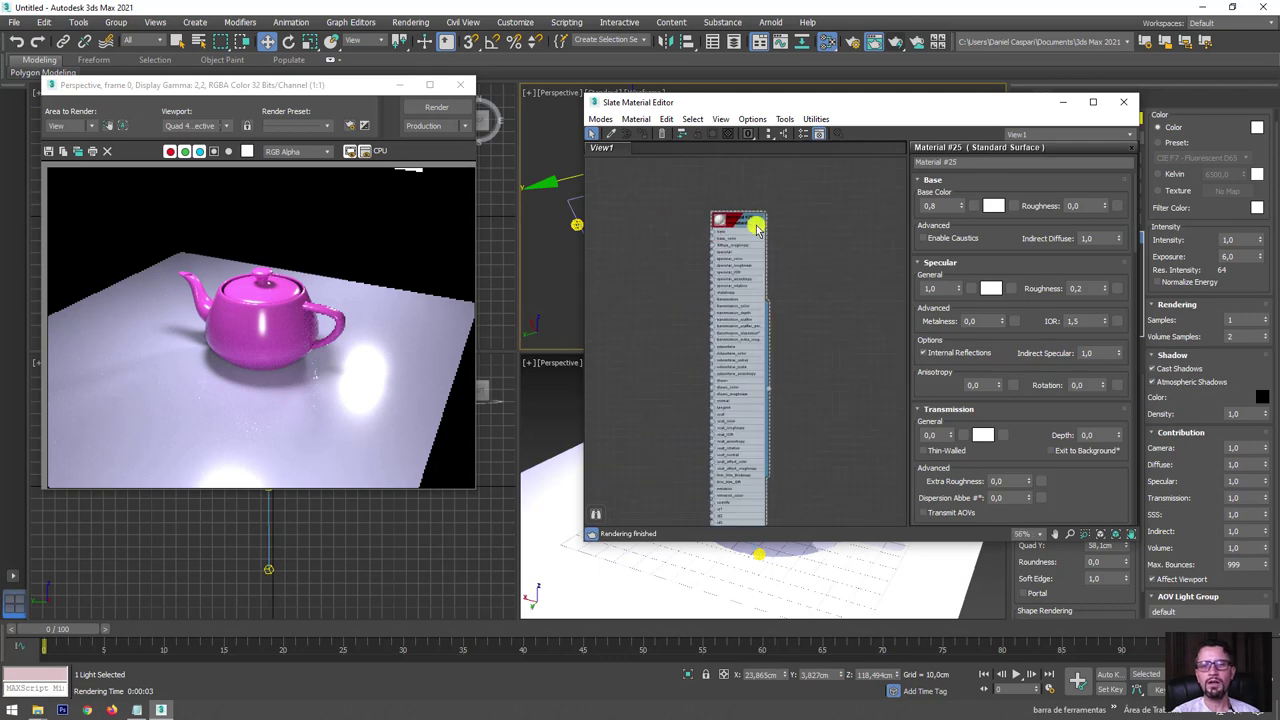
scroll(712, 246, "up", 3)
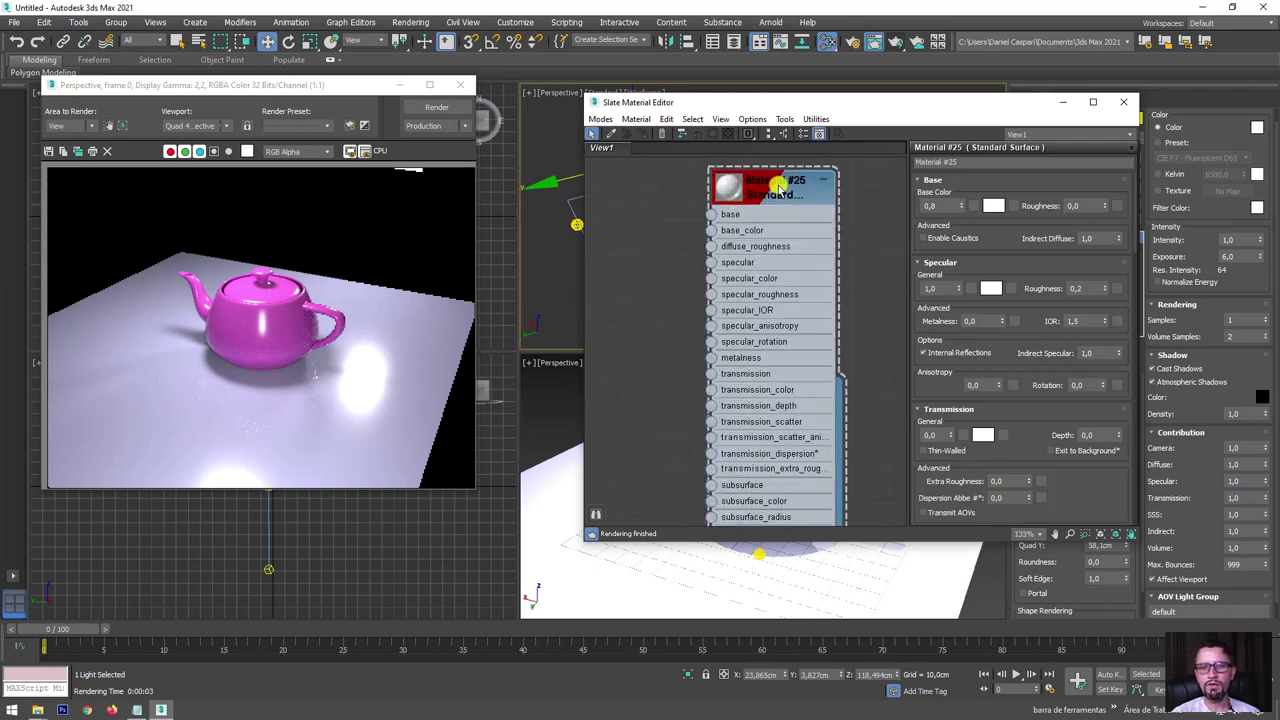
scroll(770, 186, "down", 3)
scroll(690, 345, "up", 1)
middle_click_drag(700, 342, 691, 277)
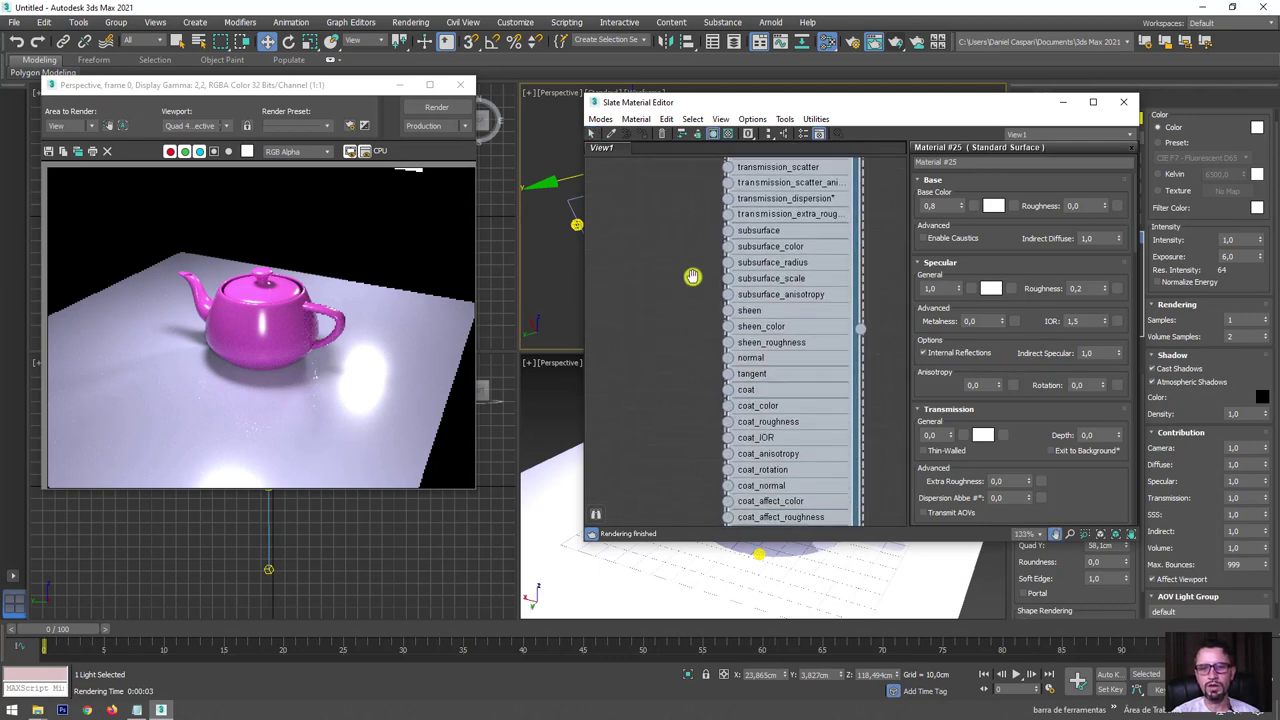
middle_click_drag(700, 429, 697, 277)
scroll(698, 375, "down", 2)
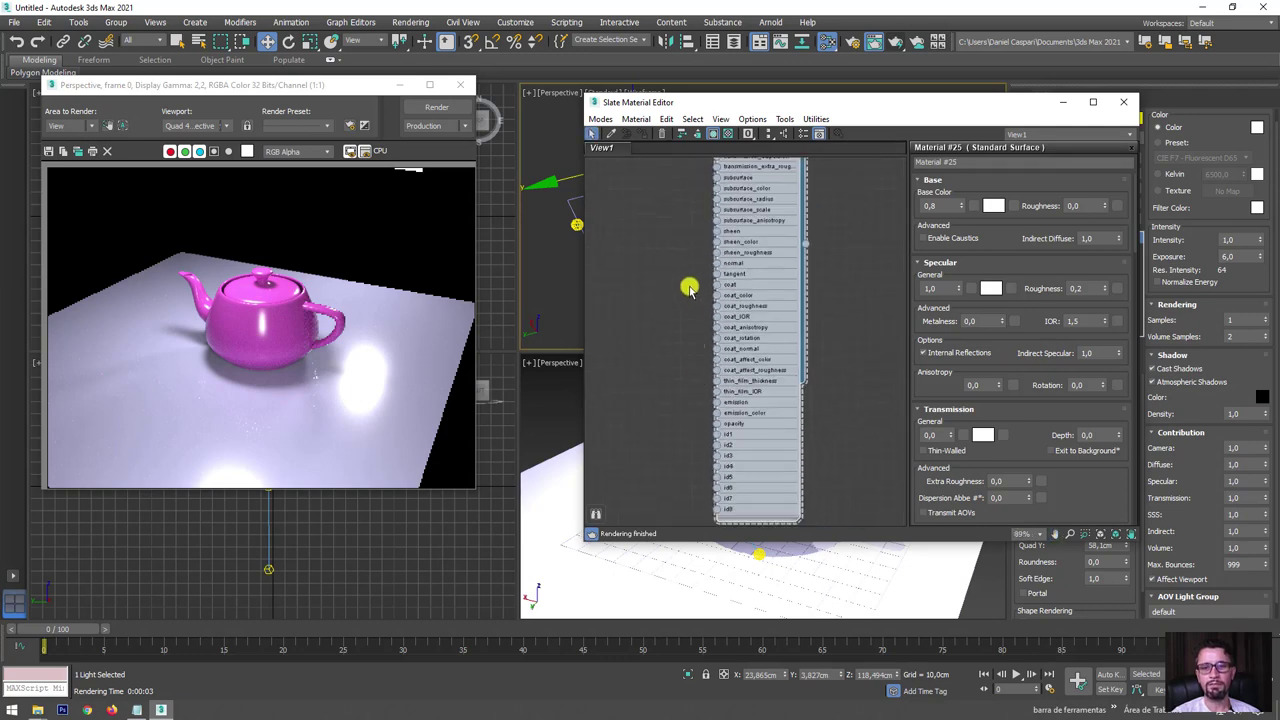
scroll(689, 286, "down", 3)
scroll(691, 314, "down", 2)
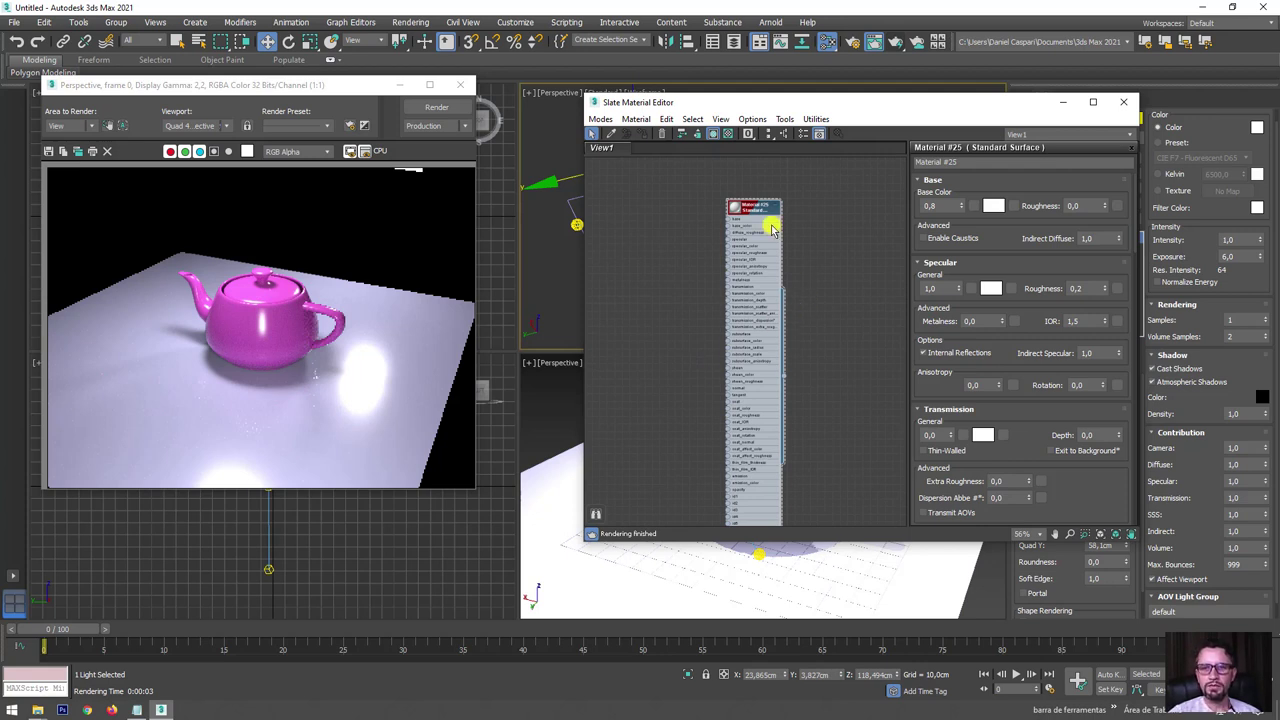
left_click_drag(757, 208, 696, 208)
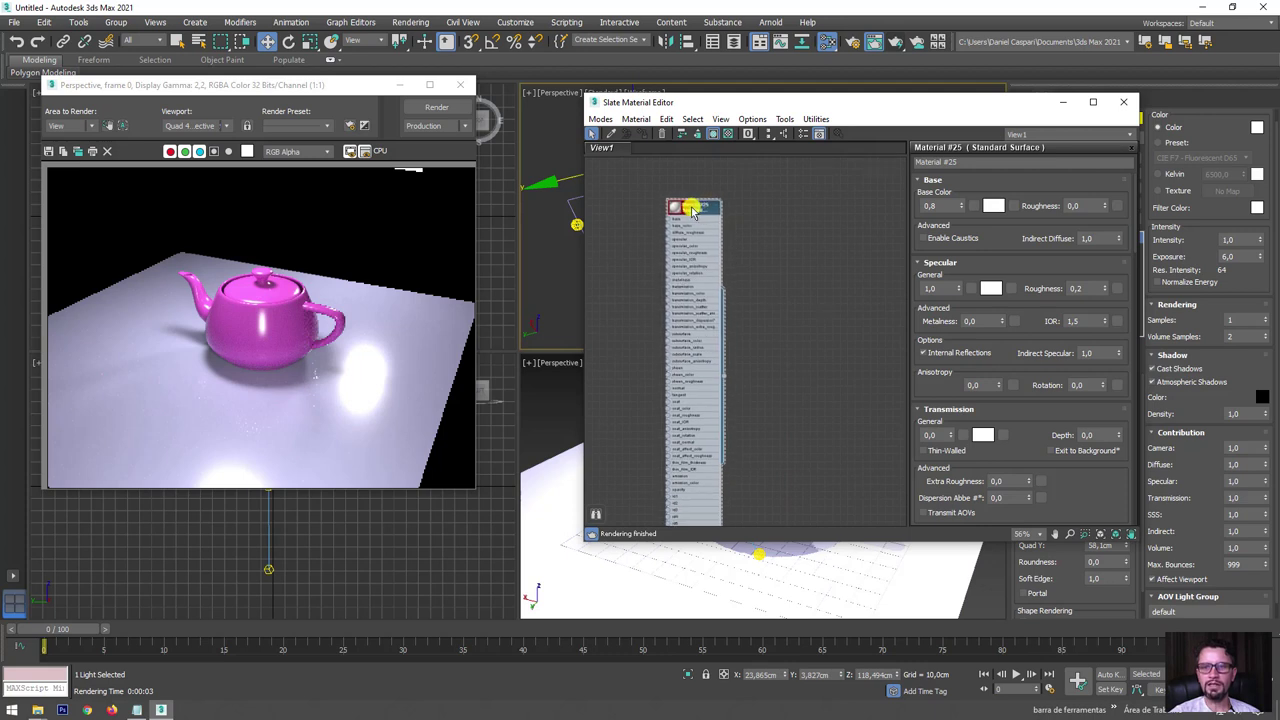
left_click(958, 163)
type("piso")
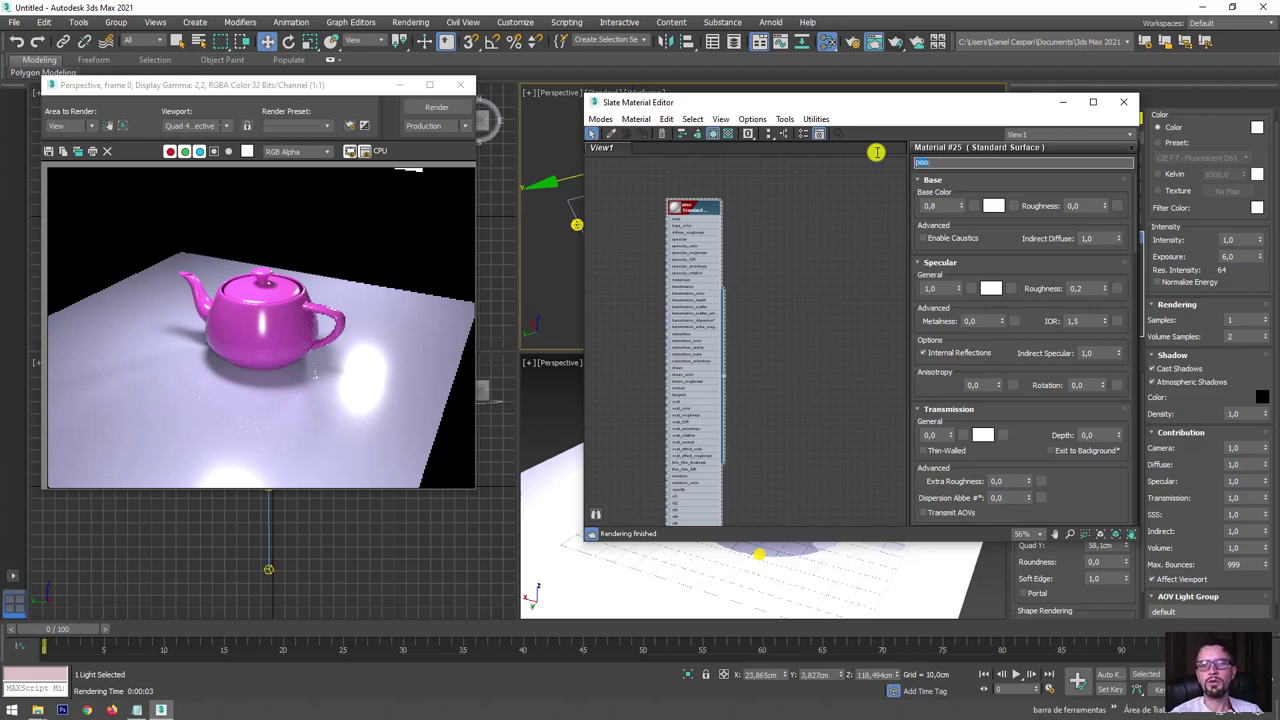
- Copy the piso node as modelo and assign piso to the floor plane
mouse_move(685, 208)
left_mouse_down("shift")
mouse_move(772, 234)
mouse_move(797, 193)
left_mouse_up("shift")
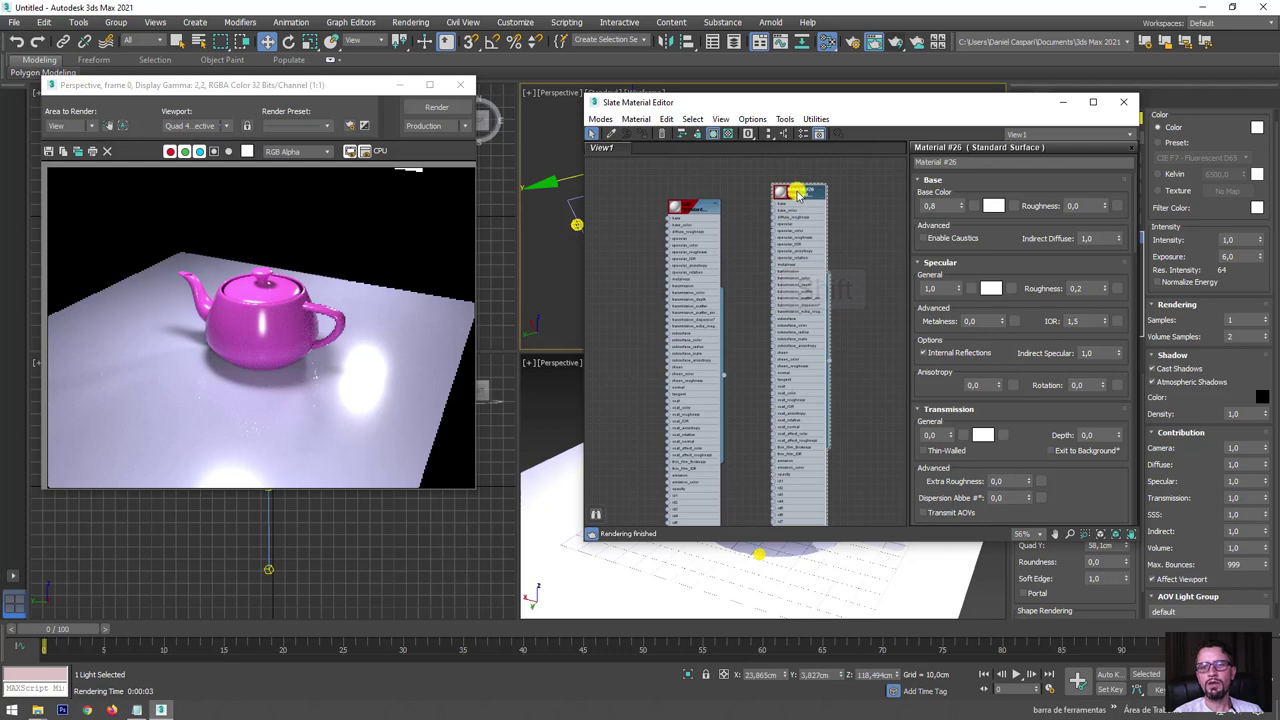
left_click(960, 162)
type("modelo")
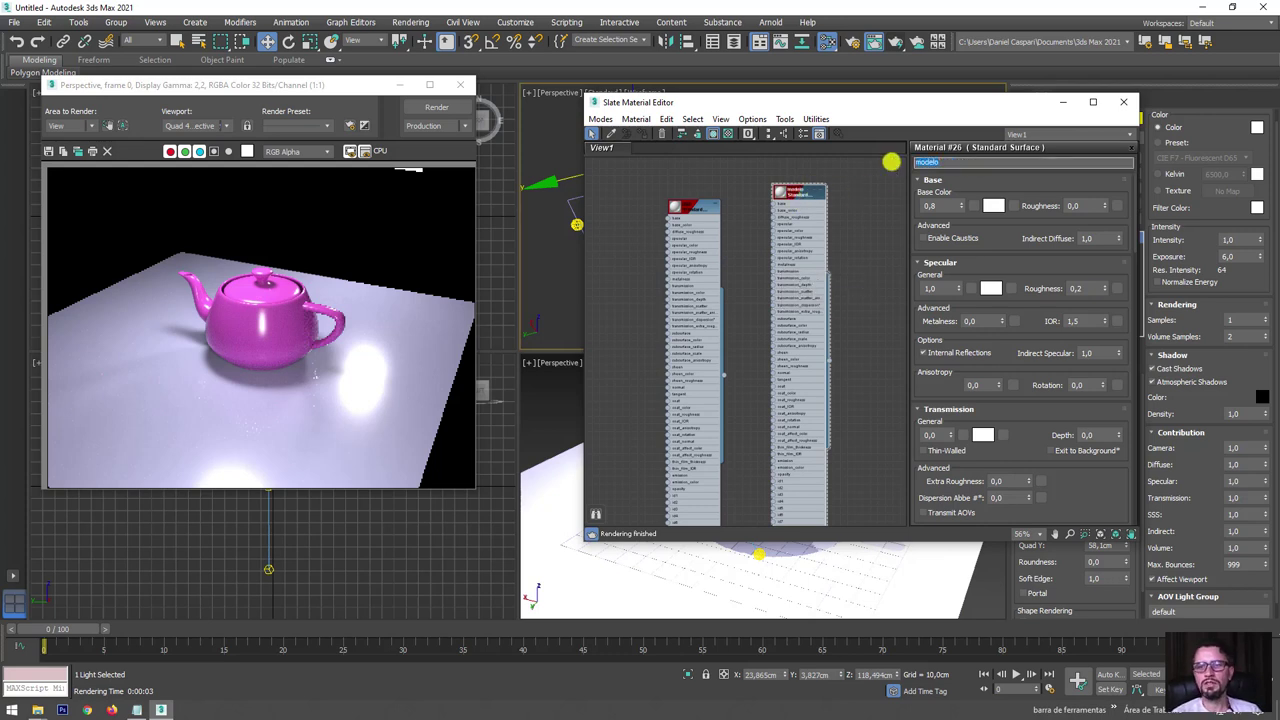
left_click_drag(688, 209, 666, 178)
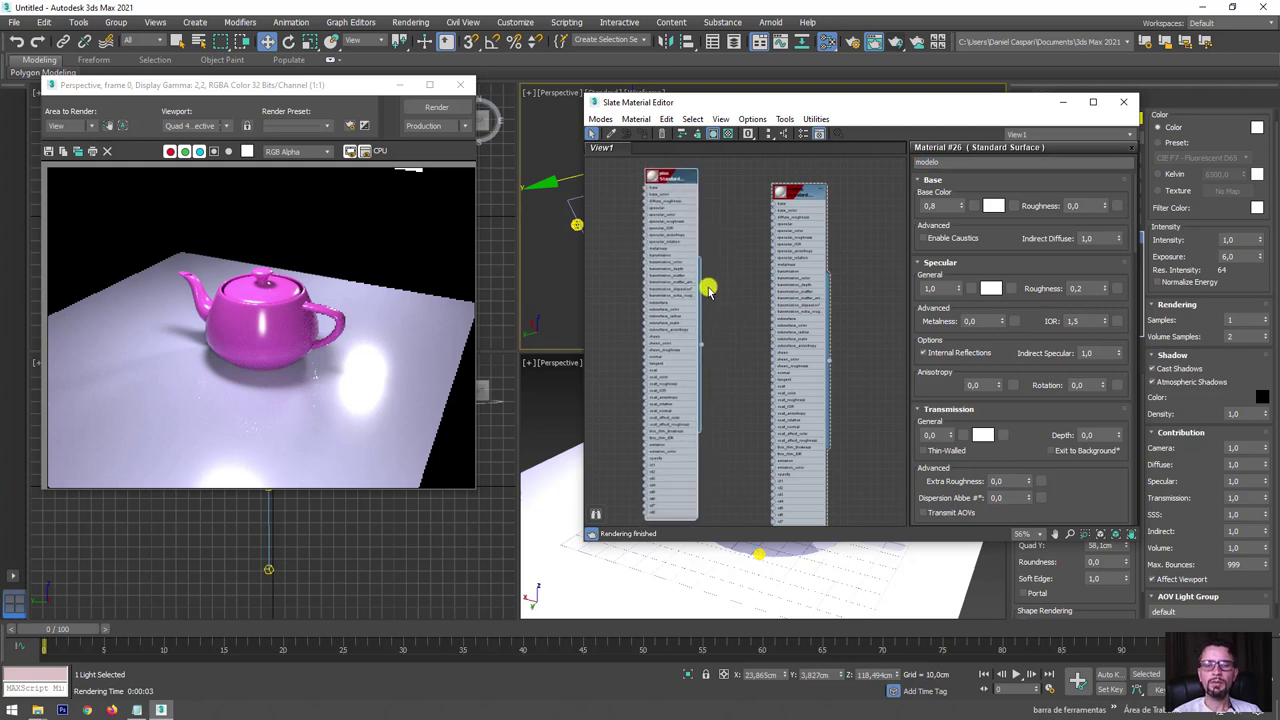
mouse_move(701, 346)
left_mouse_down()
mouse_move(620, 595)
mouse_move(608, 595)
left_mouse_up()
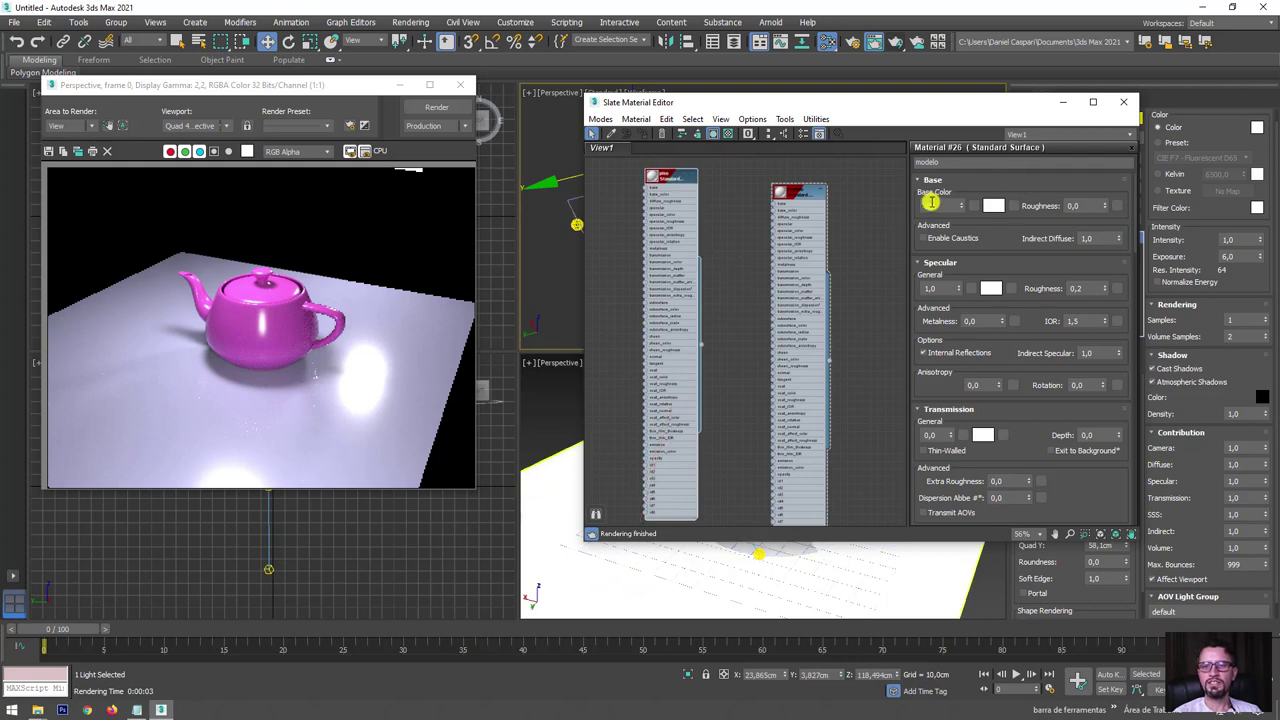
- Set modelo's Base Color to light blue and arrange the nodes
left_click(993, 205)
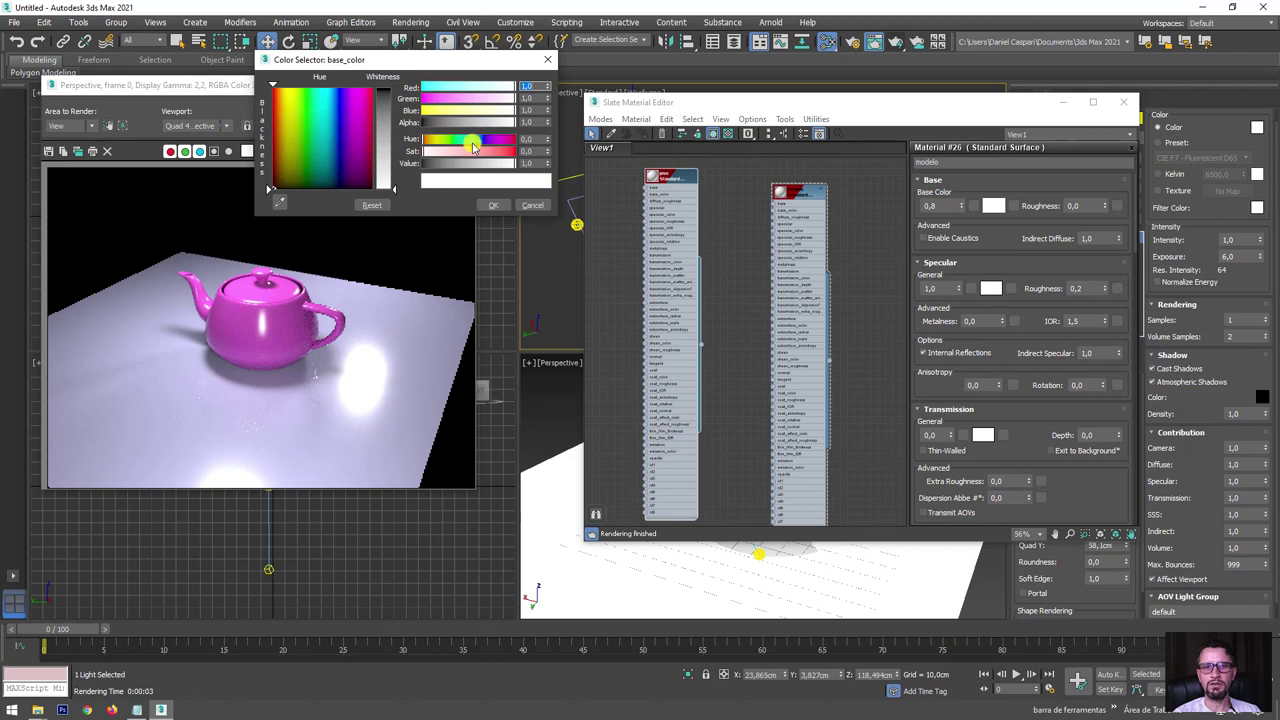
left_click_drag(483, 152, 518, 192)
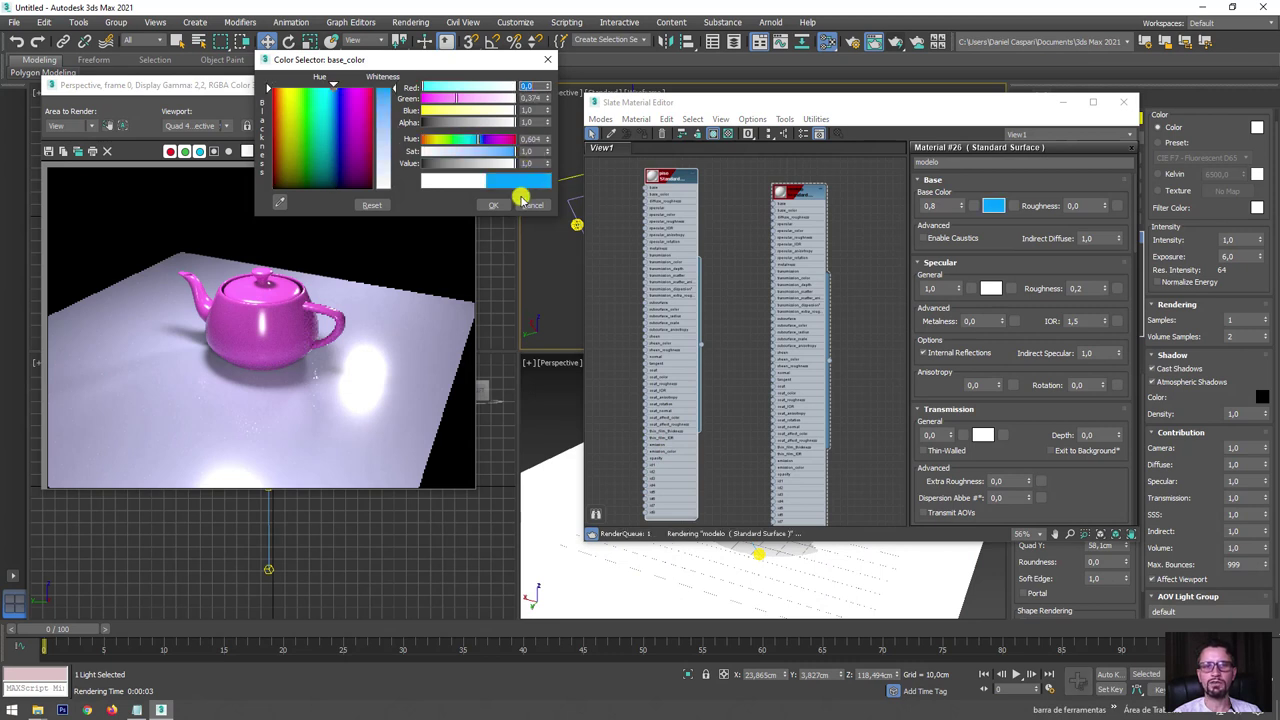
left_click(488, 203)
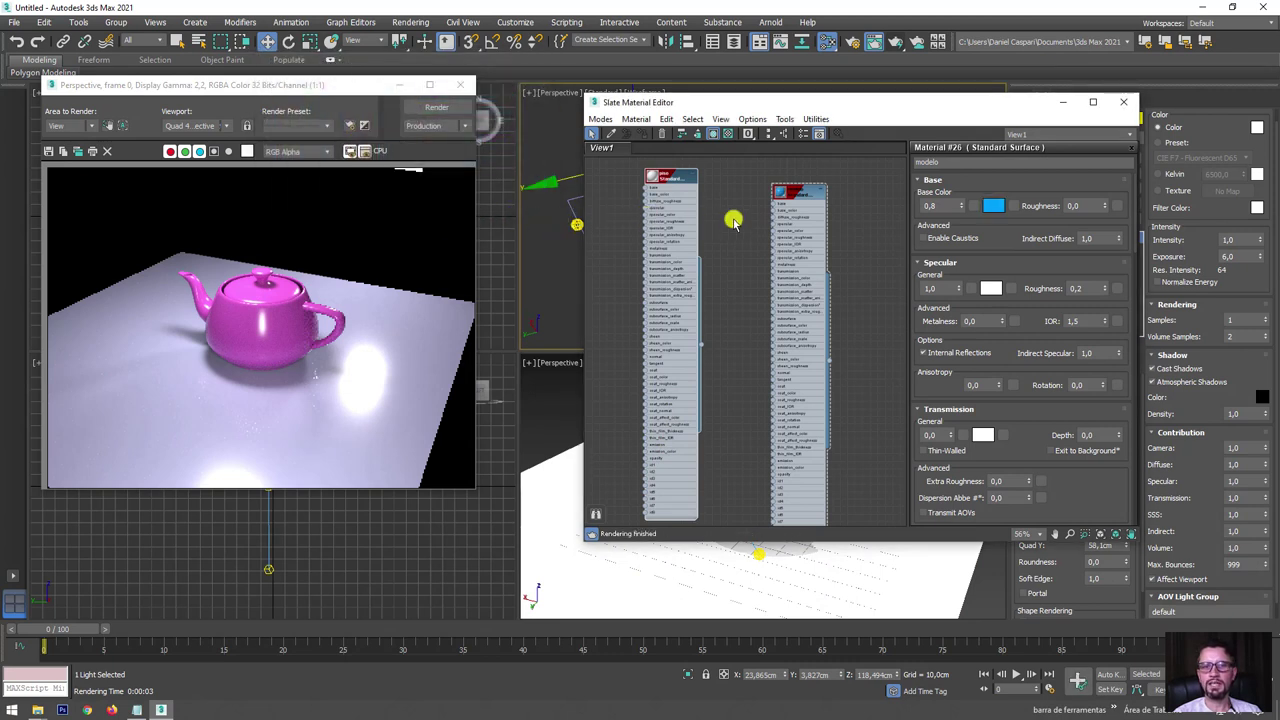
mouse_move(805, 190)
left_mouse_down()
mouse_move(773, 207)
mouse_move(810, 193)
left_mouse_up()
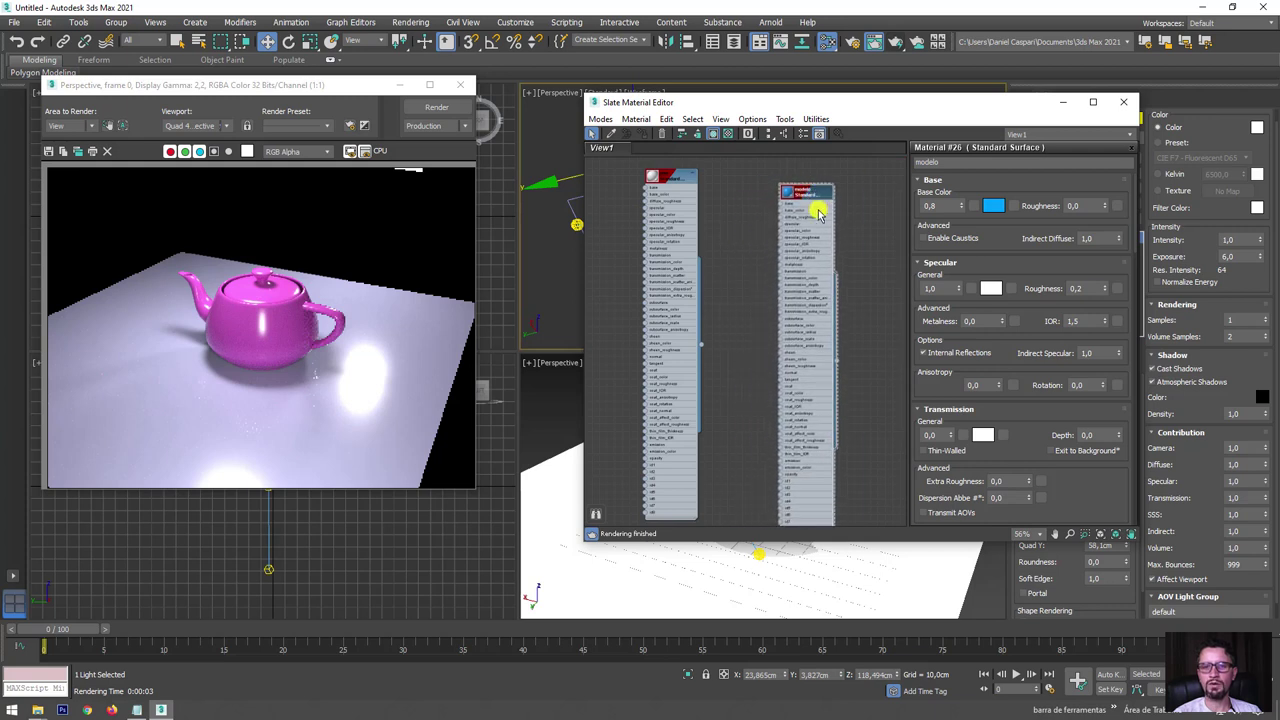
left_click(677, 177)
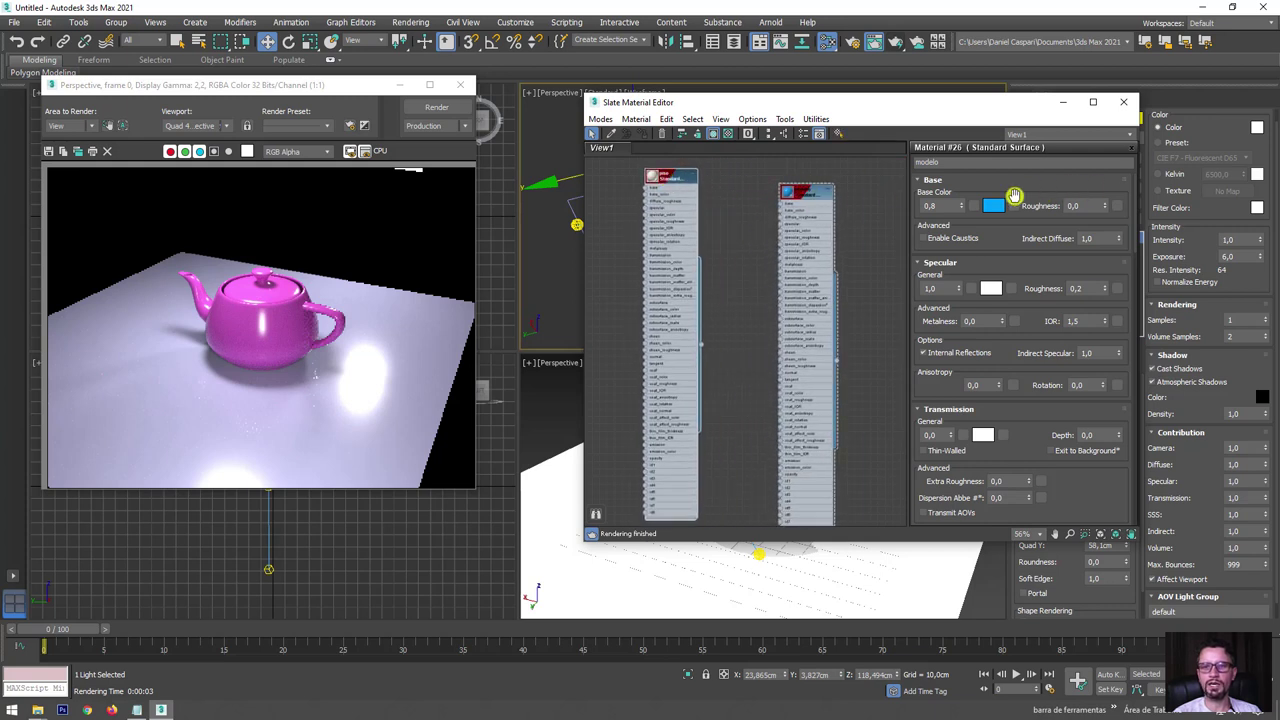
double_click(665, 177)
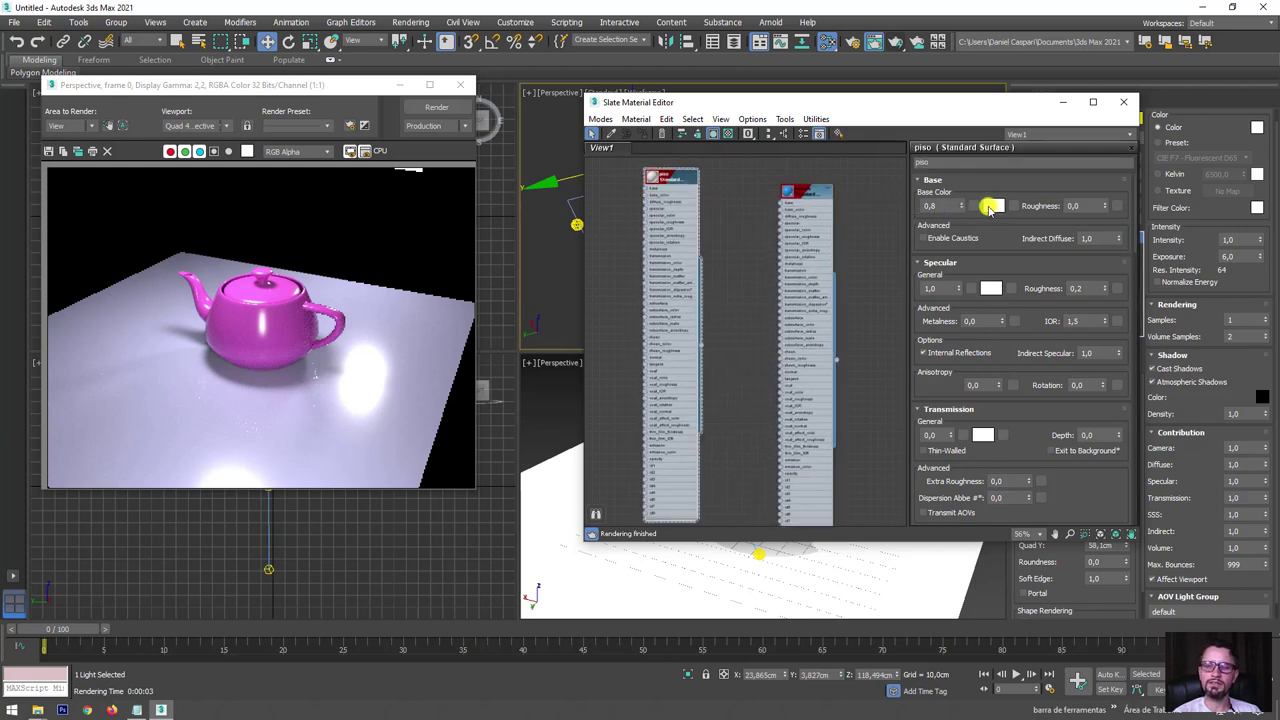
- Set piso's Base Color to red and render the teapot on the red floor
left_click(993, 205)
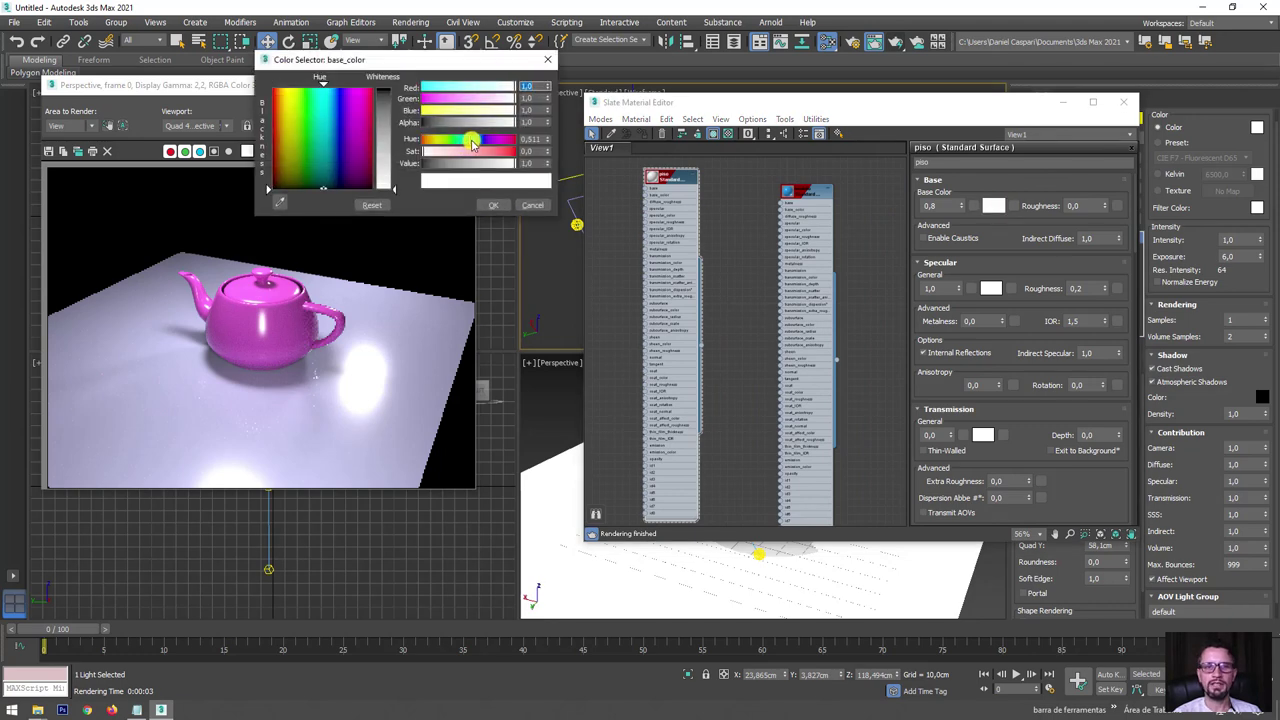
left_click_drag(472, 140, 516, 151)
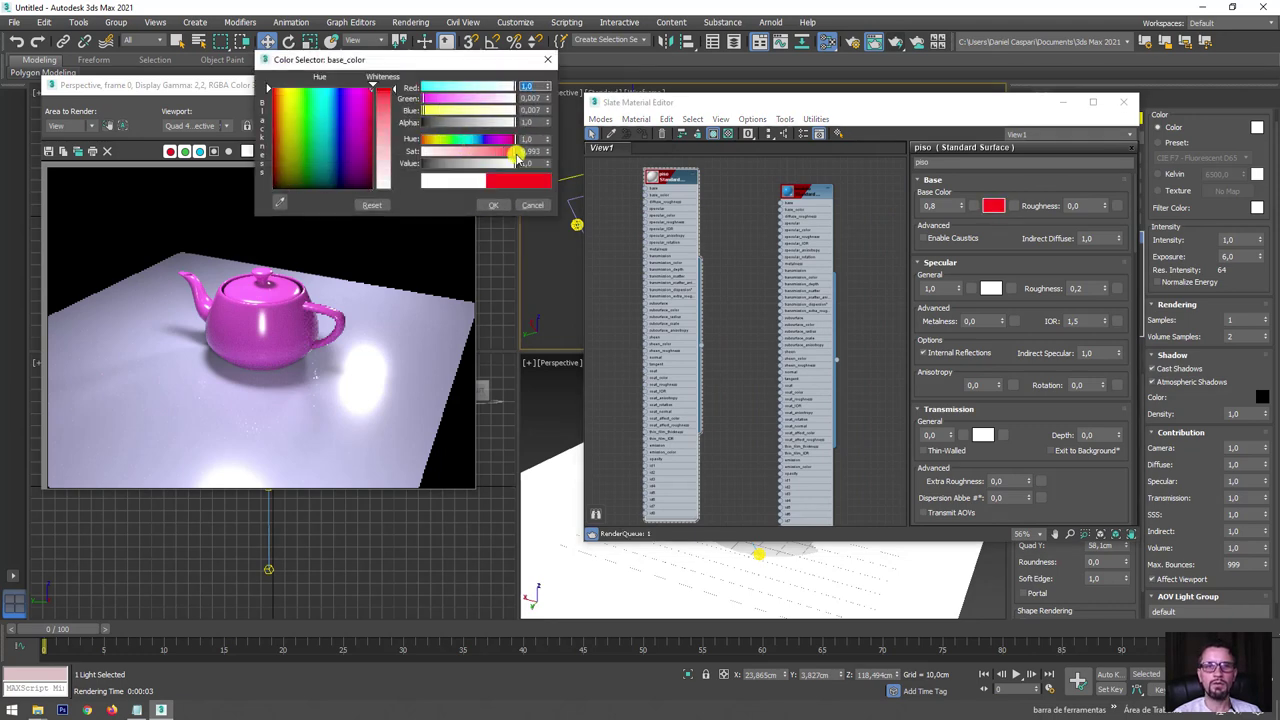
left_click(489, 204)
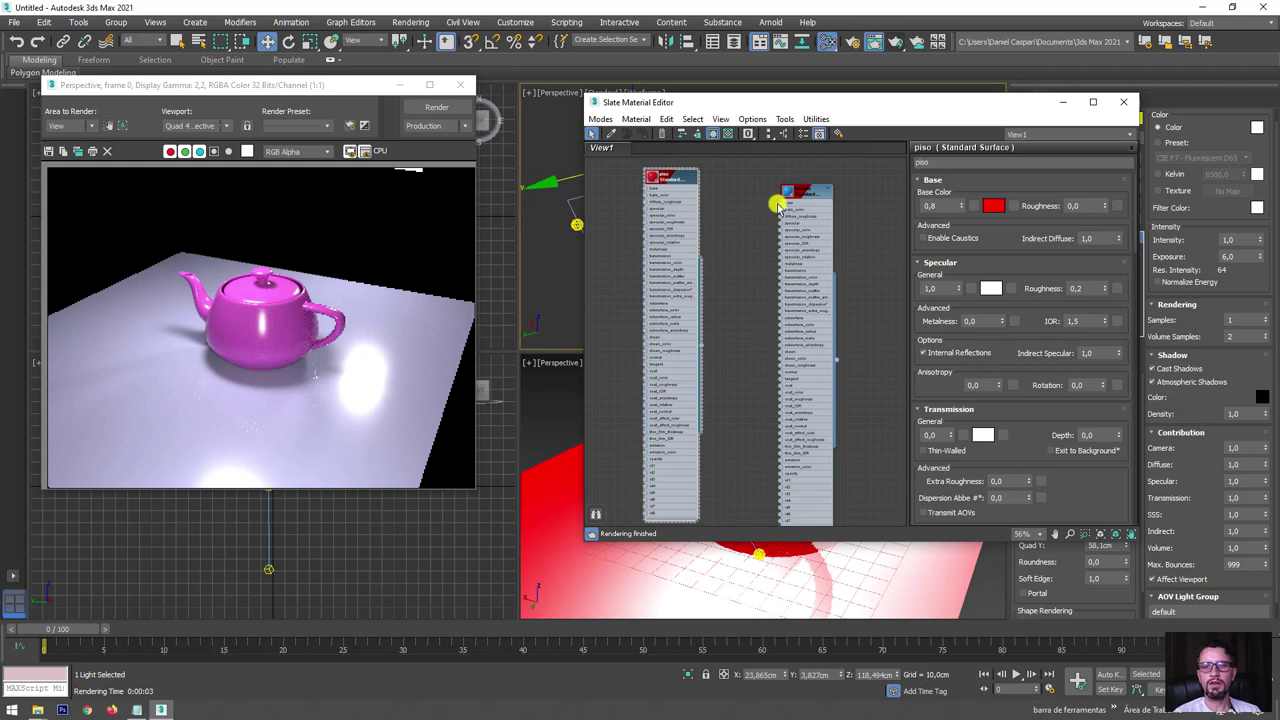
left_click_drag(808, 196, 861, 188)
left_click(555, 413)
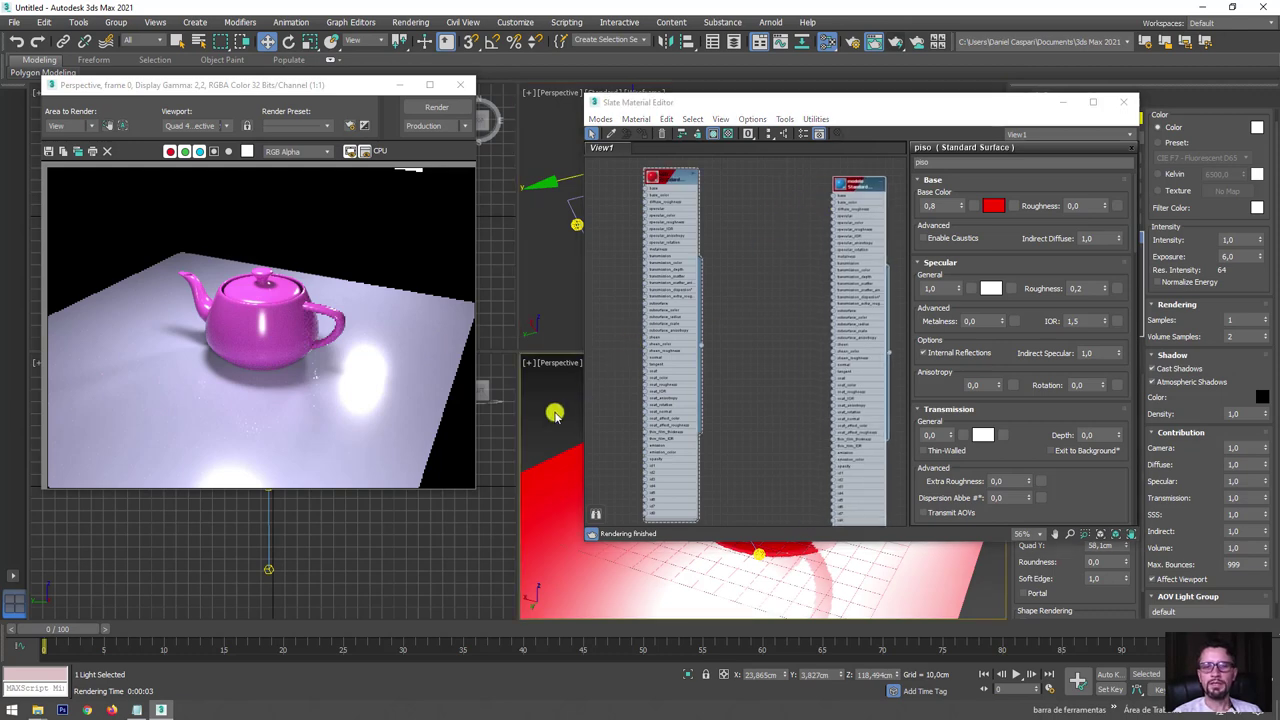
left_click(897, 44)
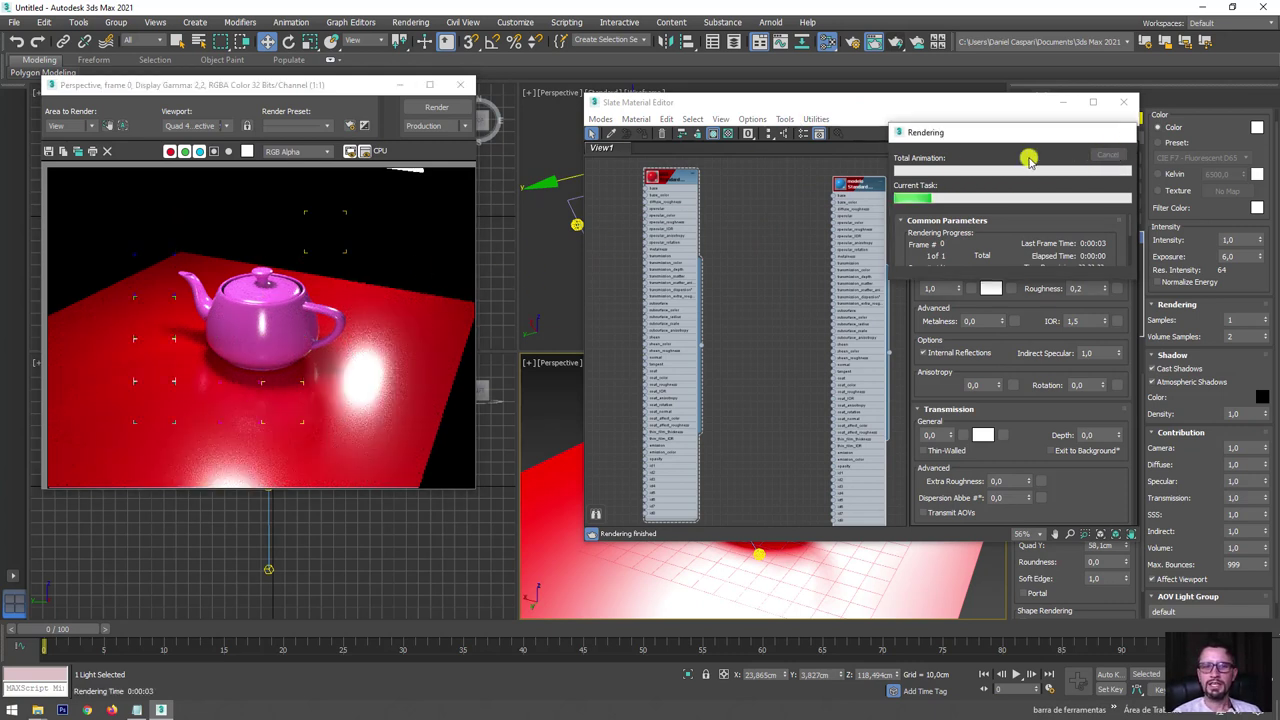
- Wire the modelo material to the teapot and render it blue on the red floor
left_click_drag(850, 107, 273, 69)
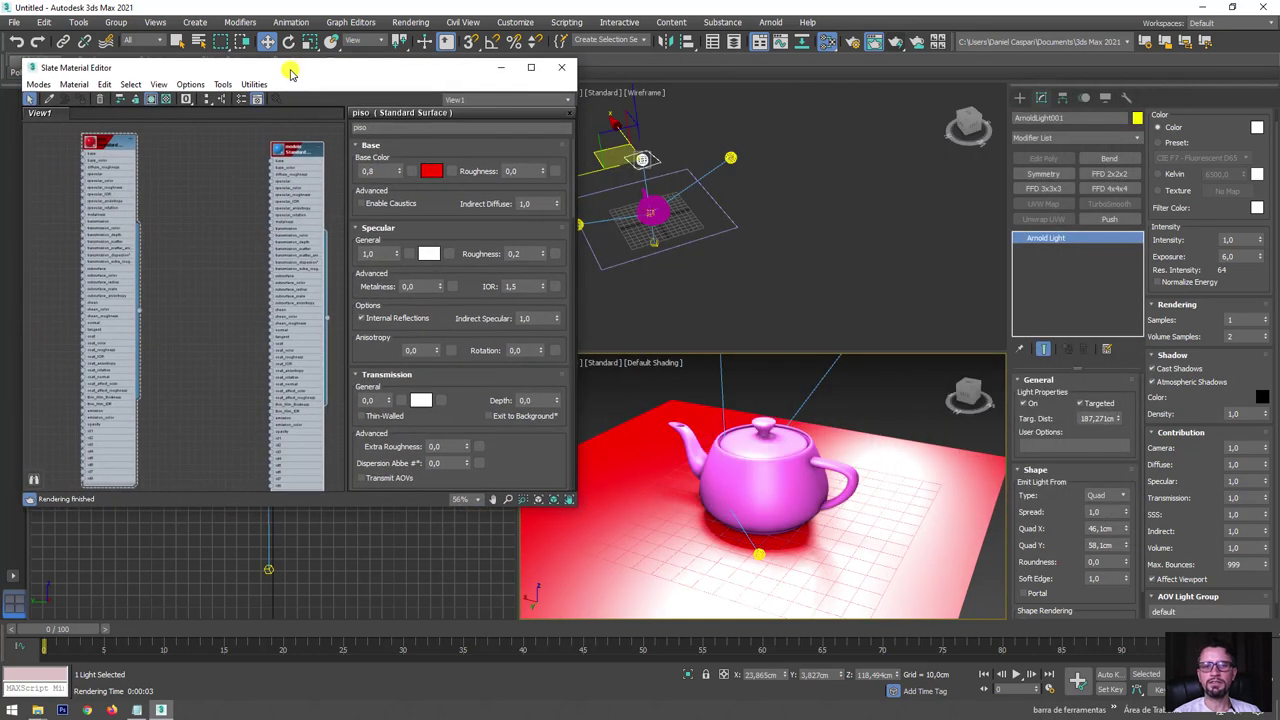
left_click_drag(328, 320, 777, 491)
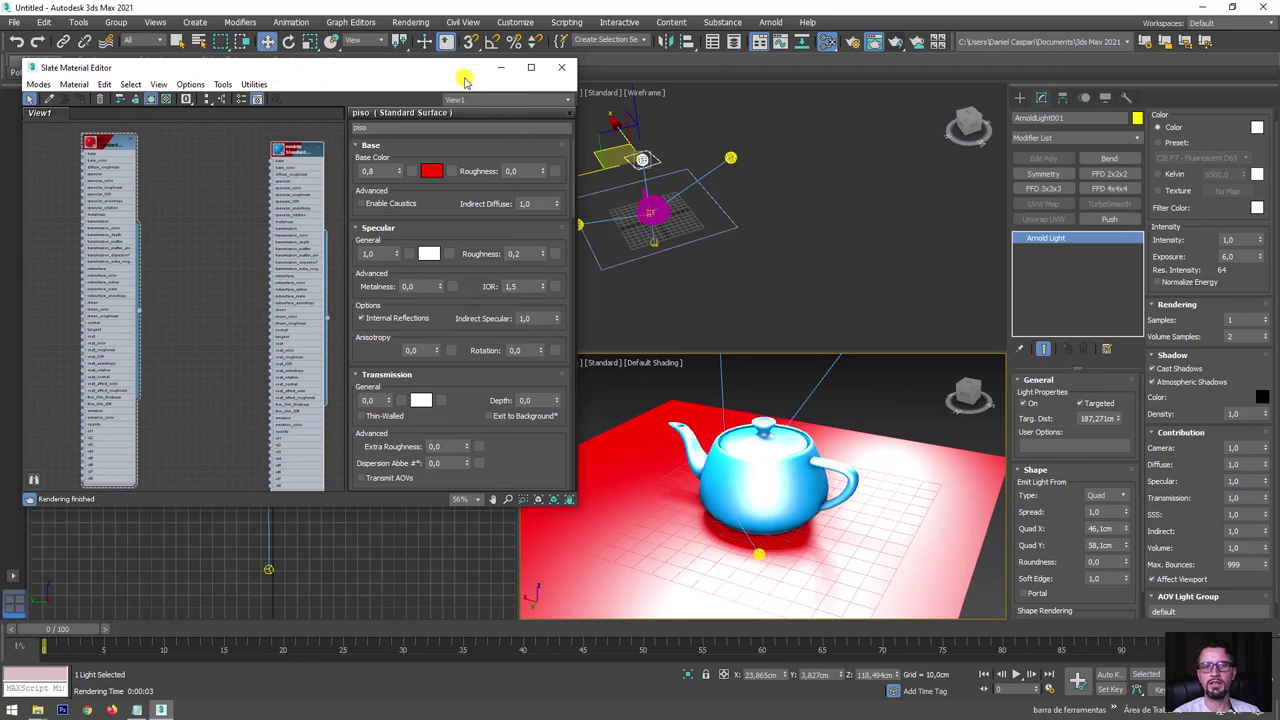
mouse_move(439, 72)
left_mouse_down()
mouse_move(1012, 123)
mouse_move(1000, 119)
left_mouse_up()
left_click(890, 42)
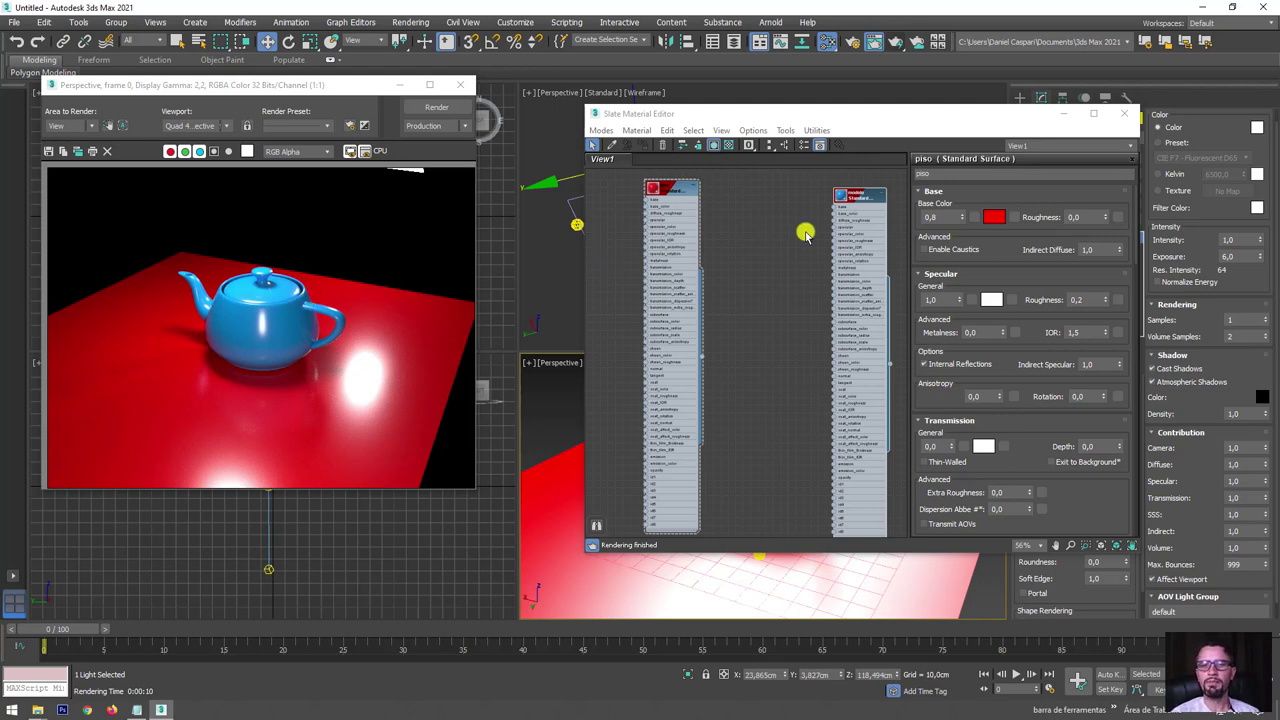
- Locate the piso node on the Slate canvas and open its parameters
scroll(830, 220, "up", 3)
left_click_drag(855, 207, 718, 261)
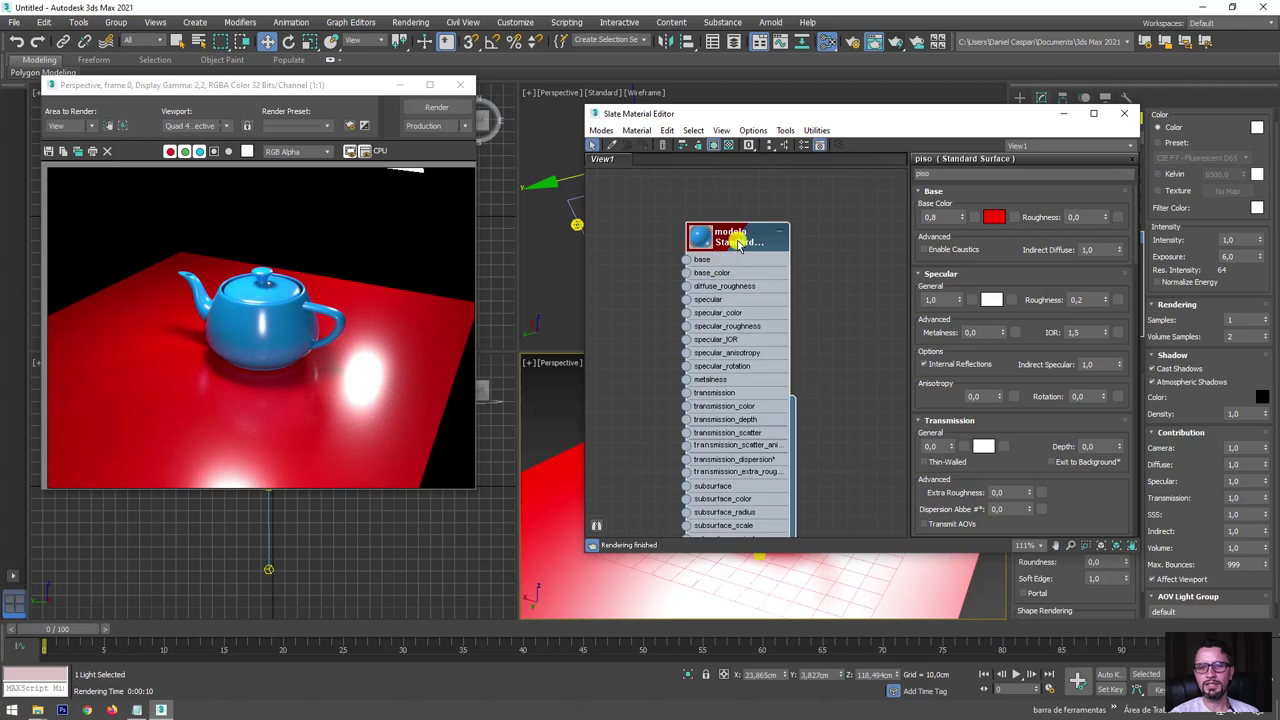
double_click(737, 237)
middle_click_drag(694, 251, 700, 291)
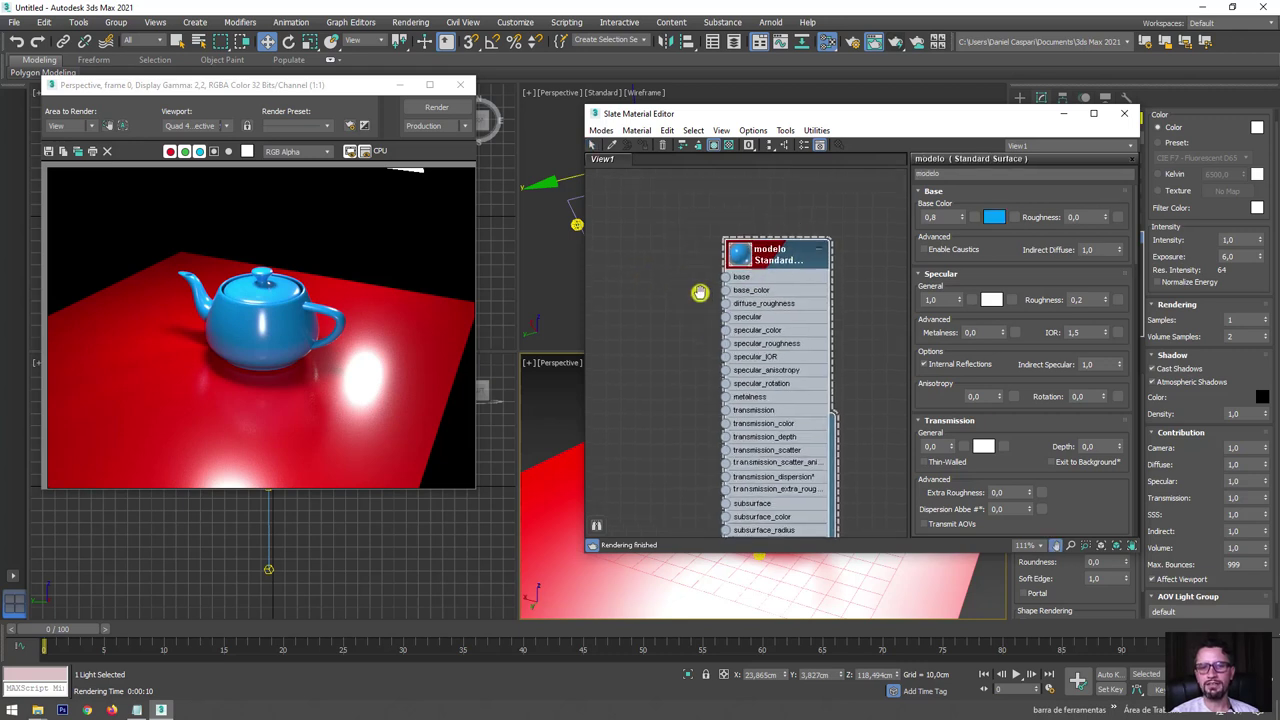
scroll(774, 298, "down", 2)
double_click(709, 250)
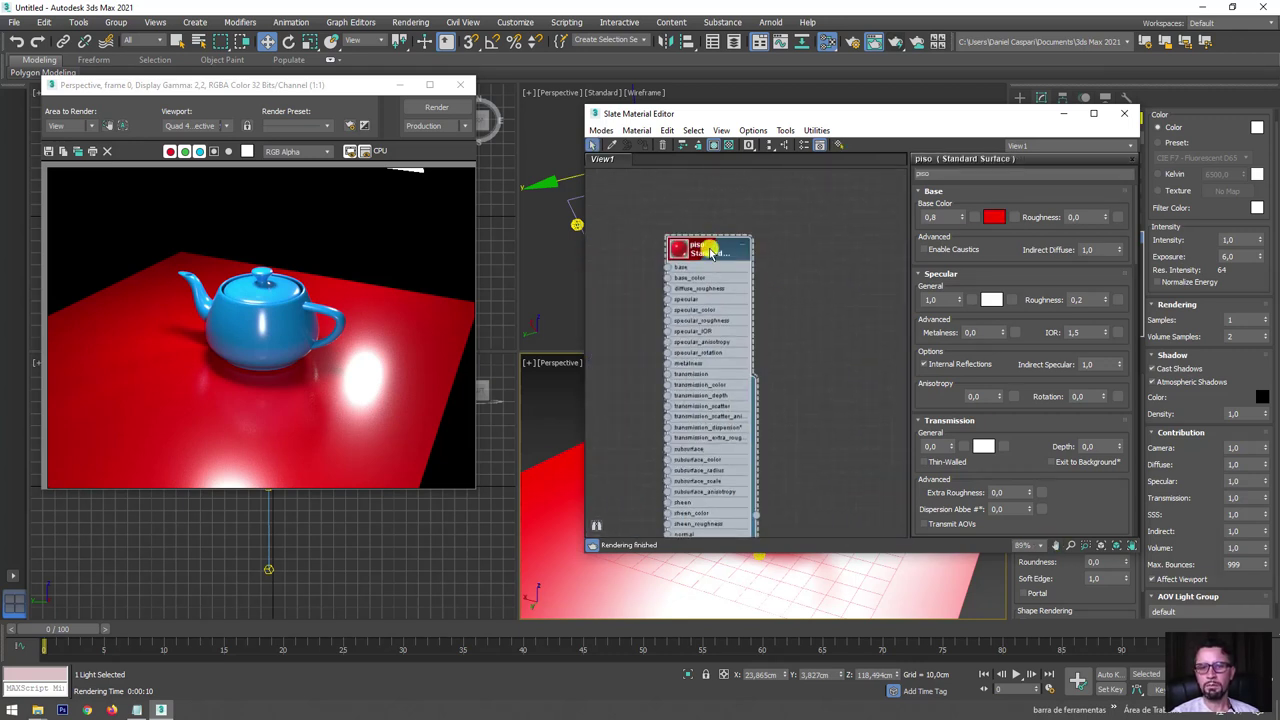
- Set piso's Base Color Value to 0 (black), render briefly, cancel, and close the Slate editor
left_click(993, 217)
left_click_drag(486, 163, 414, 164)
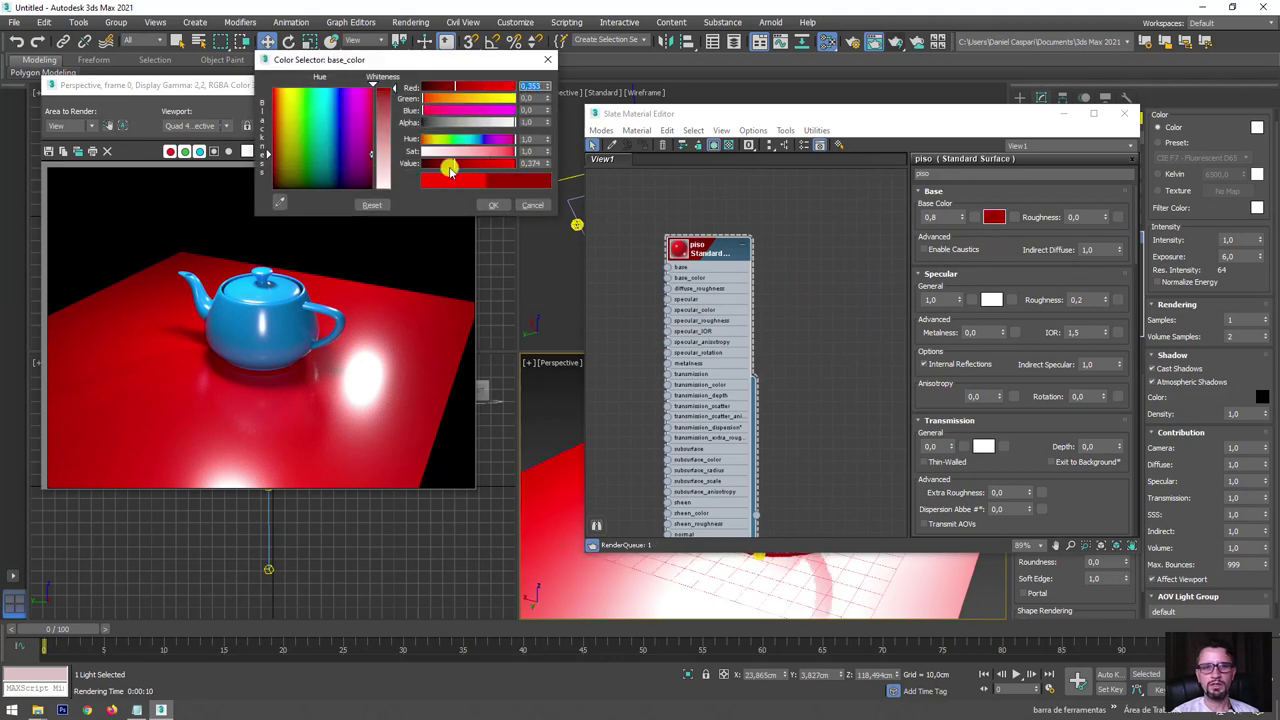
left_click(500, 205)
left_click(895, 41)
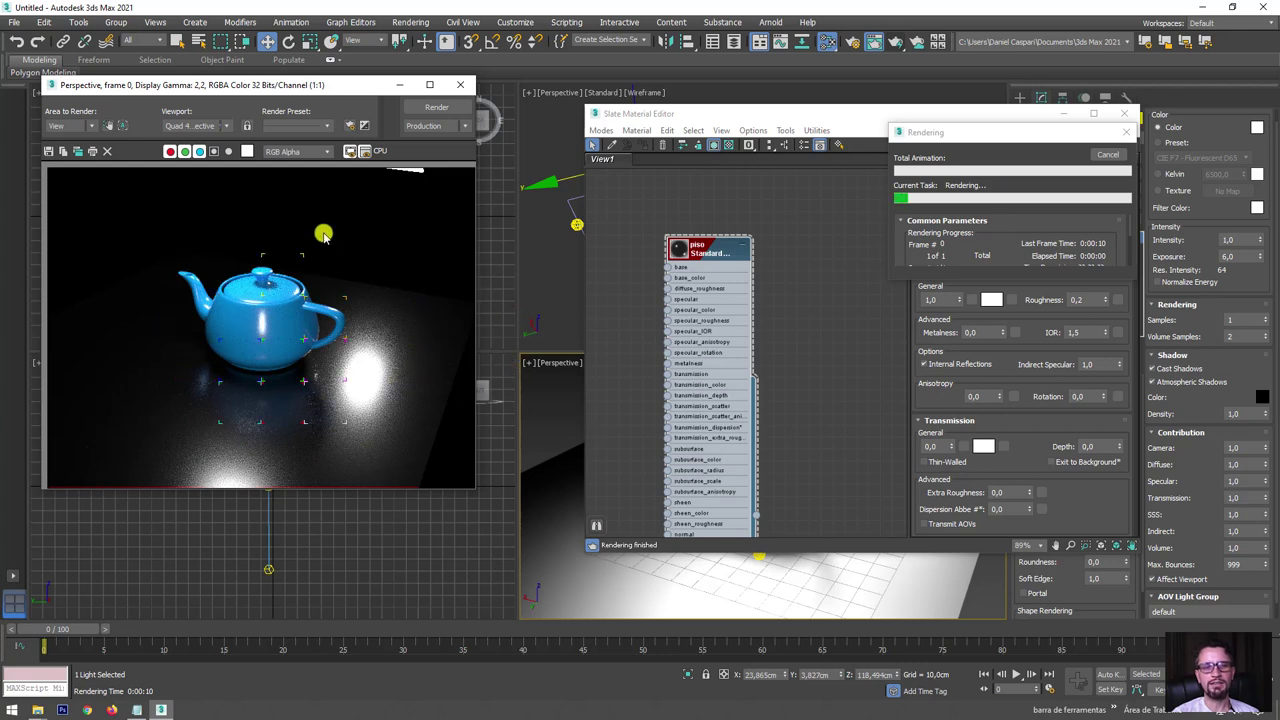
left_click(1107, 155)
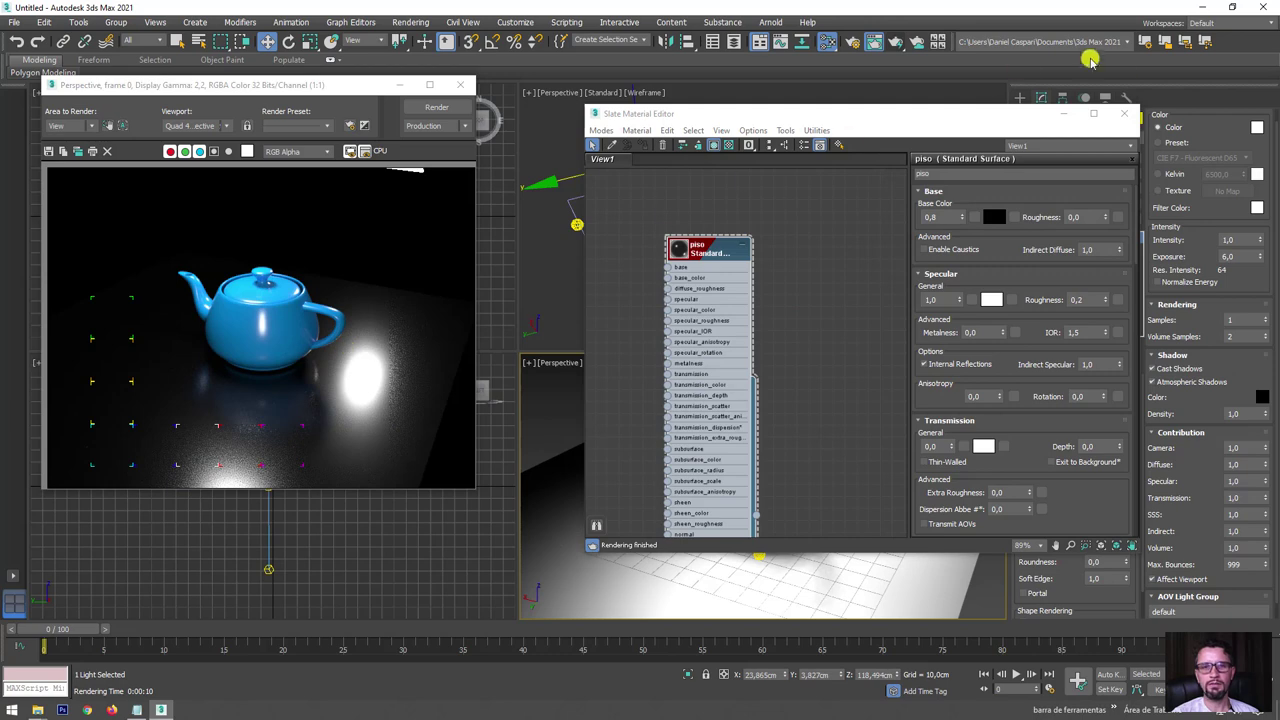
left_click(1124, 113)
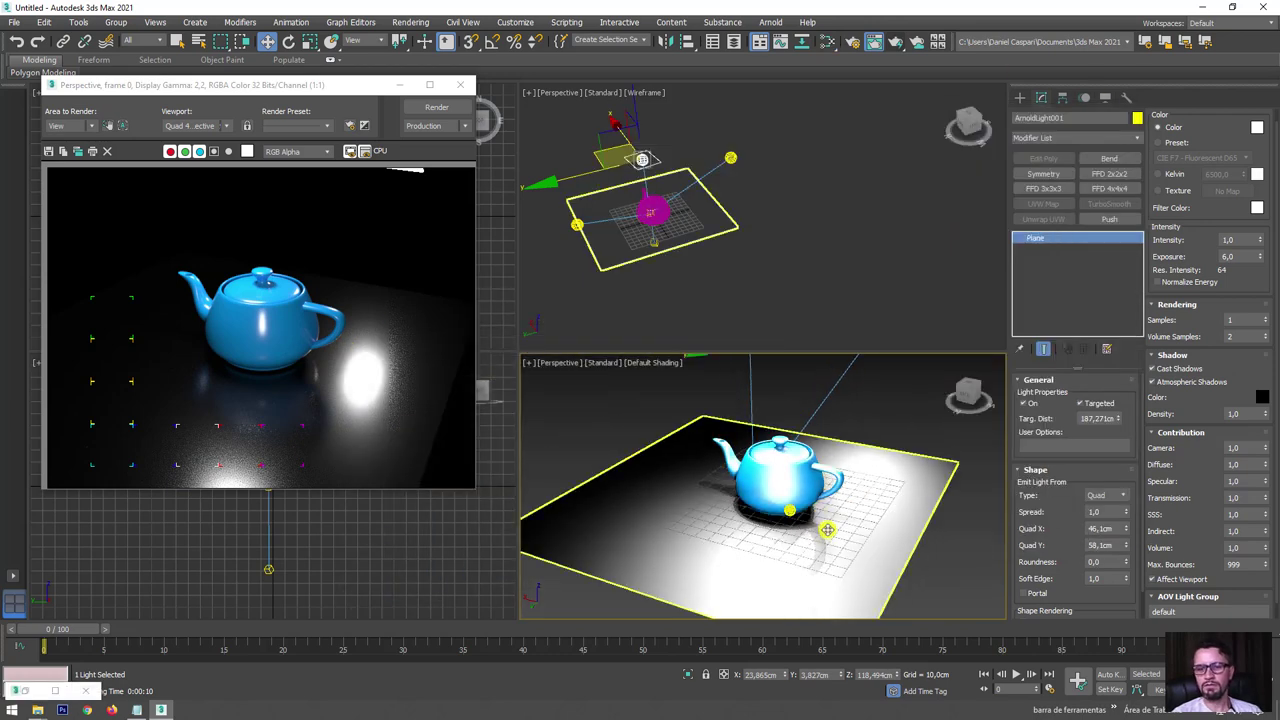
- Convert the floor plane to Editable Poly and Shift-drag its back edge up along Z into a wall
left_click(830, 520)
right_click(866, 490)
mouse_move(928, 631)
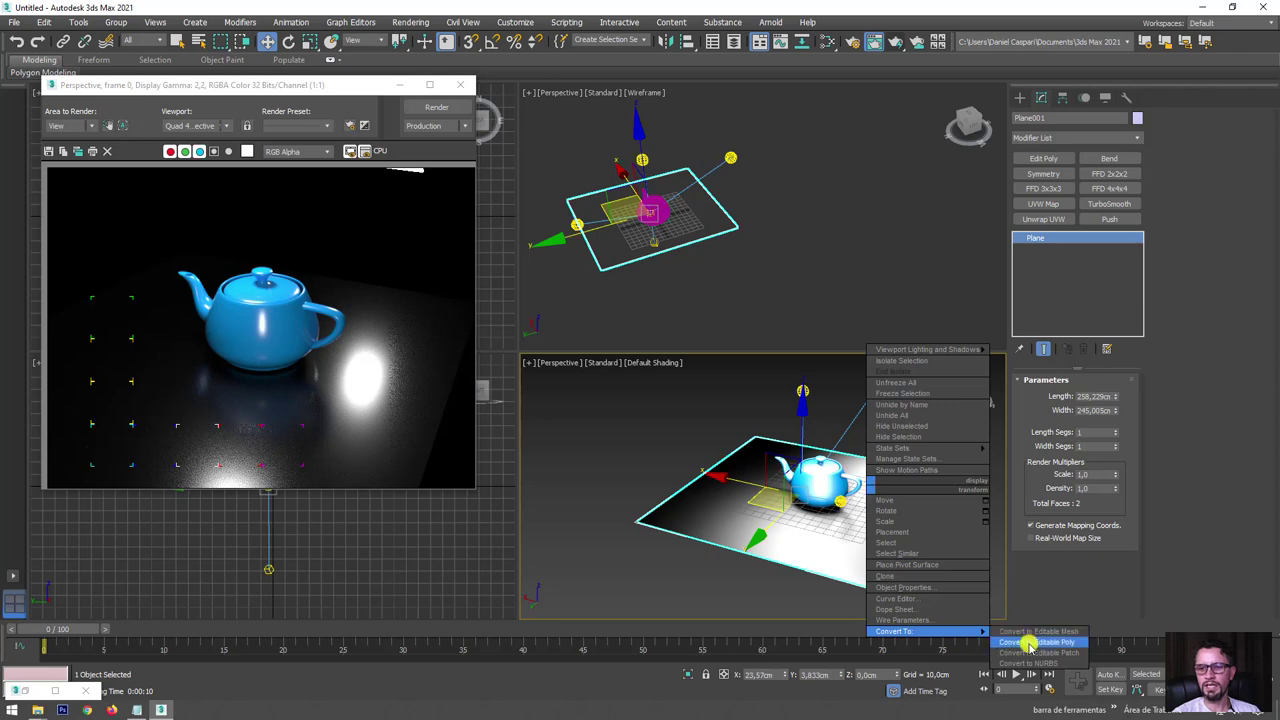
left_click(1036, 642)
left_click(1057, 395)
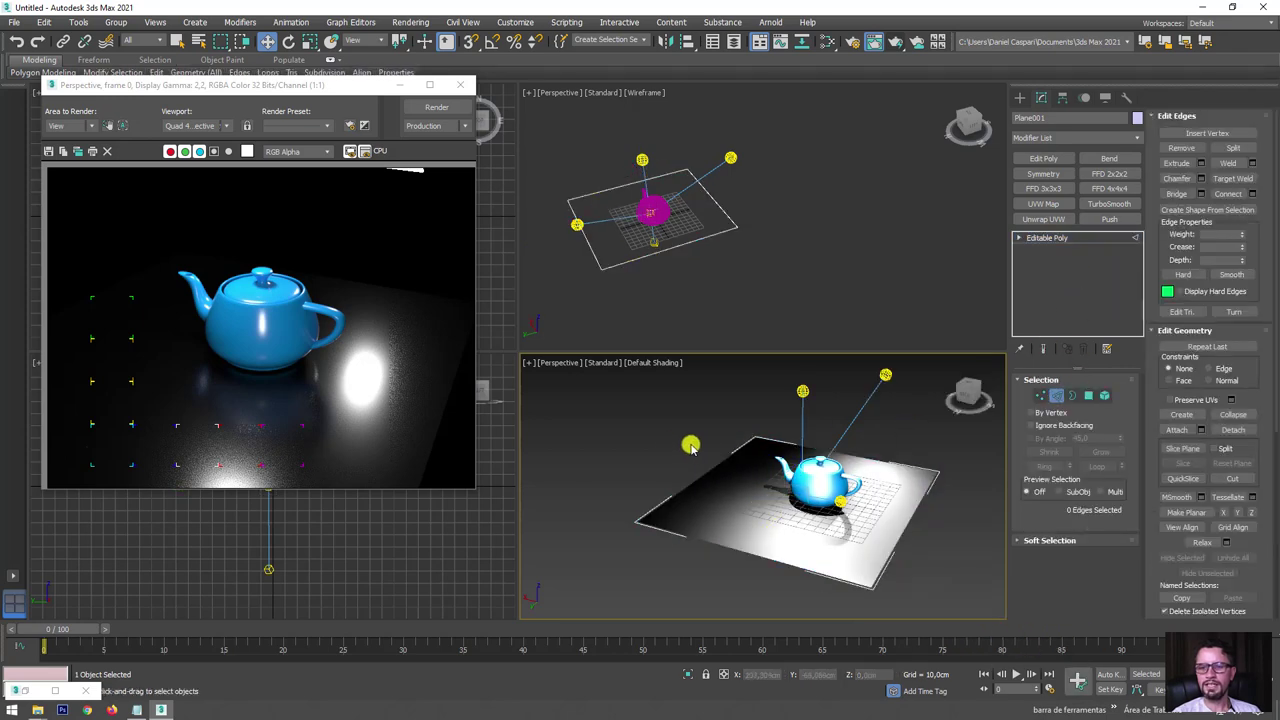
left_click(702, 474)
middle_click_drag(802, 482, 770, 470, "alt")
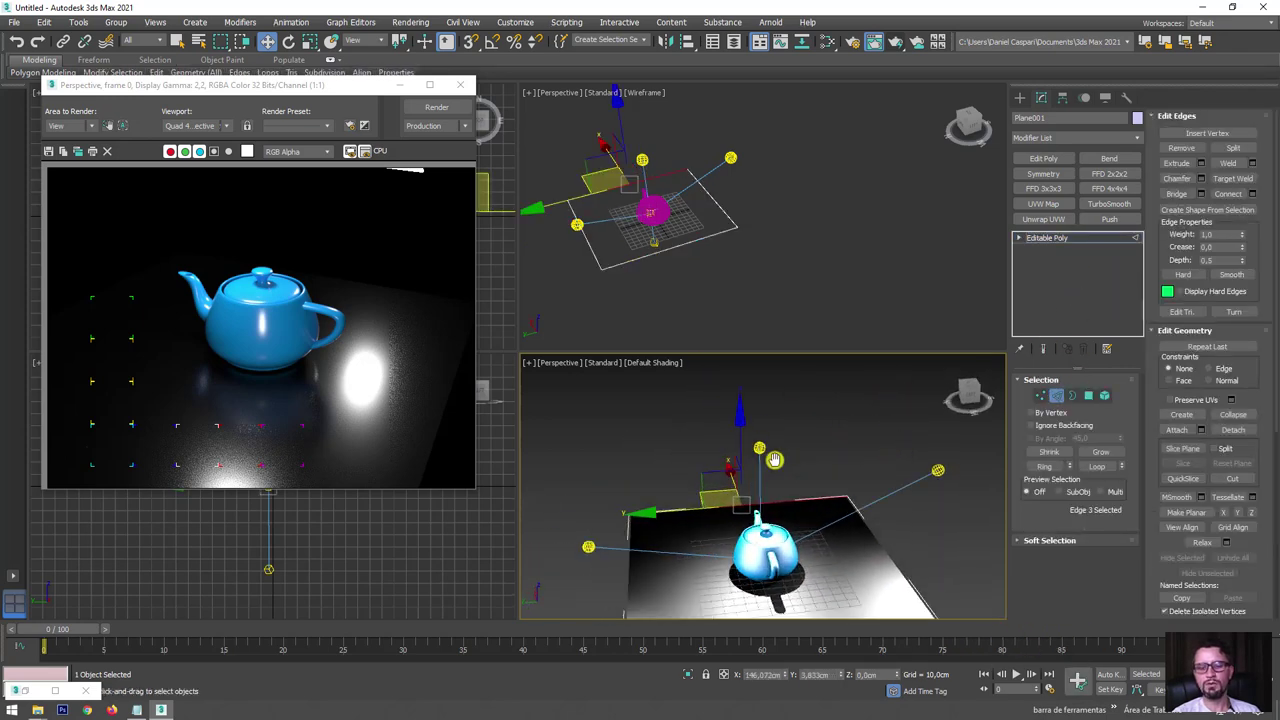
left_click_drag(757, 470, 750, 300, "shift")
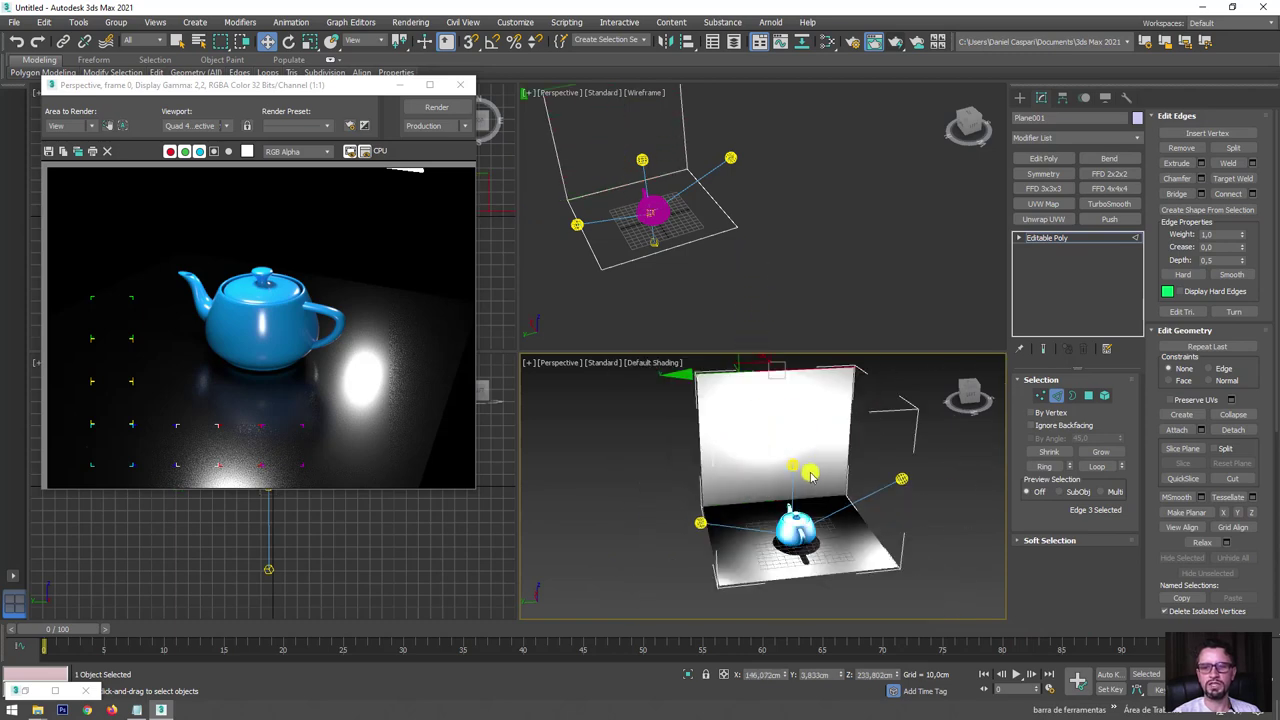
mouse_move(750, 400)
middle_mouse_down("alt")
mouse_move(795, 497)
mouse_move(790, 470)
middle_mouse_up("alt")
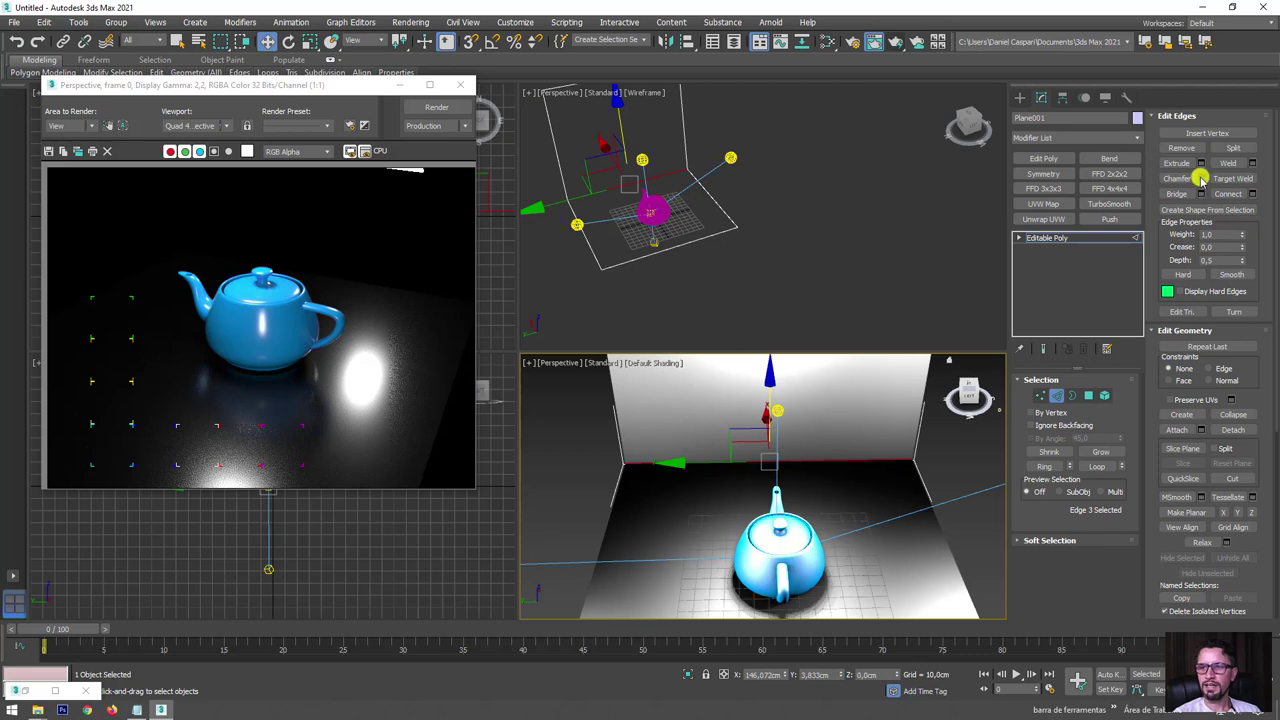
- Chamfer the floor-to-wall corner edge with segments to round it
left_click(1201, 178)
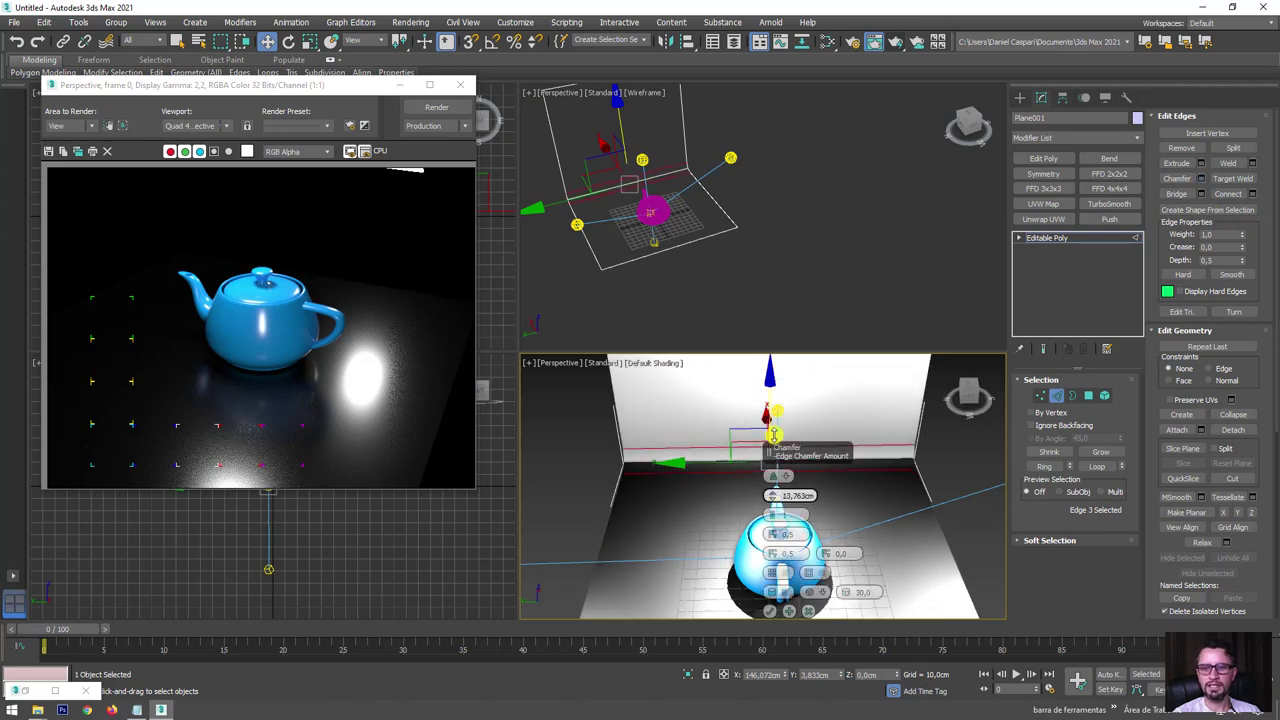
left_click_drag(772, 497, 783, 518)
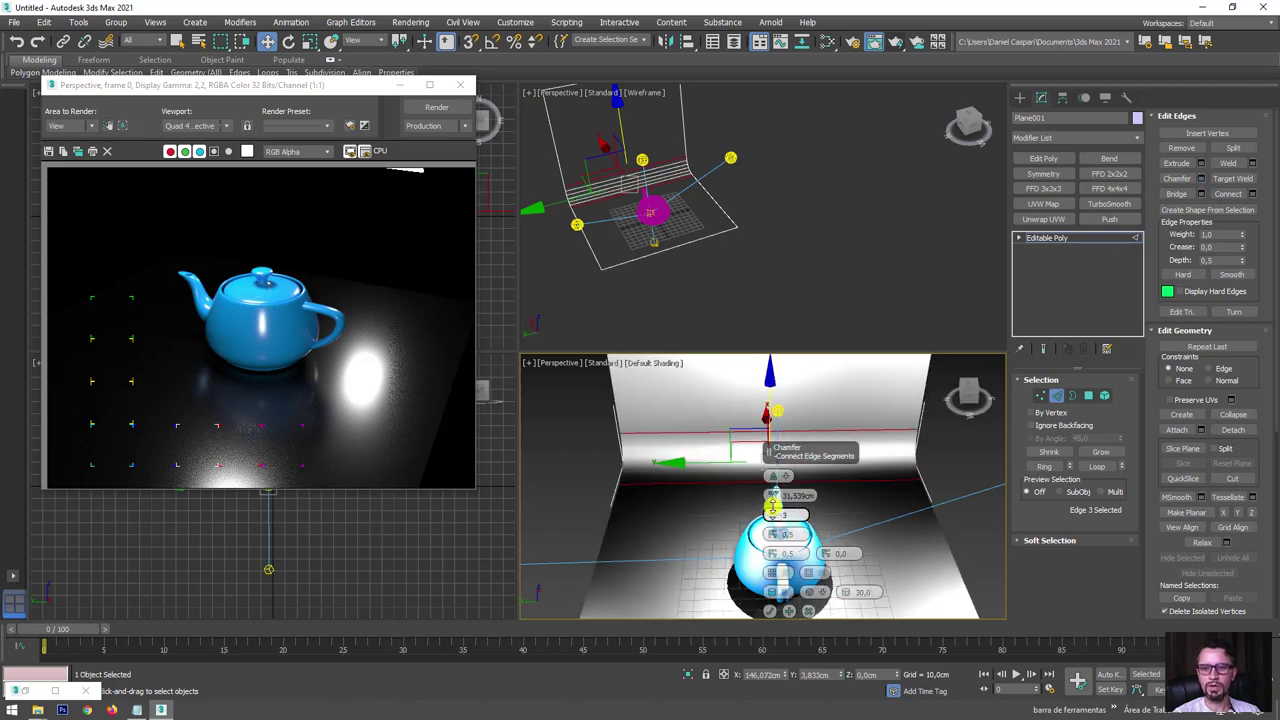
left_click(770, 611)
scroll(786, 575, "down", 3)
- Select the whole backdrop in Element mode and rotate it into a new orientation
left_click(1104, 395)
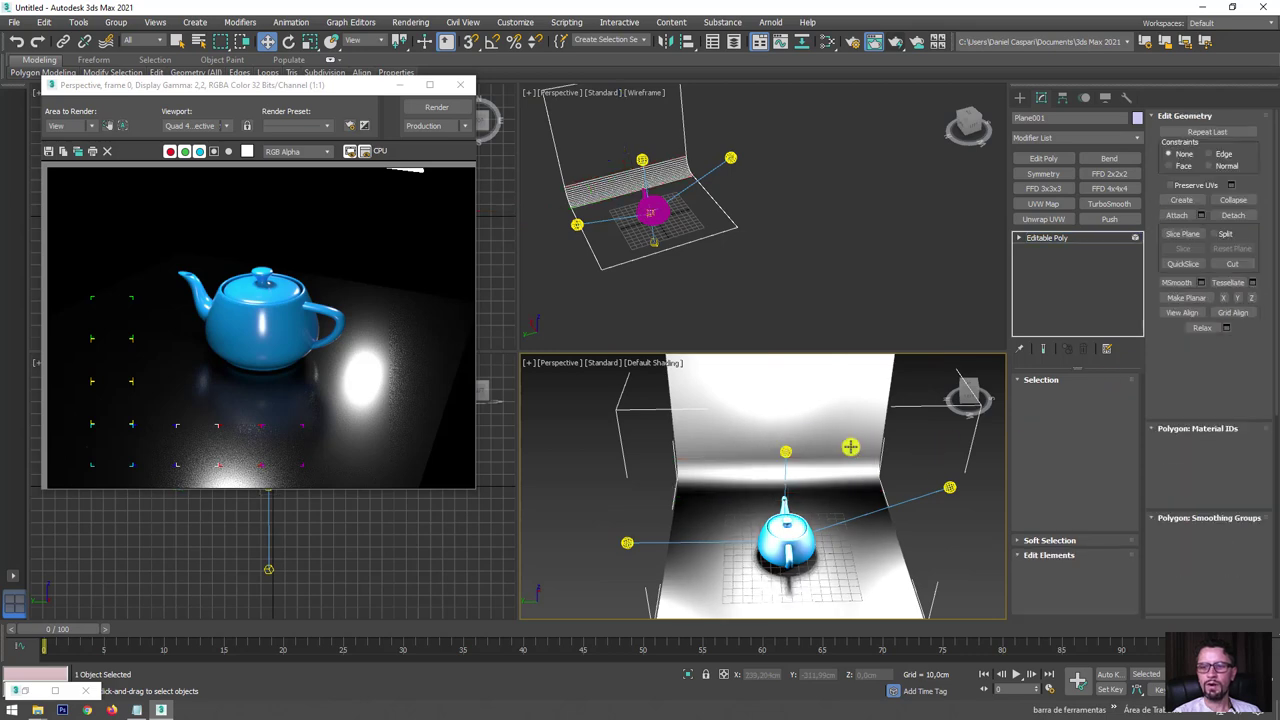
left_click(706, 505)
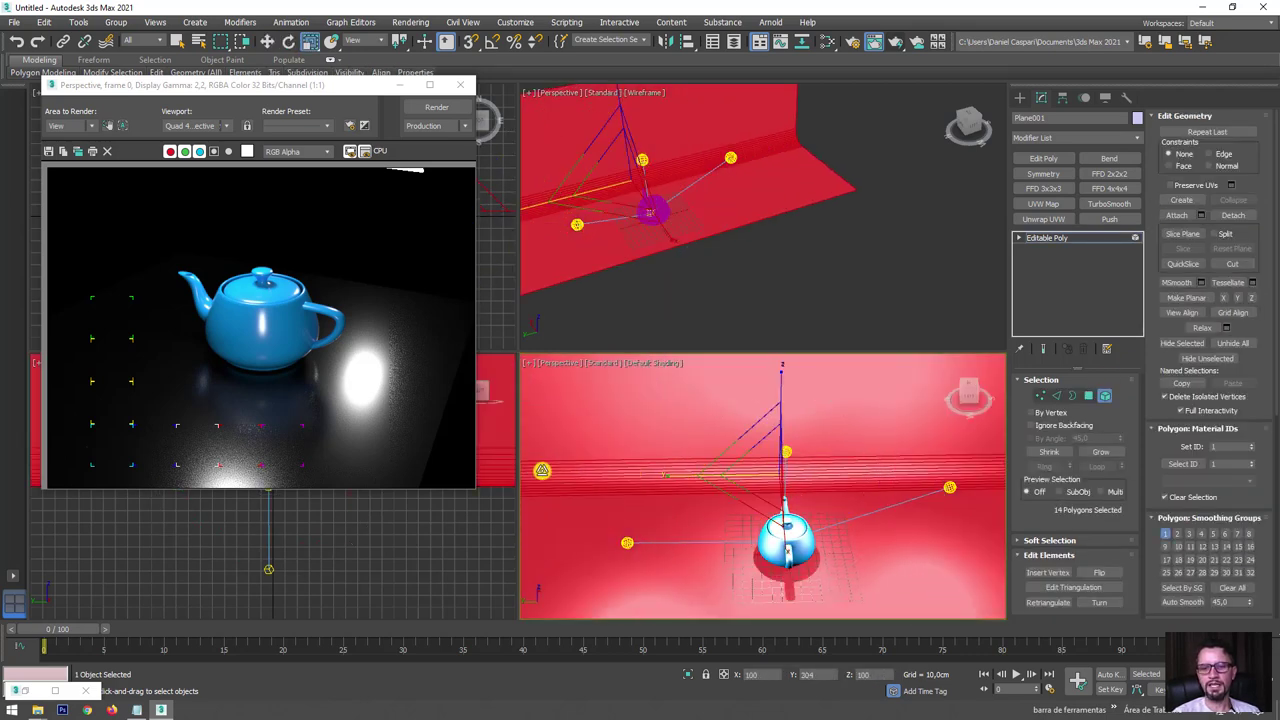
middle_click_drag(682, 479, 796, 520, "alt")
left_click_drag(796, 520, 986, 315)
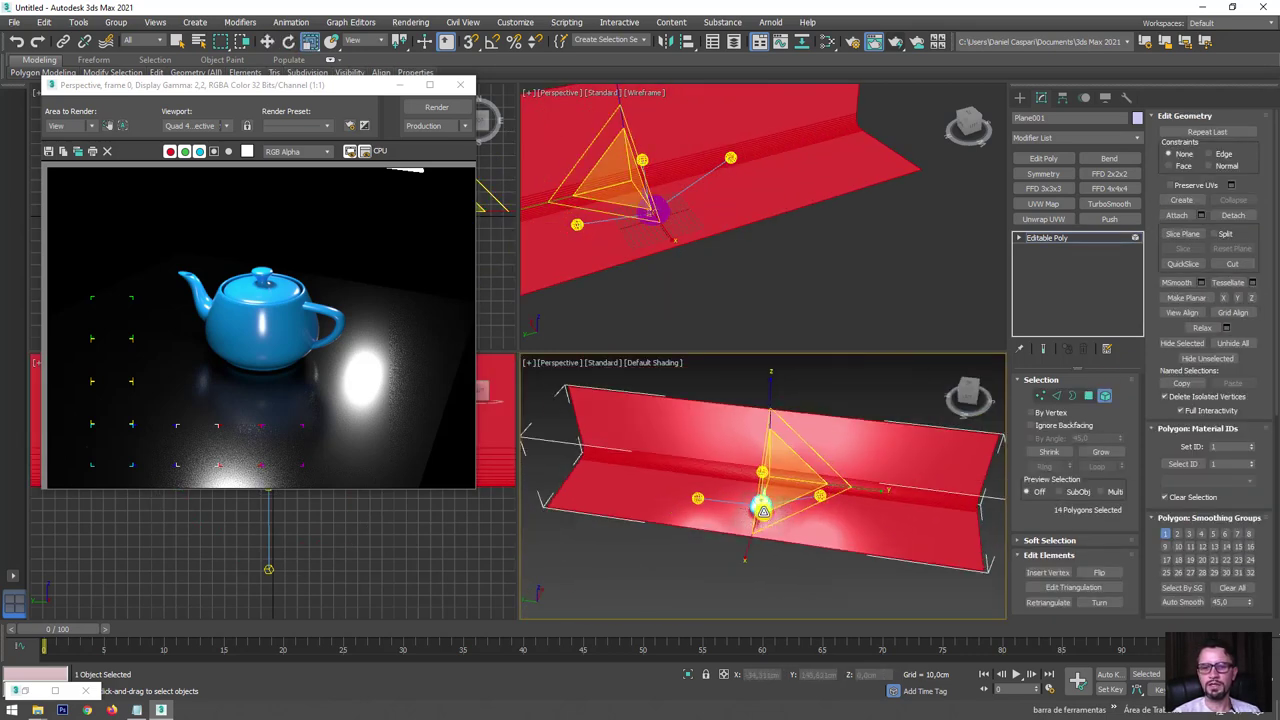
- Exit sub-object mode, orbit the view, and render a fresh frame
left_click(1047, 237)
mouse_move(780, 481)
middle_mouse_down("alt")
mouse_move(820, 469)
mouse_move(792, 466)
middle_mouse_up("alt")
left_click(895, 41)
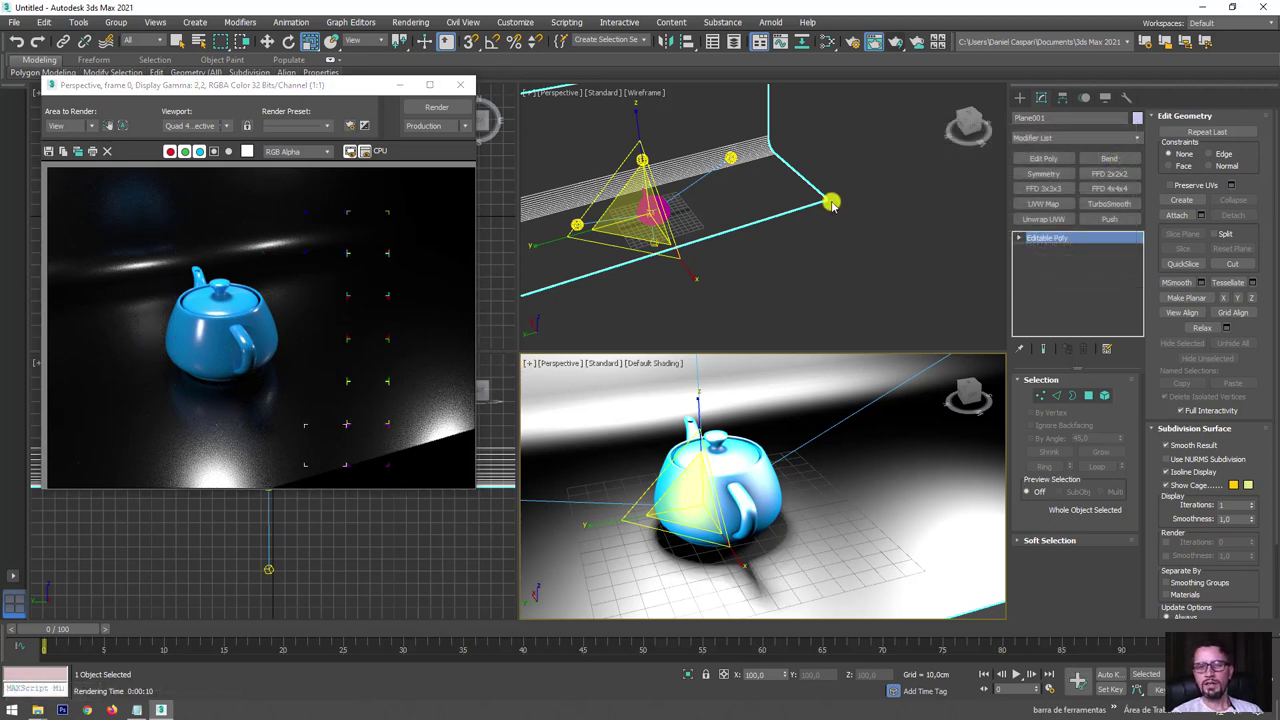
- Rotate the light to shift the shadows, and spin the teapot about Z so its spout points left
key("e")
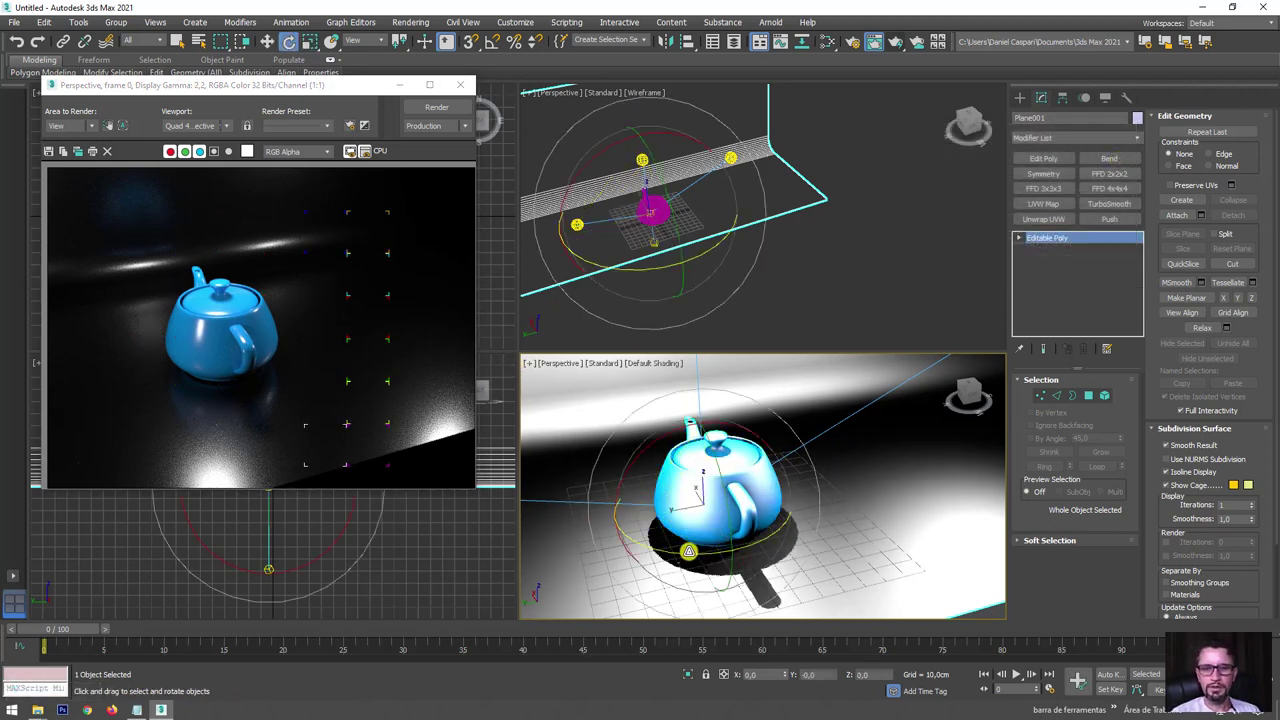
mouse_move(688, 552)
left_mouse_down()
mouse_move(726, 460)
mouse_move(706, 462)
left_mouse_up()
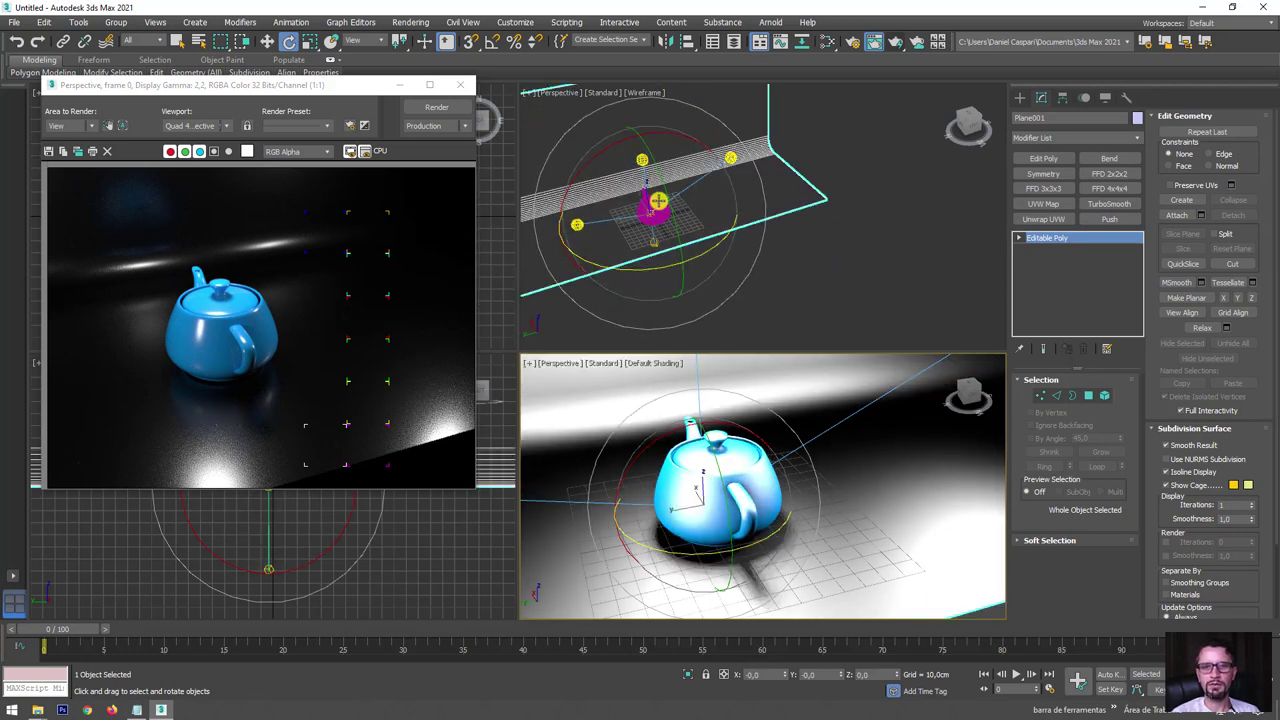
left_click(651, 208)
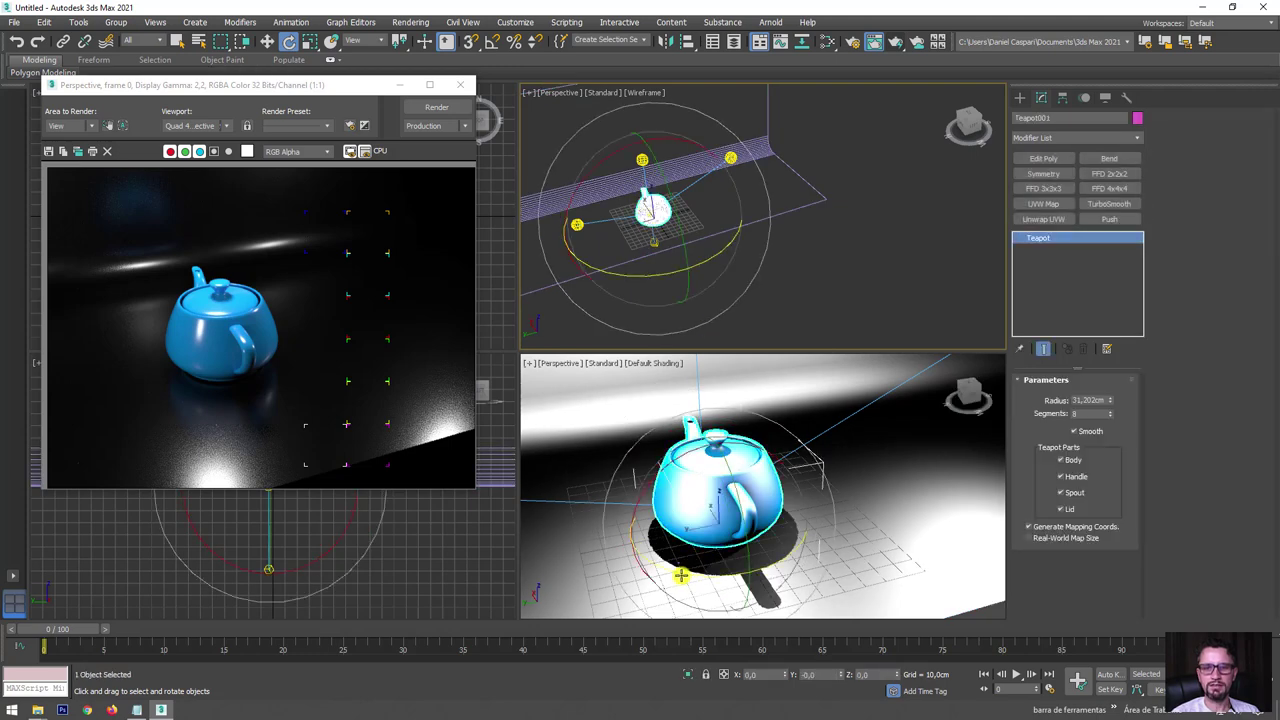
left_click_drag(780, 585, 867, 416)
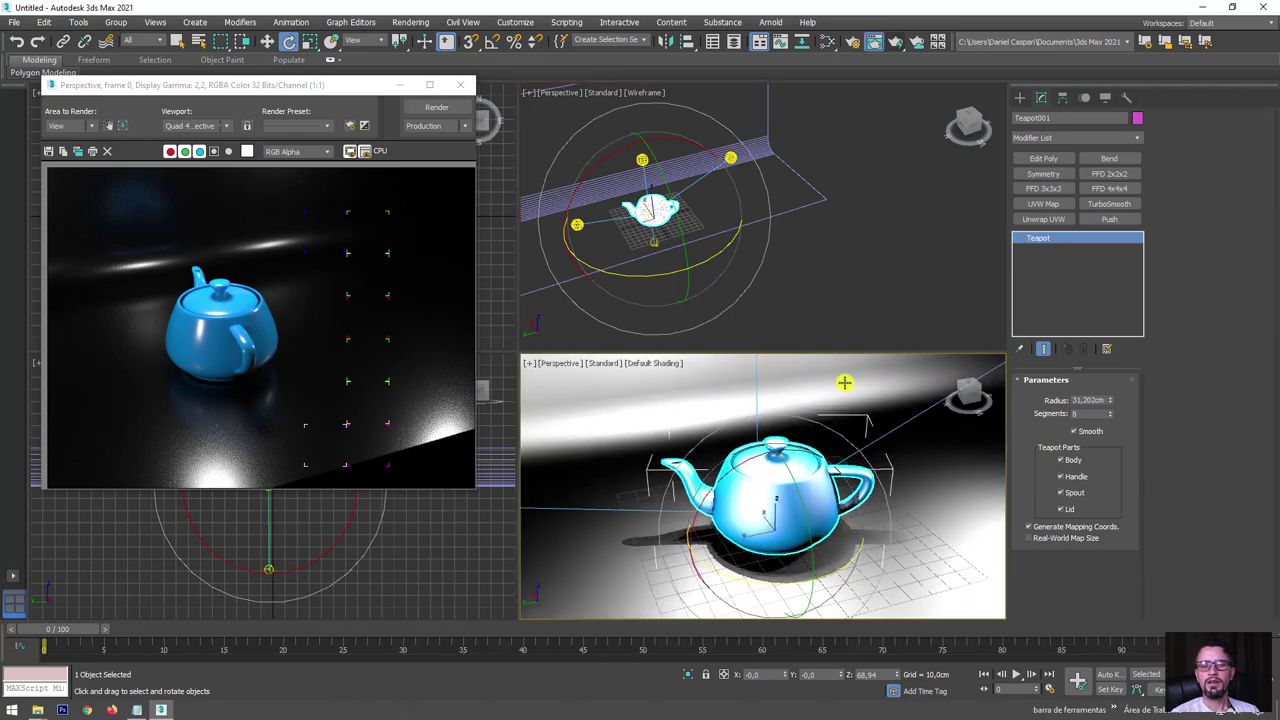
- Bring up the Slate Material Editor and open the modelo material node
left_click(830, 41)
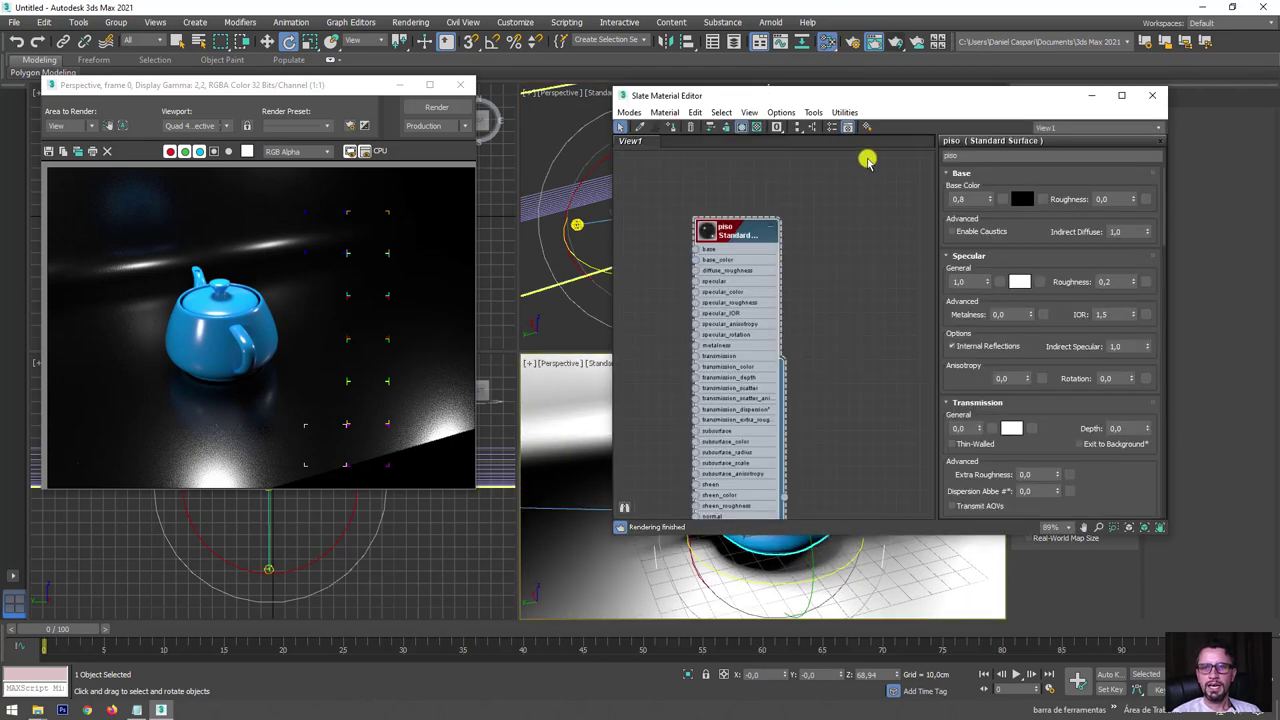
left_click_drag(885, 94, 855, 80)
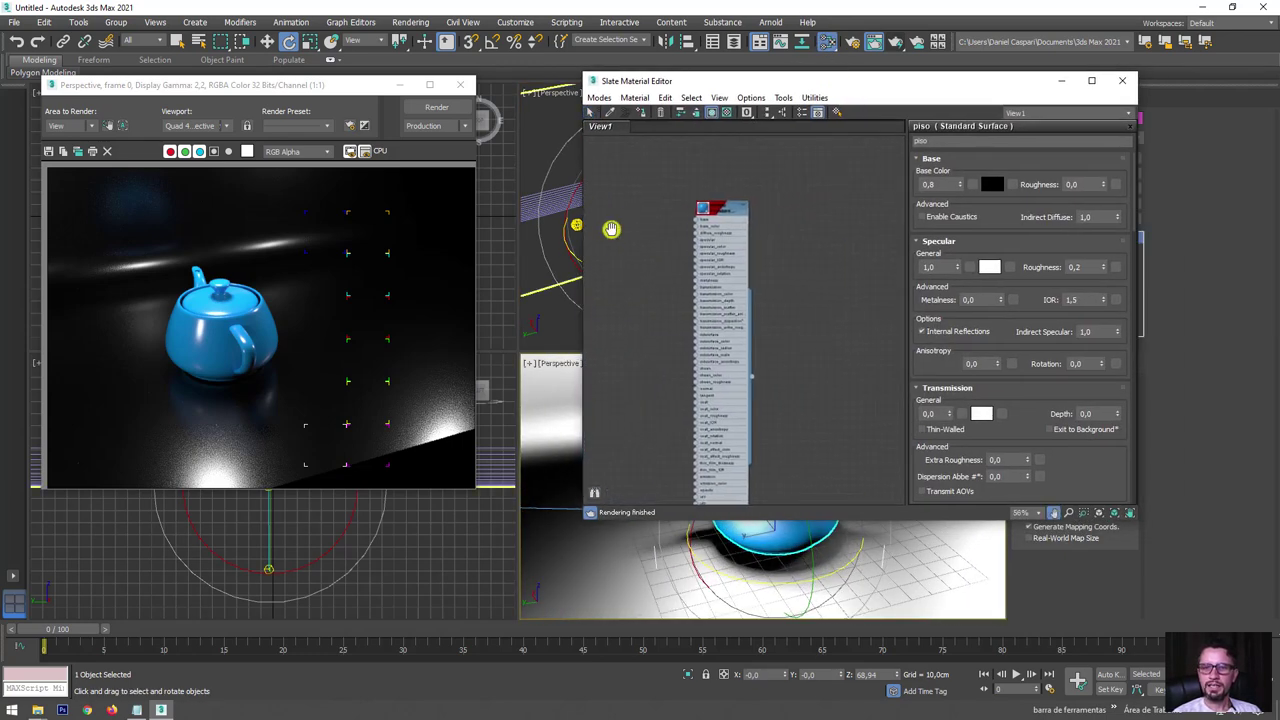
scroll(740, 149, "up", 2)
scroll(740, 155, "up", 3)
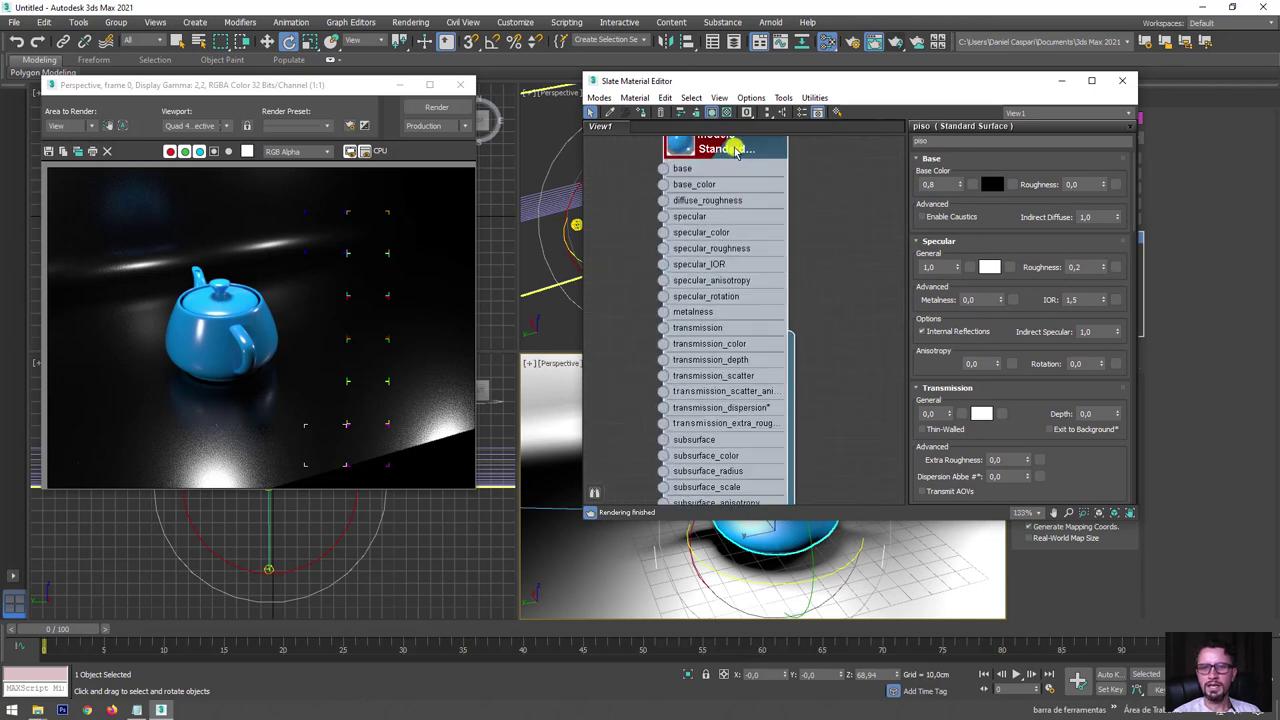
double_click(742, 250)
left_click_drag(763, 278, 780, 206)
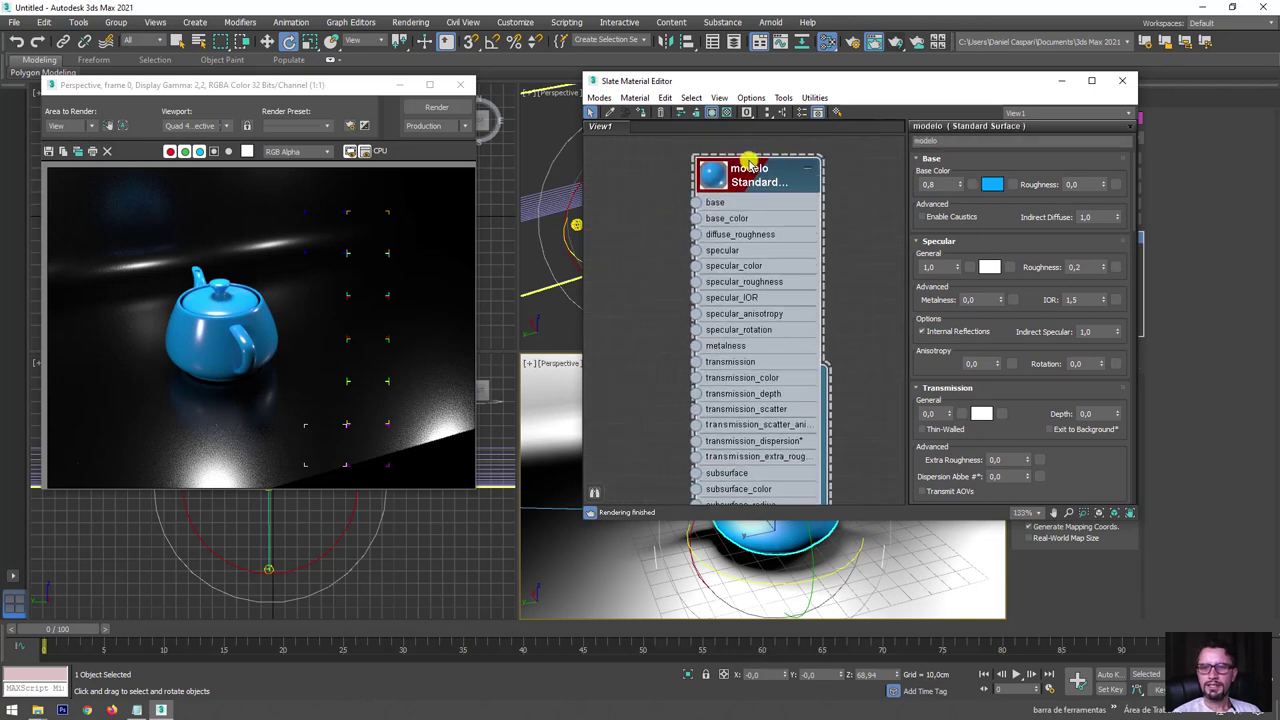
- Set modelo's Base Color weight to 1 and show a large preview on a checkered background
left_click(958, 183)
left_click(958, 183)
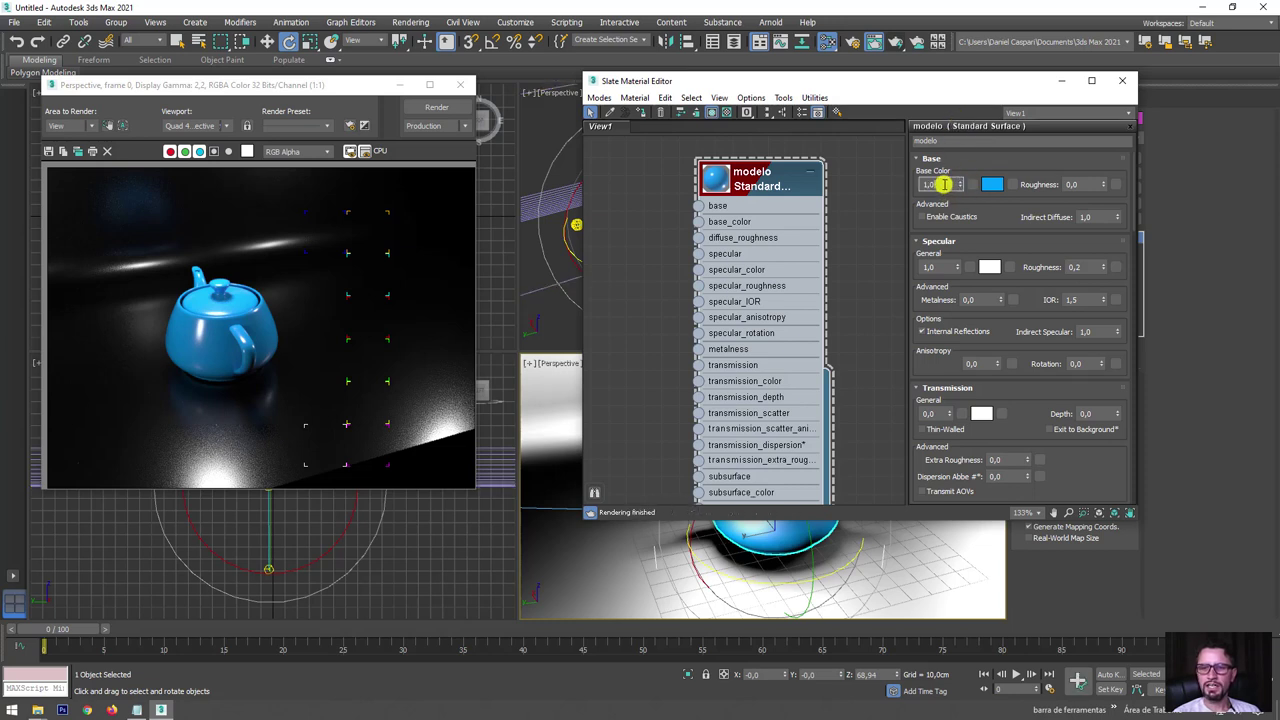
right_click(958, 184)
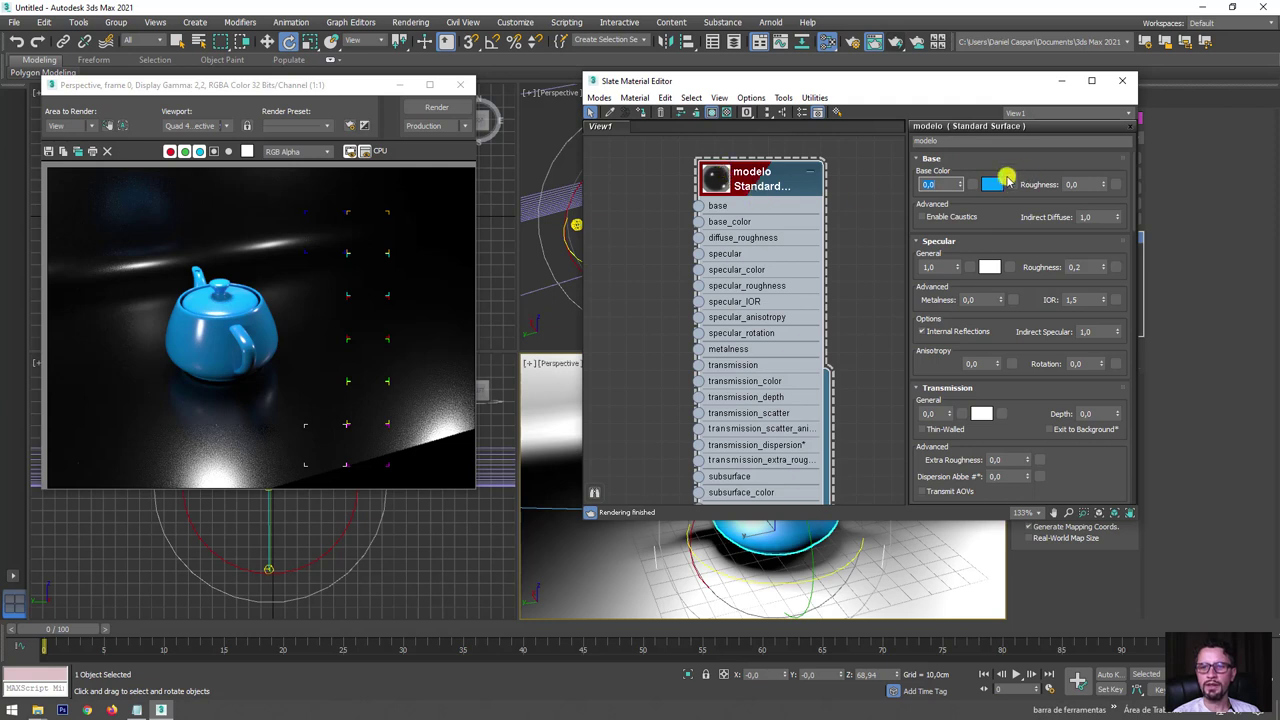
left_click(714, 176)
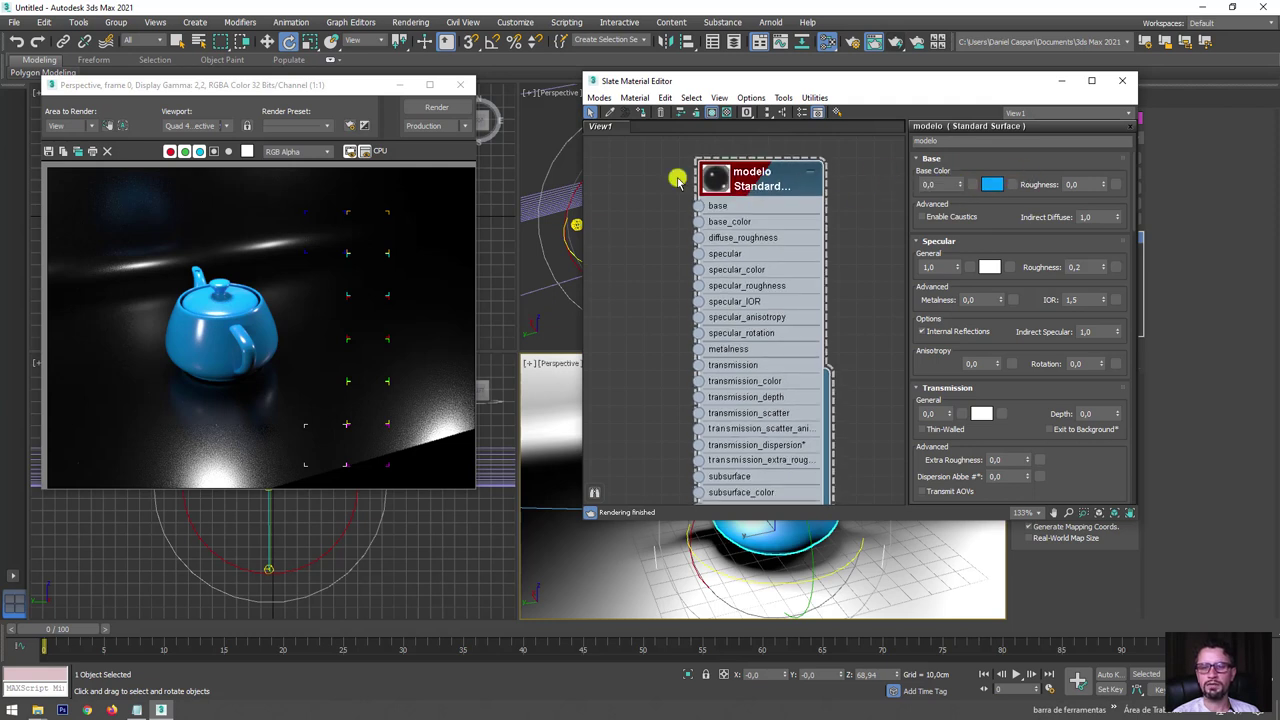
double_click(714, 178)
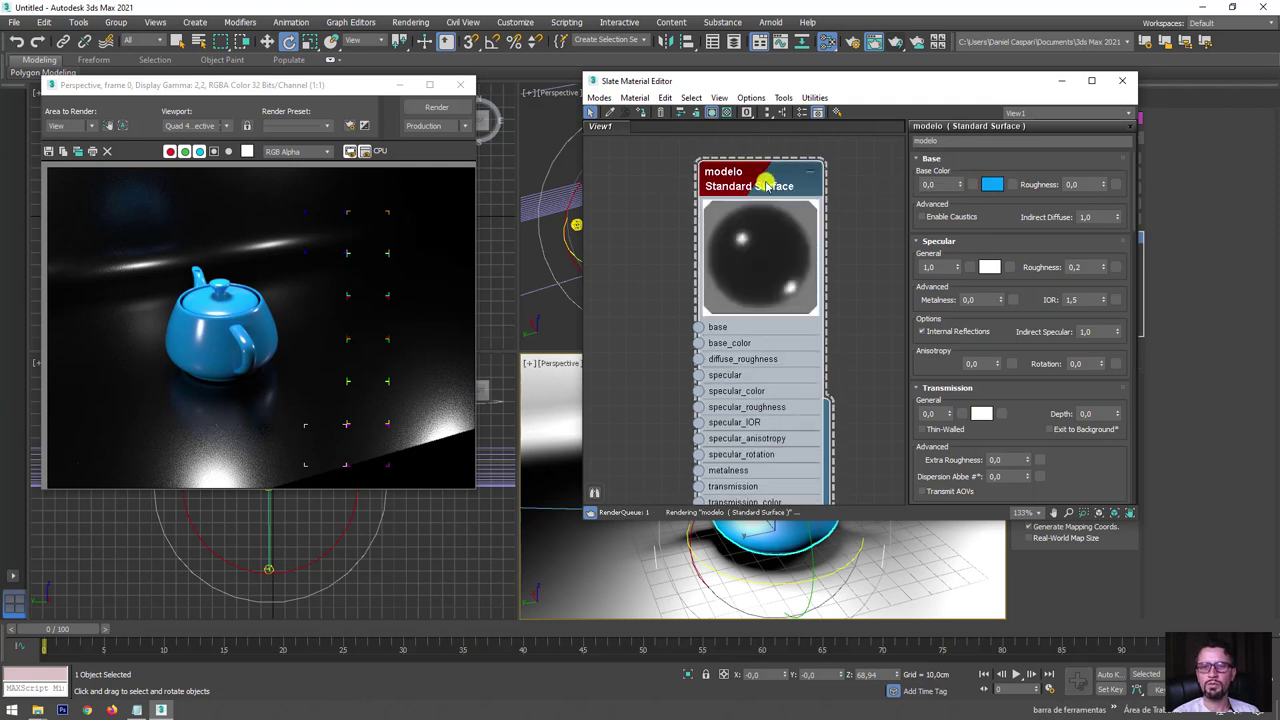
left_click(728, 113)
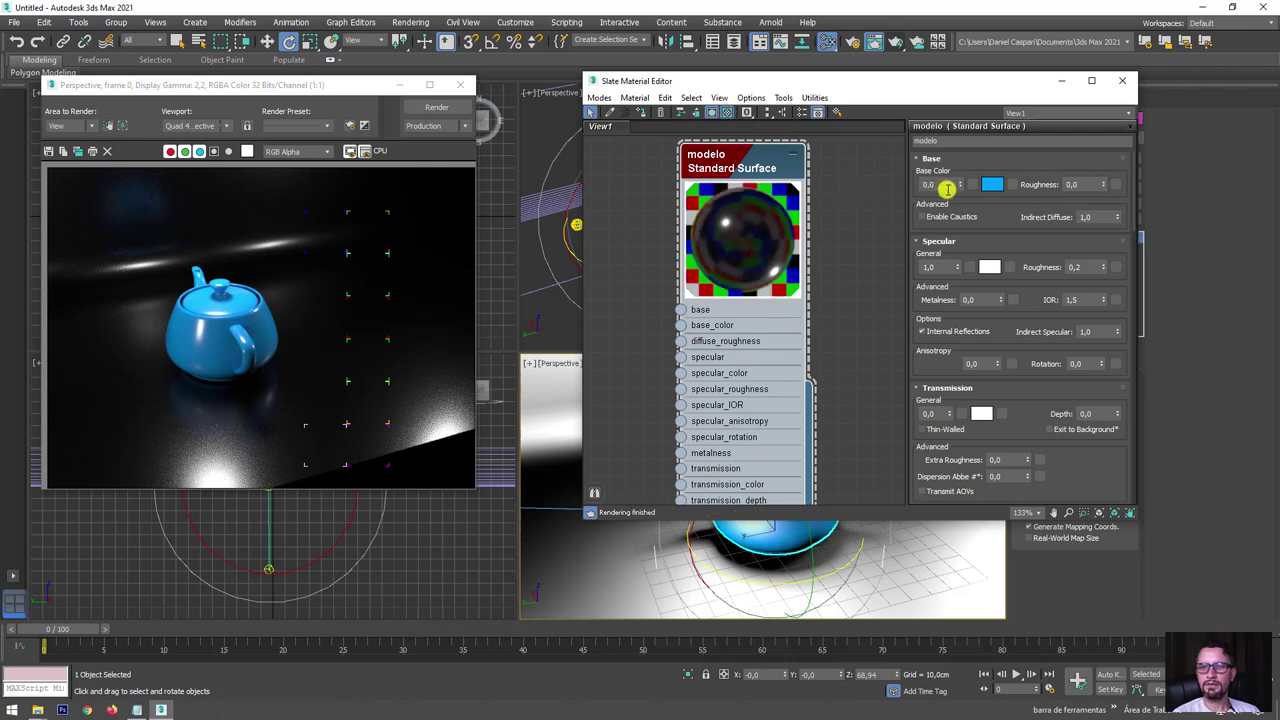
type("1")
key("Return")
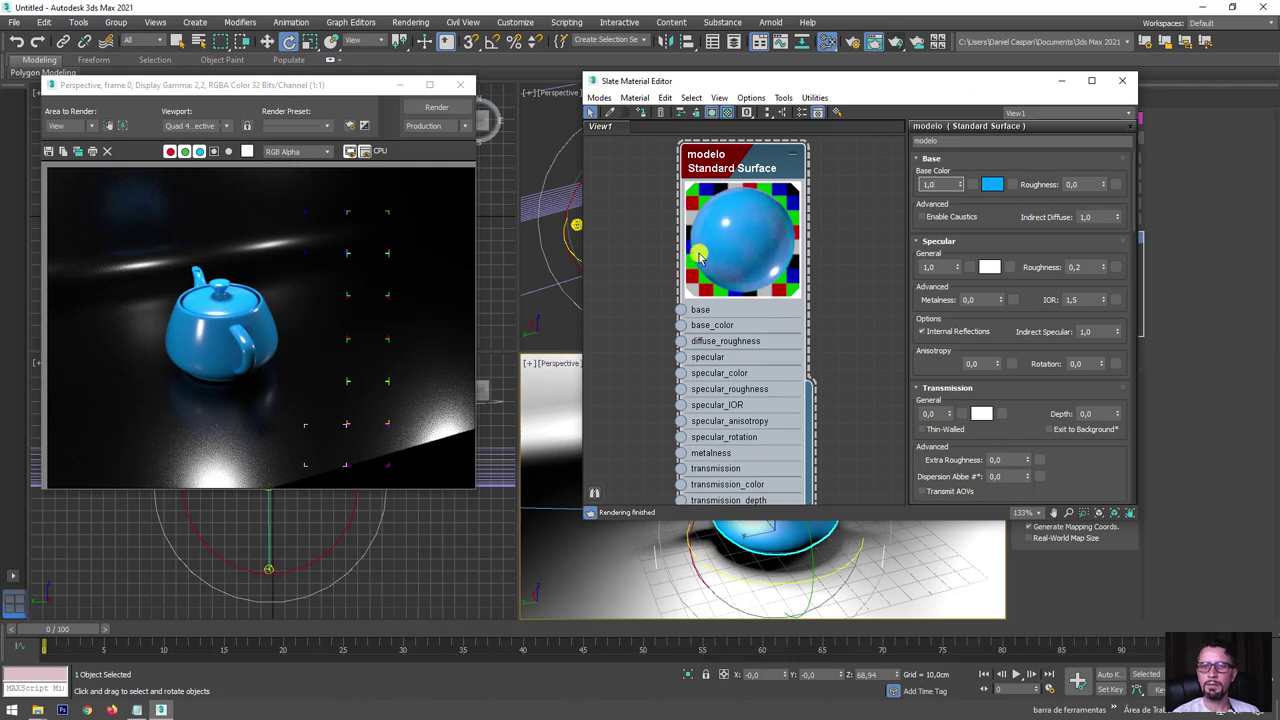
- Test modelo's Specular weight at 0, then return it to 1
left_click_drag(991, 240, 991, 192)
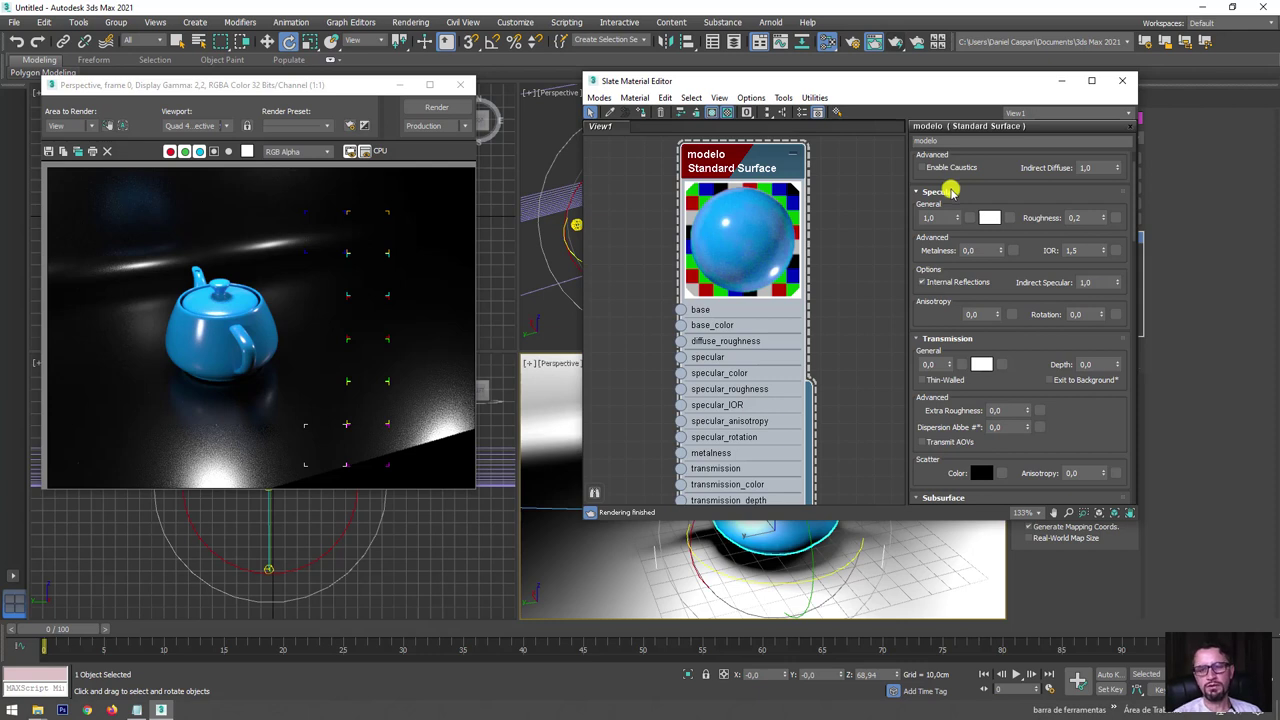
double_click(951, 218)
type("0")
key("Return")
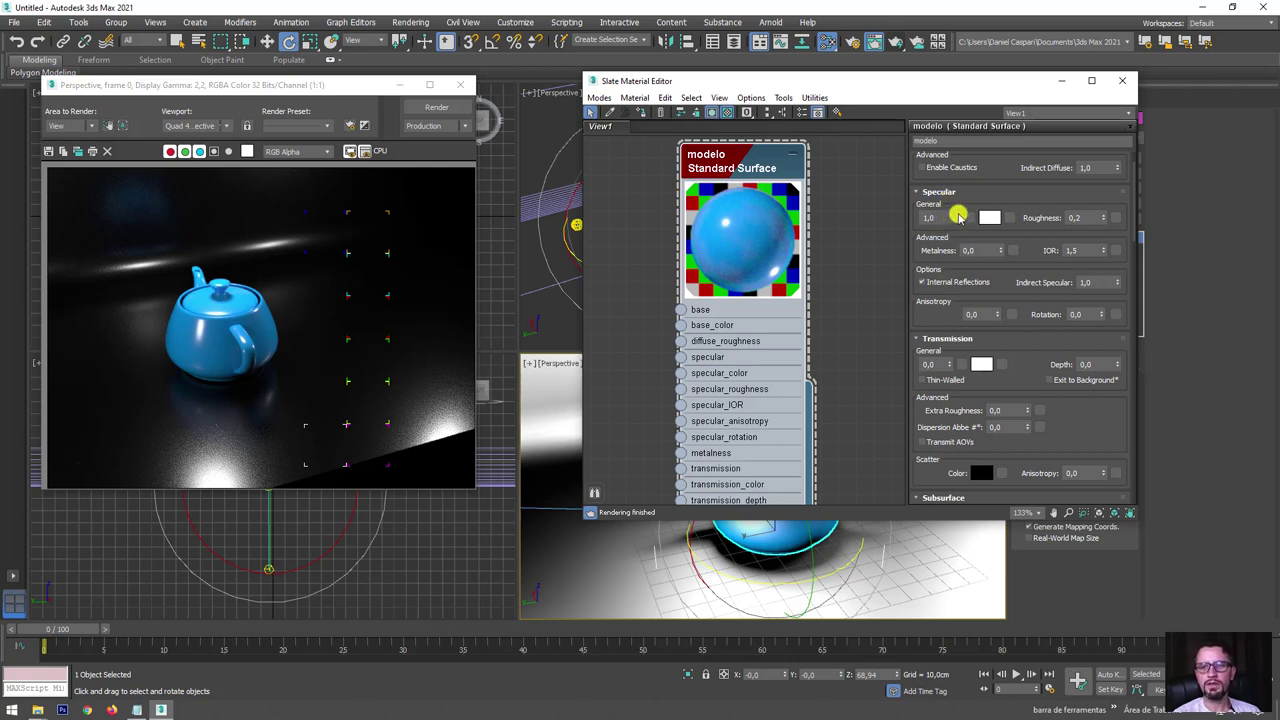
type("1")
key("Return")
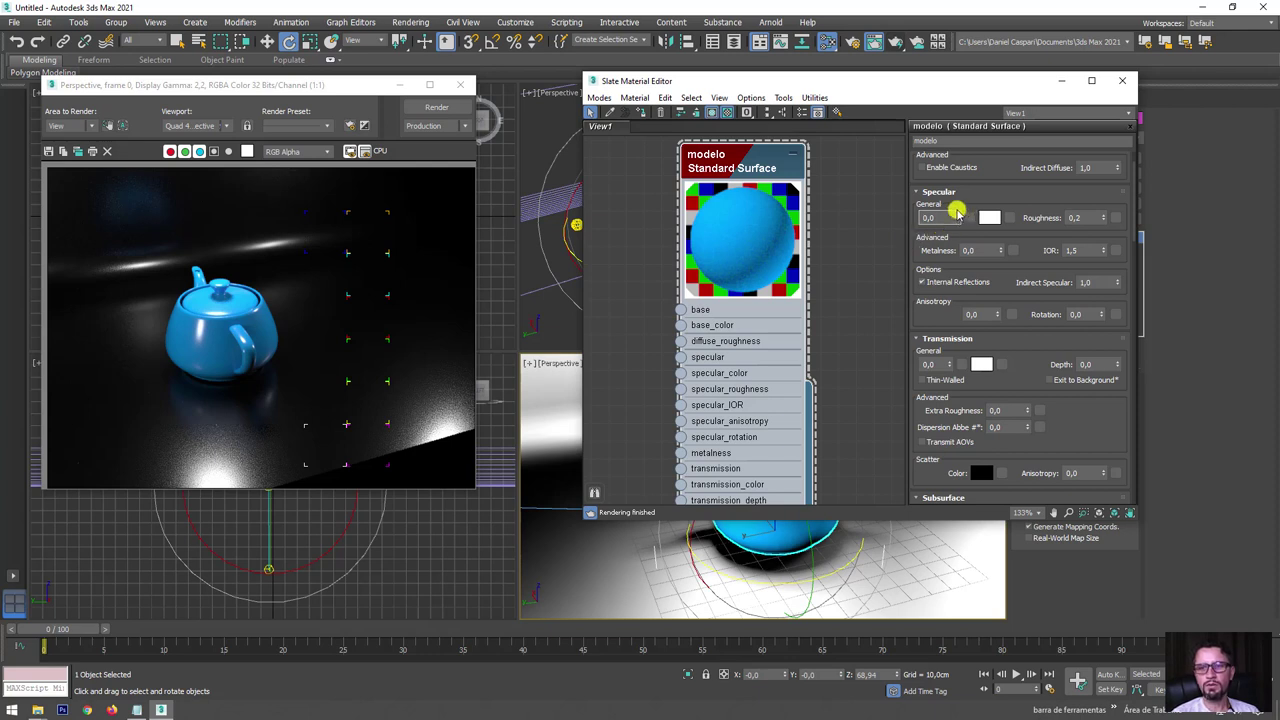
type("1")
key("Return")
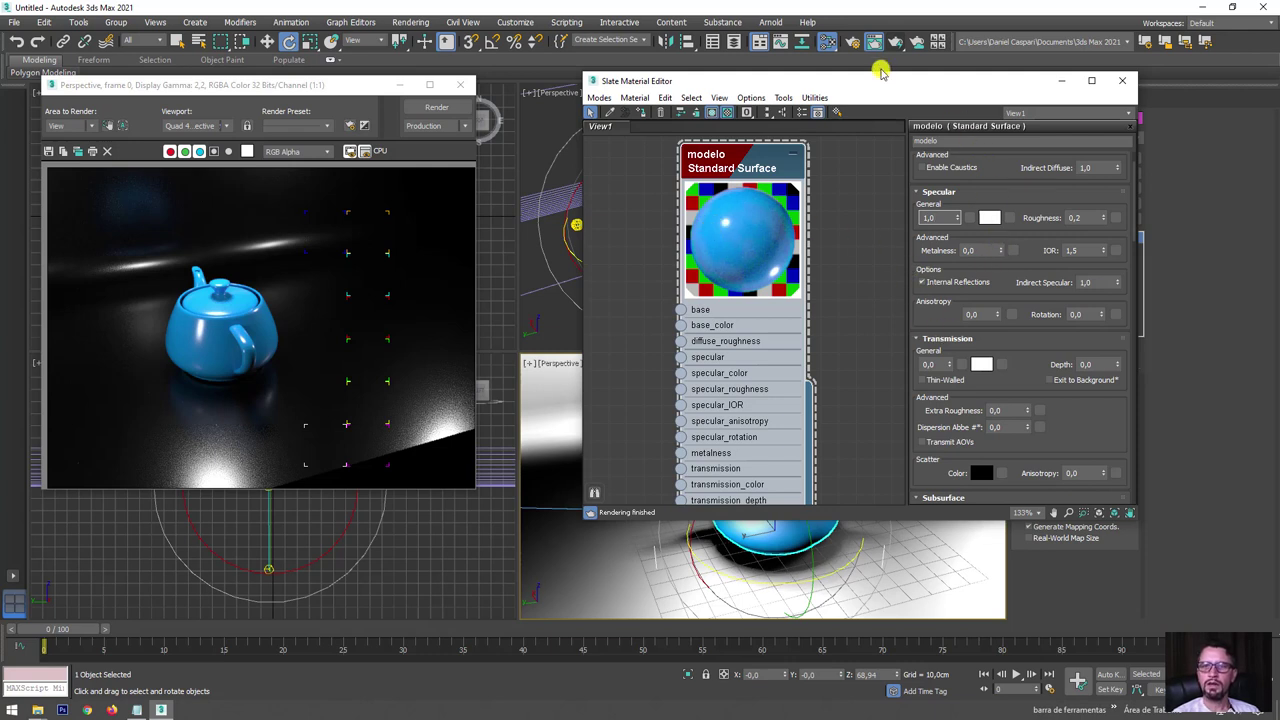
- Render the teapot with Specular weight 0,0 to see it matte, then restore the weight to 1,0
left_click(868, 42)
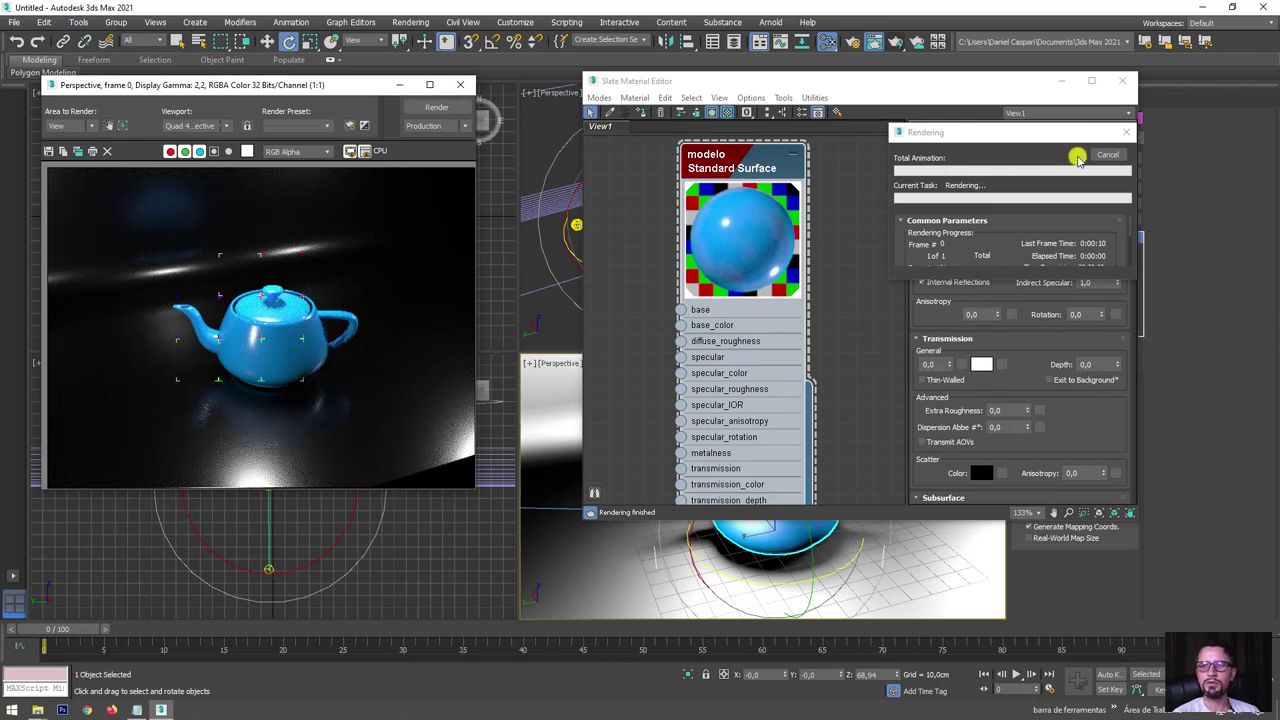
left_click(1108, 152)
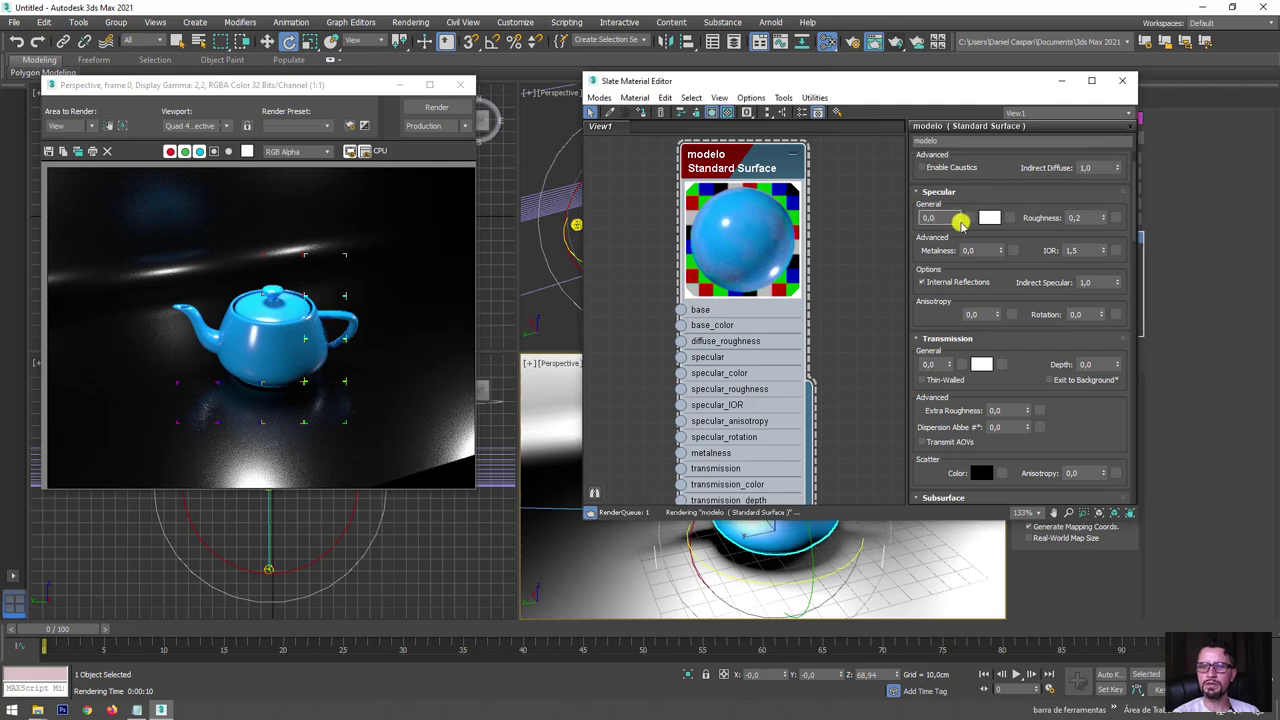
right_click(958, 218)
left_click(407, 108)
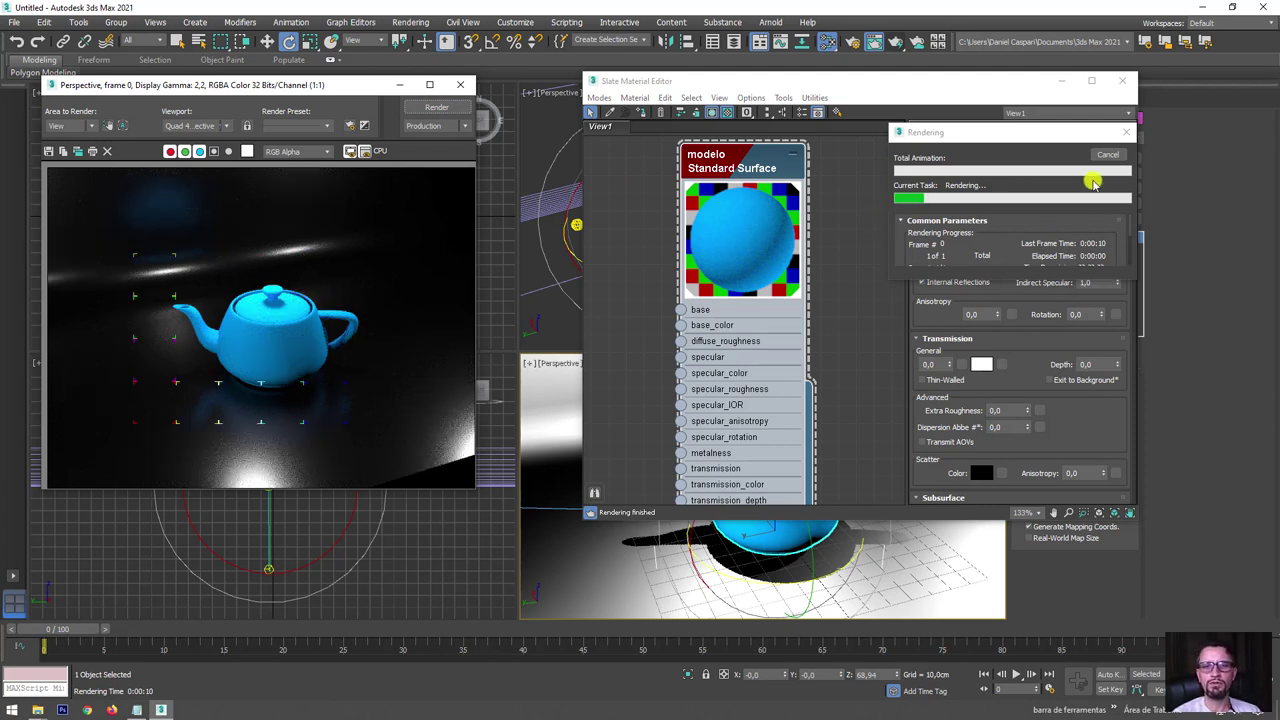
left_click(1112, 153)
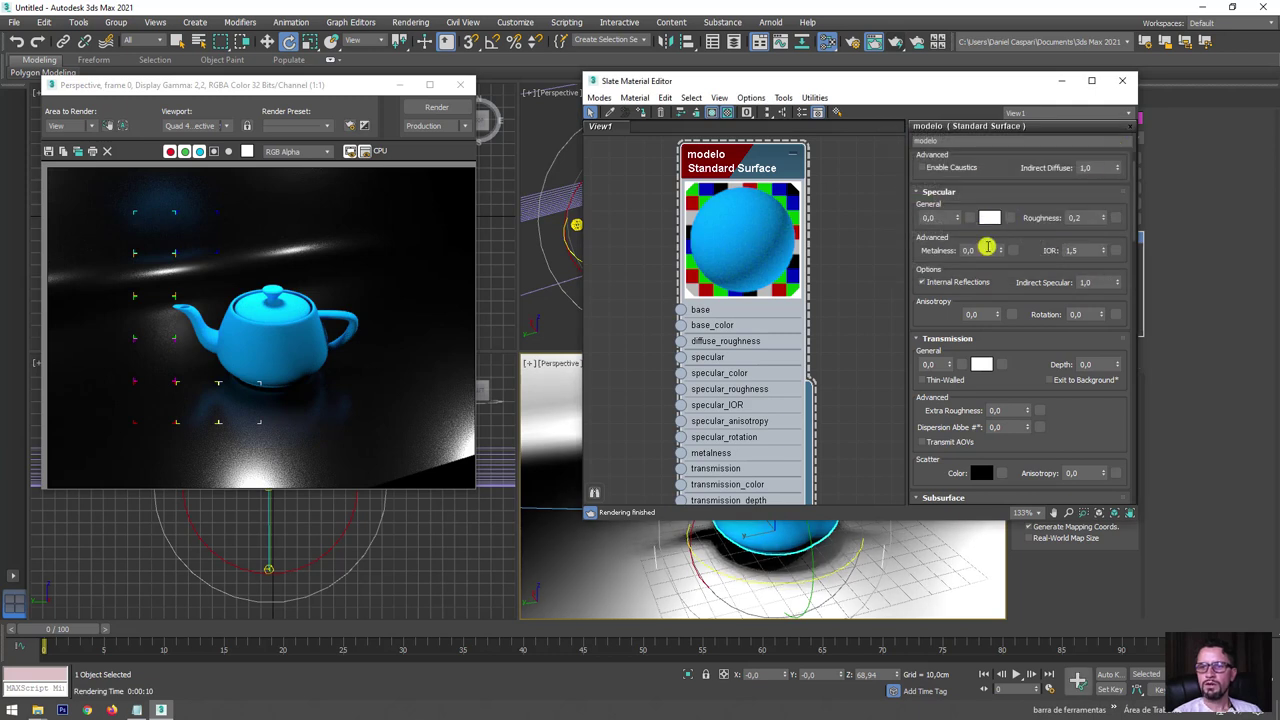
left_click_drag(964, 220, 953, 181)
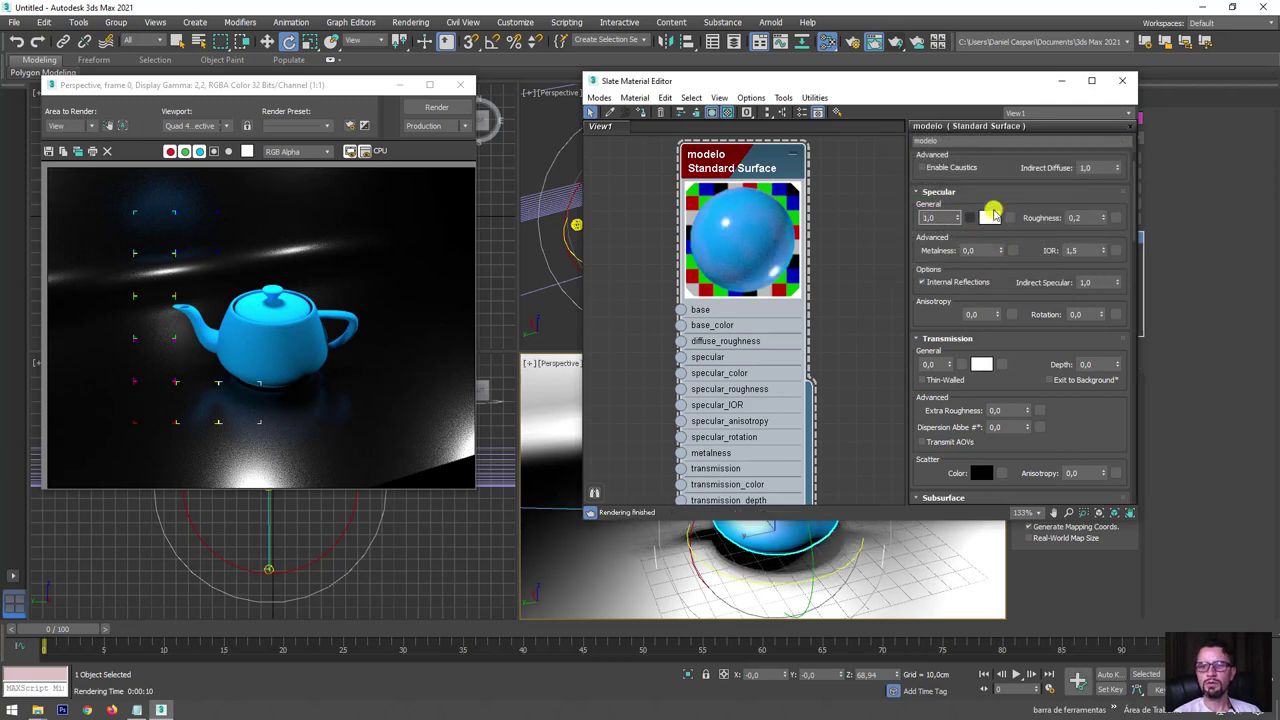
- Set modelo's Specular Roughness to 1,0 and render the teapot to inspect the highlights
double_click(1086, 218)
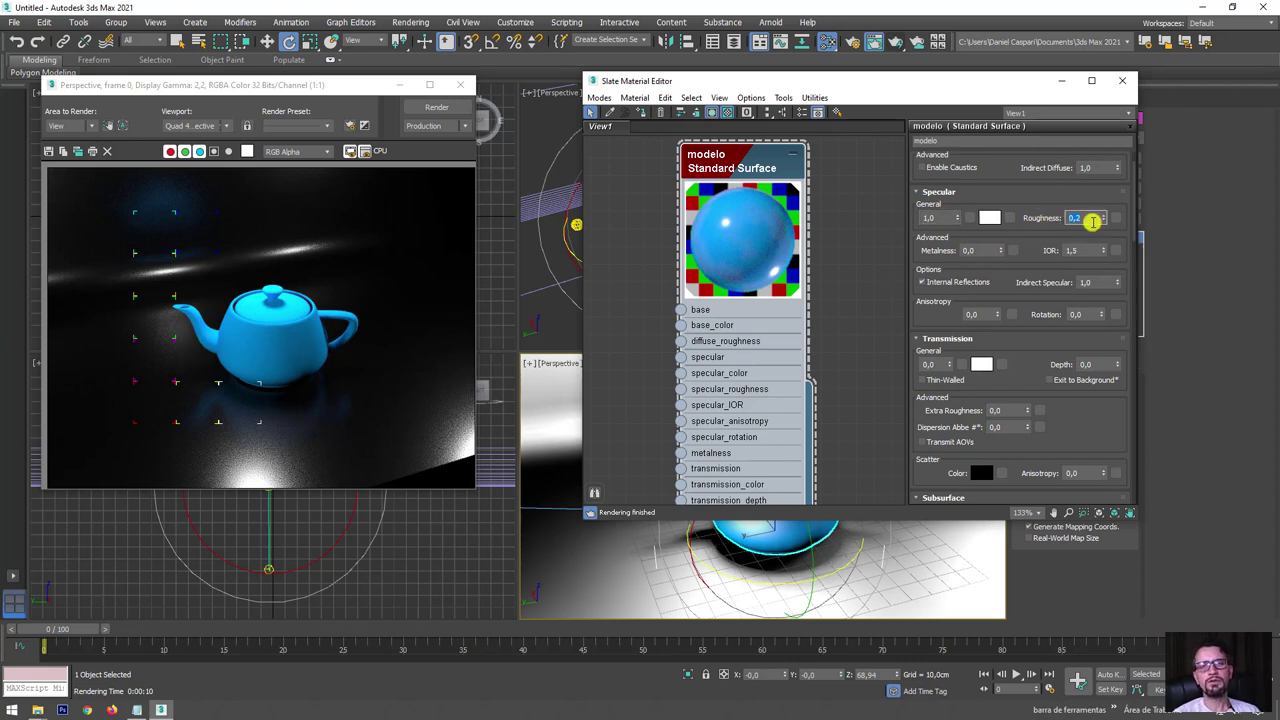
type("0,99")
key("Return")
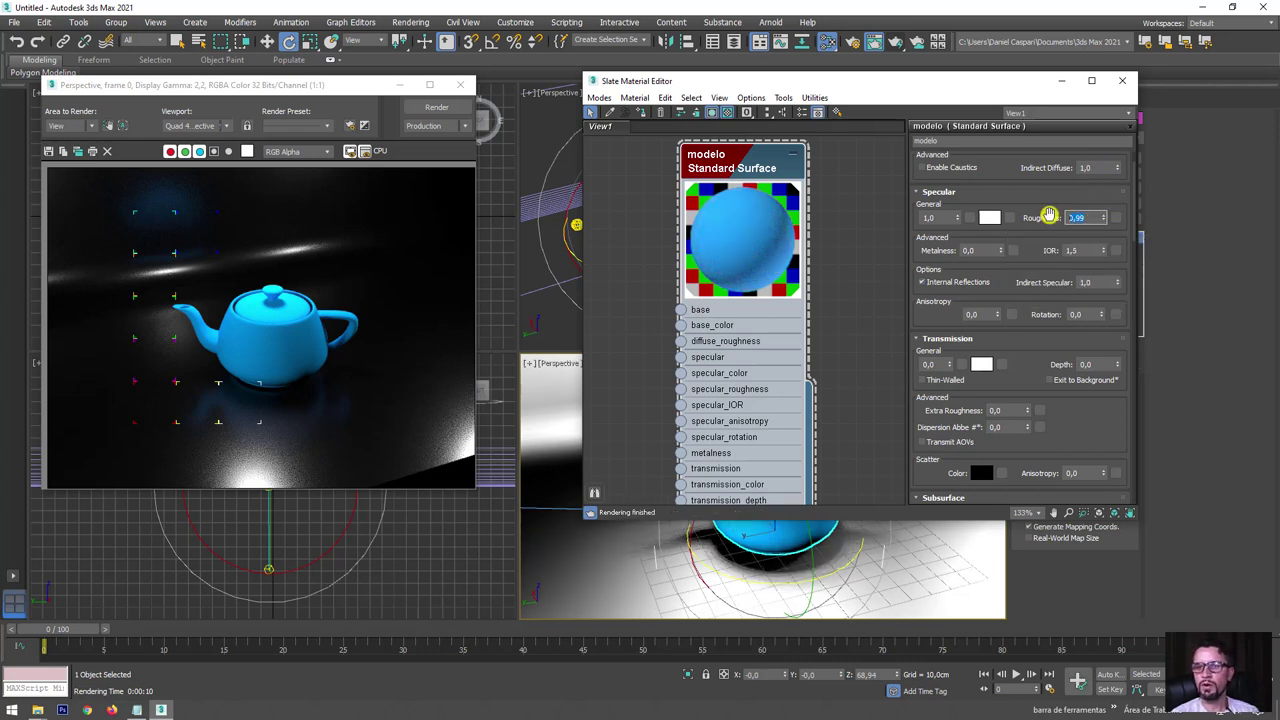
left_click(1103, 215)
left_click(436, 107)
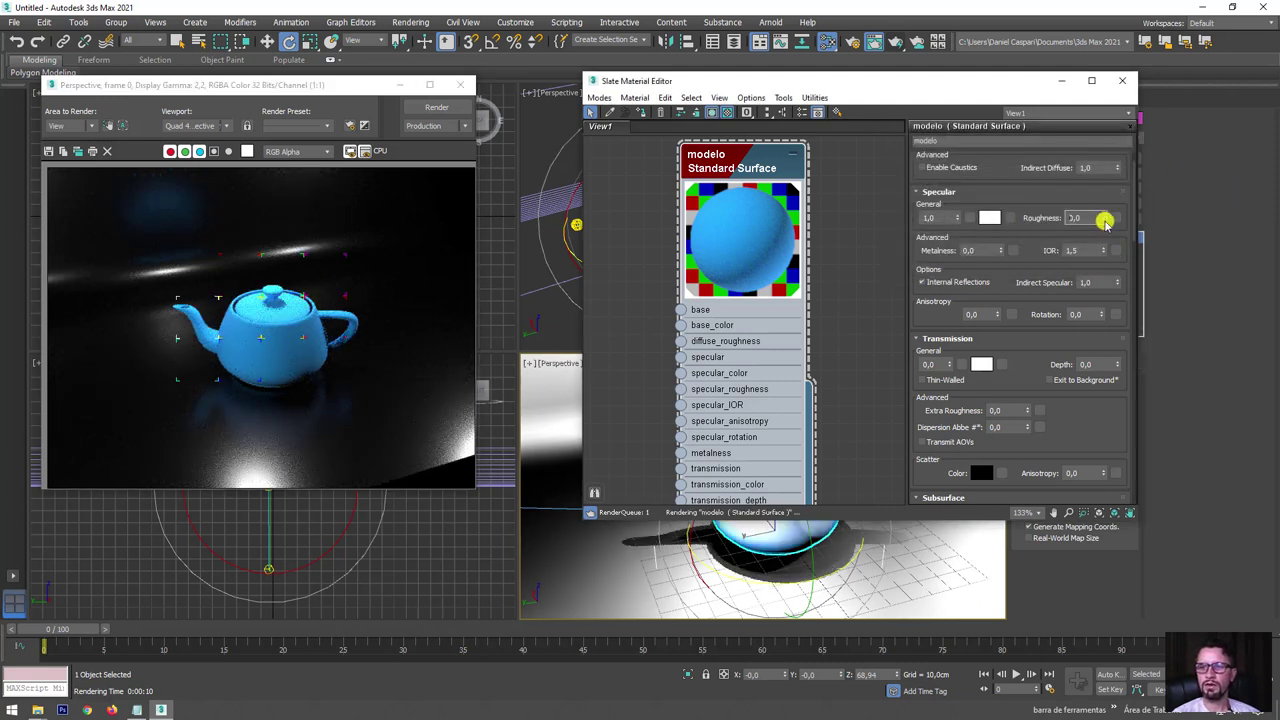
left_click(440, 106)
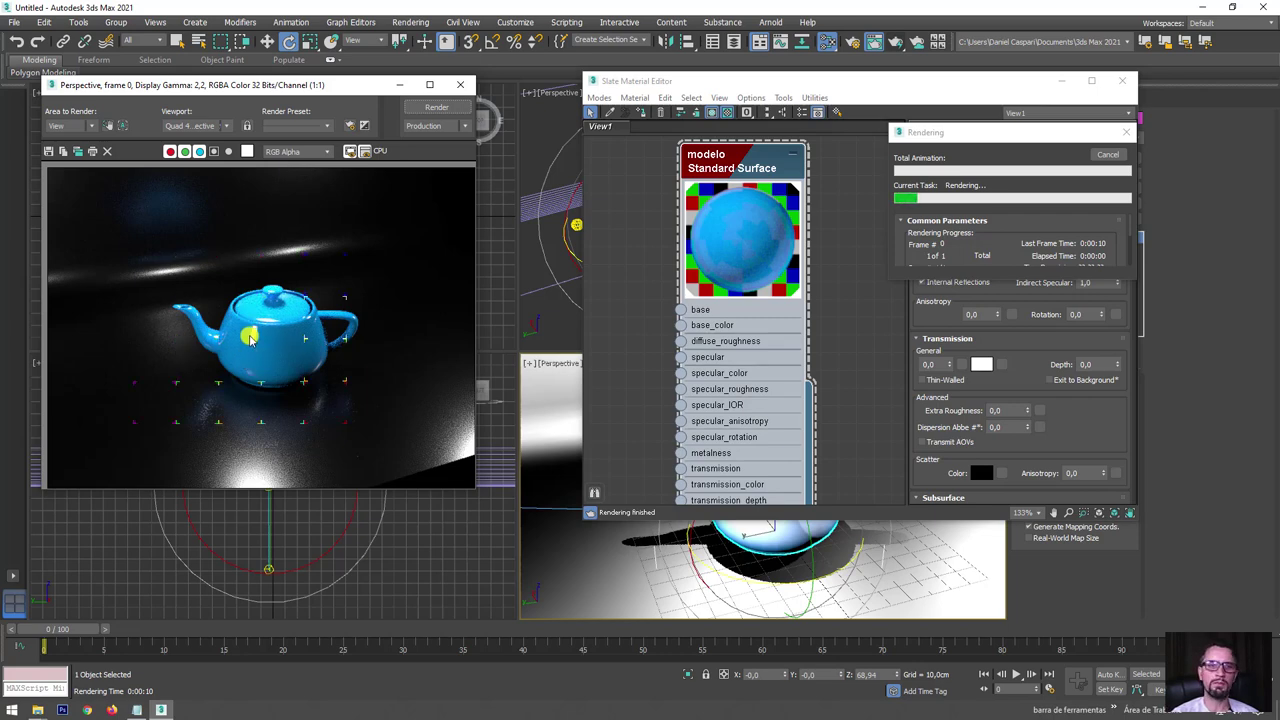
scroll(245, 358, "up", 2)
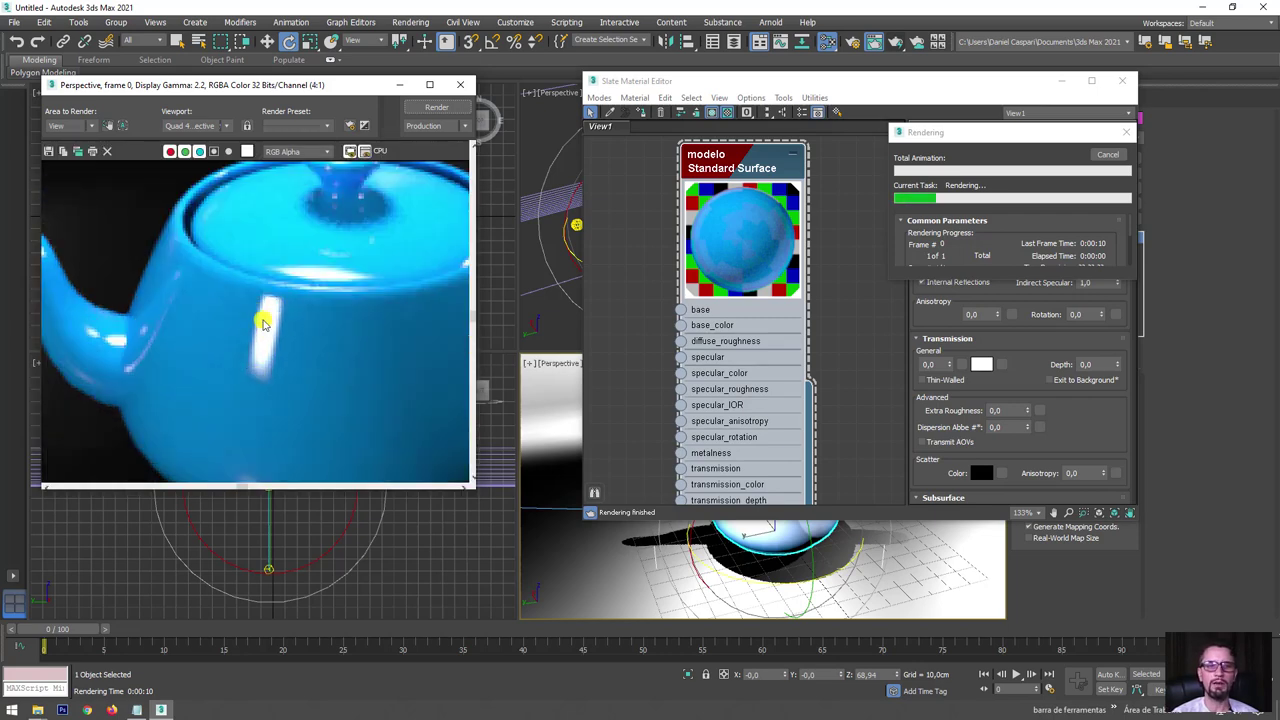
scroll(272, 338, "down", 1)
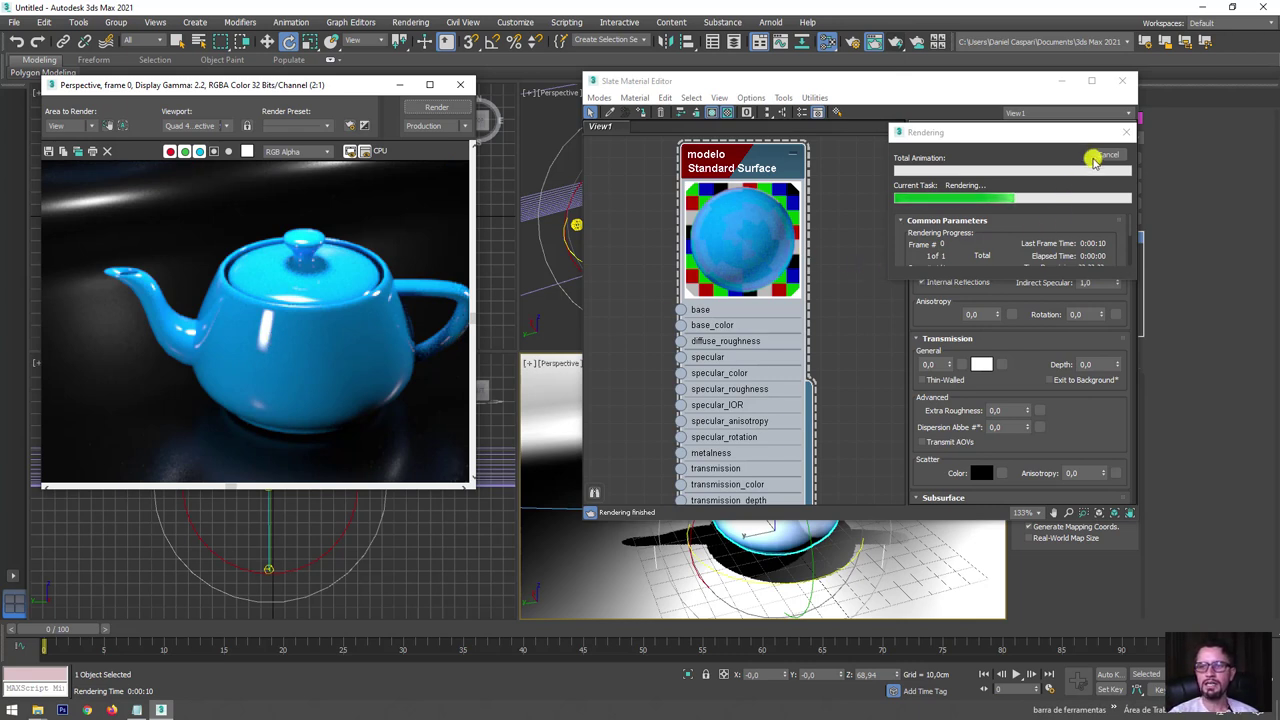
- Set the specular IOR to 25 and render the teapot
left_click(1107, 155)
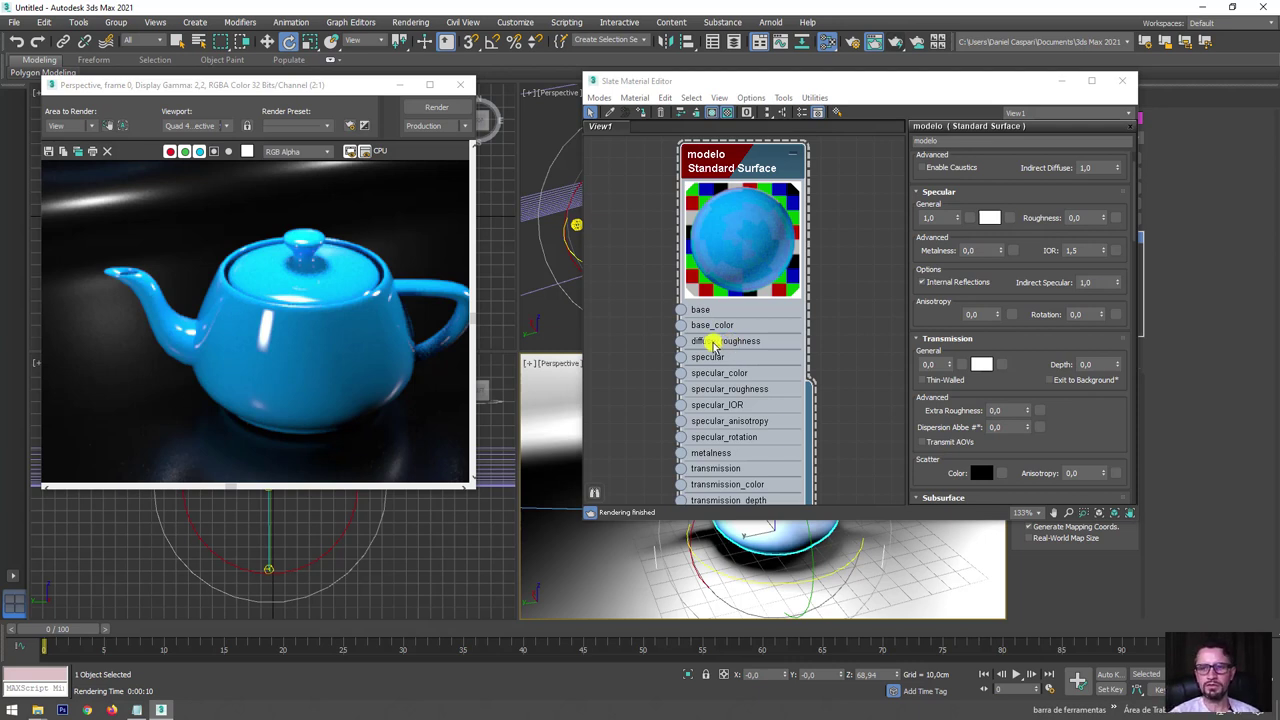
left_click(1078, 250)
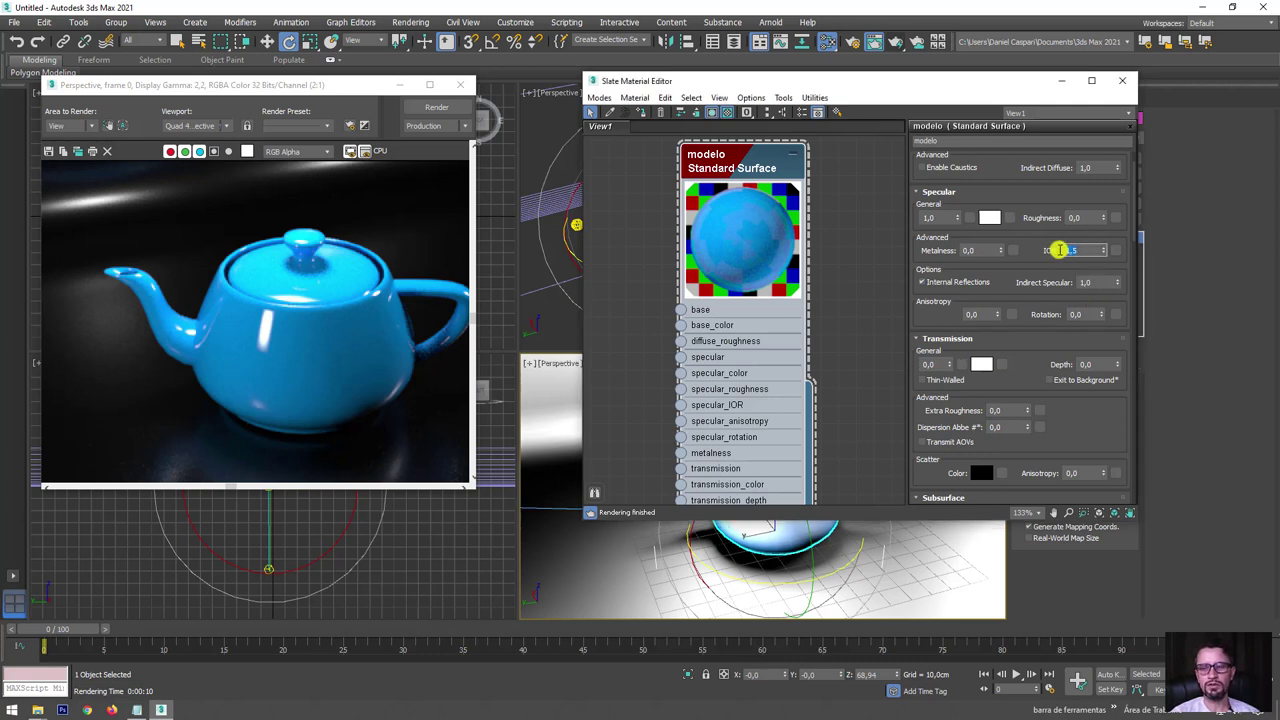
type("25")
key("Return")
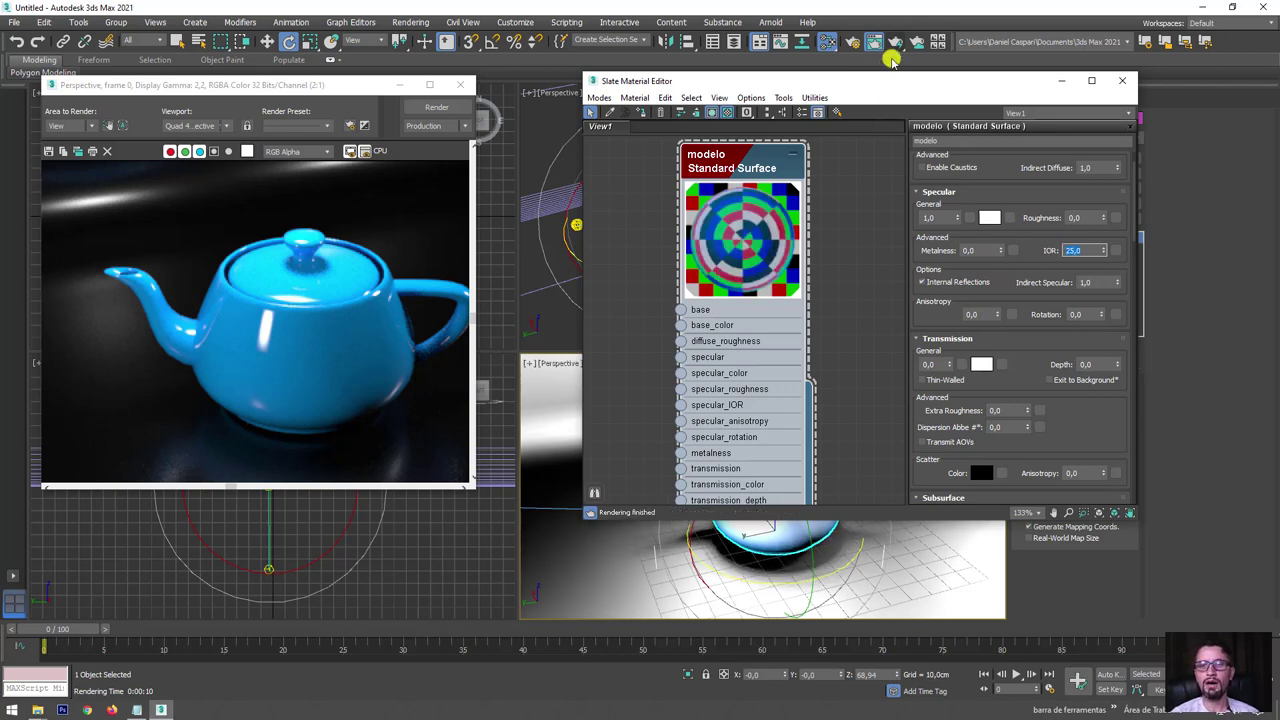
left_click(895, 41)
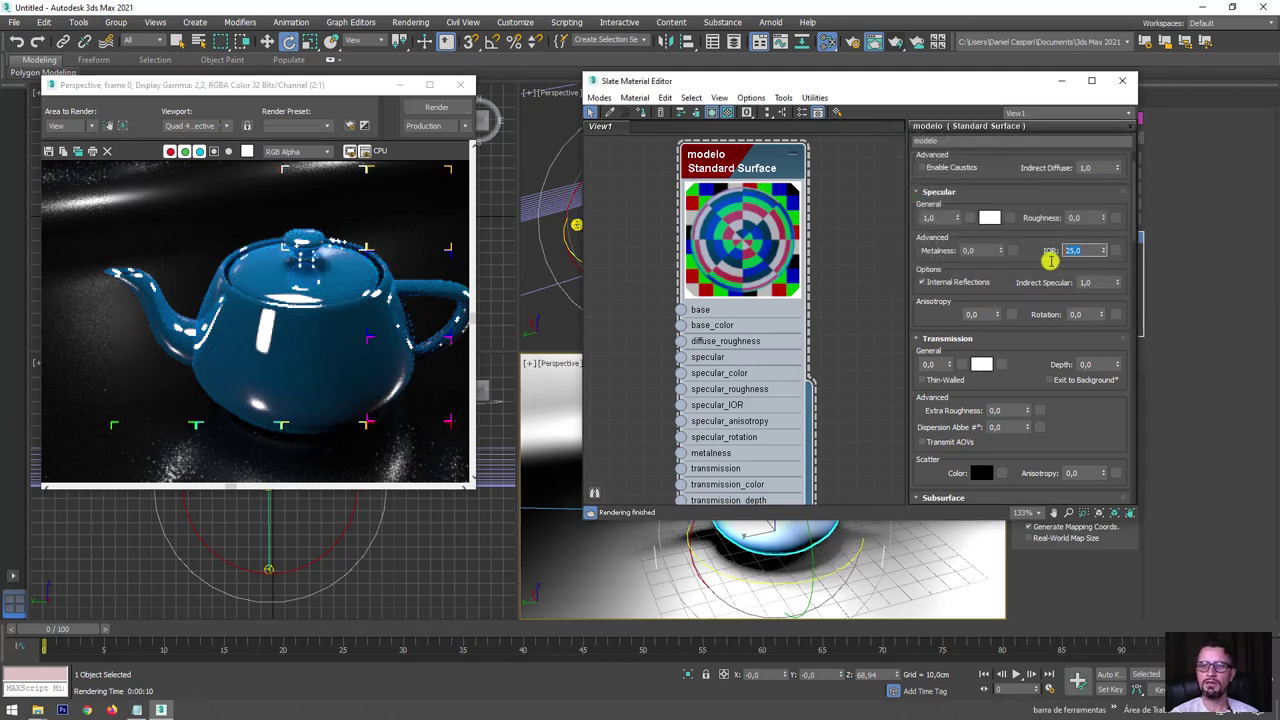
- Return the specular IOR to 1,5 and re-render the teapot
left_click(1078, 251)
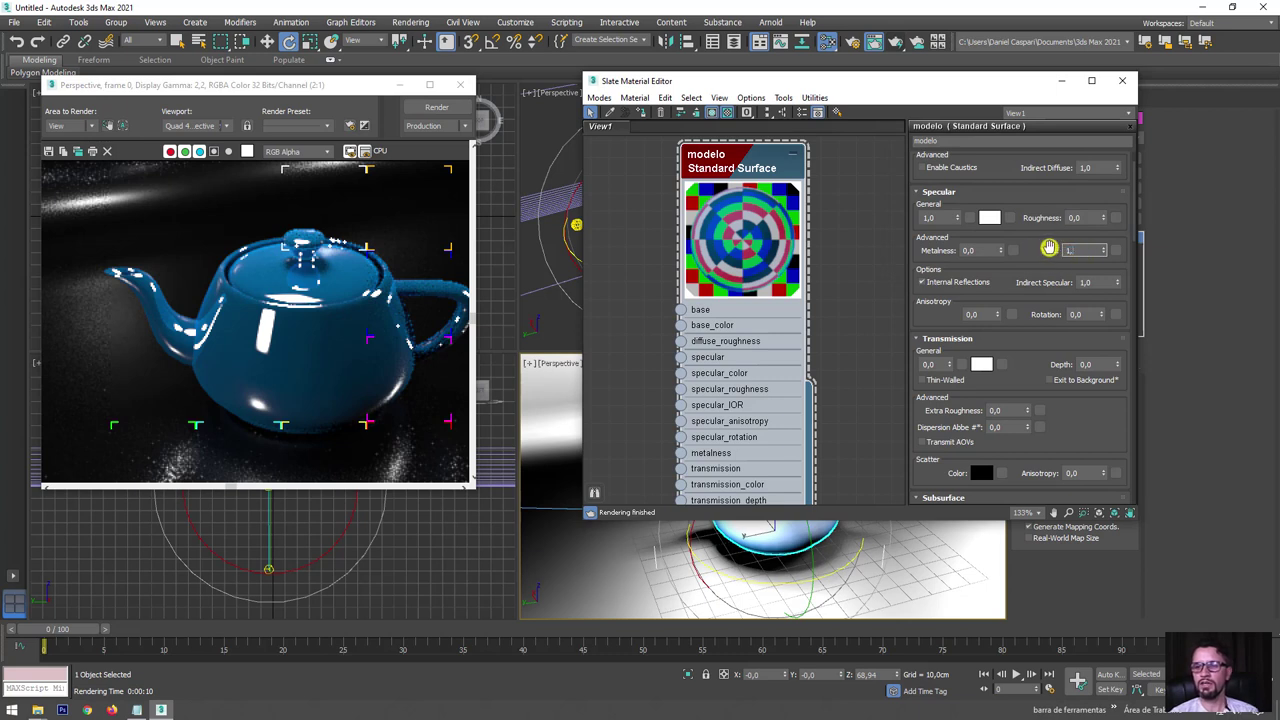
type("1,5")
key("Return")
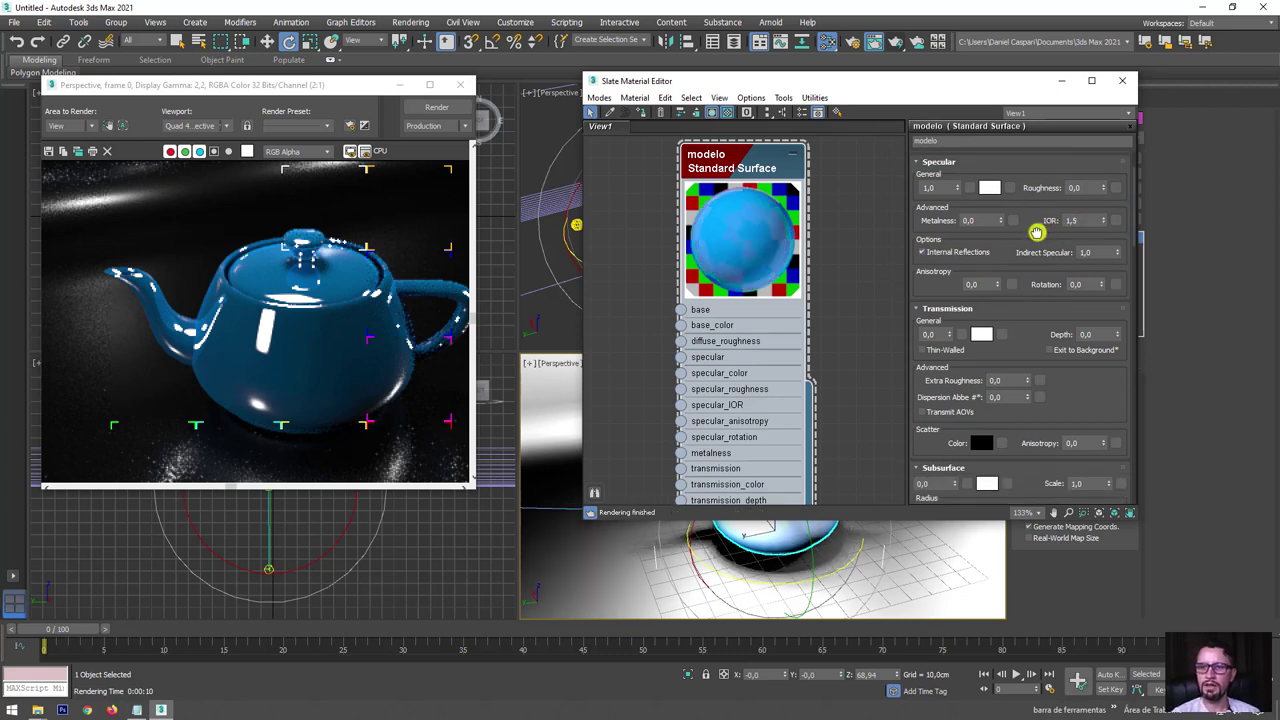
scroll(1034, 195, "down", 3)
left_click_drag(1034, 184, 1063, 259)
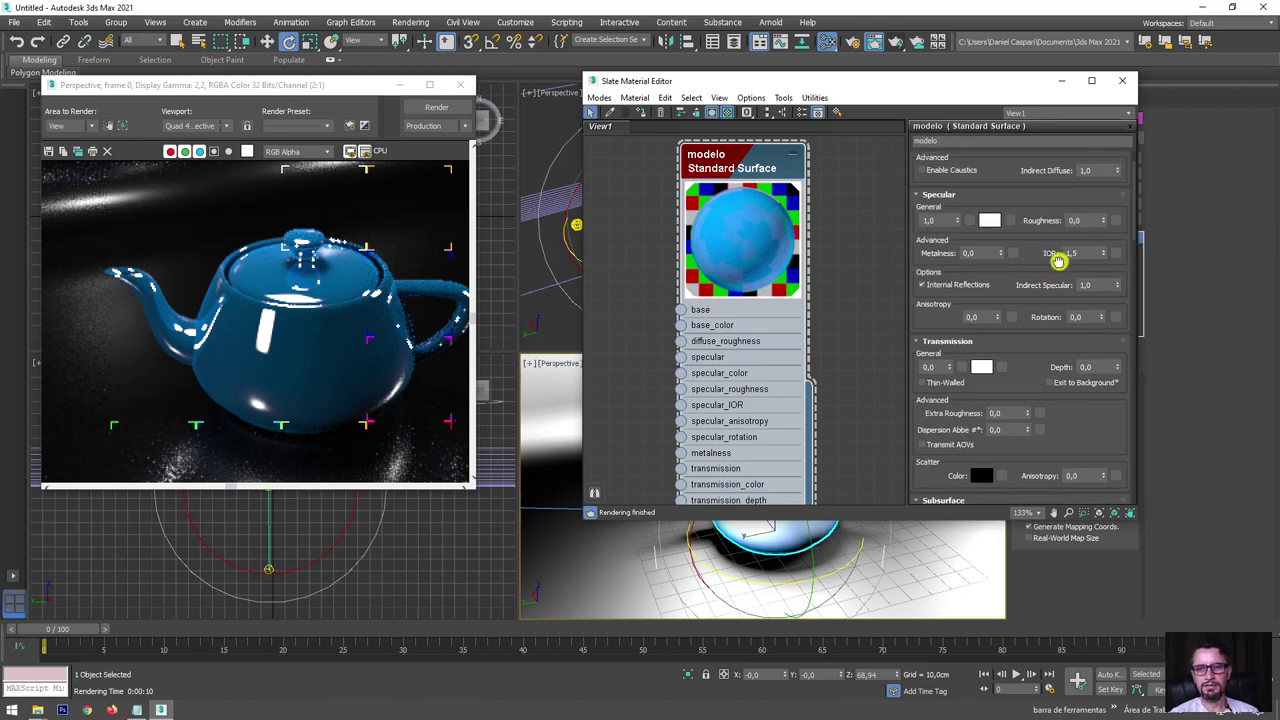
left_click(436, 107)
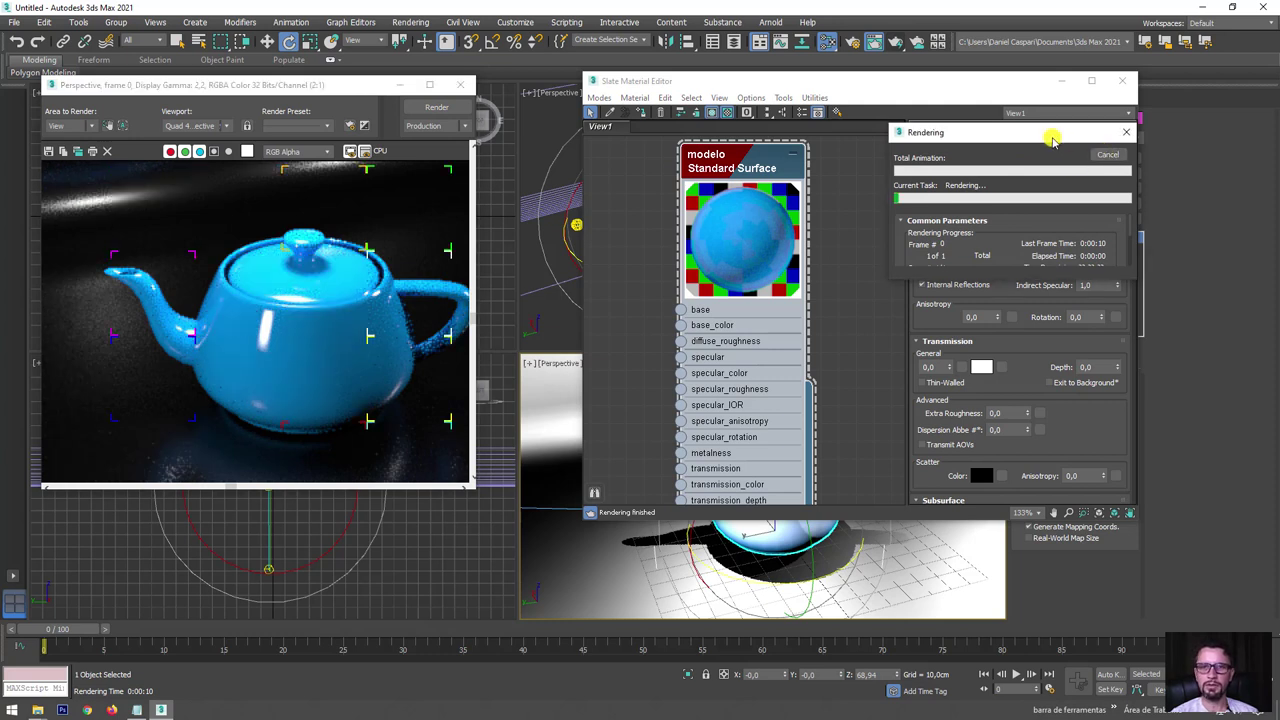
left_click(1107, 154)
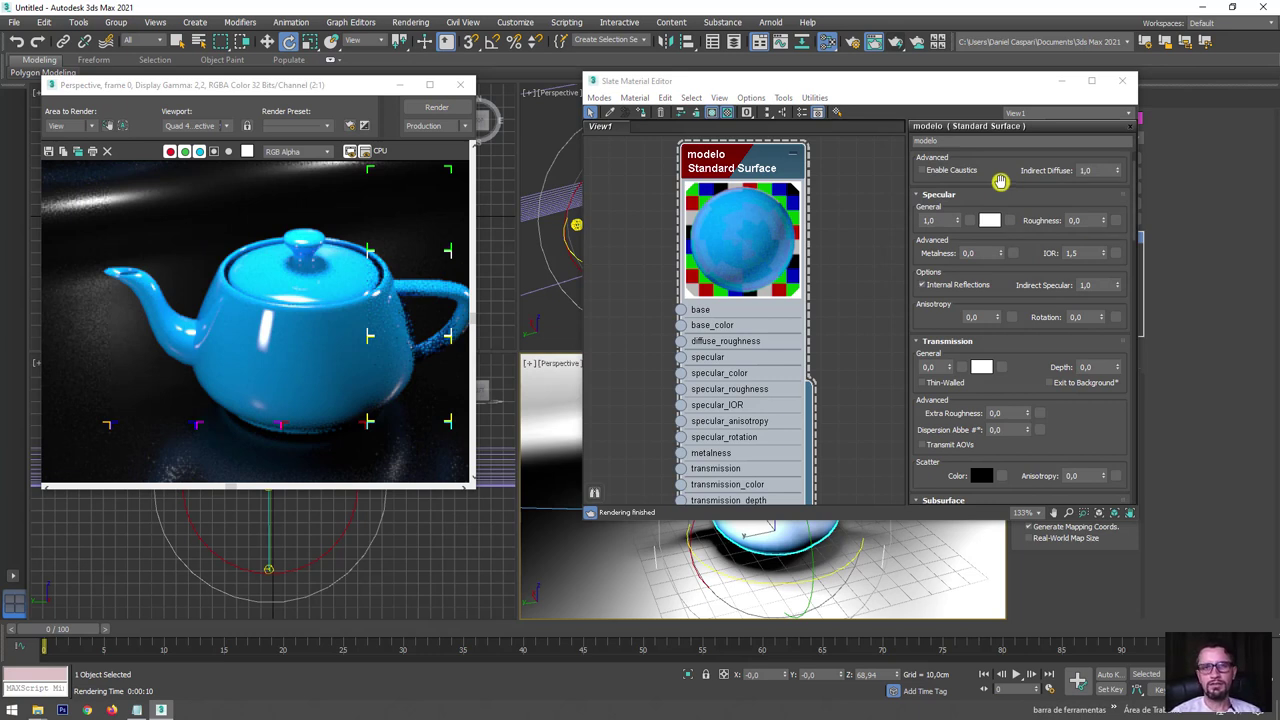
scroll(922, 257, "down", 3)
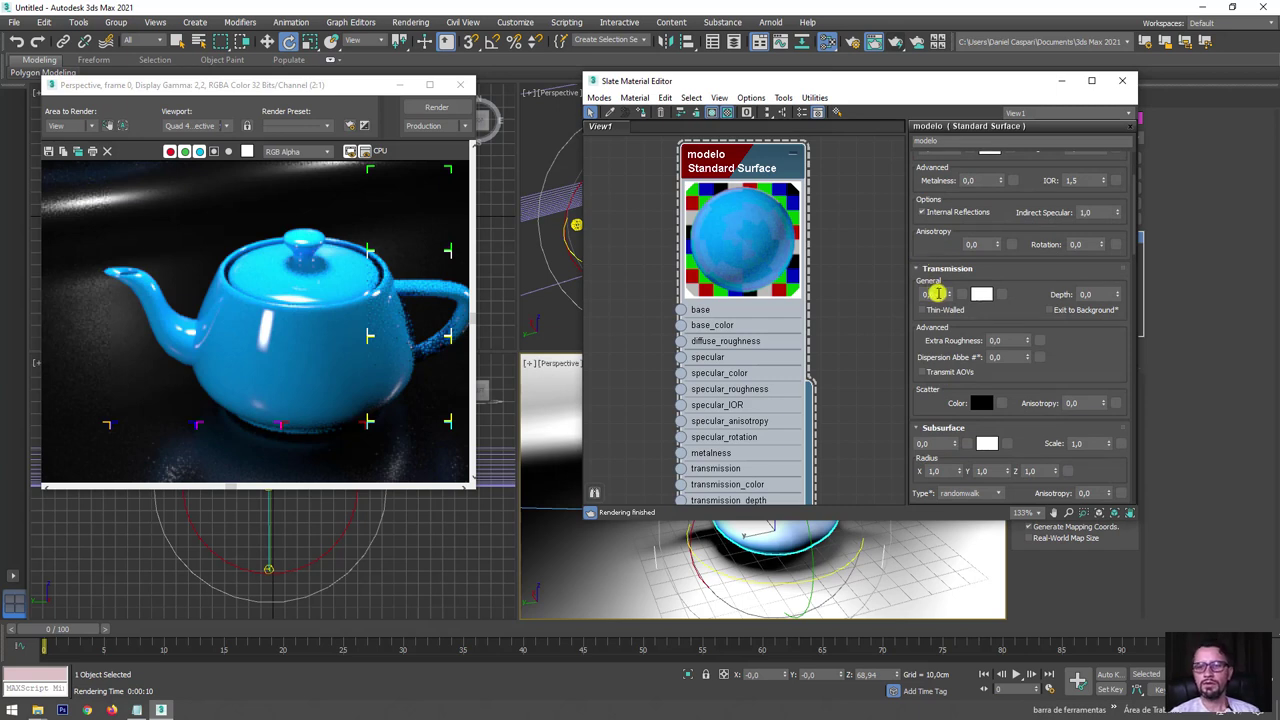
- Set modelo's Transmission weight to 1,0 and render the transmissive teapot
double_click(921, 294)
type("1")
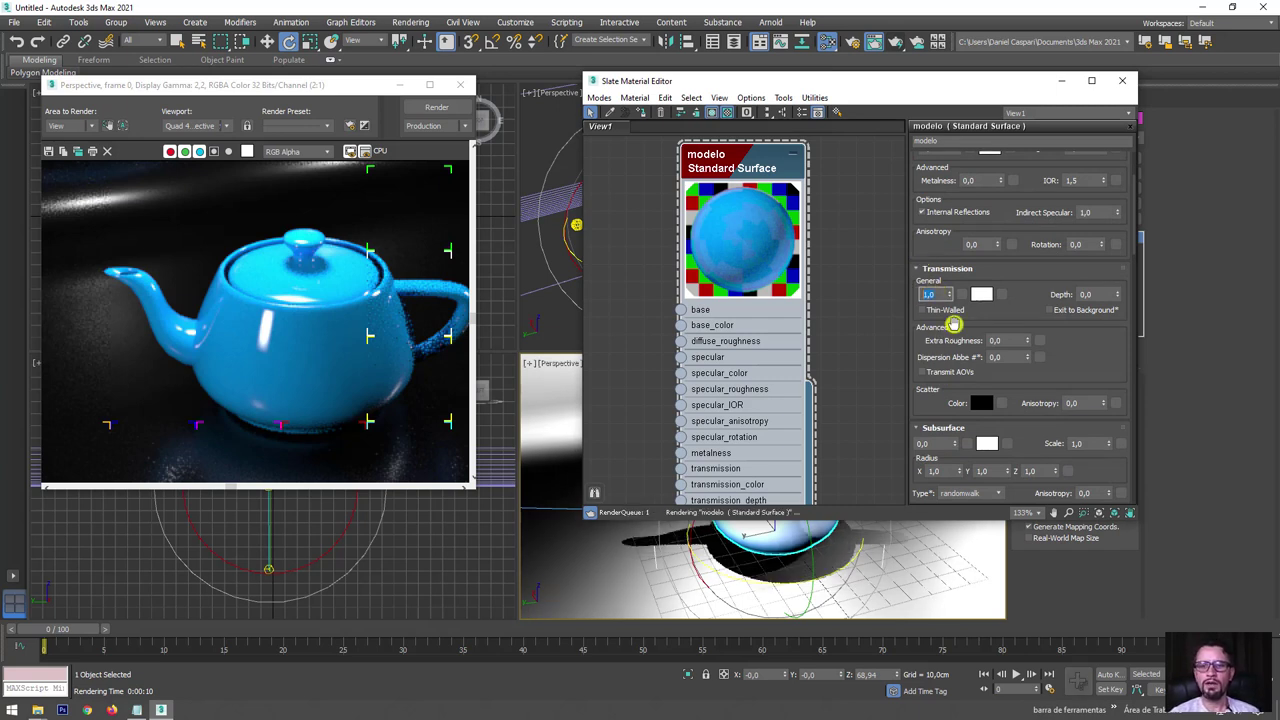
key("Return")
left_click(893, 42)
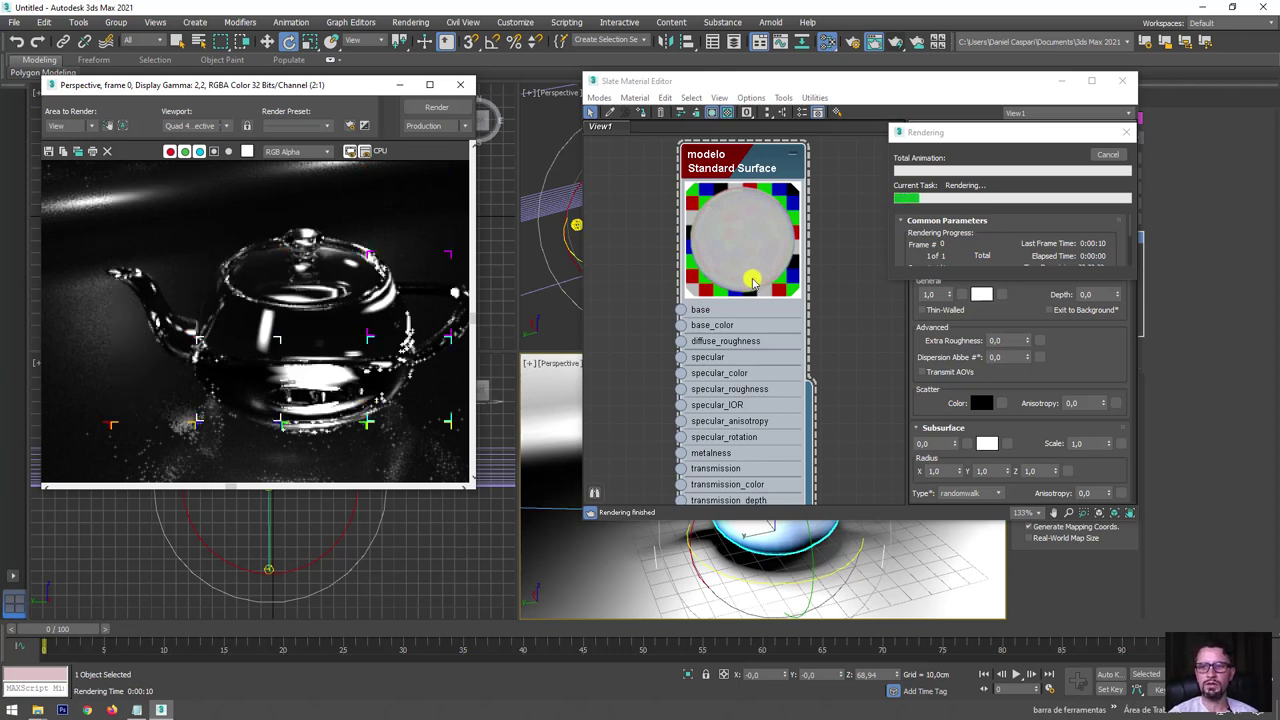
left_click(1110, 155)
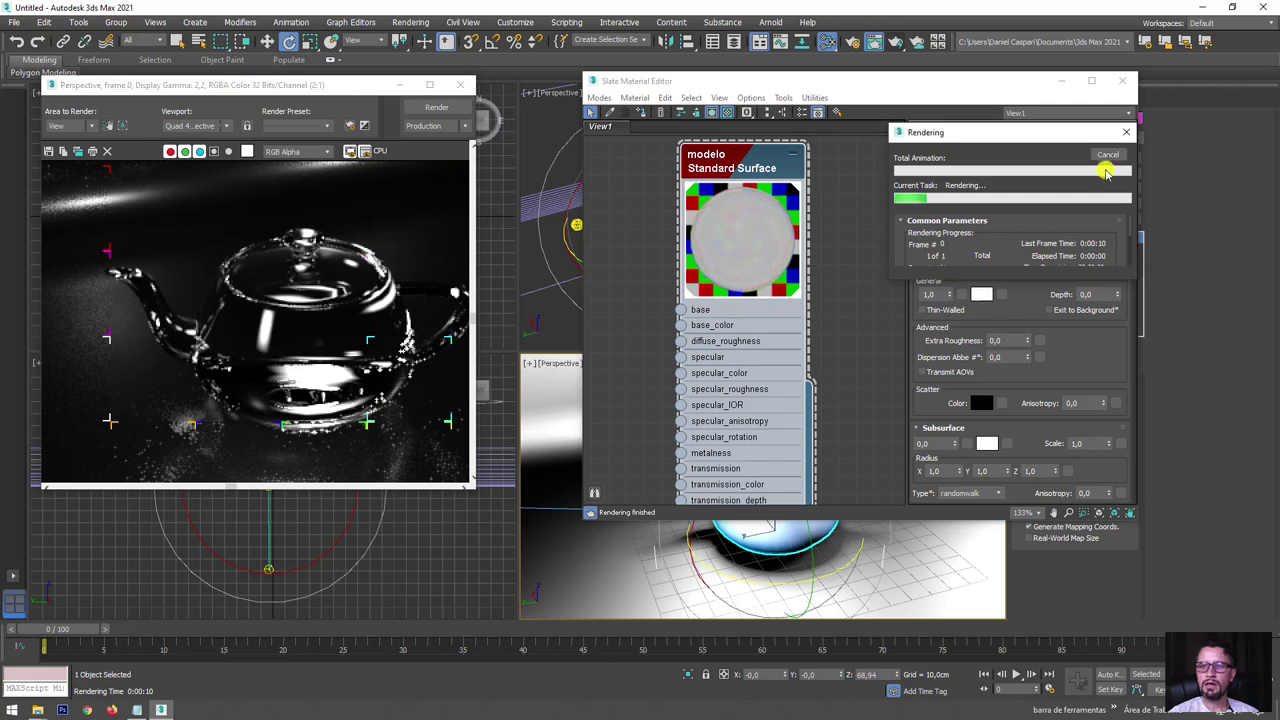
left_click(1109, 152)
- Enable Thin-Walled transmission and render the clear glass teapot again
left_click(938, 311)
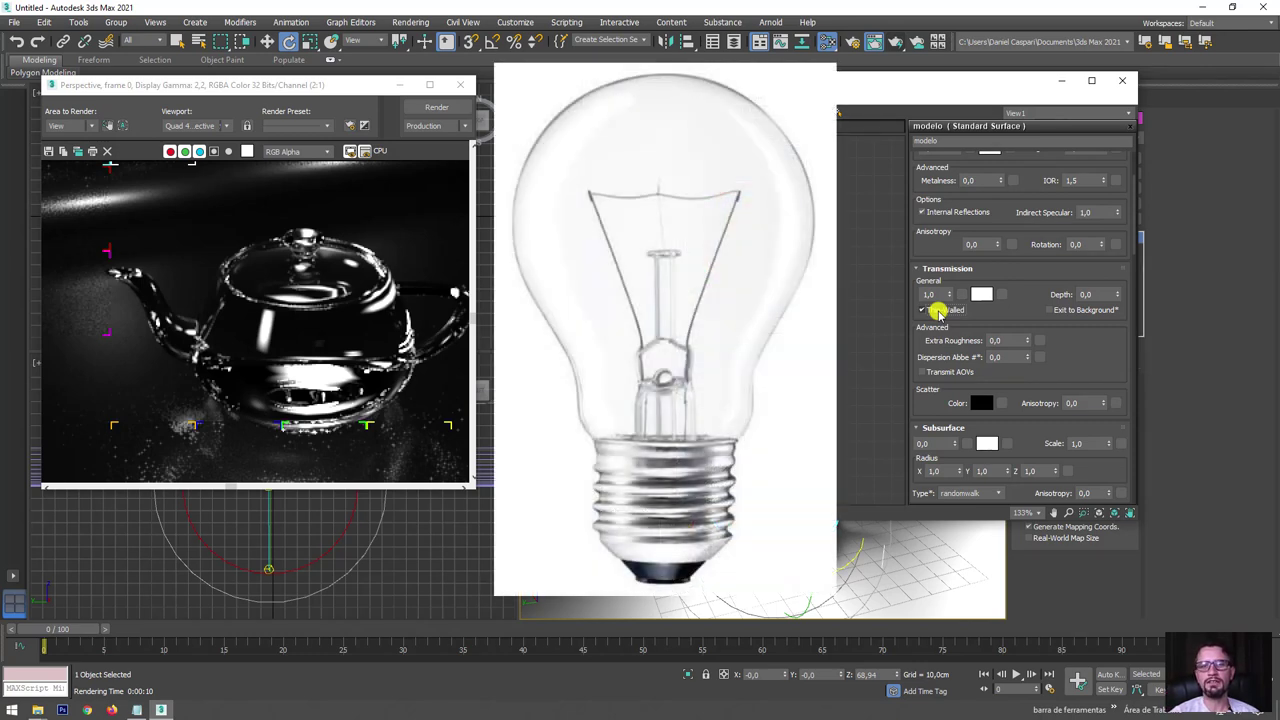
left_click(896, 46)
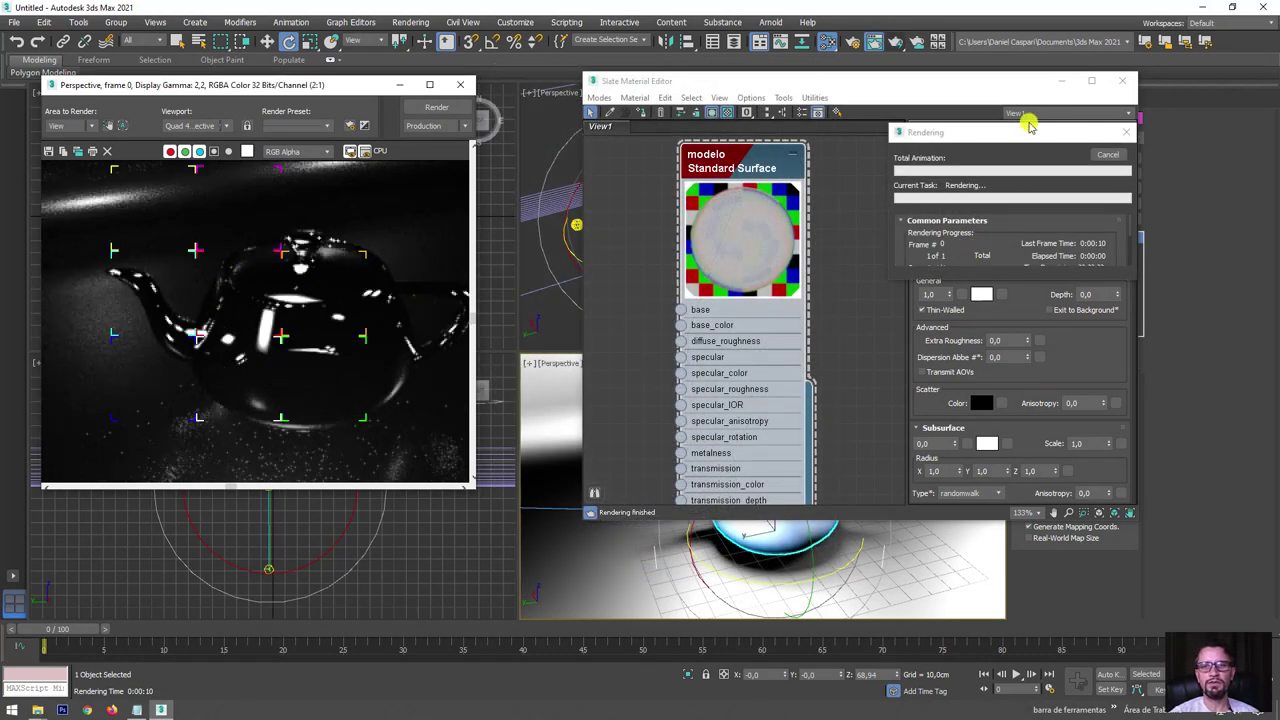
left_click(1108, 154)
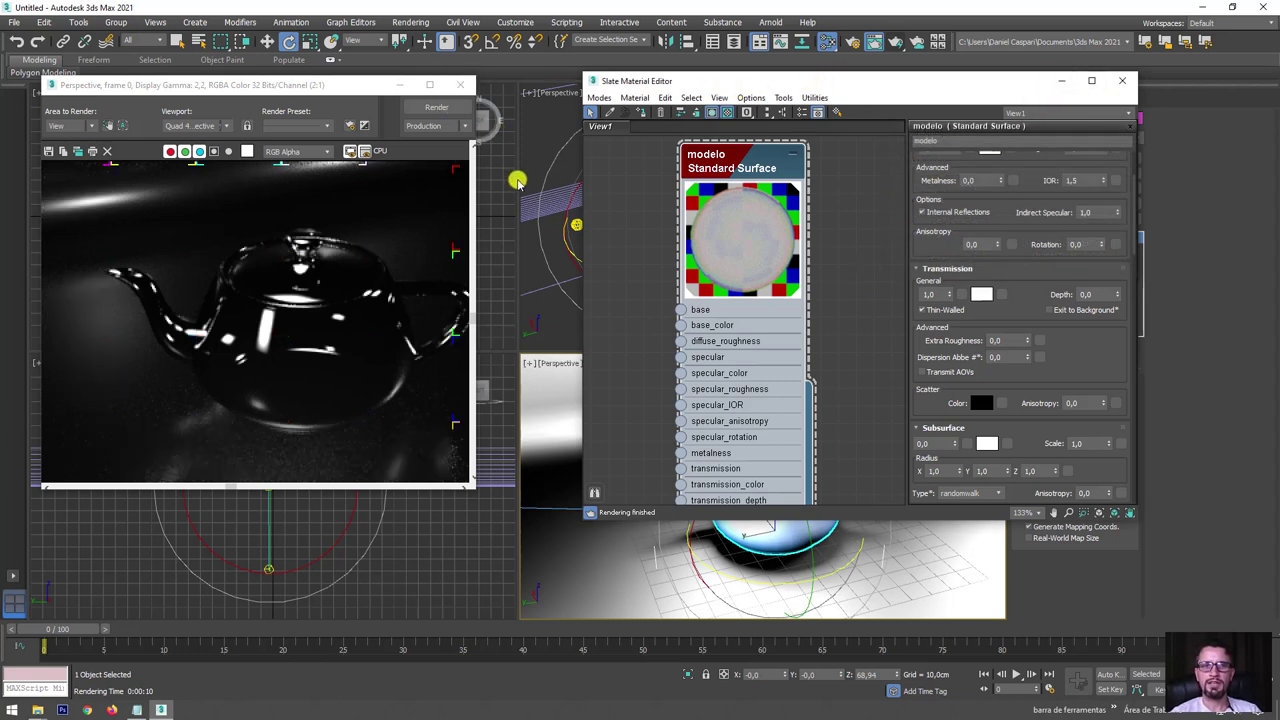
left_click_drag(812, 85, 769, 86)
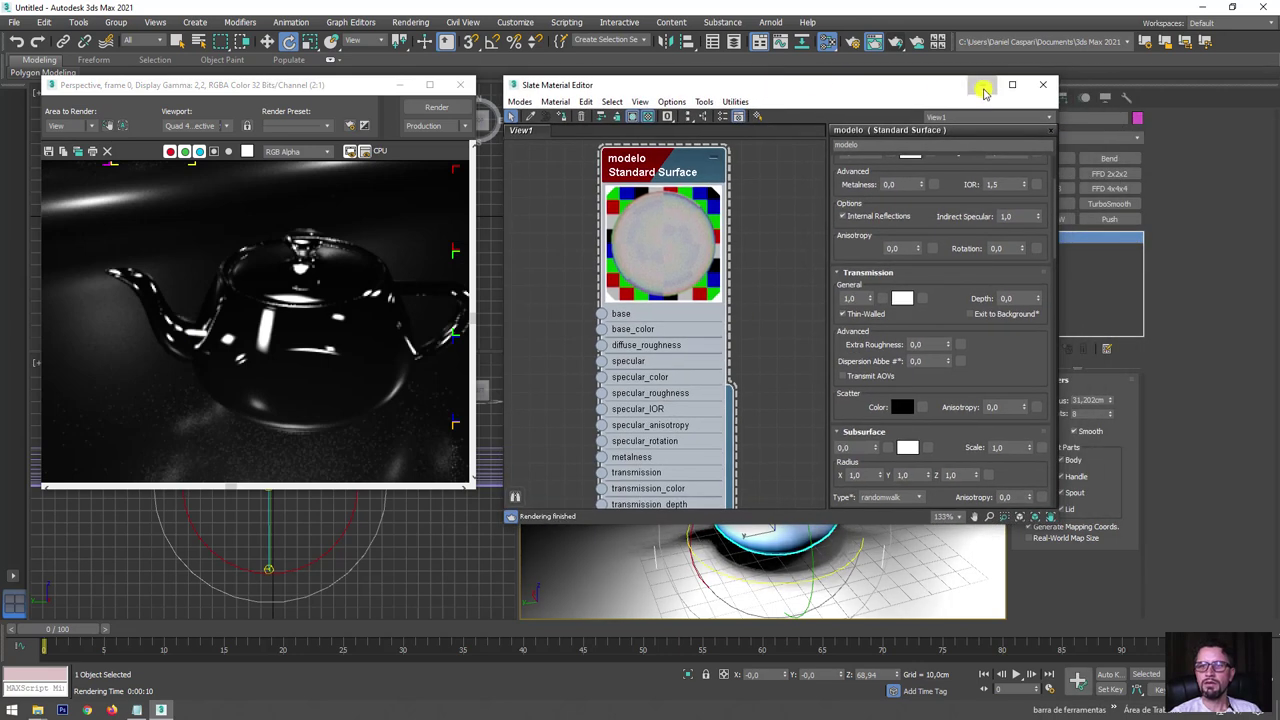
- Create a sphere with Base To Pivot sitting on the teapot lid
left_click(977, 86)
left_click(1017, 97)
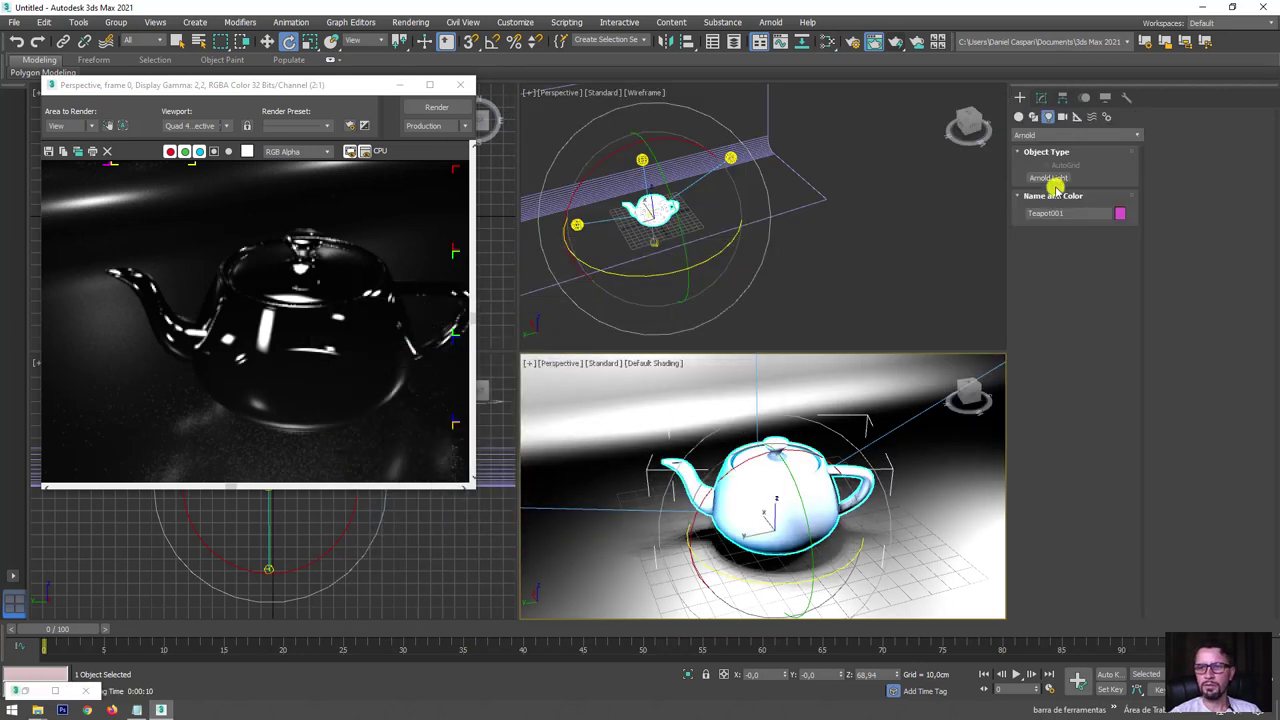
left_click(1022, 119)
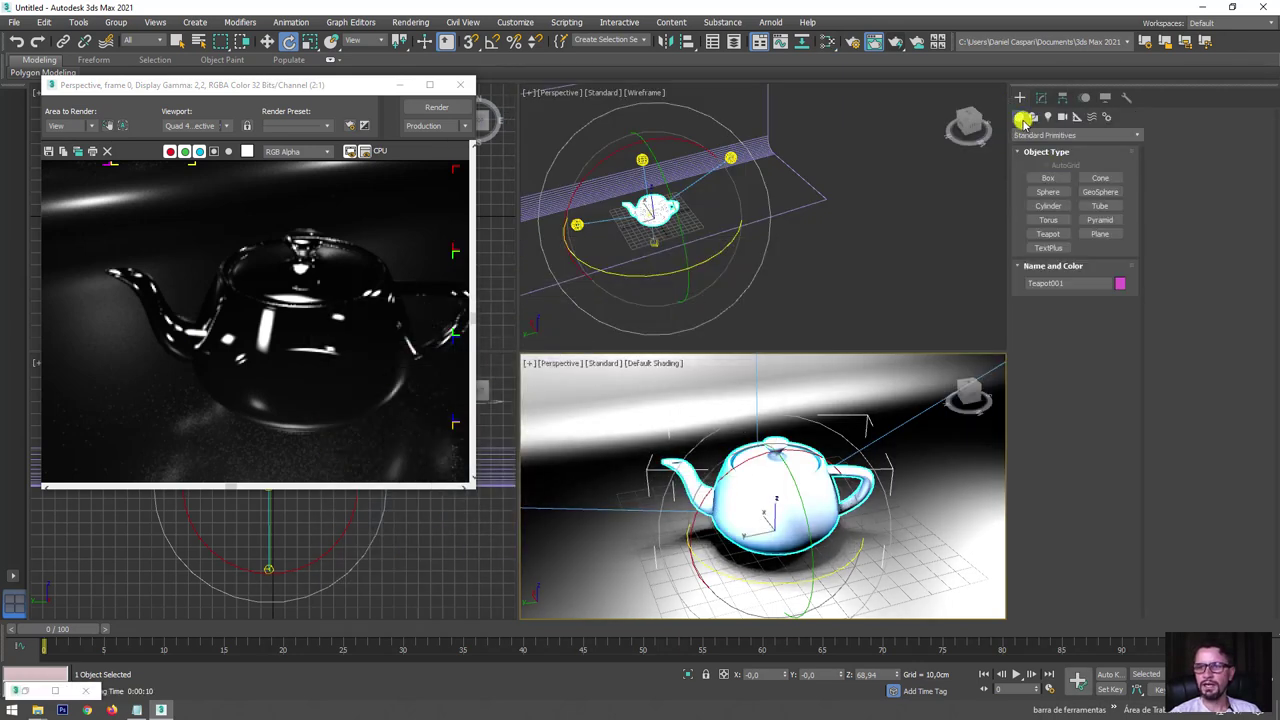
left_click(1048, 191)
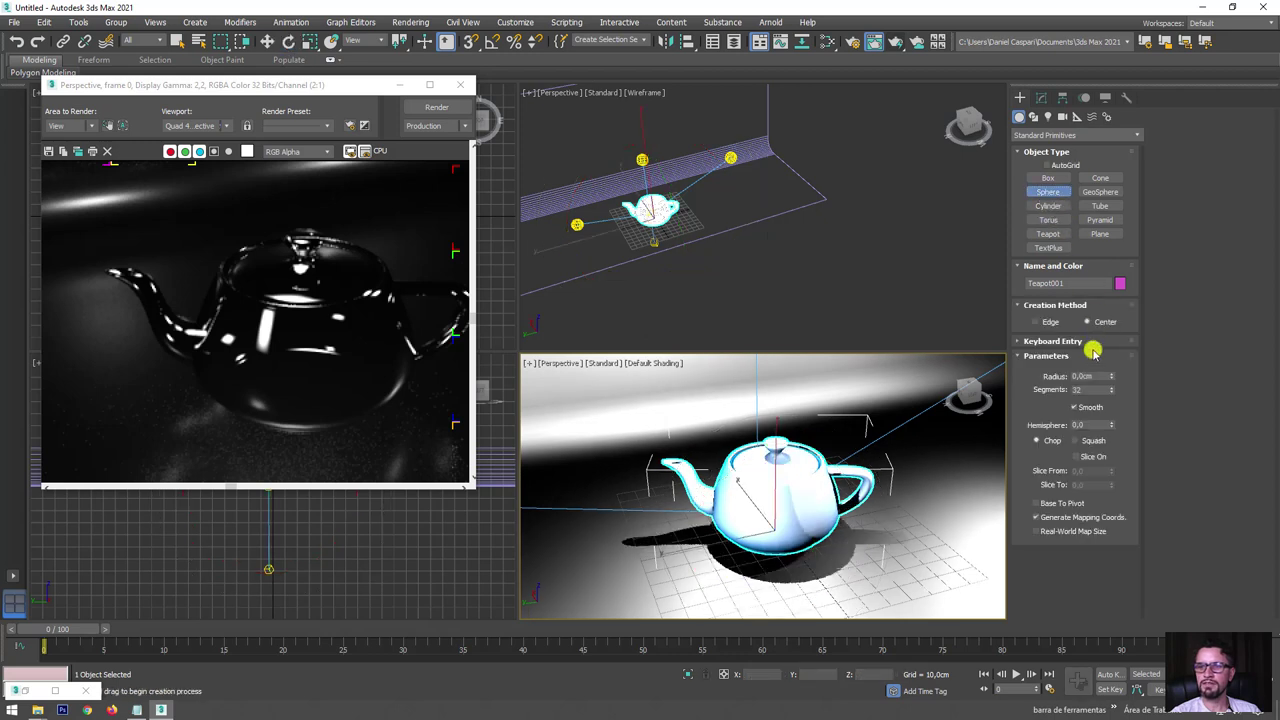
left_click(1043, 503)
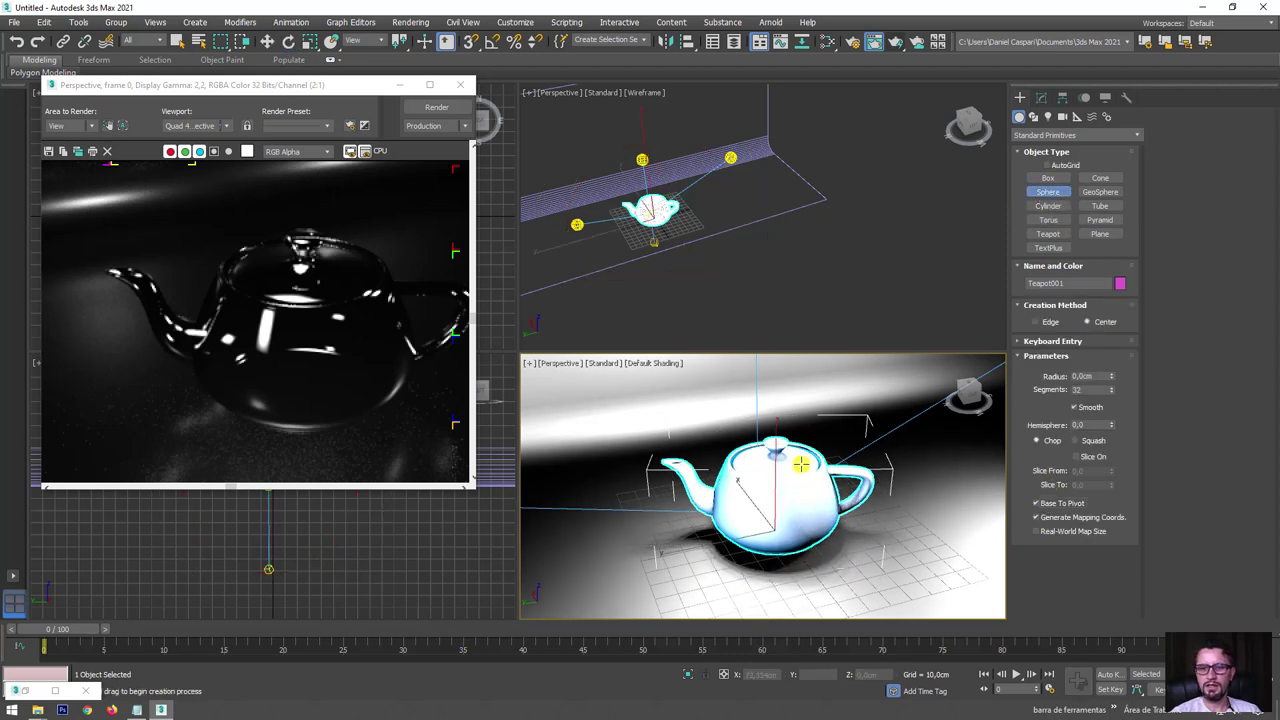
left_click_drag(790, 456, 835, 485)
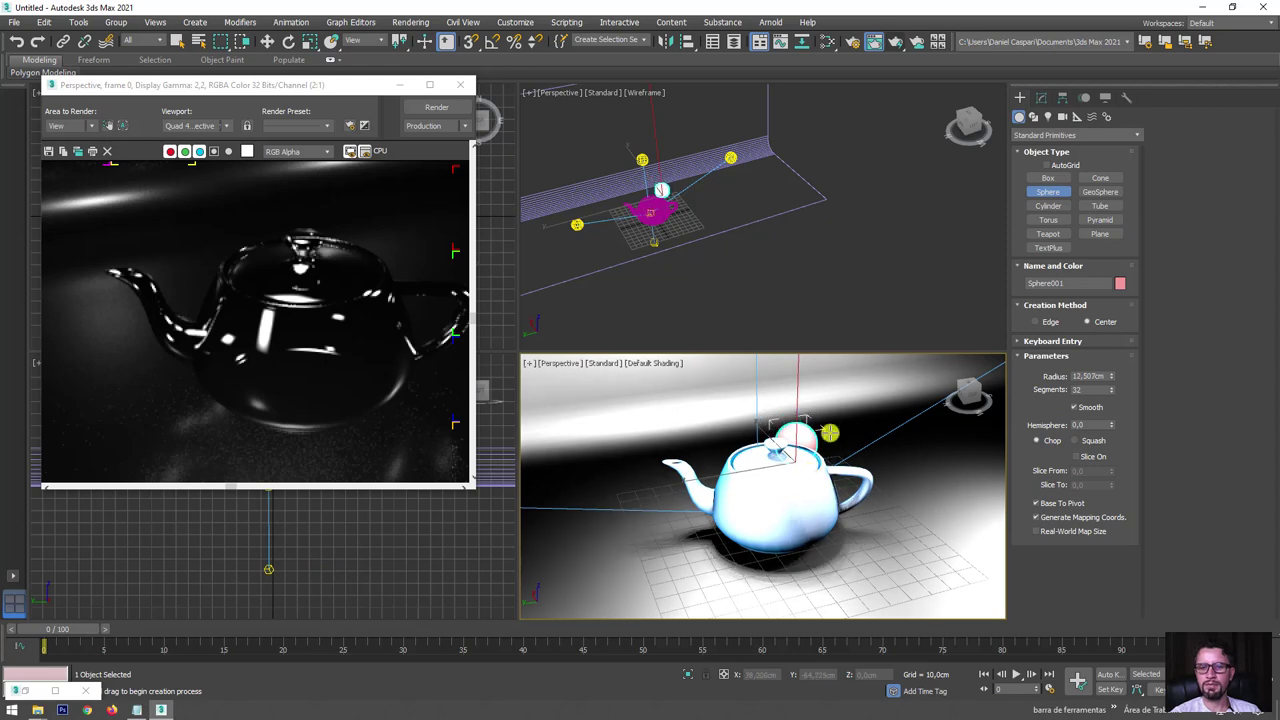
- Assign the spare Material #27 to the new sphere in the Slate Material Editor
left_click(828, 37)
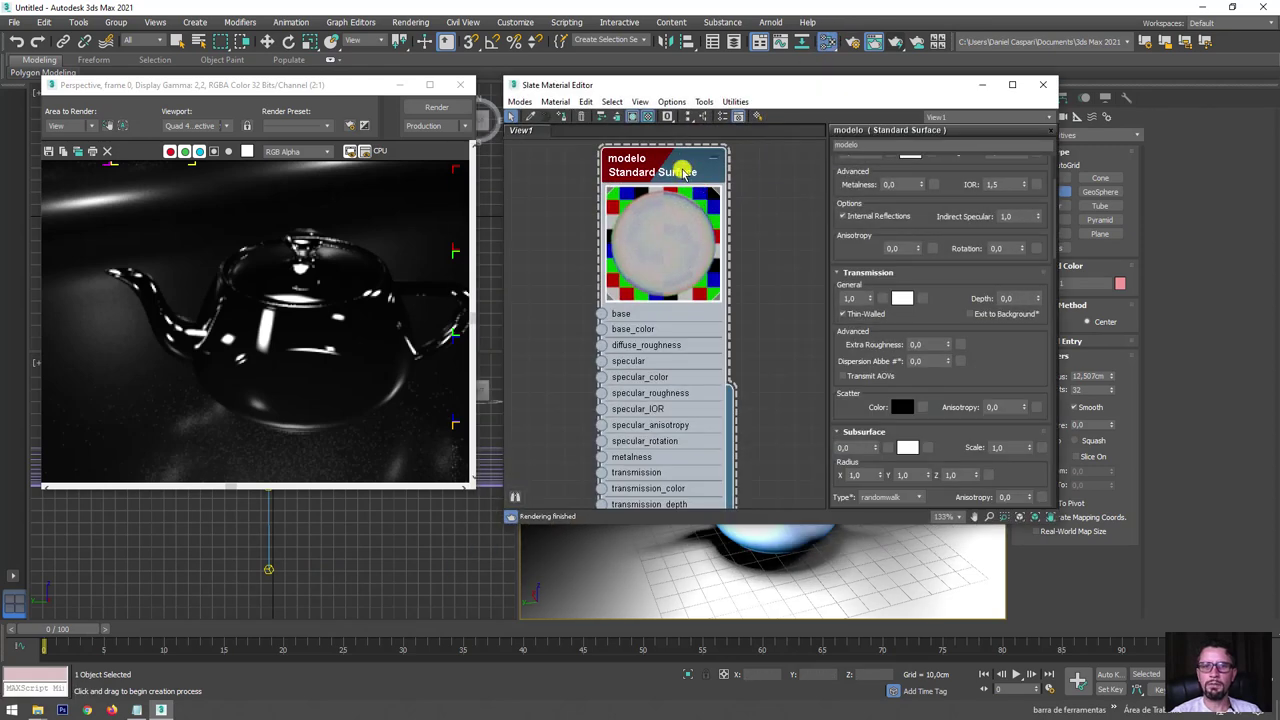
left_click_drag(690, 195, 563, 213)
middle_click_drag(563, 213, 720, 214)
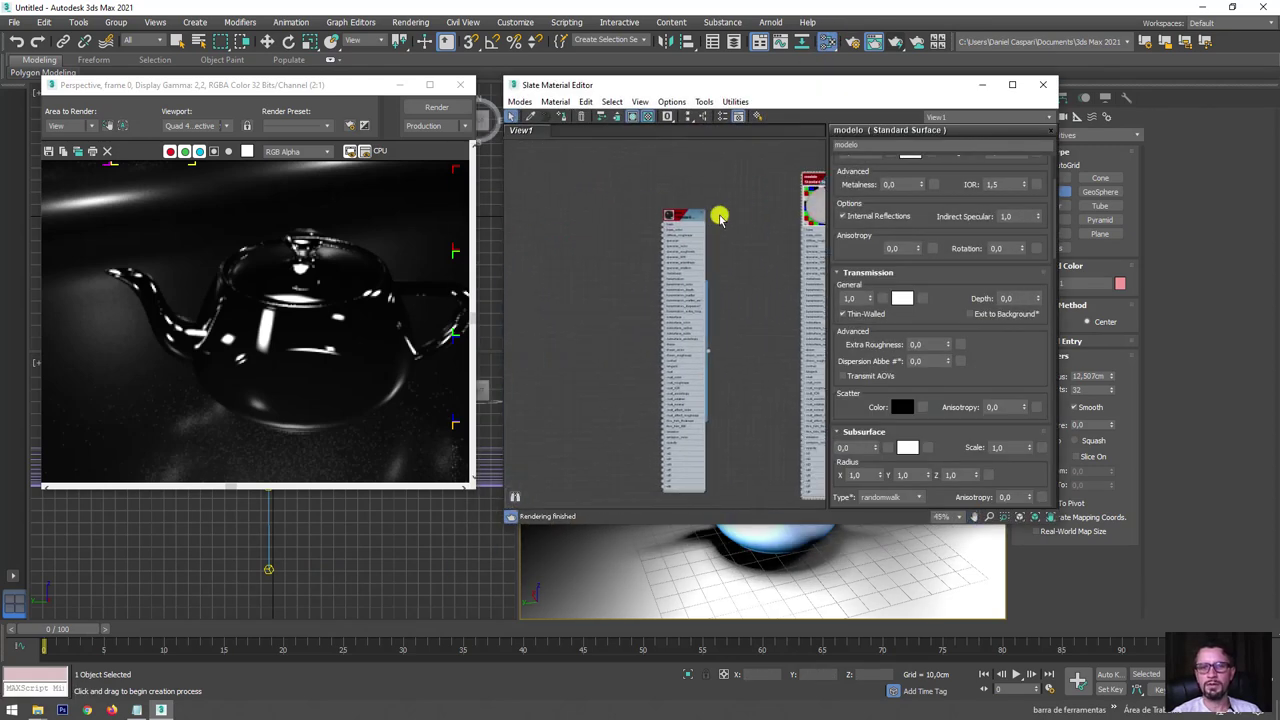
left_click_drag(646, 211, 603, 203)
right_click(603, 203)
left_click(634, 224)
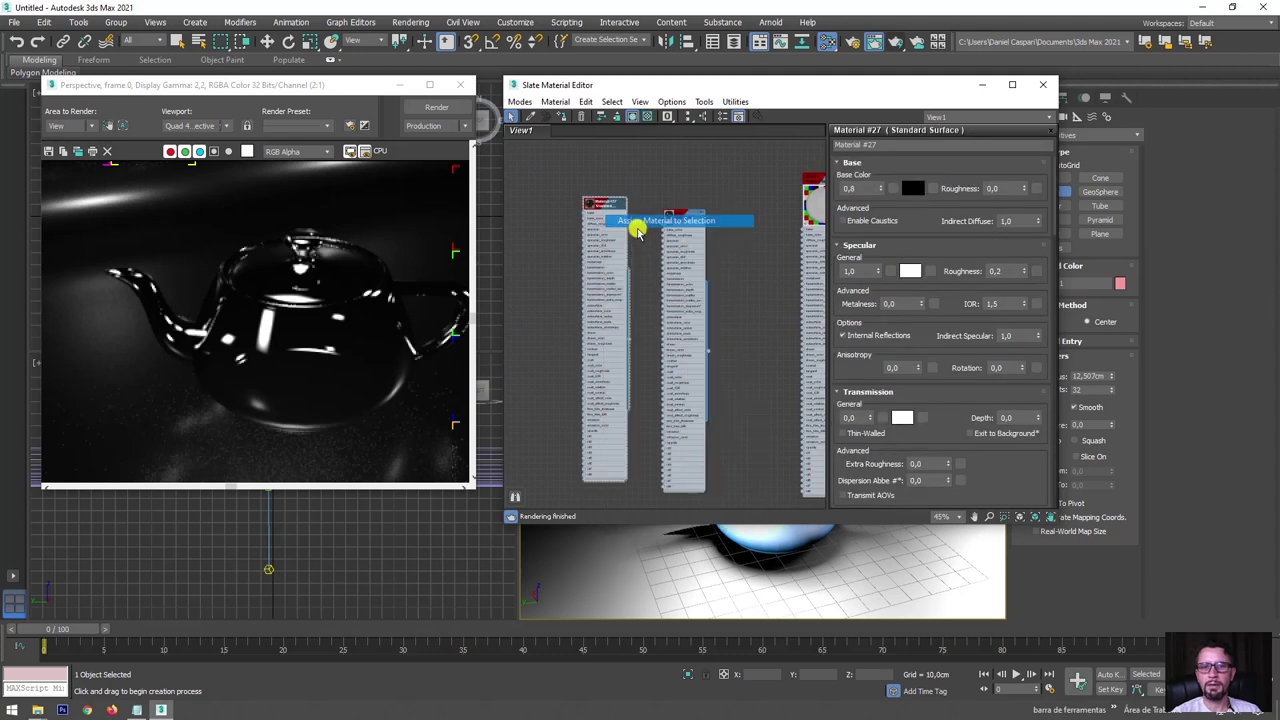
- Give Material #27 a red base colour and render the scene
left_click(912, 188)
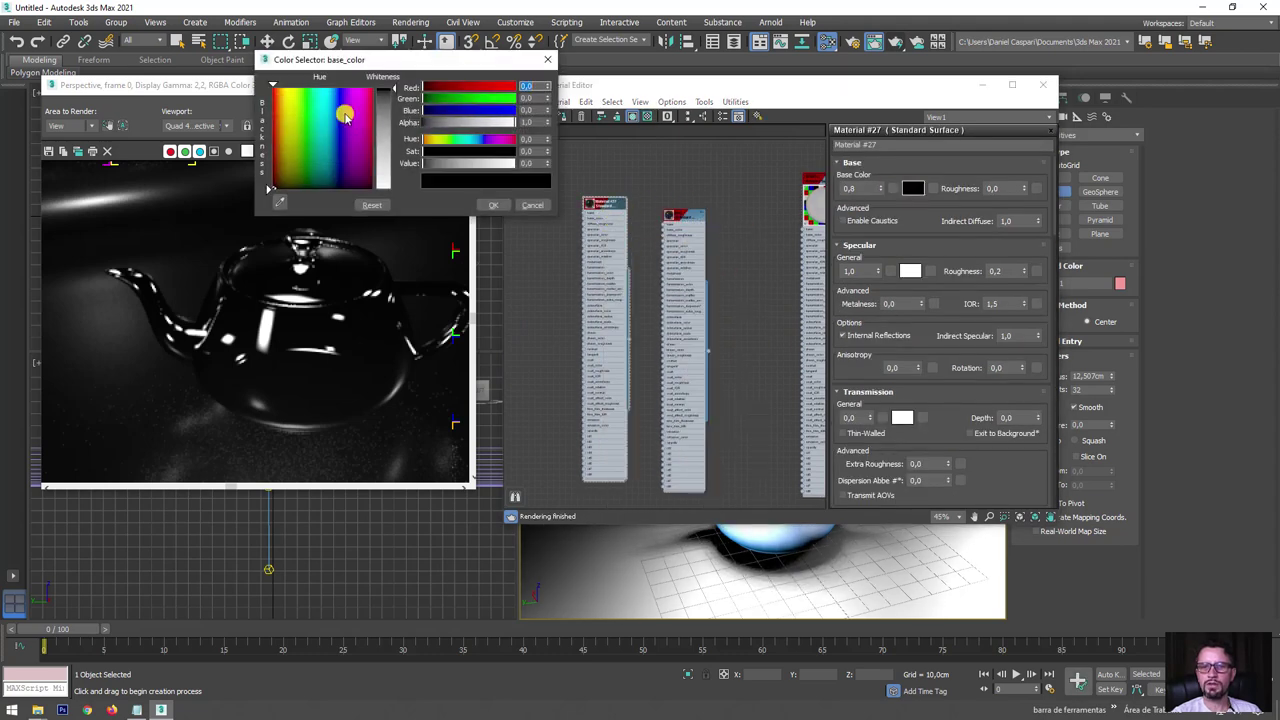
left_click_drag(452, 92, 514, 87)
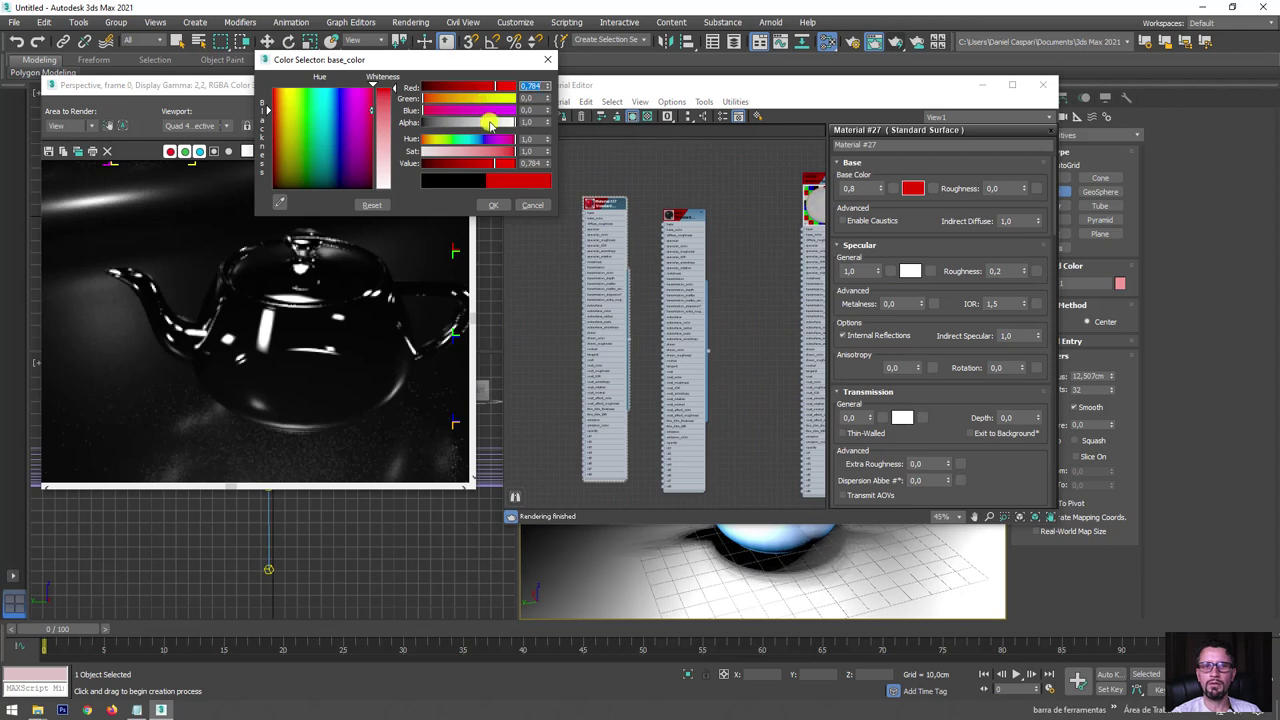
left_click_drag(514, 163, 491, 167)
left_click(493, 205)
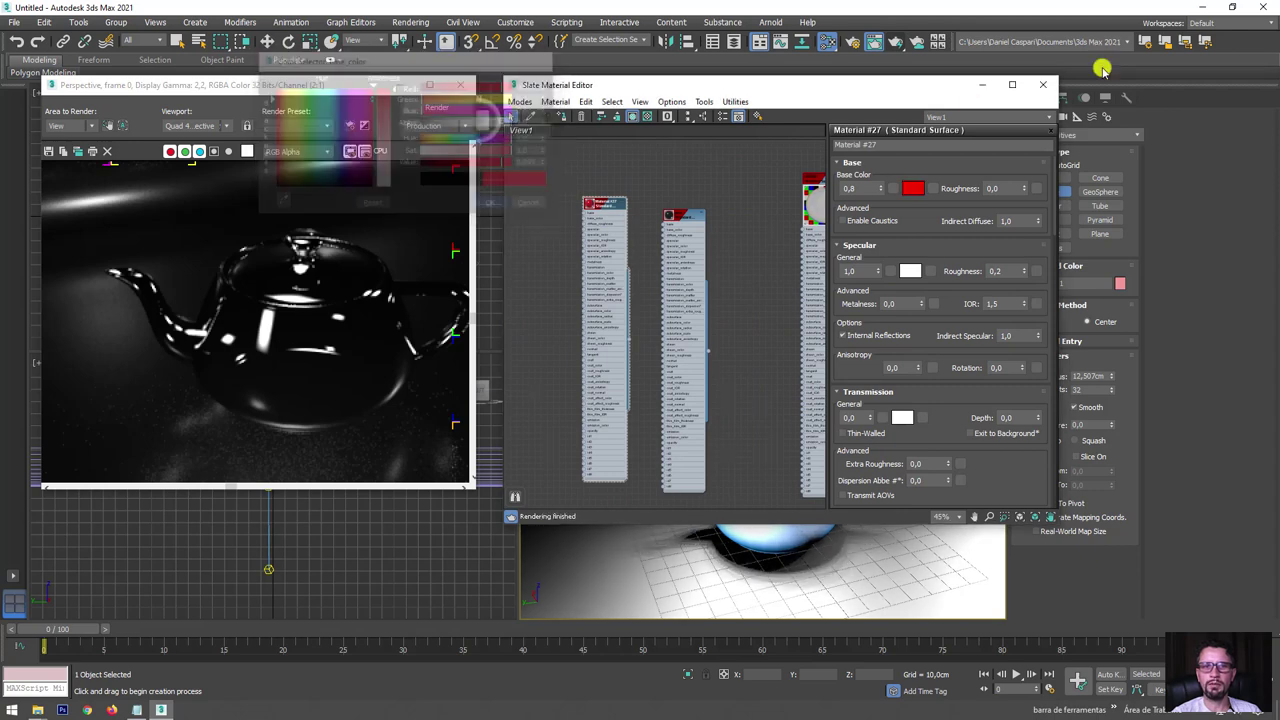
left_click(1043, 84)
left_click(895, 41)
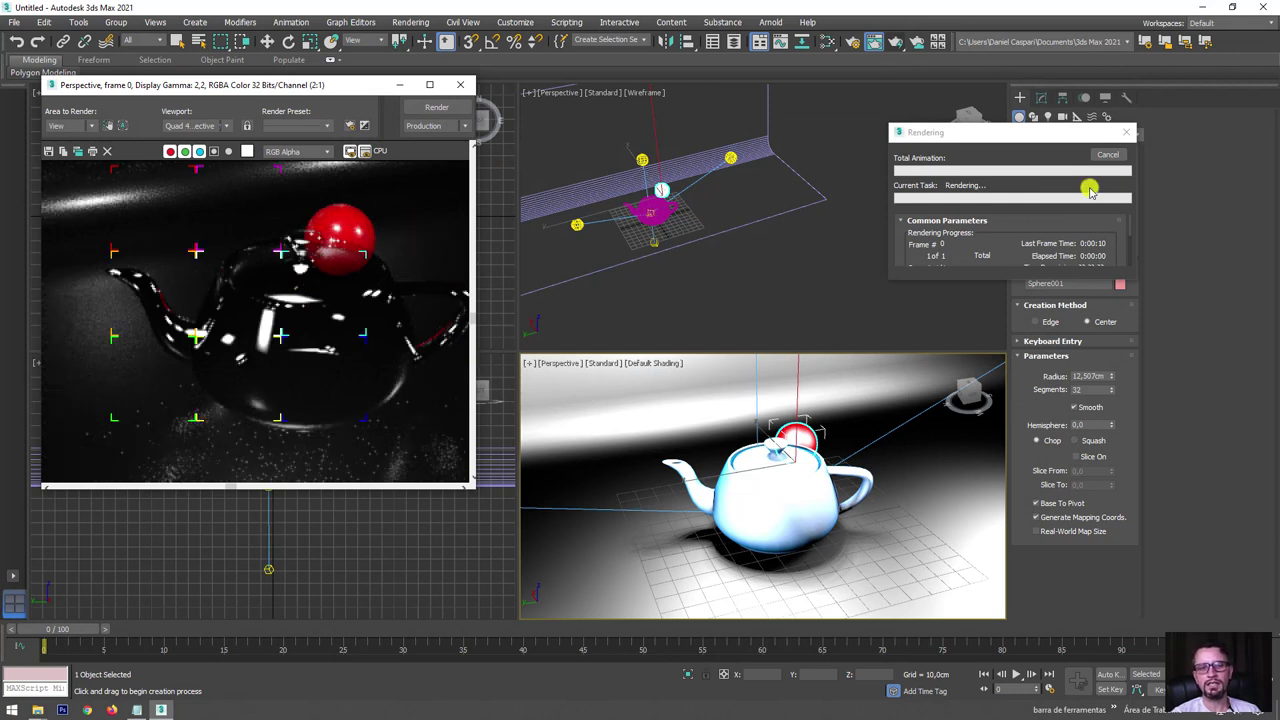
- Stop the render and select the teapot's modelo material in the Slate Material Editor
left_click(1108, 159)
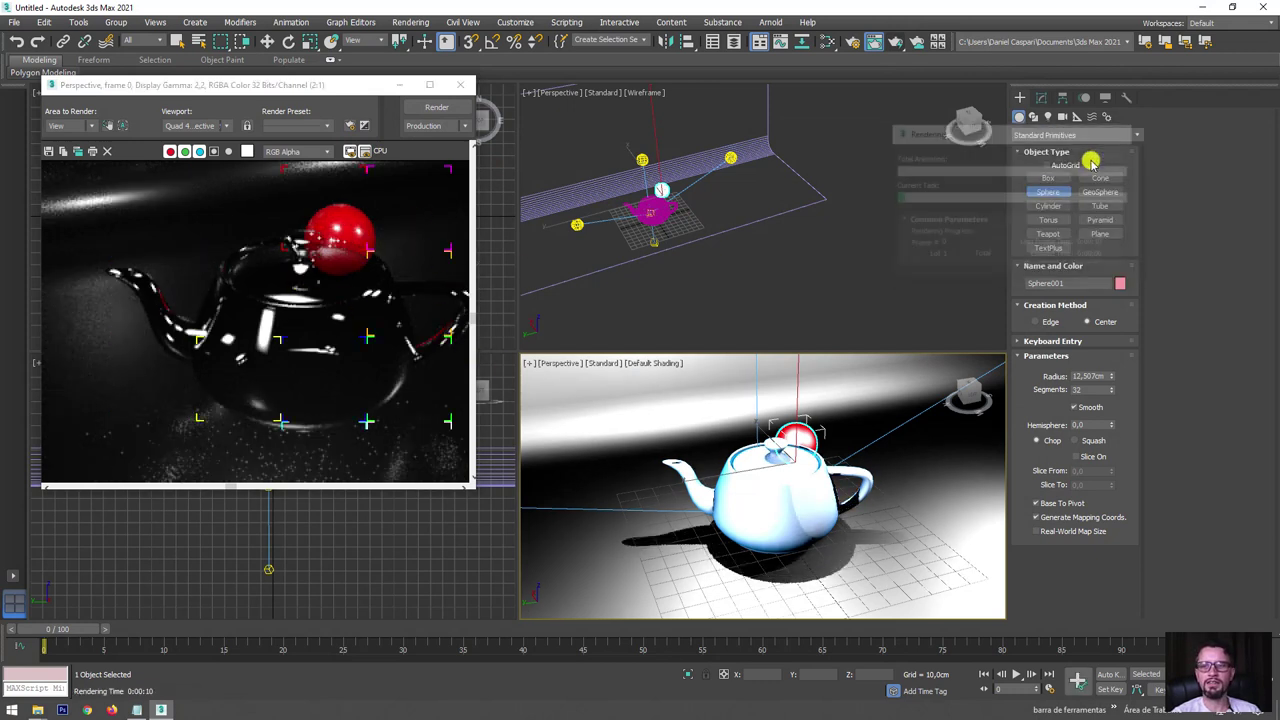
left_click(827, 41)
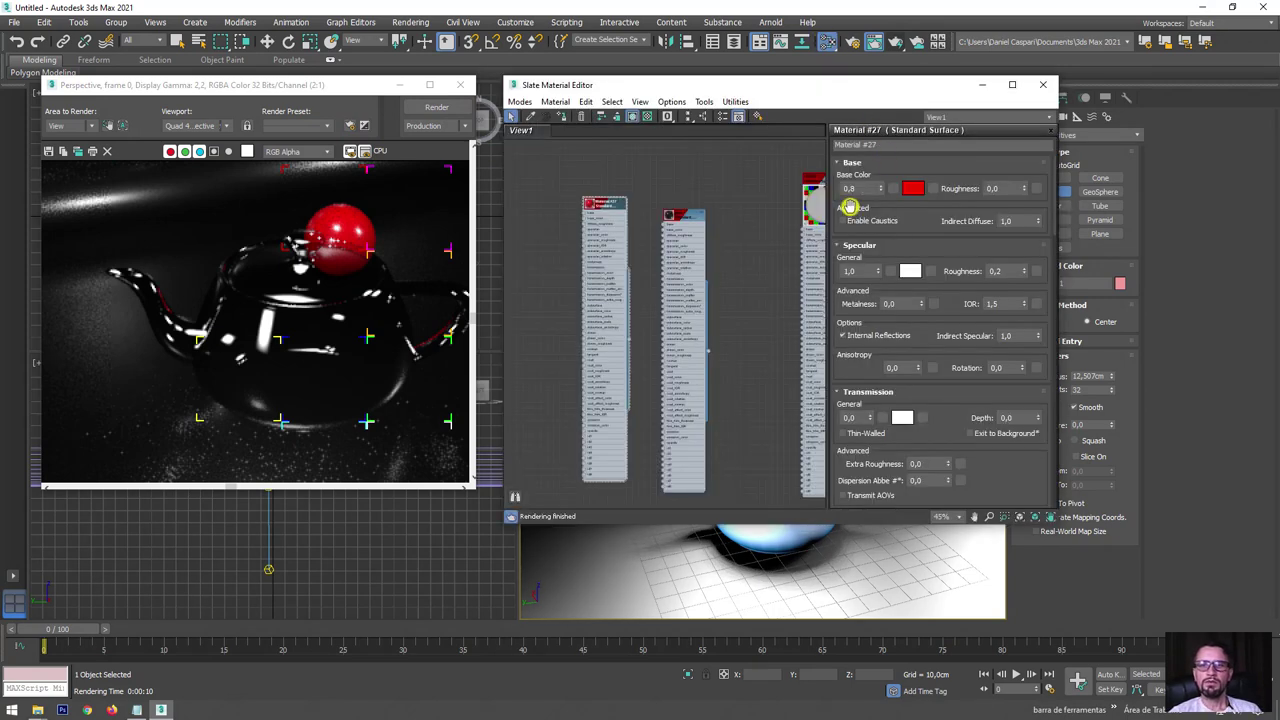
middle_click_drag(725, 217, 571, 229)
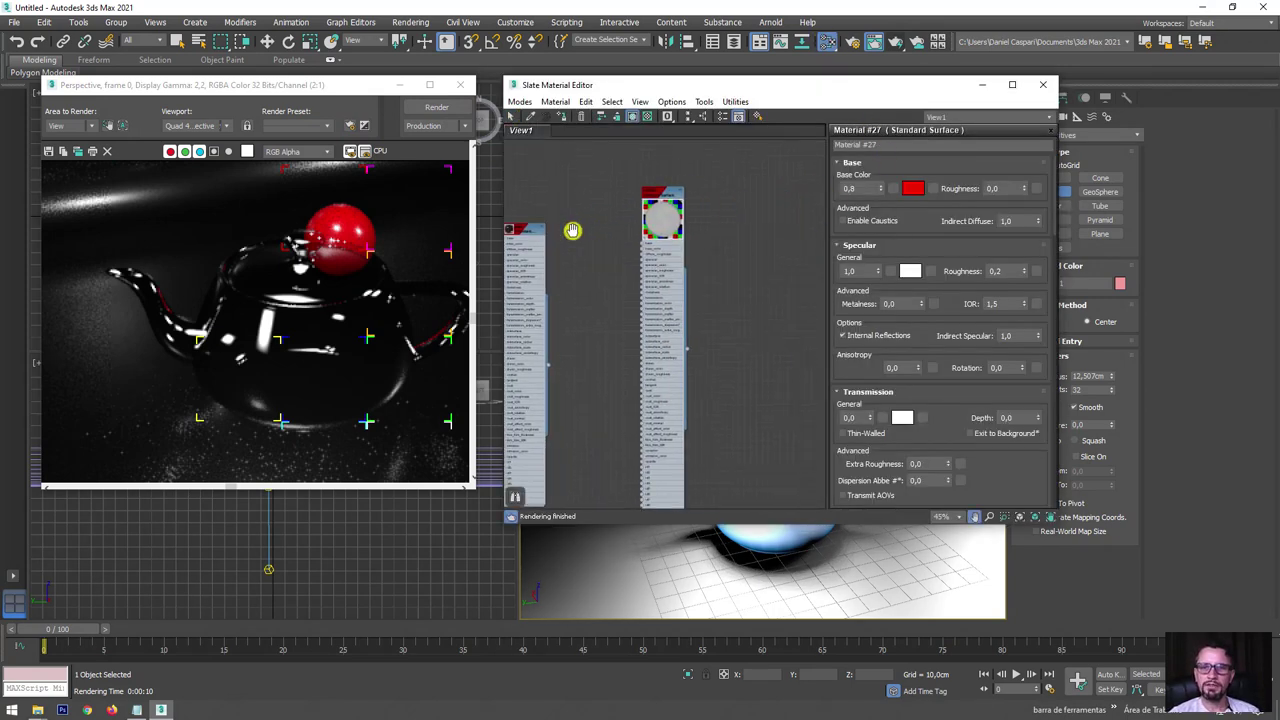
left_click(663, 200)
scroll(663, 200, "up", 5)
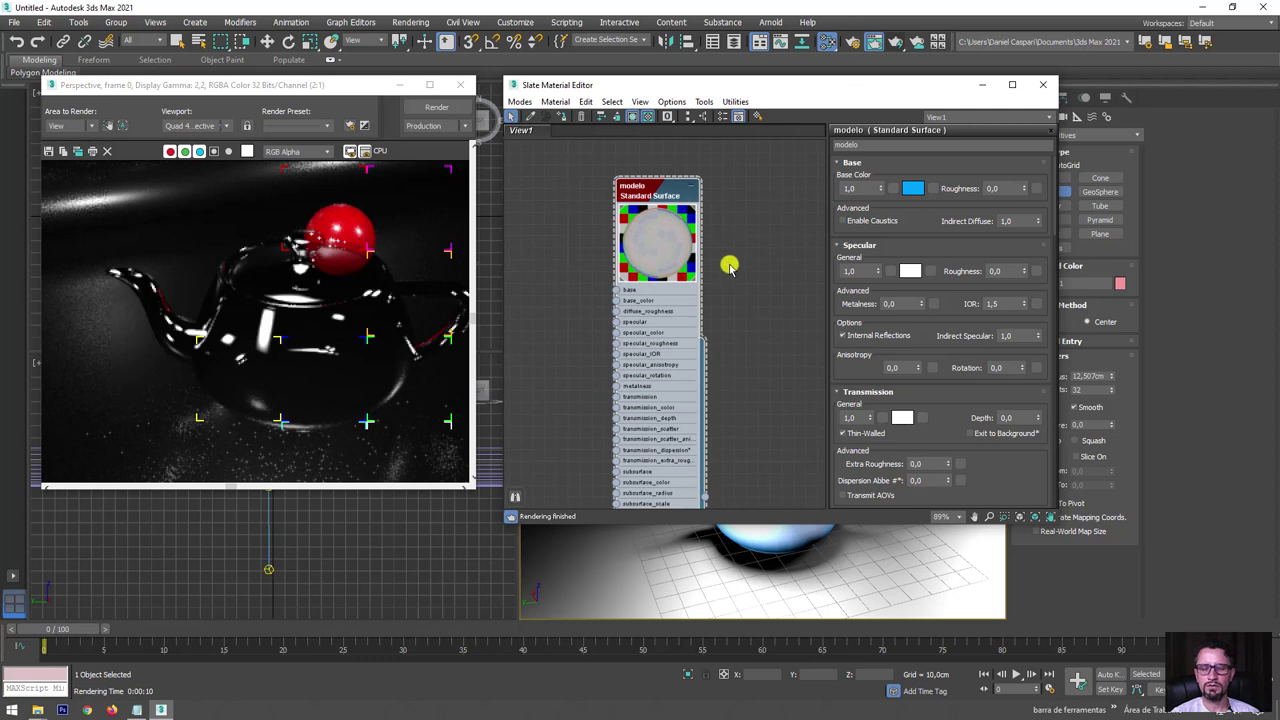
left_click_drag(946, 315, 951, 171)
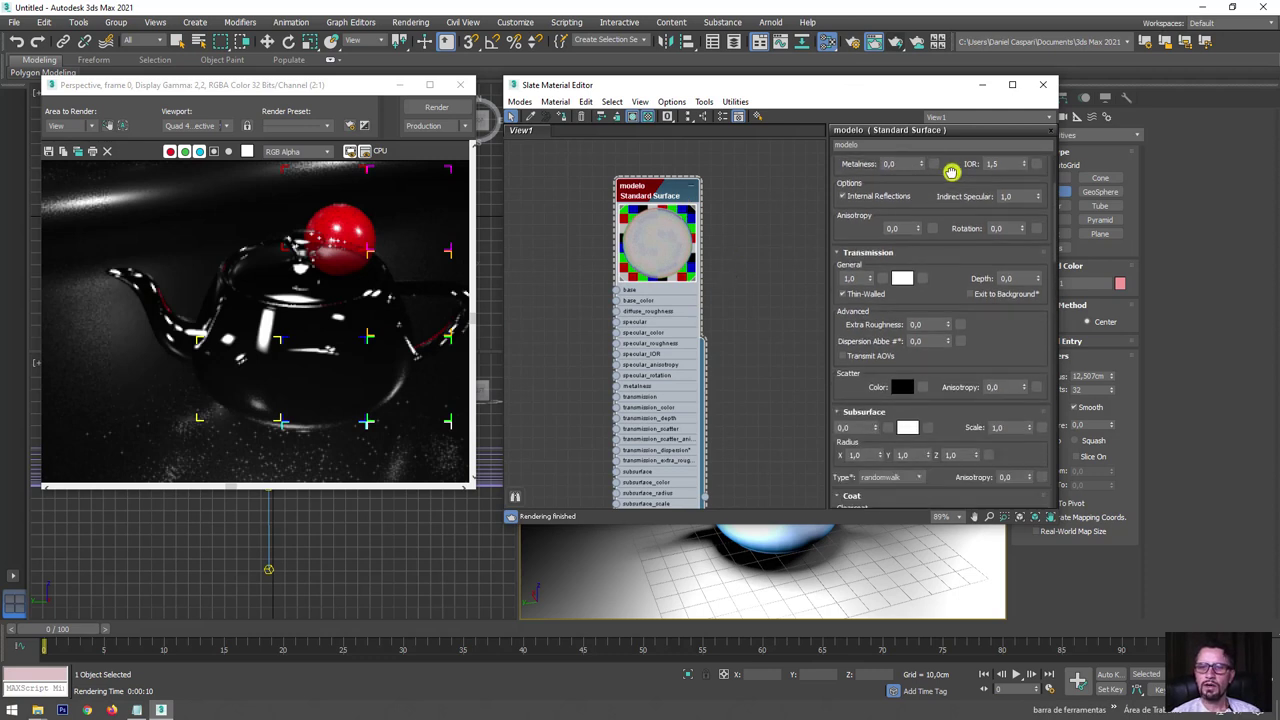
- Set modelo's transmission colour to green, turn off Thin-Walled, and render
left_click(902, 270)
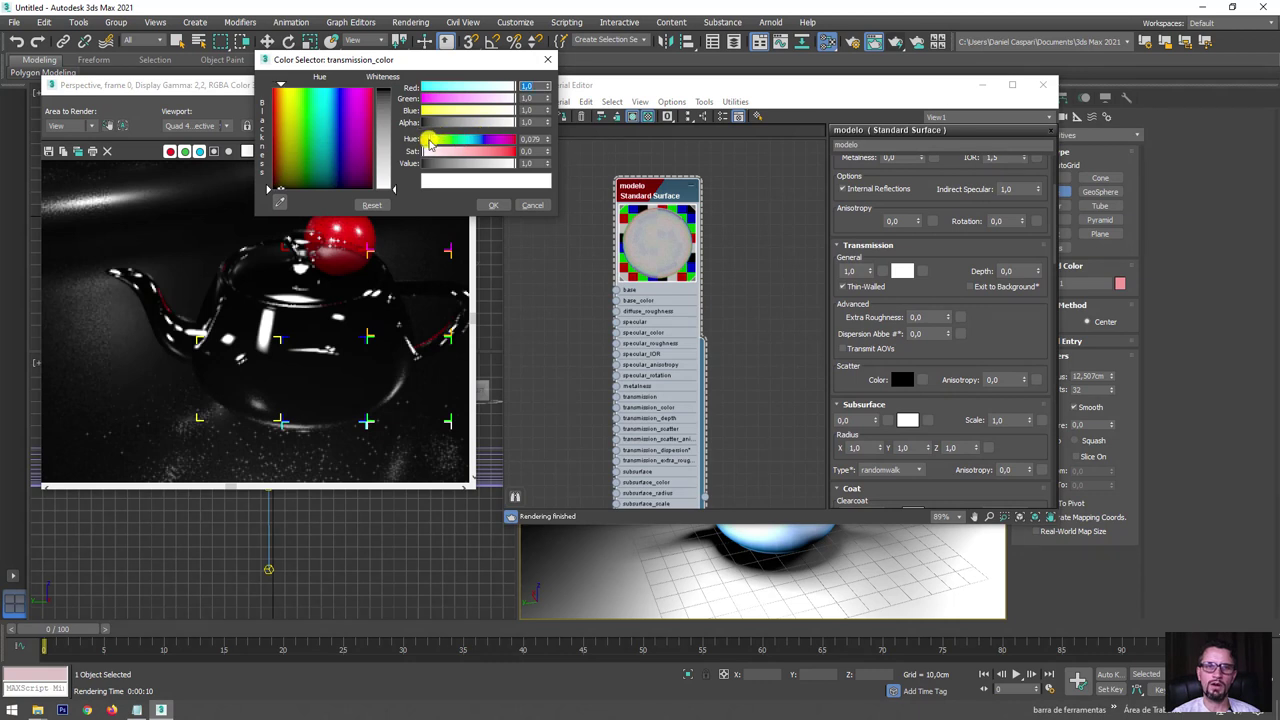
left_click_drag(430, 141, 512, 151)
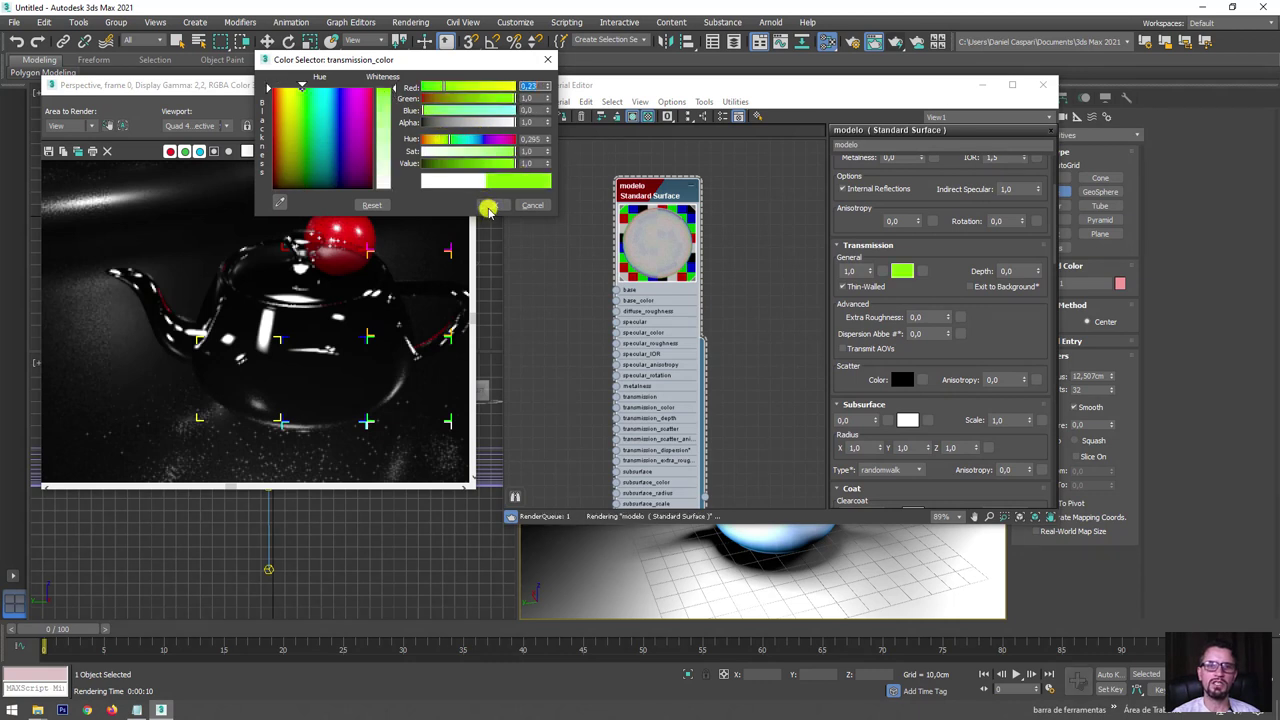
left_click(488, 207)
left_click(430, 106)
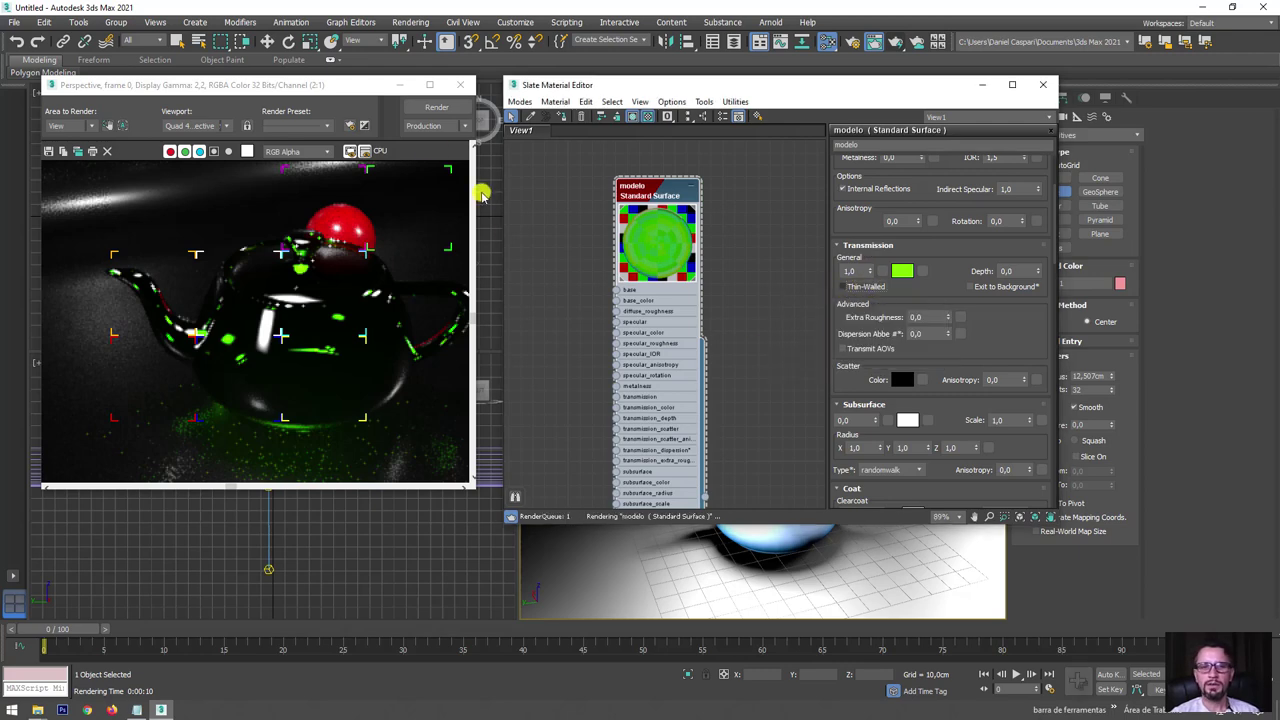
left_click(435, 110)
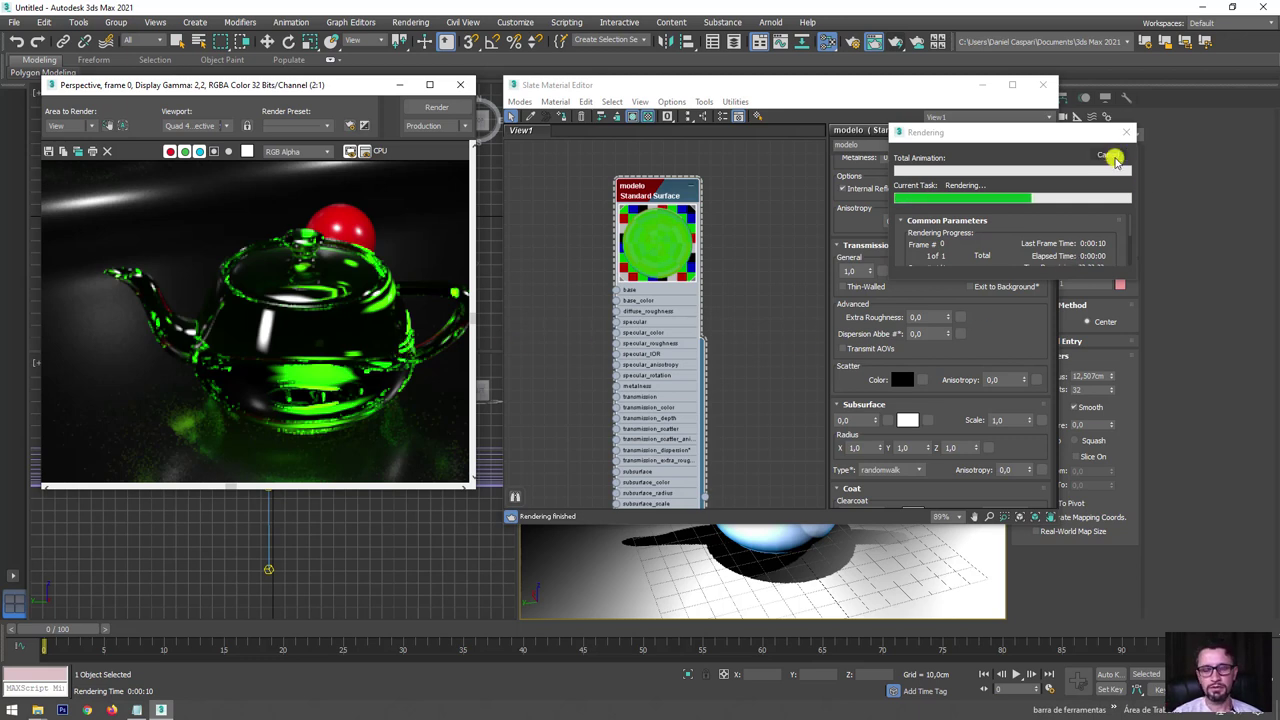
left_click(1110, 155)
left_click_drag(1006, 320, 993, 249)
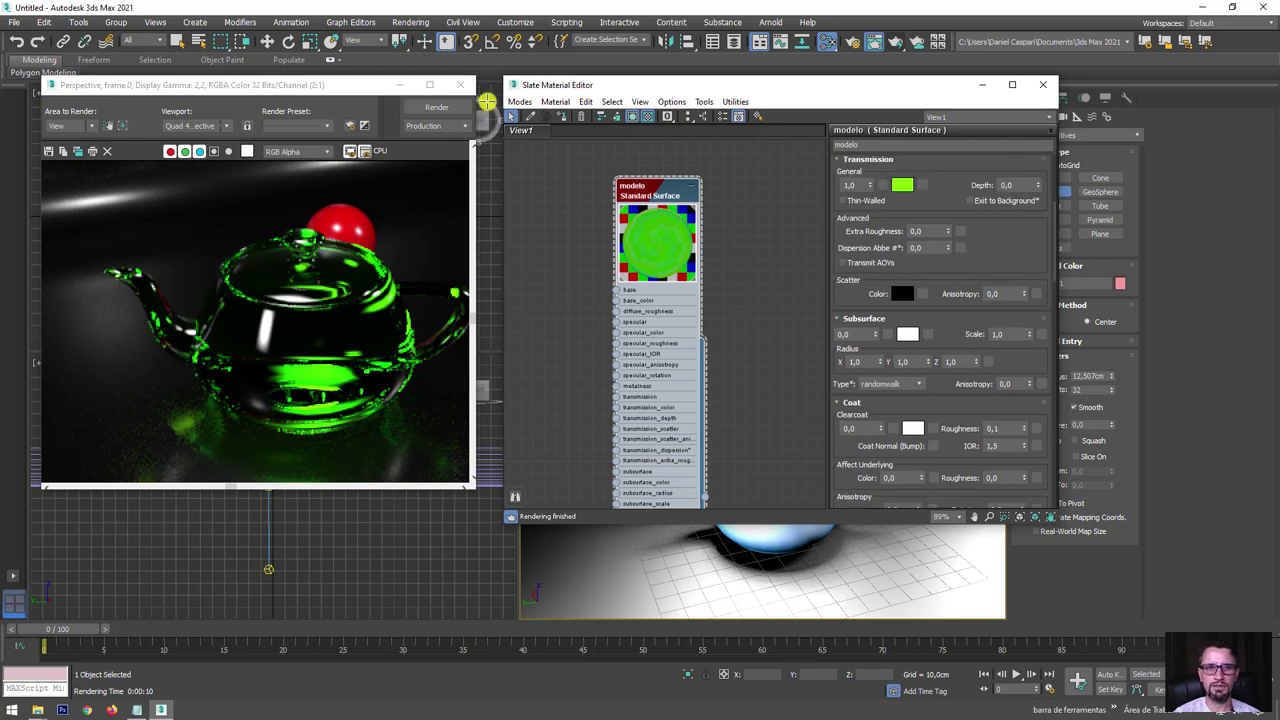
- Set the piso material's base colour to light grey (value 0.712) and render the scene
scroll(613, 238, "down", 8)
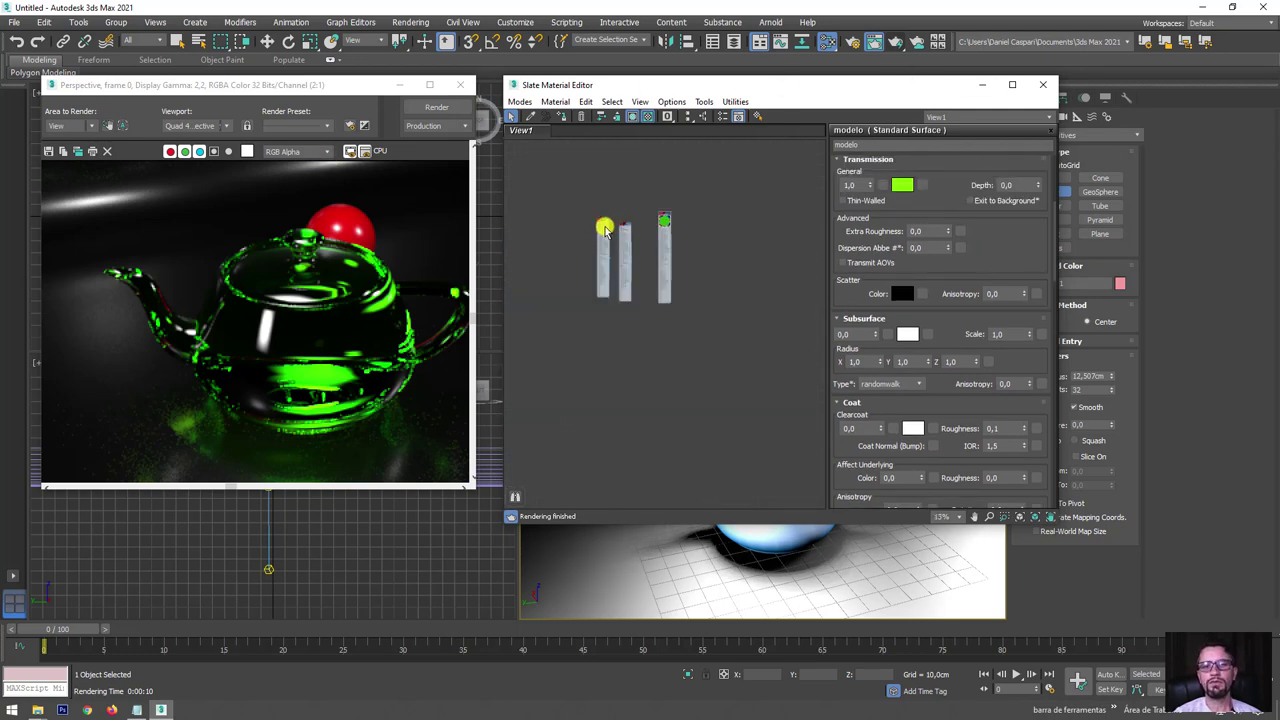
scroll(605, 230, "up", 5)
left_click(640, 215)
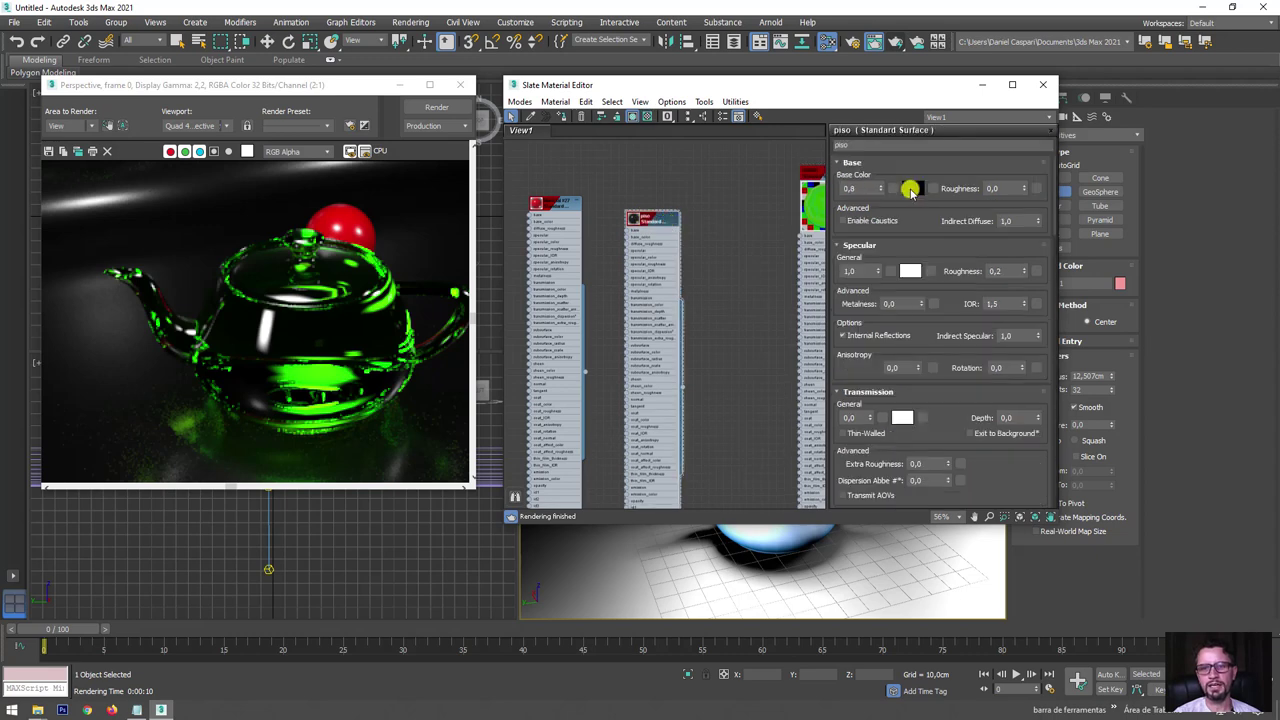
left_click(911, 189)
left_click_drag(470, 163, 488, 163)
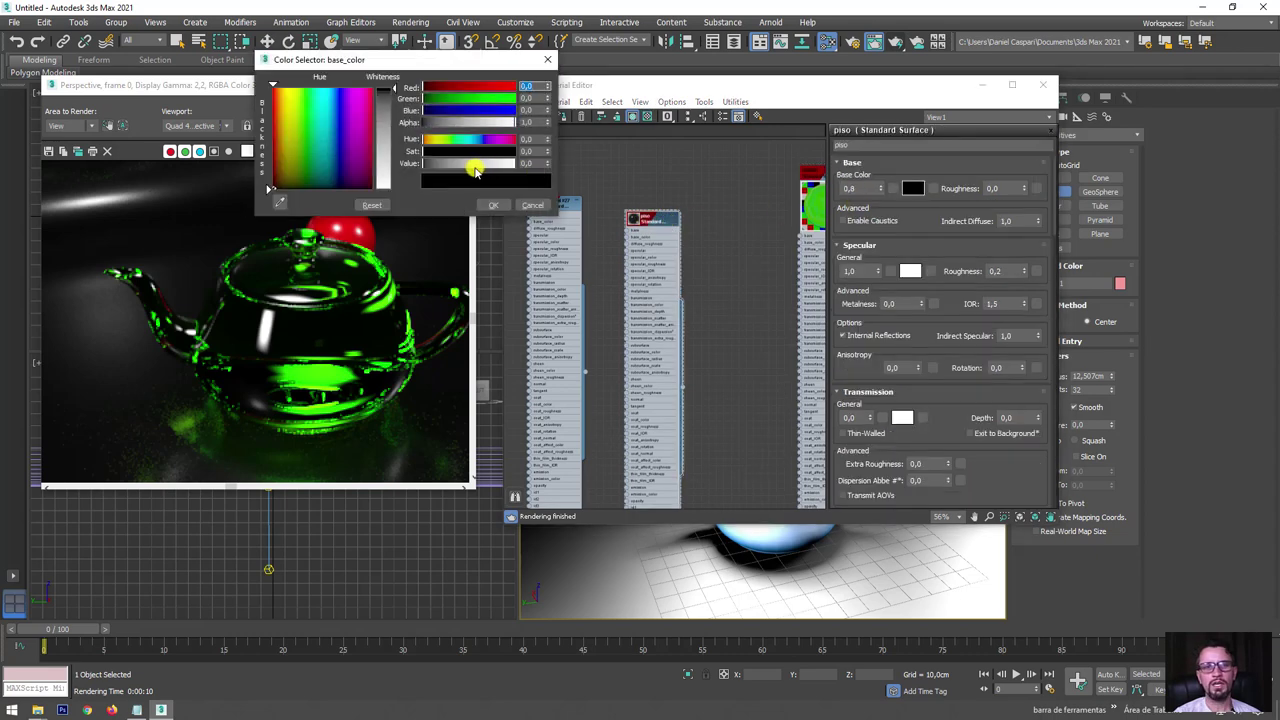
left_click(499, 205)
left_click(1043, 84)
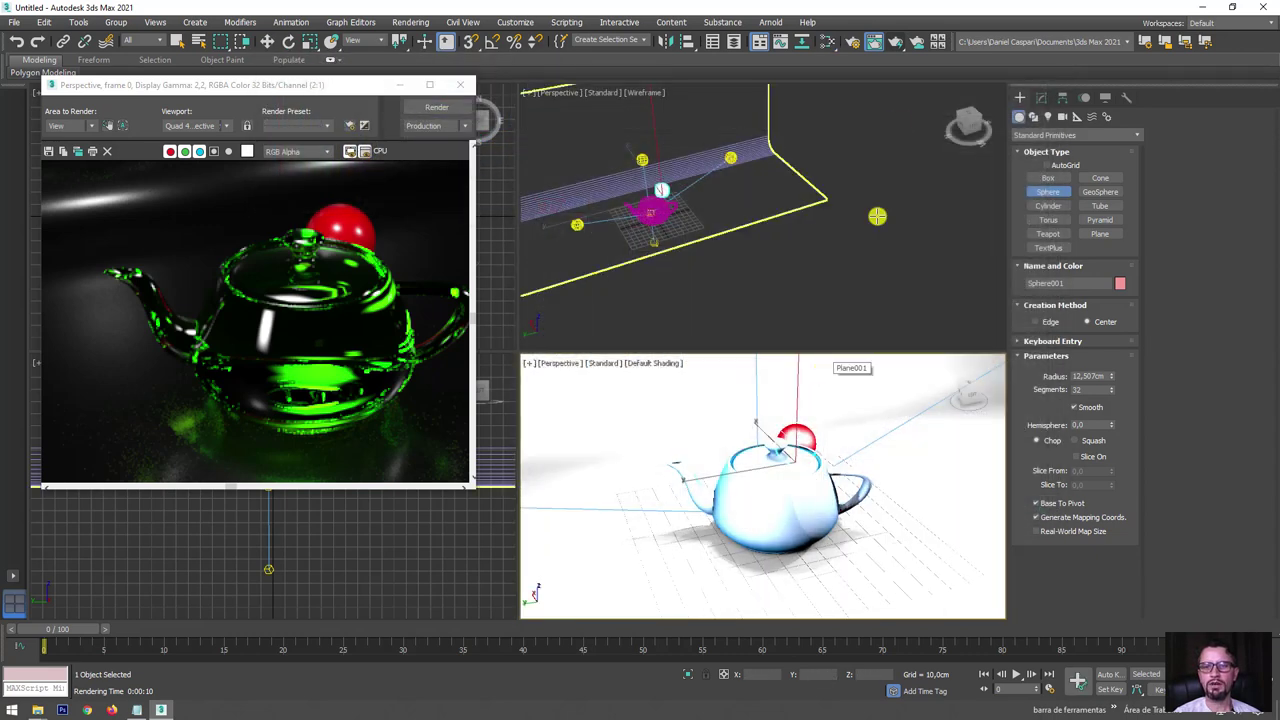
left_click(895, 41)
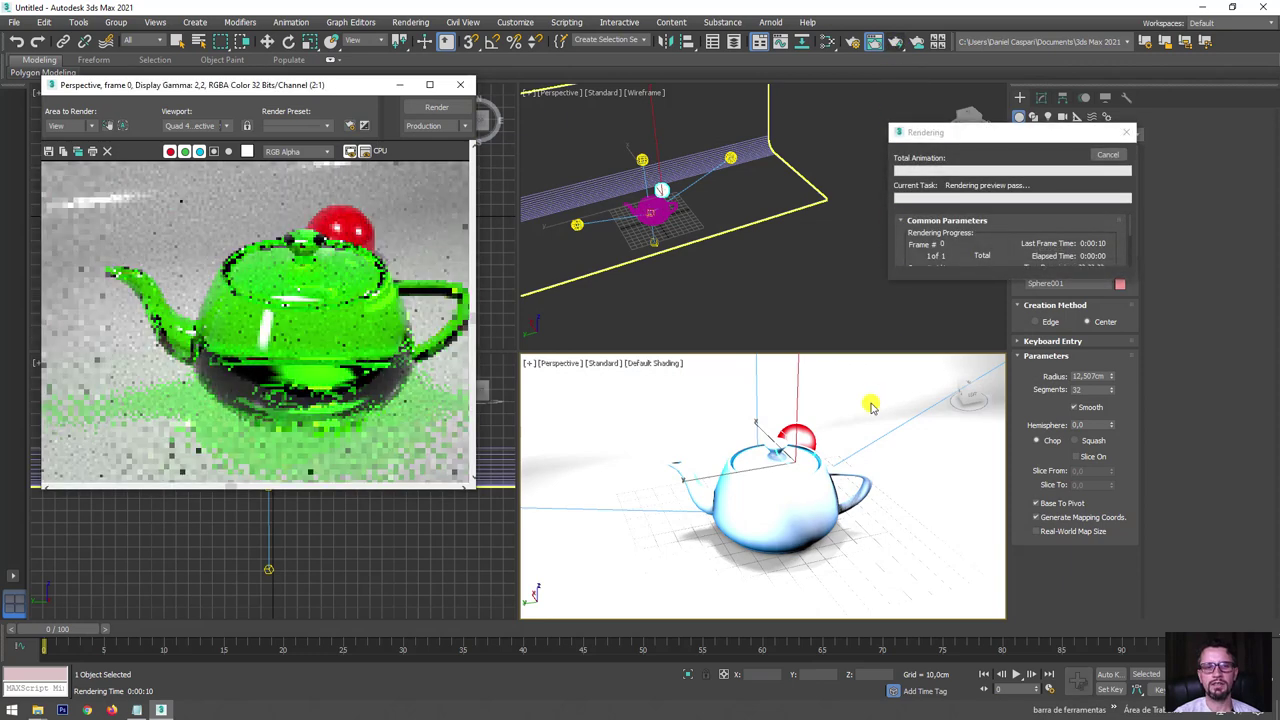
scroll(342, 299, "down", 1)
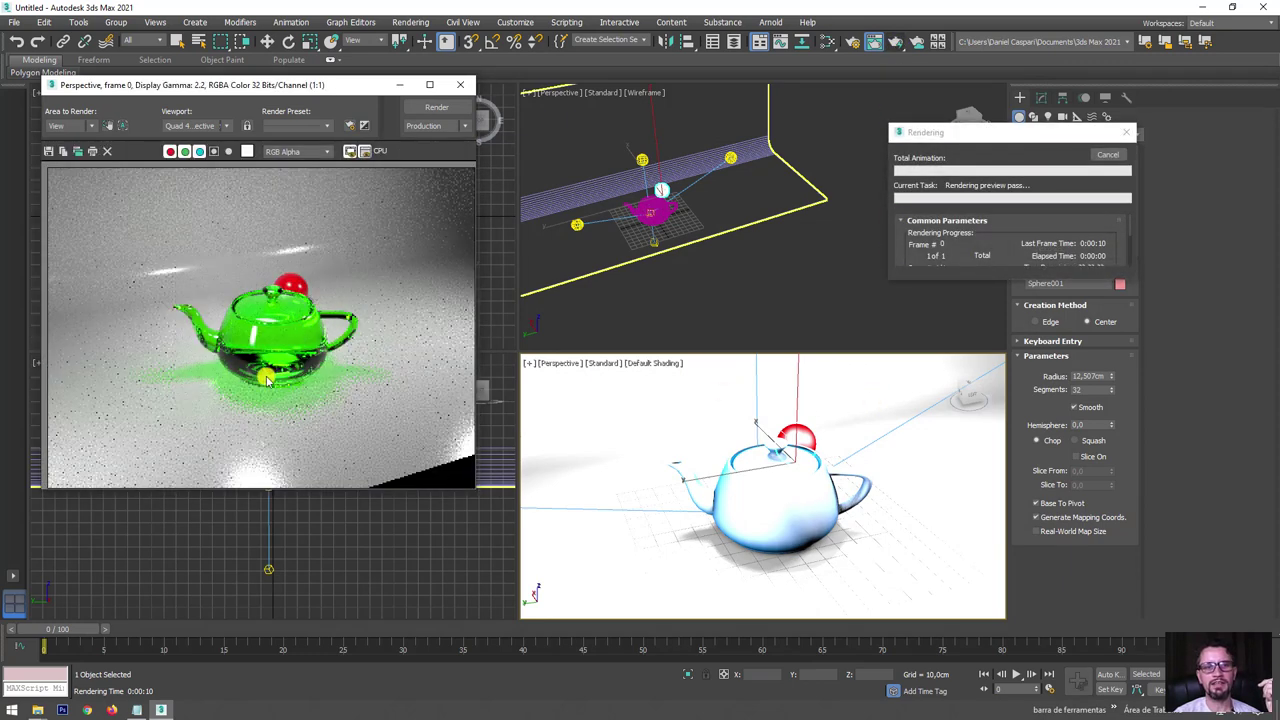